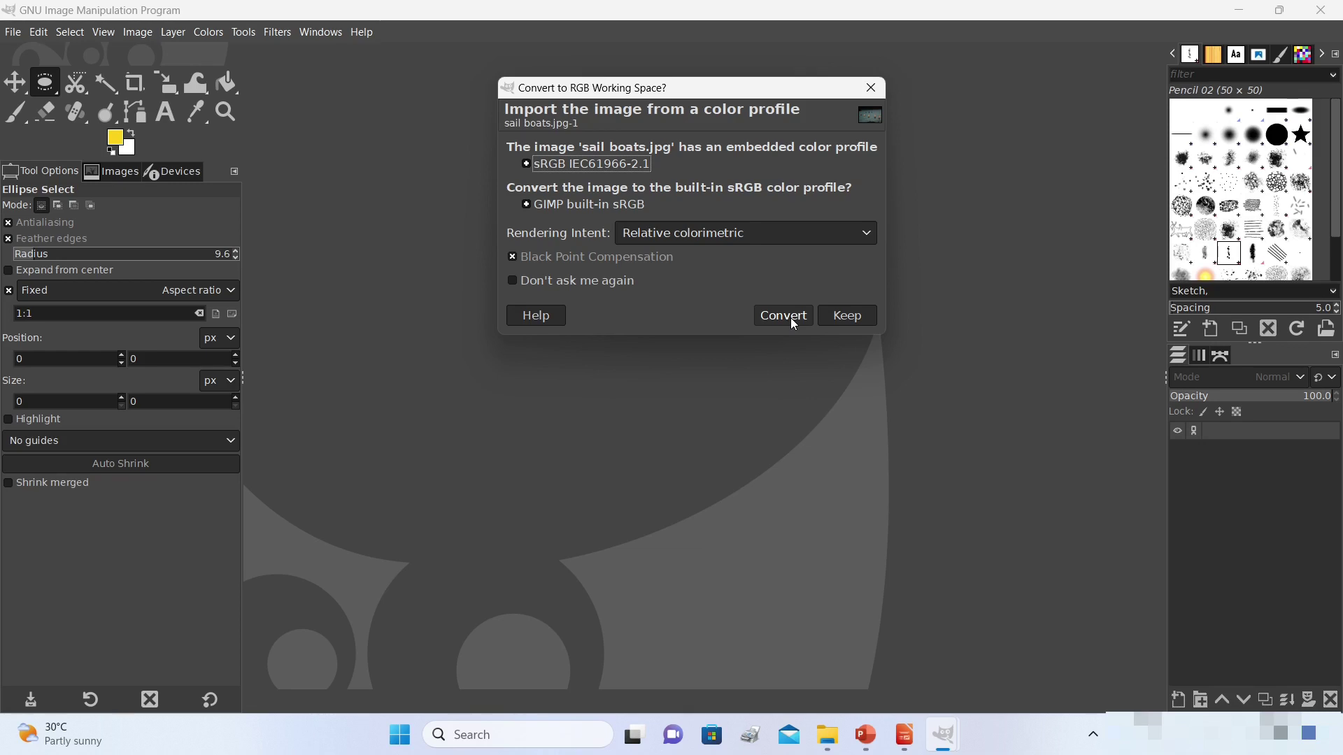
Step: Convert the sail boats image to the GIMP built-in sRGB profile and activate the Ellipse Select tool
left_click(790, 316)
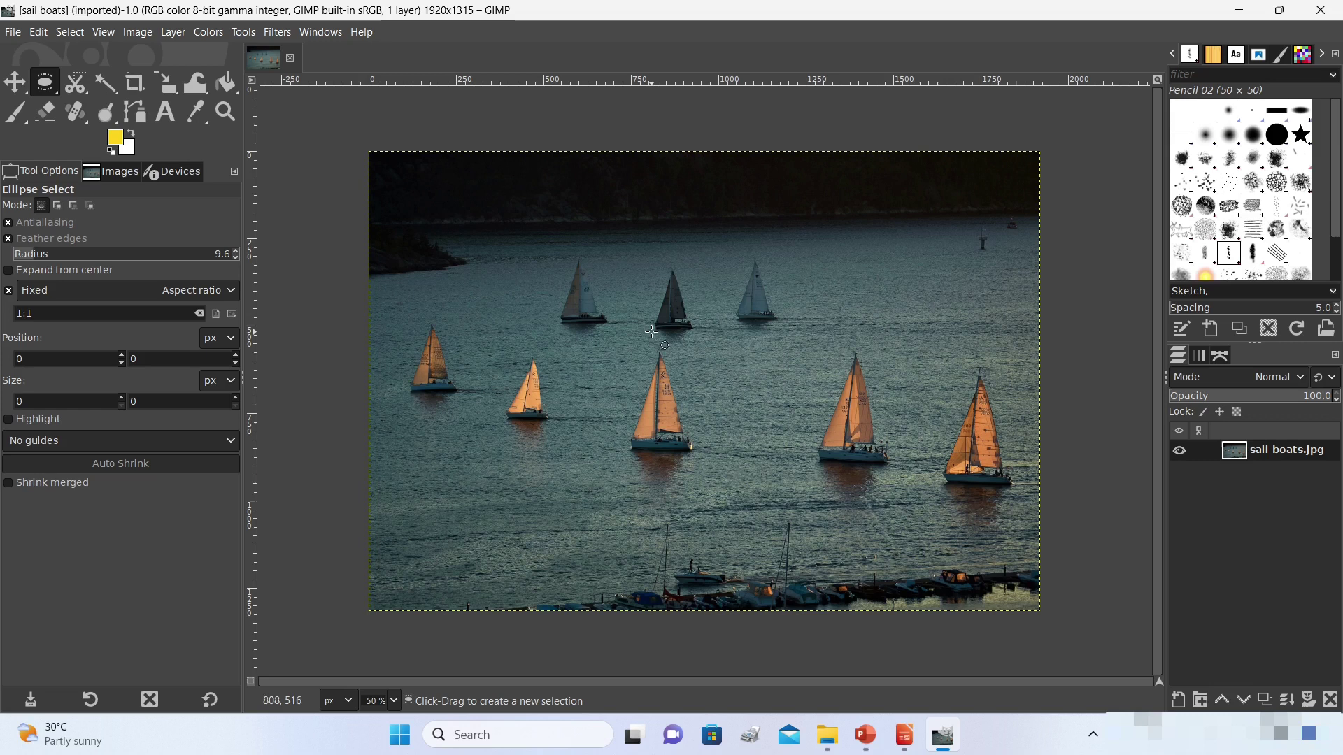
key("r")
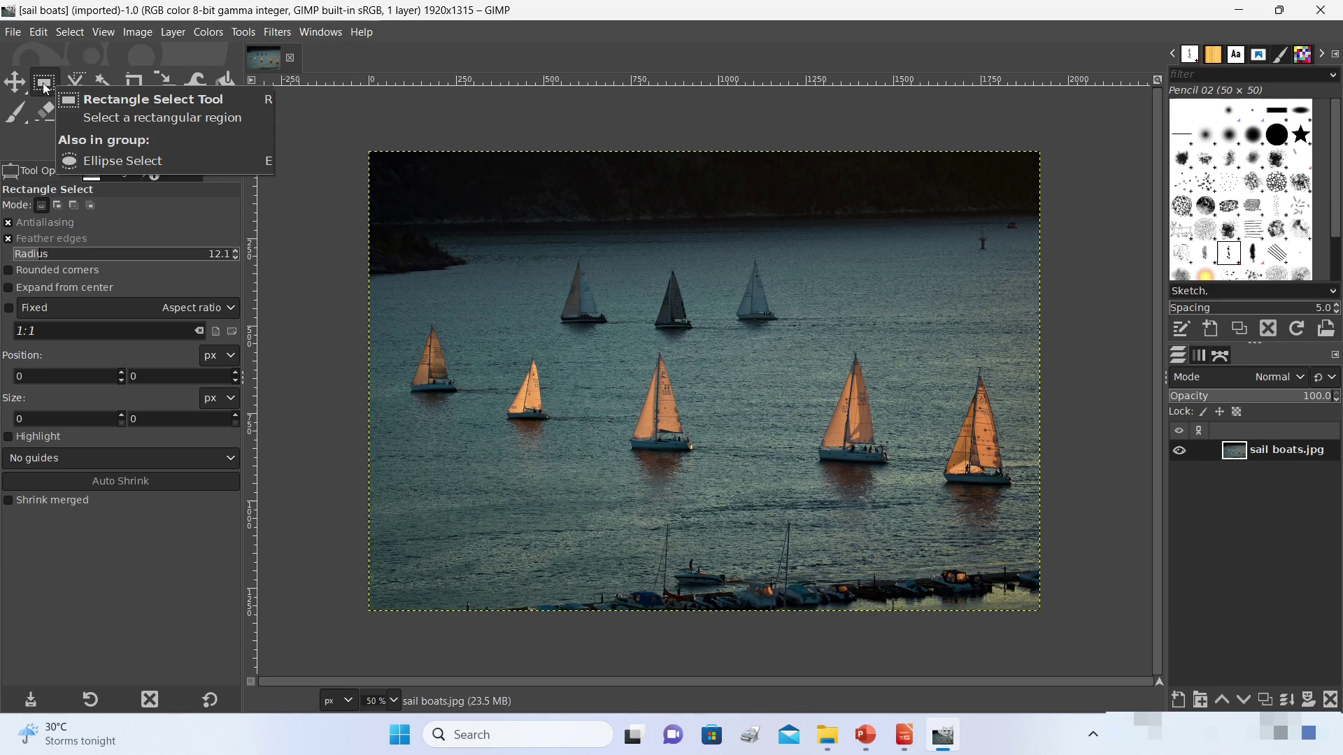
right_click(45, 87)
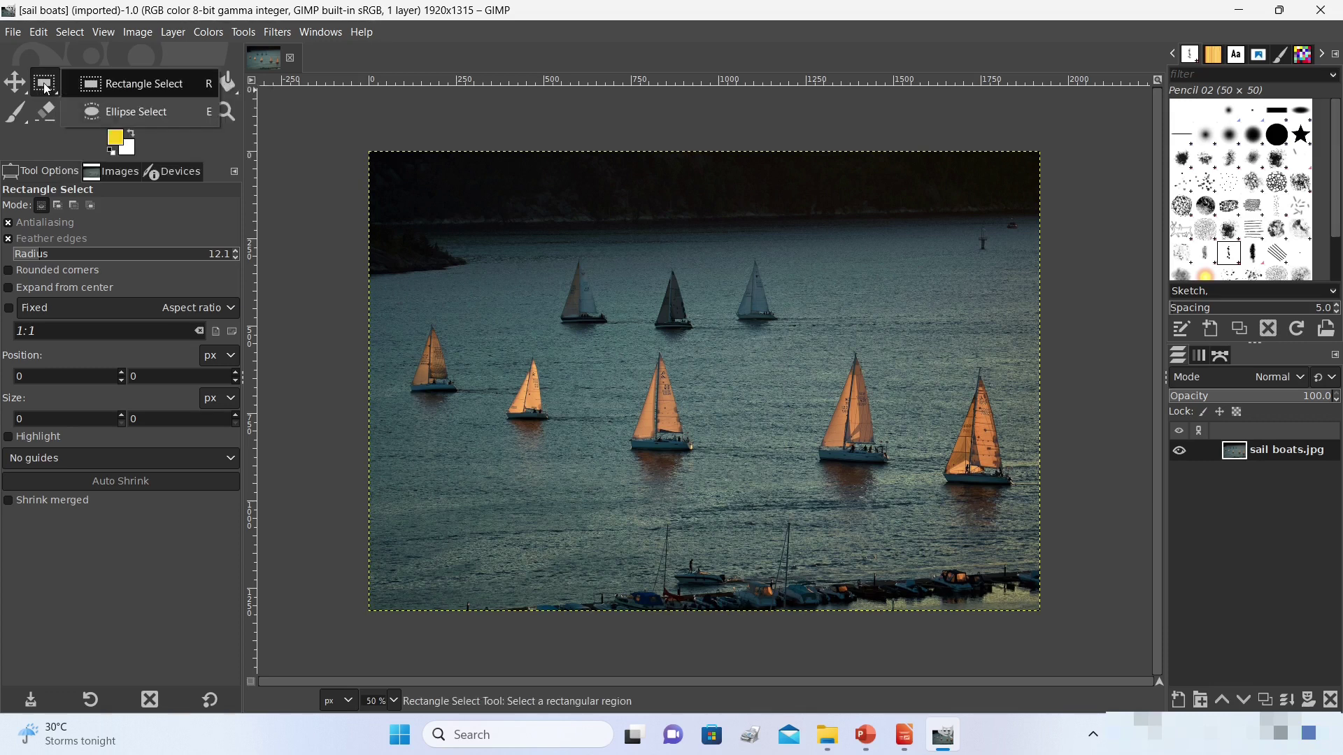
left_click(168, 112)
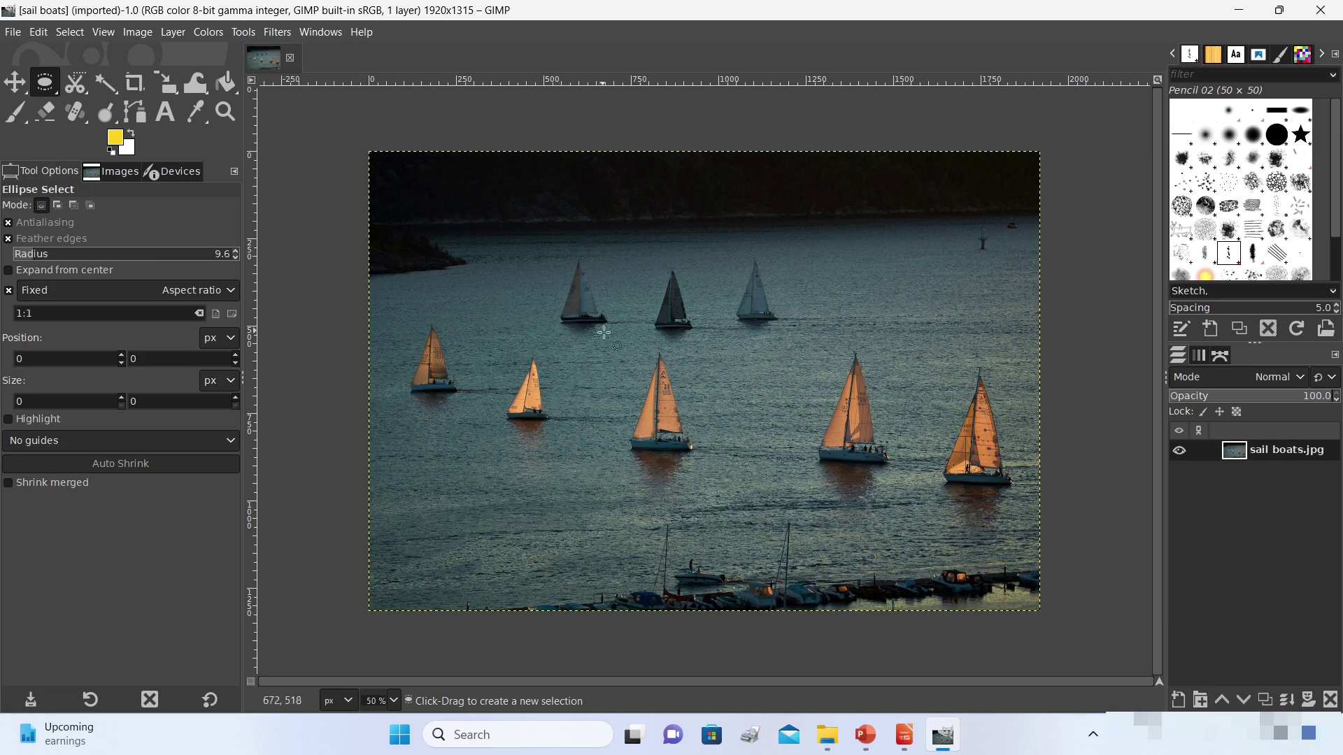
Step: Draw a circular selection about 458 px wide, centre it on the middle orange sailboat, and clear the selection
left_click_drag(602, 346, 762, 504)
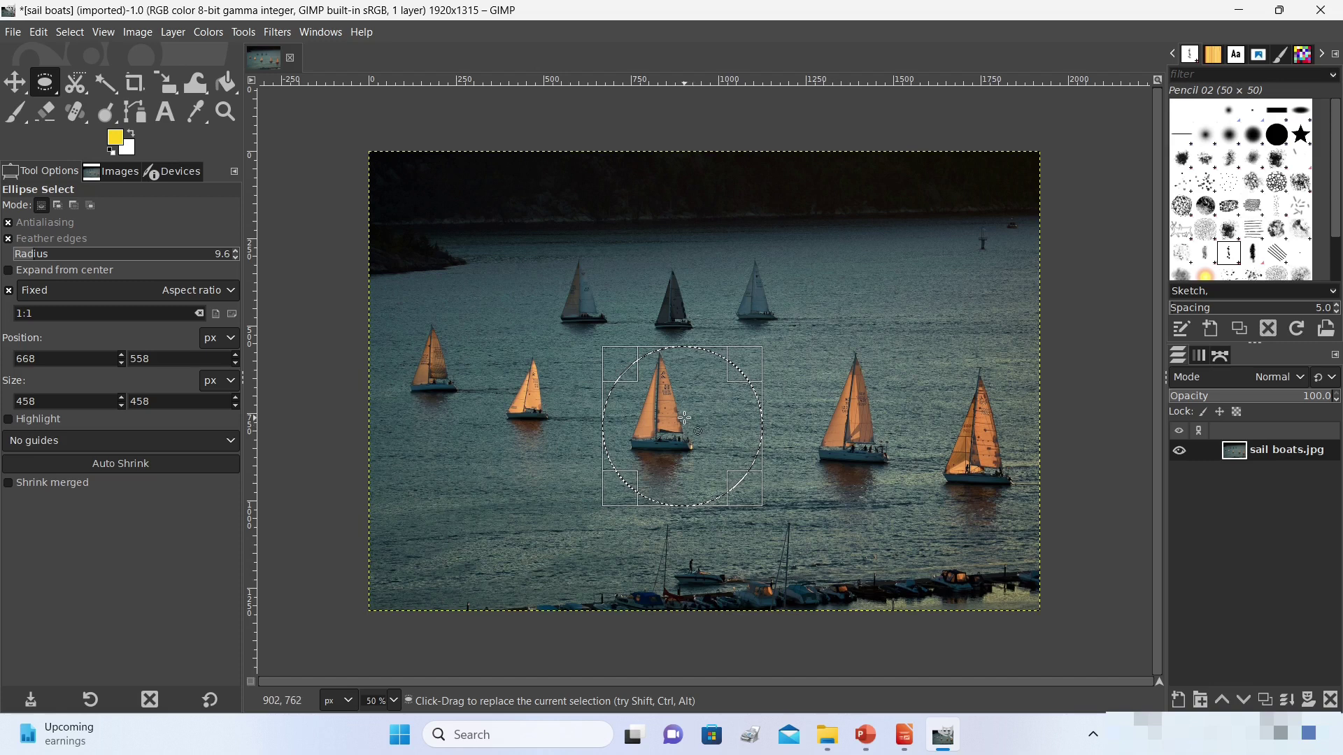
left_click_drag(684, 418, 664, 408)
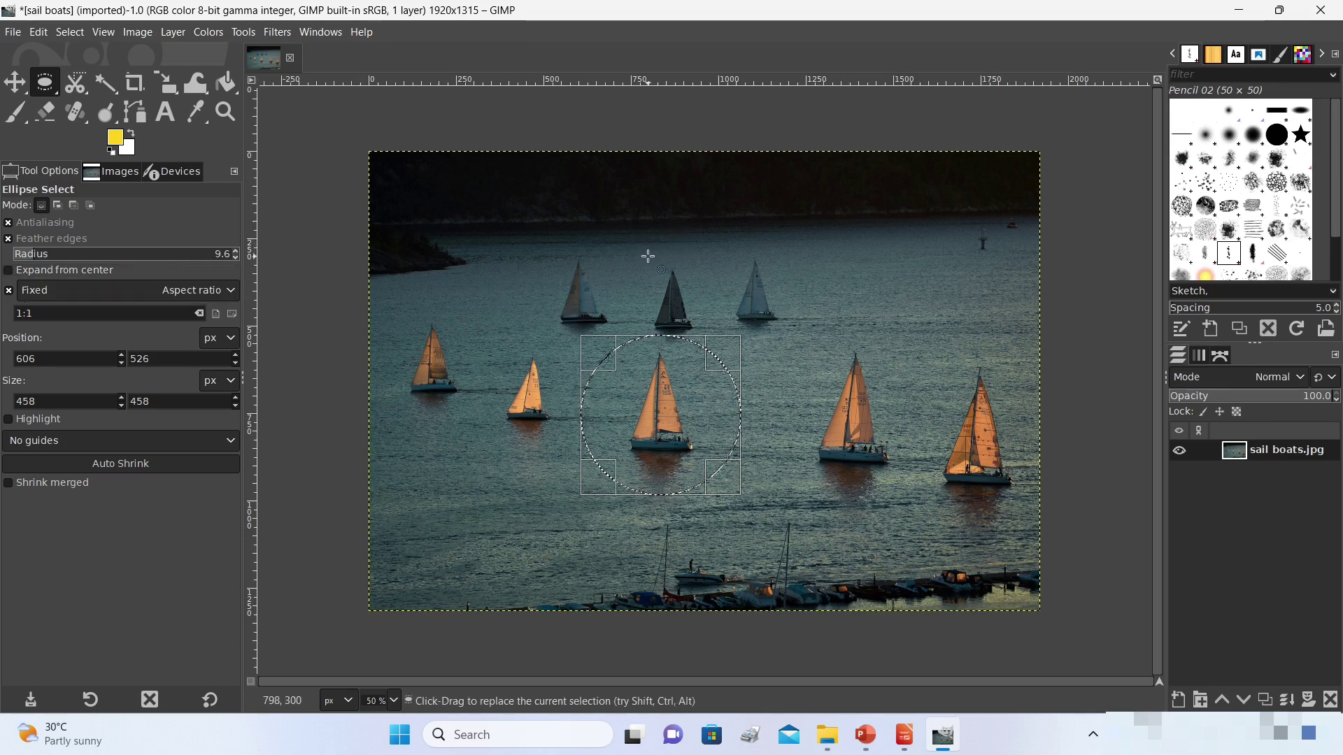
key("ctrl+shift")
key("ctrl+shift+a")
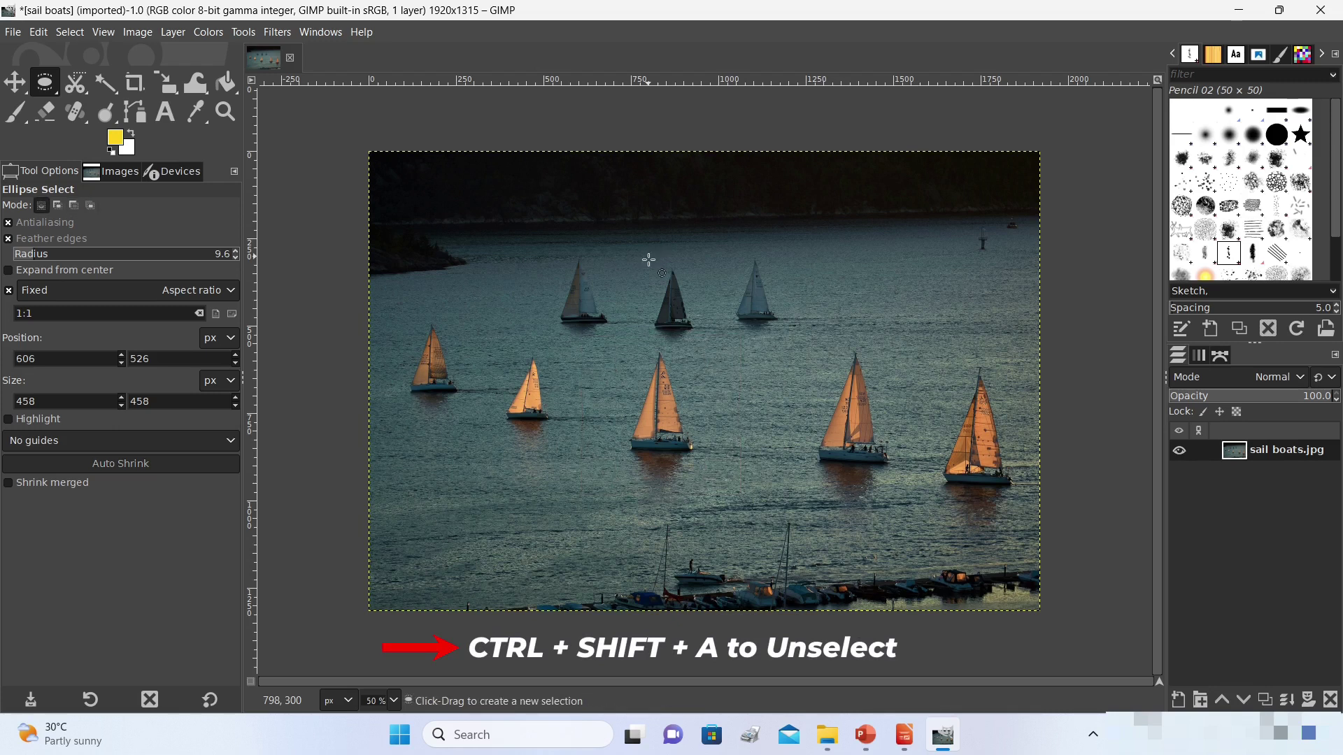
Step: Enable Expand from center and draw a circular selection about 388 px wide centred on the middle orange sailboat
left_click(9, 272)
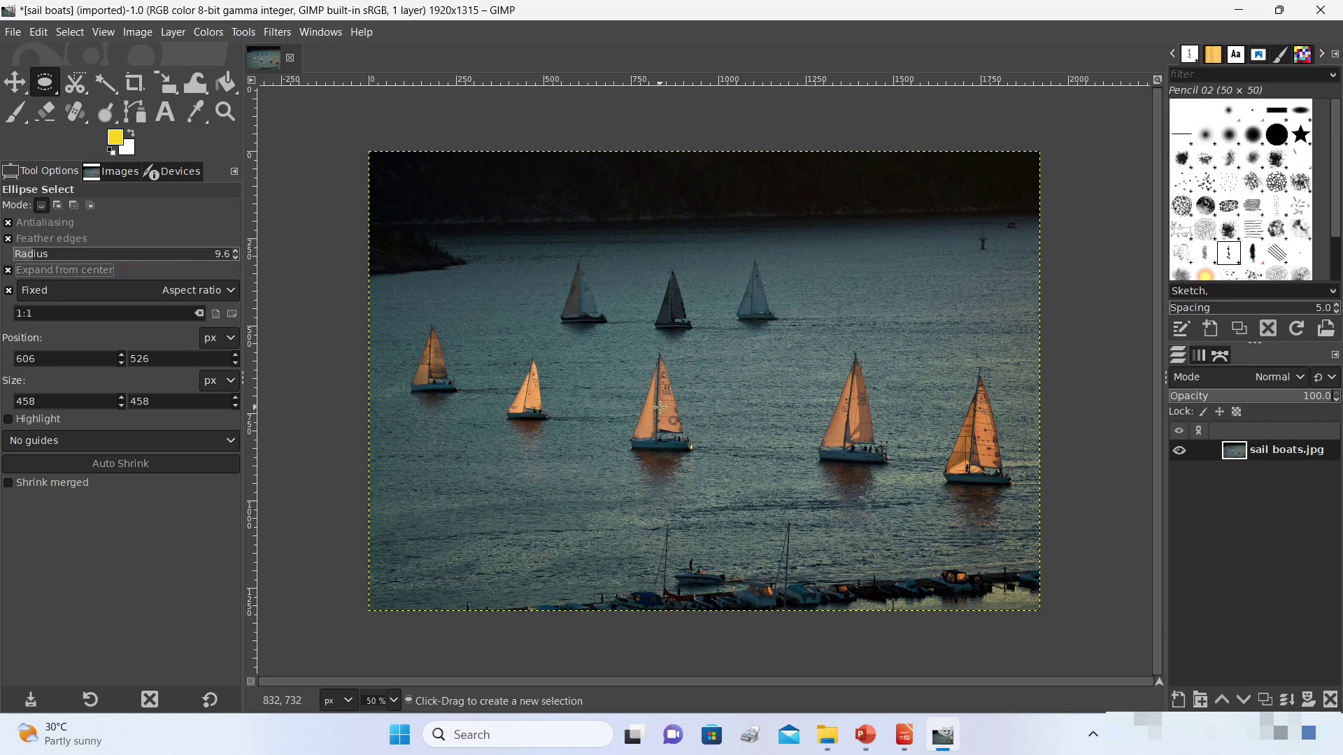
left_click_drag(659, 409, 591, 369)
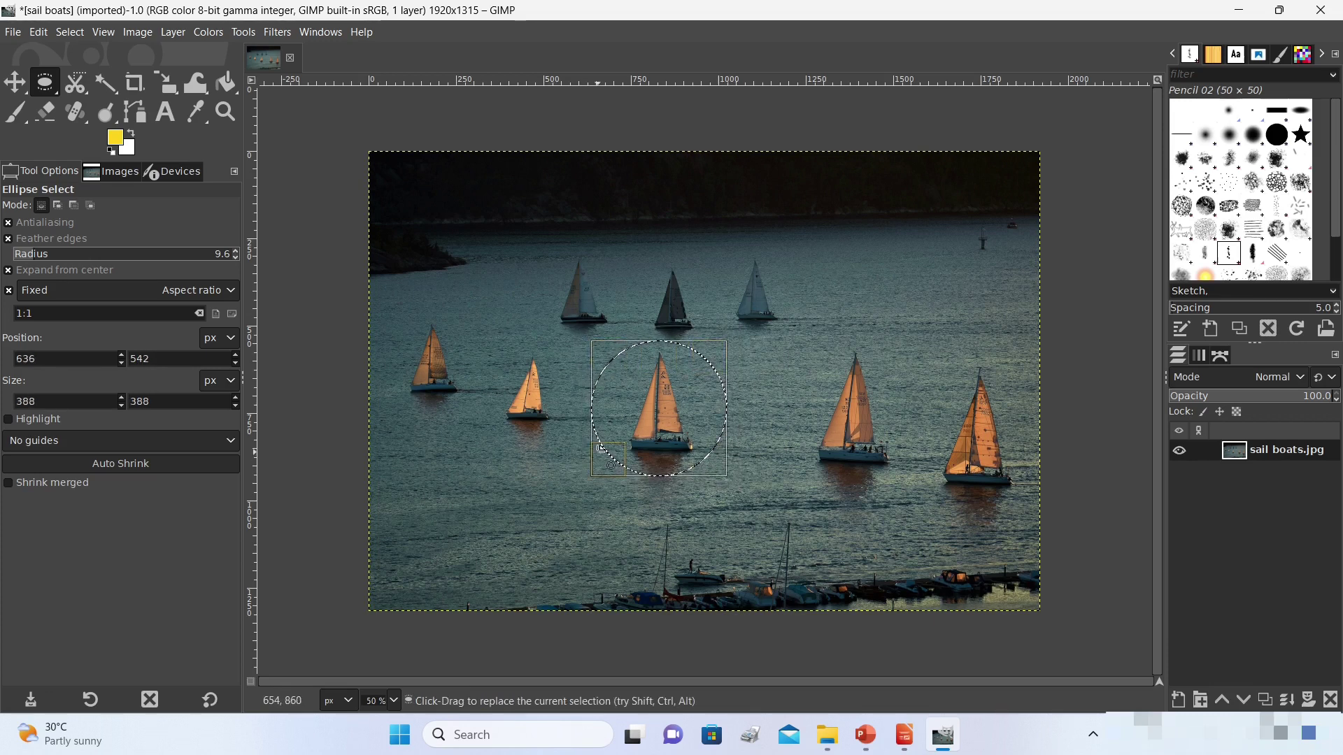
left_click_drag(663, 400, 661, 404)
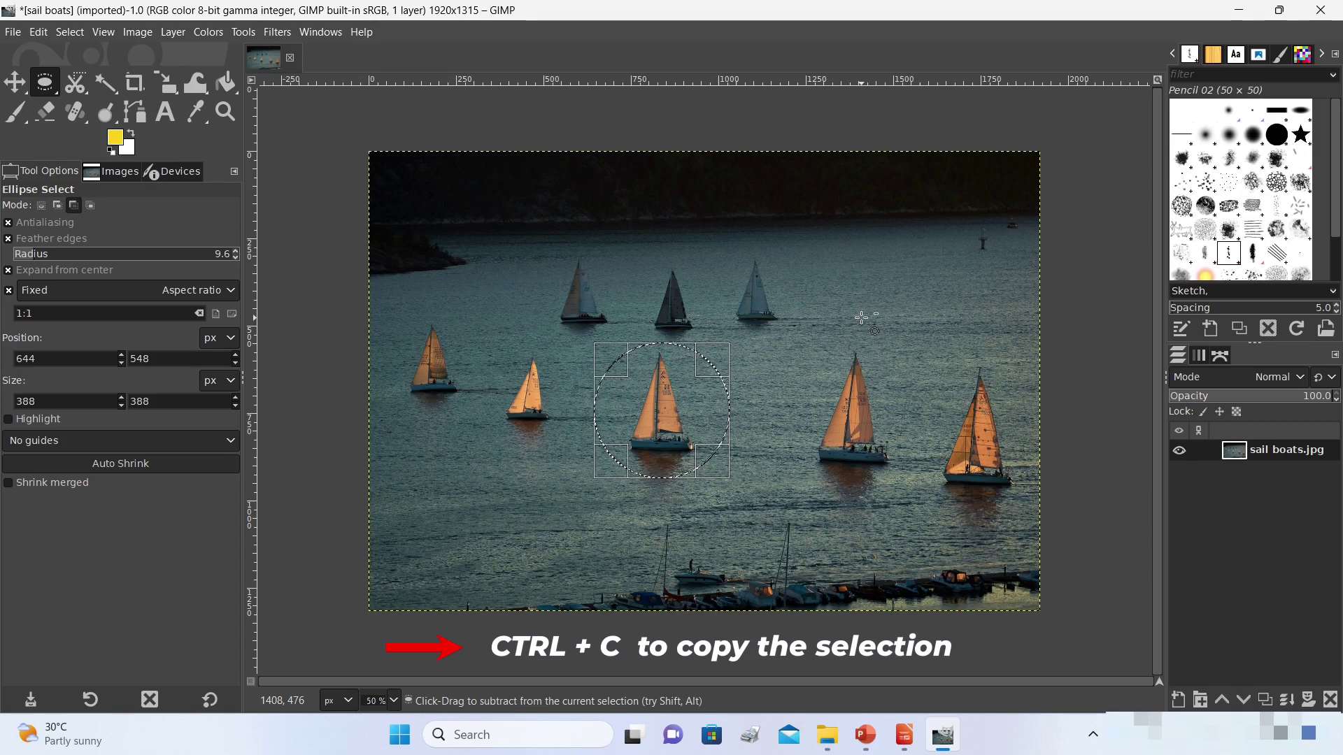
Step: Copy the circular sailboat selection, switch to PowerPoint, and paste it to the right of the Sailing title
key("ctrl+c")
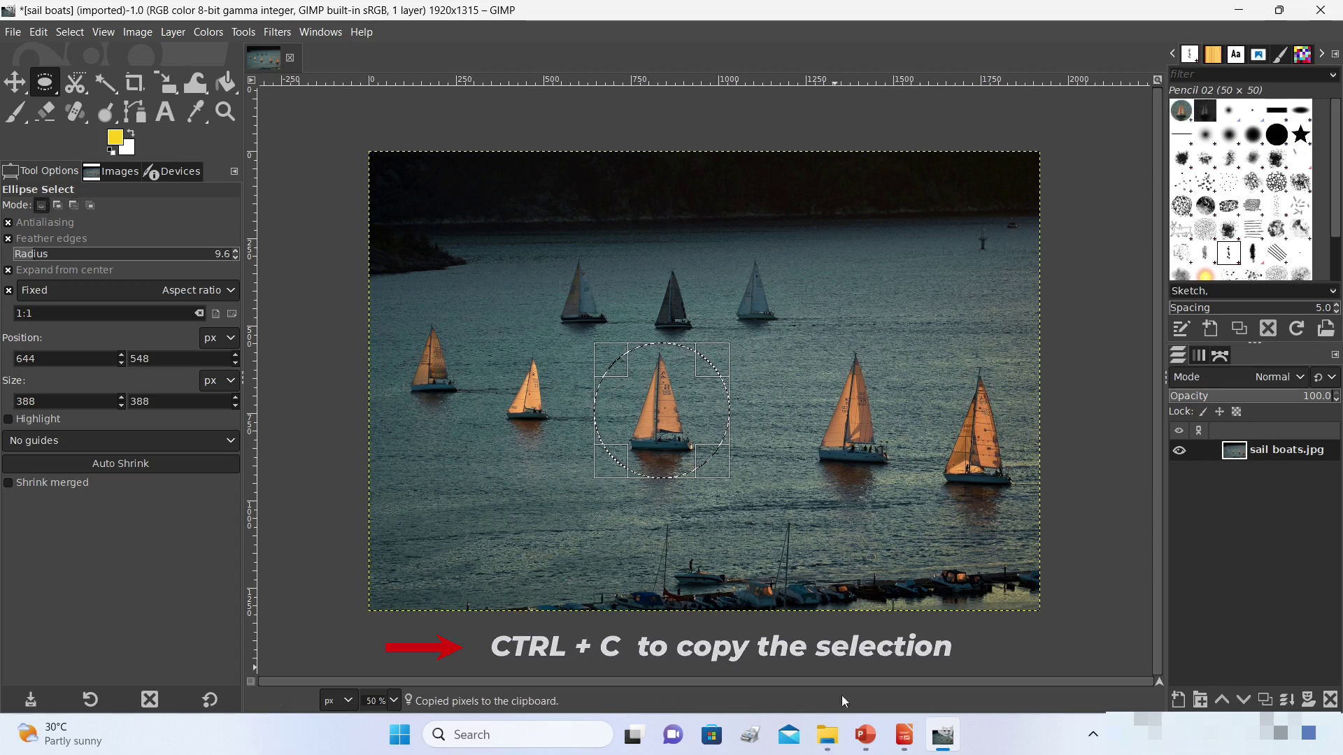
left_click(866, 738)
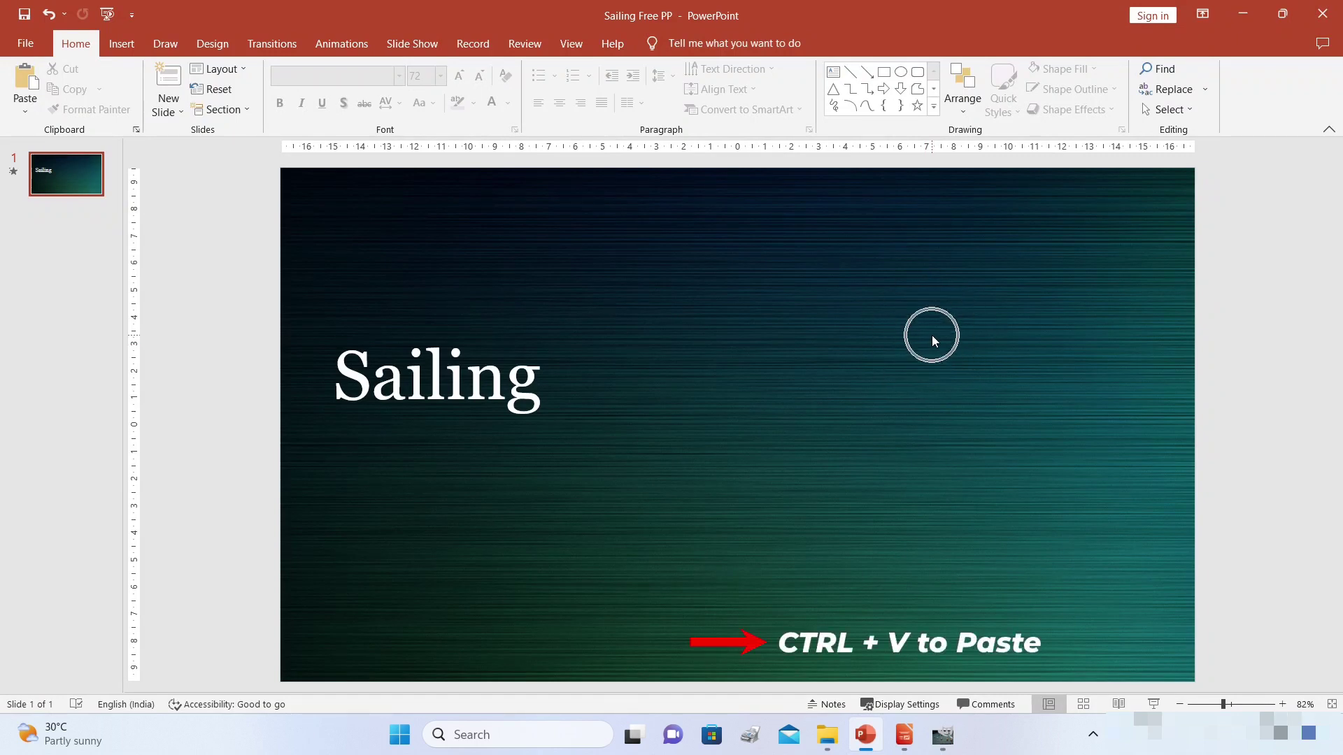
right_click(880, 309)
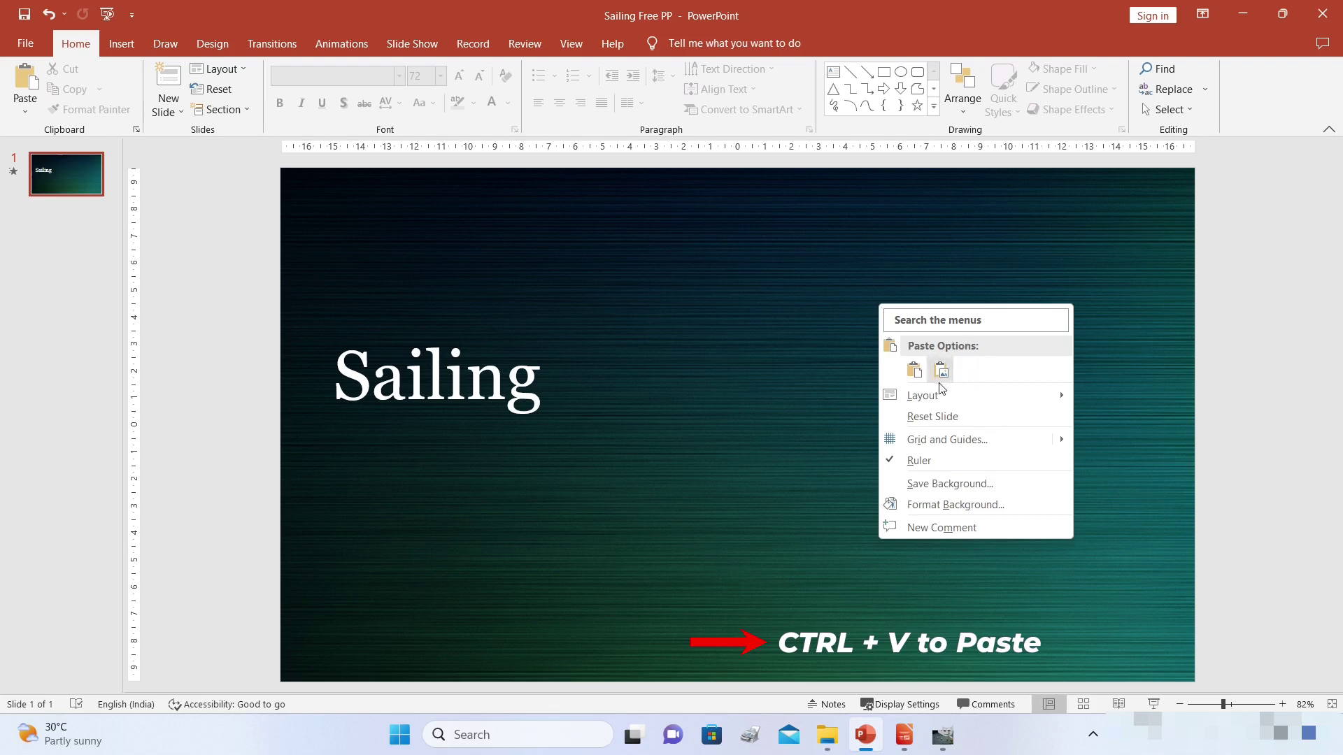
key("ctrl+v")
left_click_drag(747, 378, 965, 374)
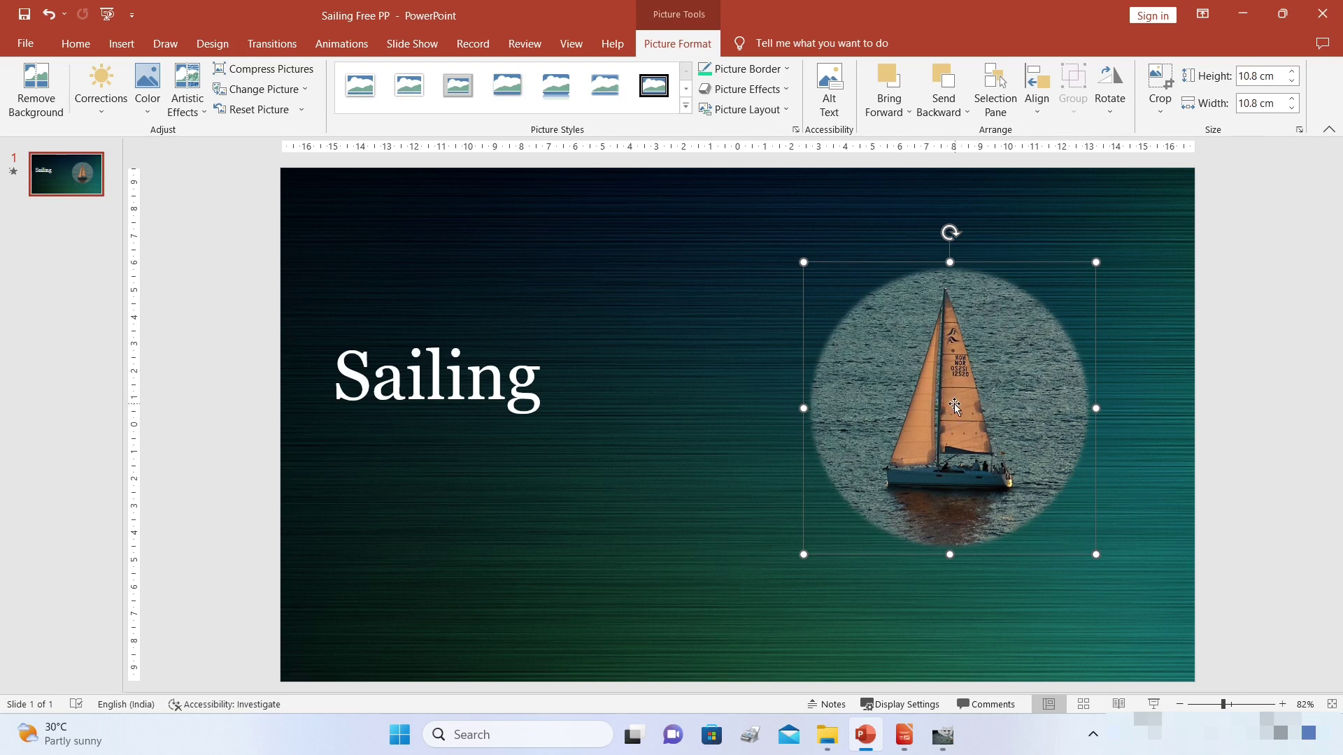
Step: Switch to LibreOffice Impress, paste the circular sailboat, place it right of the Sailing title, and resize it to about 8.5 by 8.5 cm
left_click(905, 734)
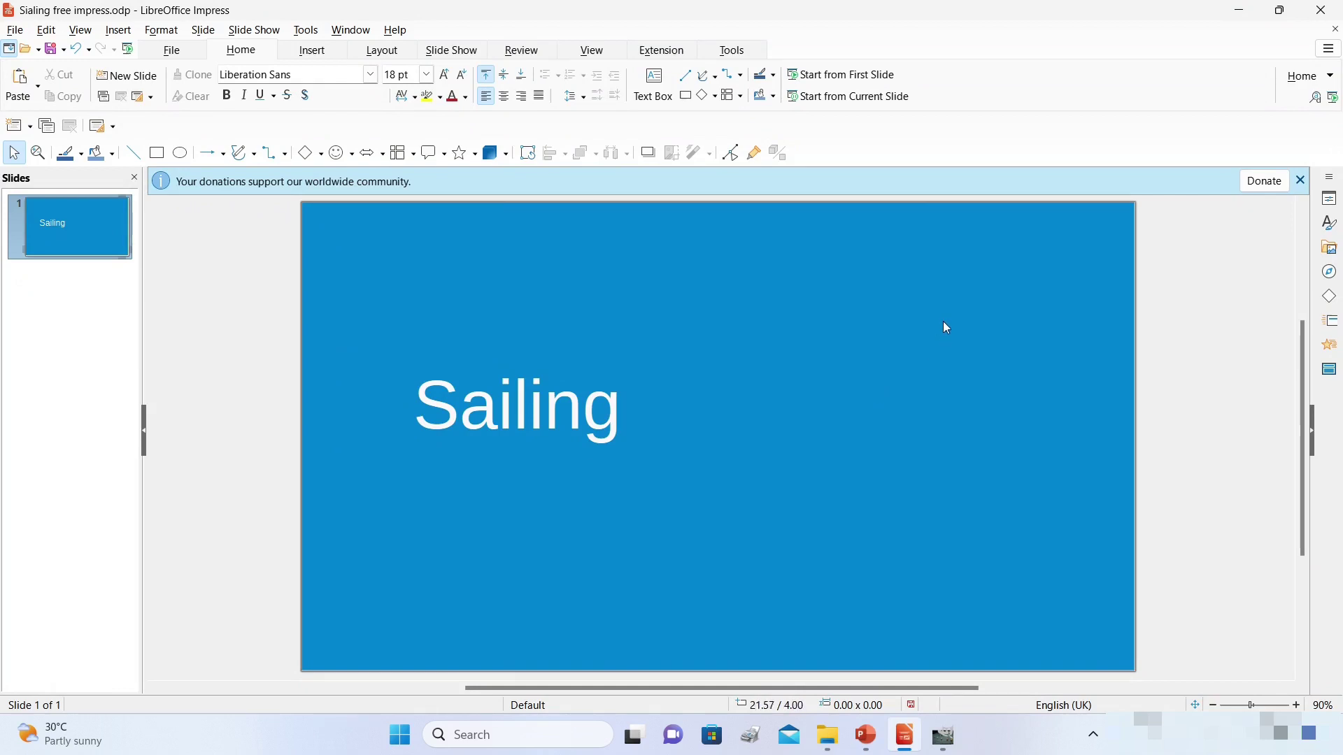
key("ctrl+v")
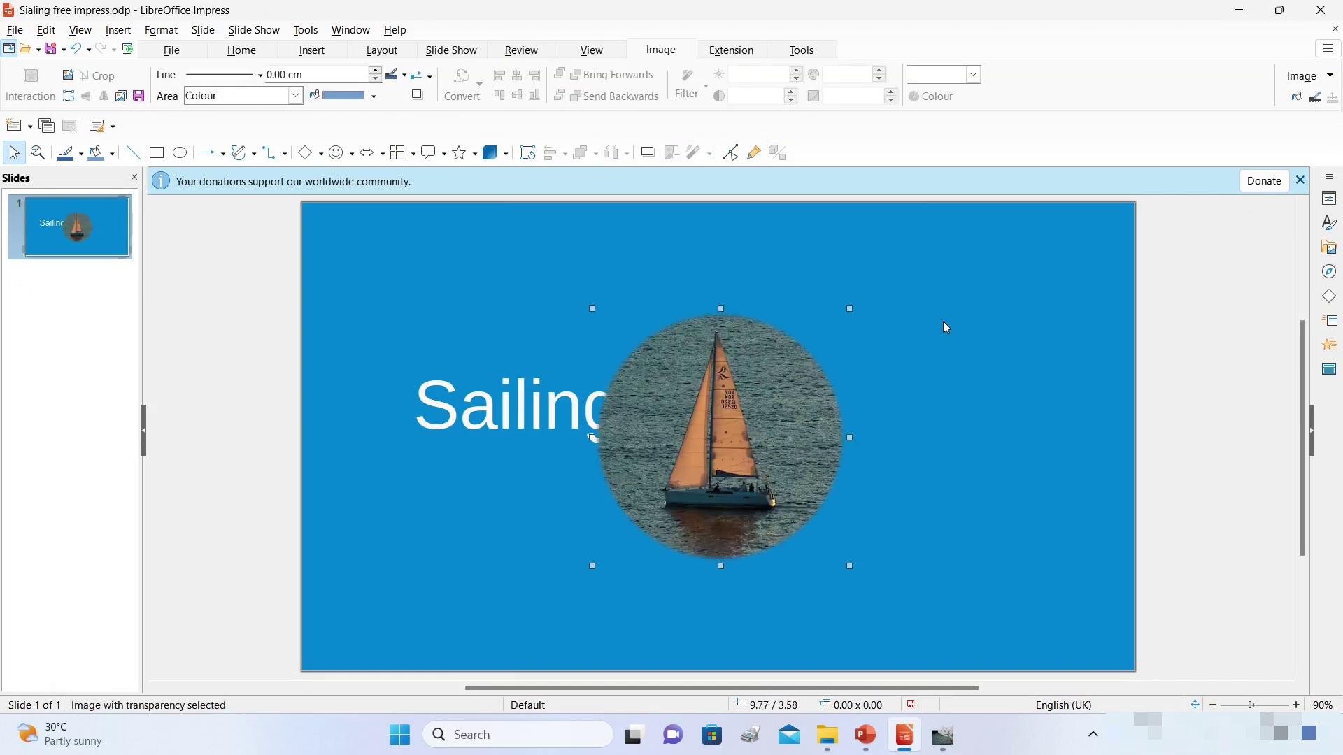
left_click_drag(757, 379, 999, 358)
mouse_move(833, 288)
left_mouse_down()
mouse_move(796, 253)
mouse_move(838, 292)
left_mouse_up()
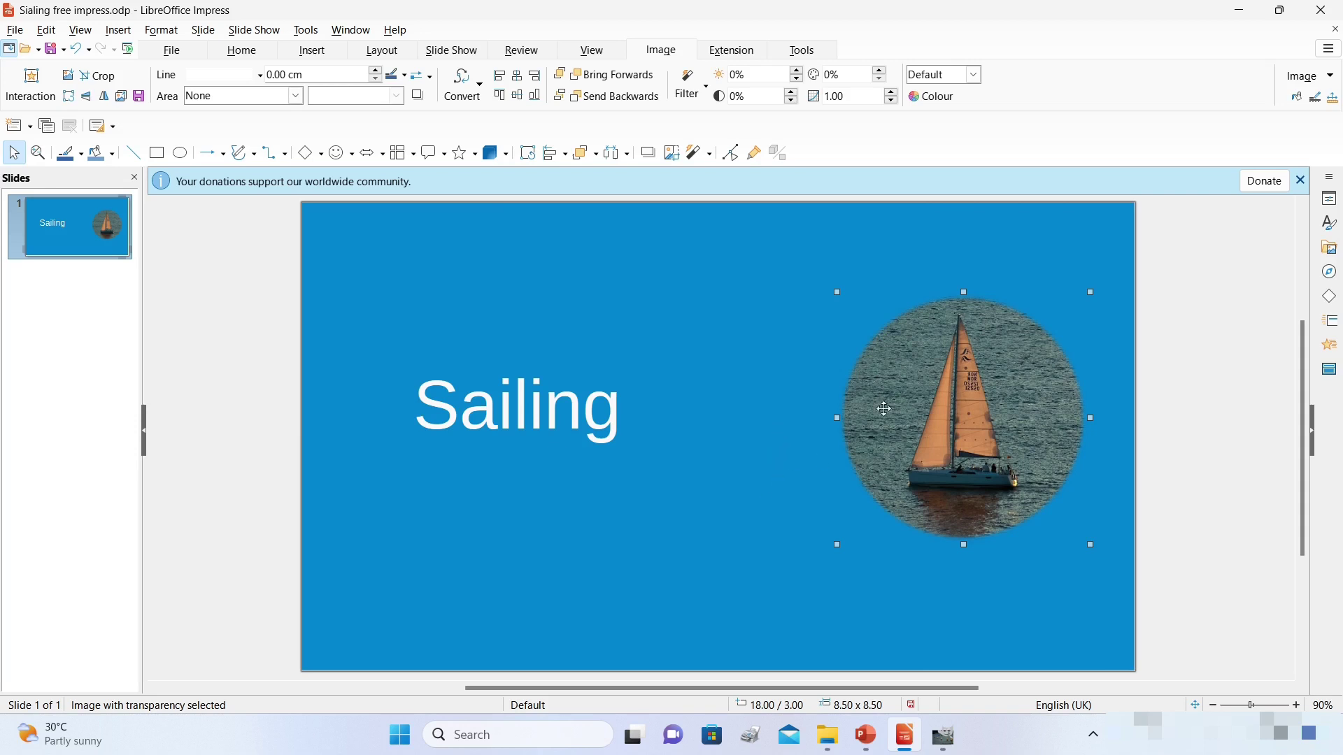
Step: Show the sailboat image's save option in Impress, switch to PowerPoint, and start Save as Picture for the pasted sailboat
right_click(914, 360)
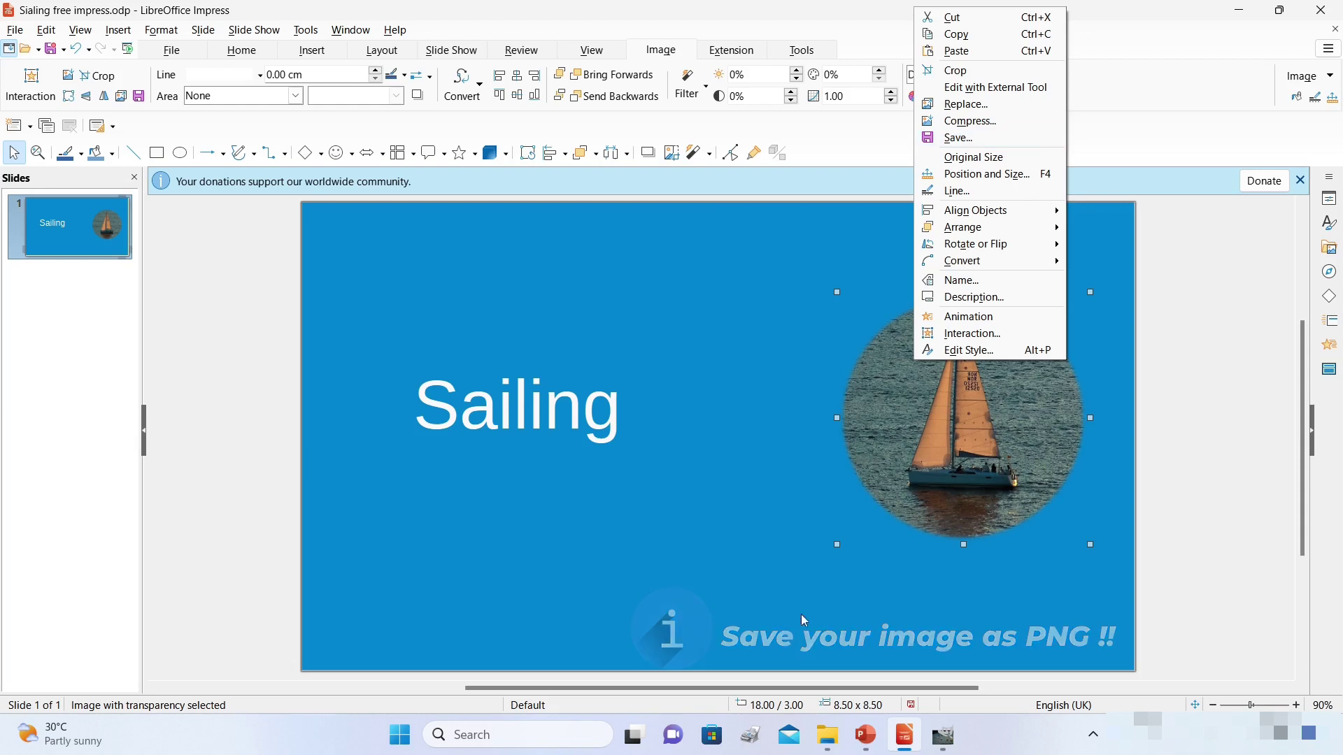
left_click(867, 737)
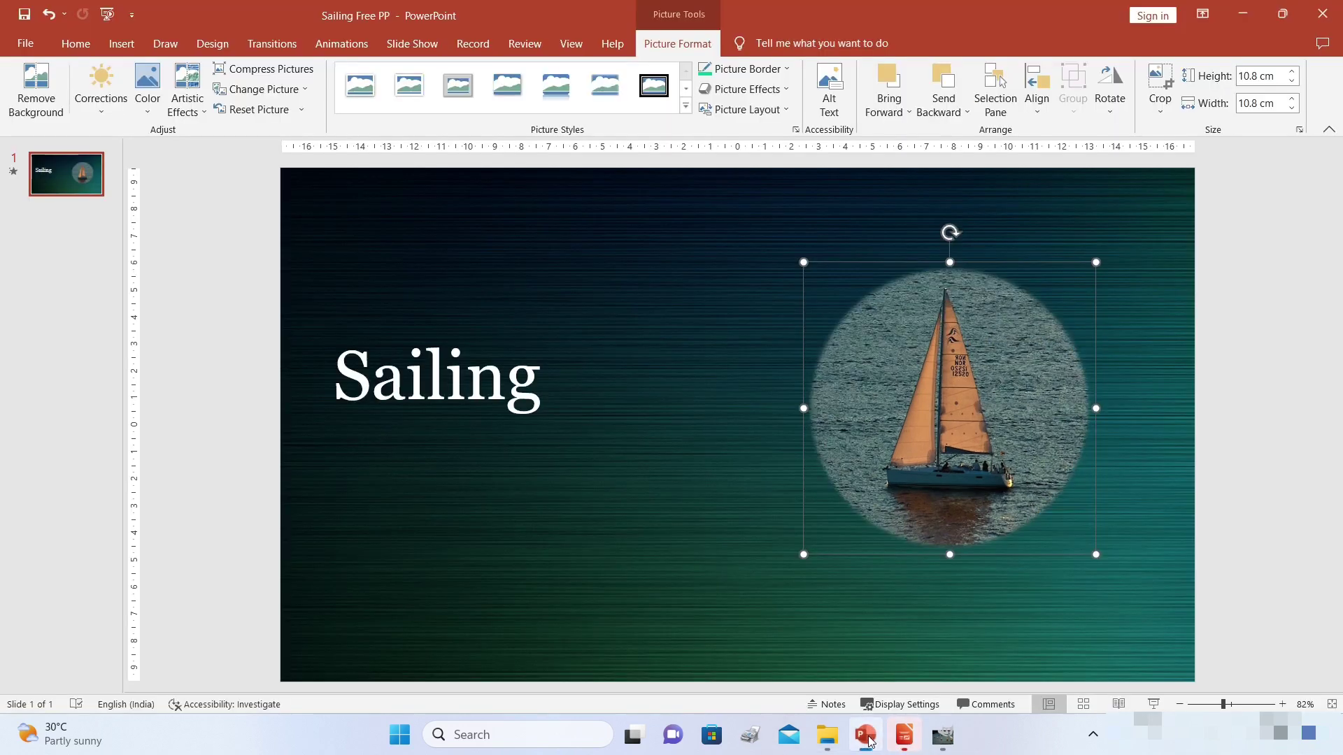
right_click(975, 373)
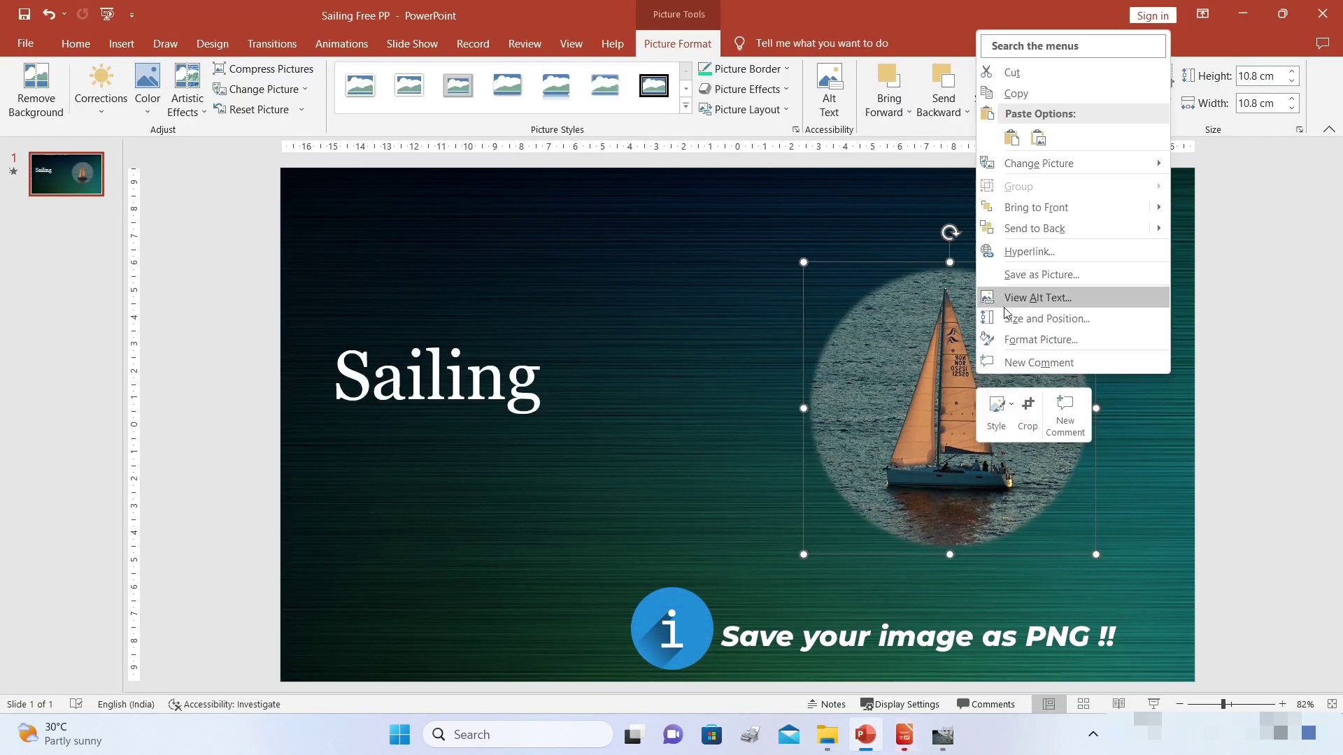
left_click(1036, 275)
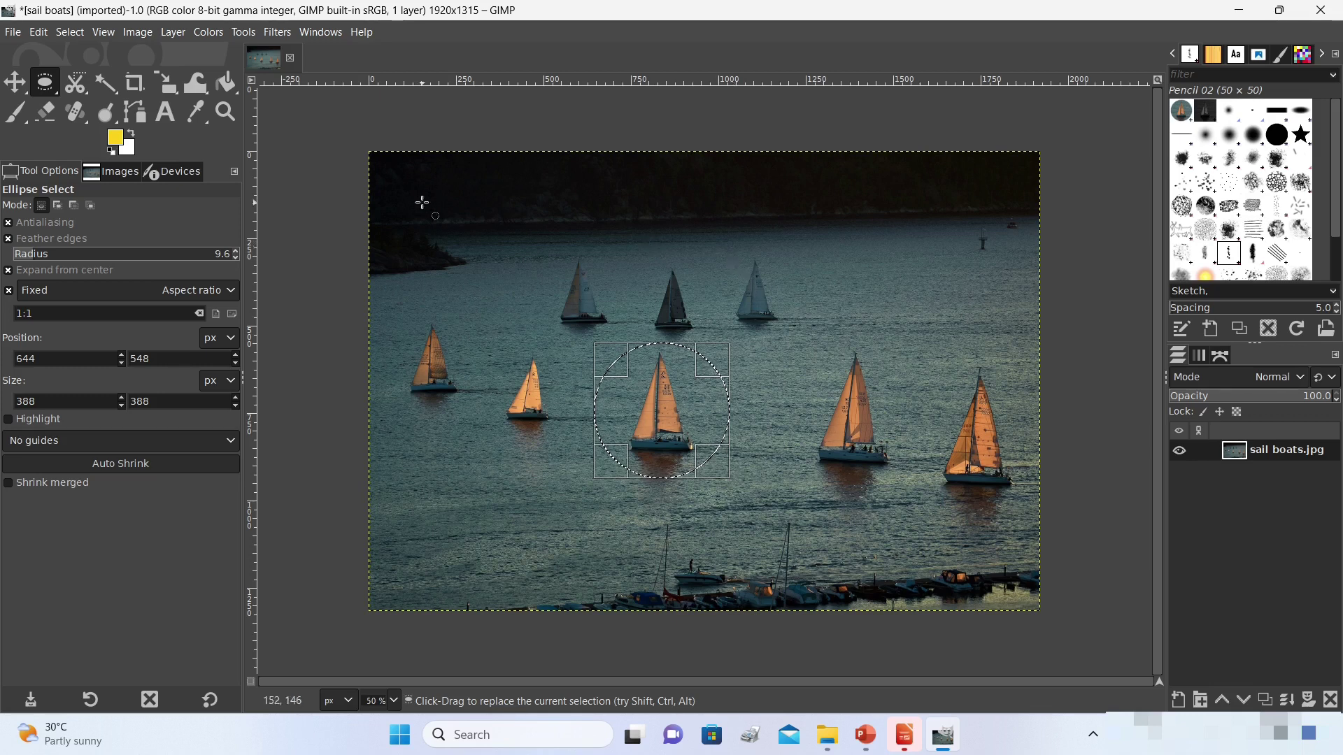
Step: Invert the circular selection to select everything outside the middle sailboat
left_click(70, 32)
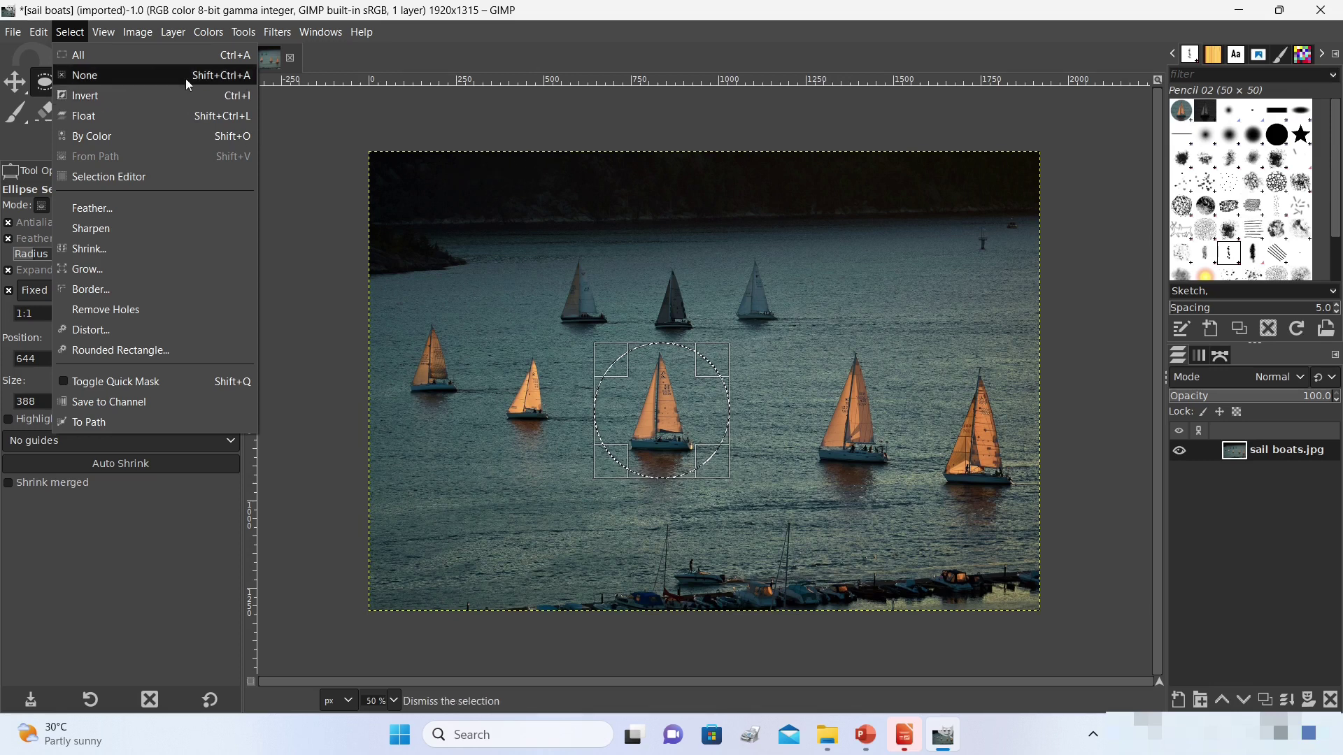
left_click(110, 95)
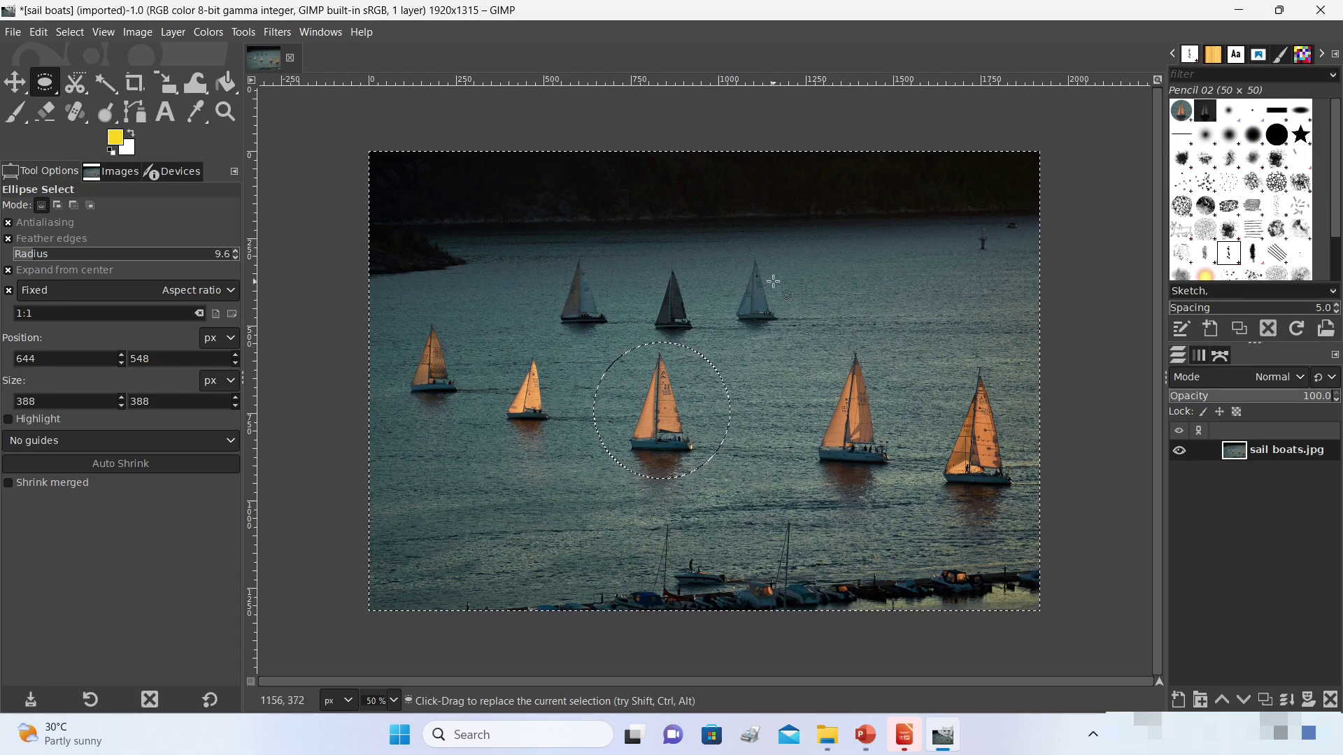
left_click(40, 33)
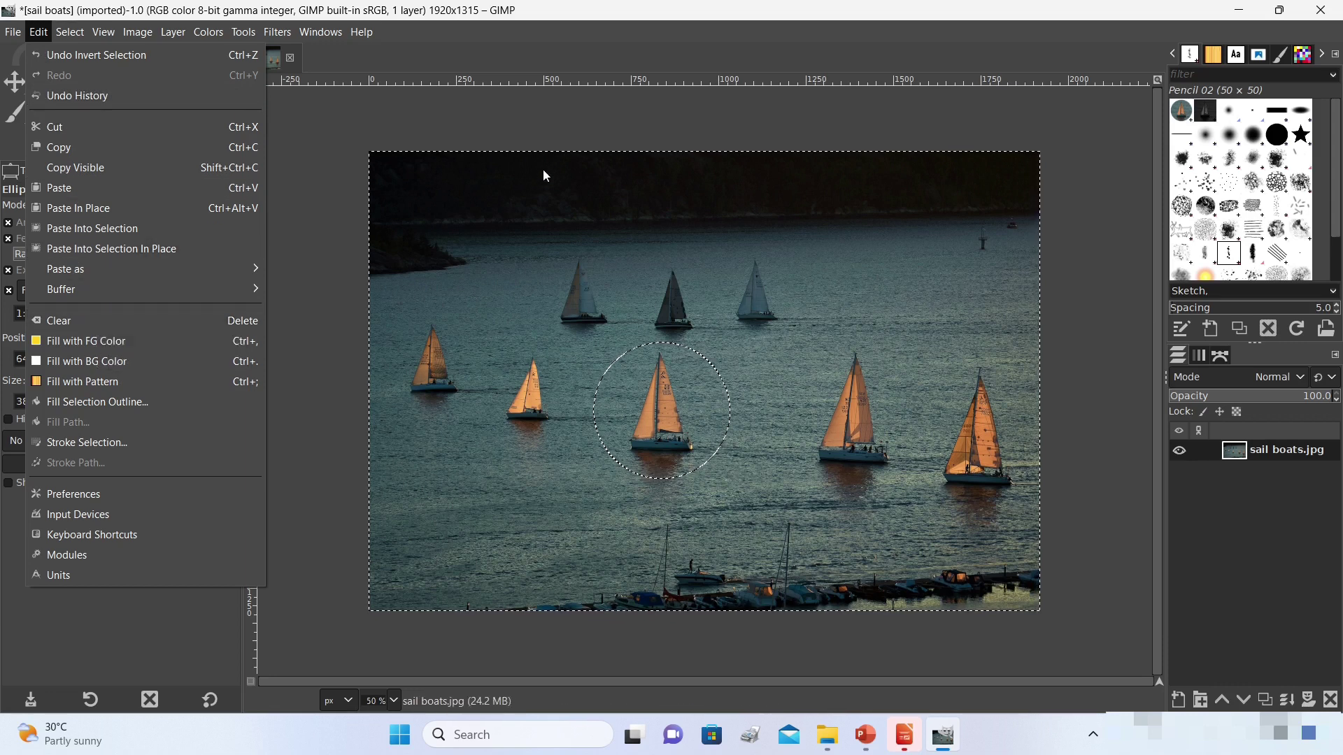
left_click(568, 120)
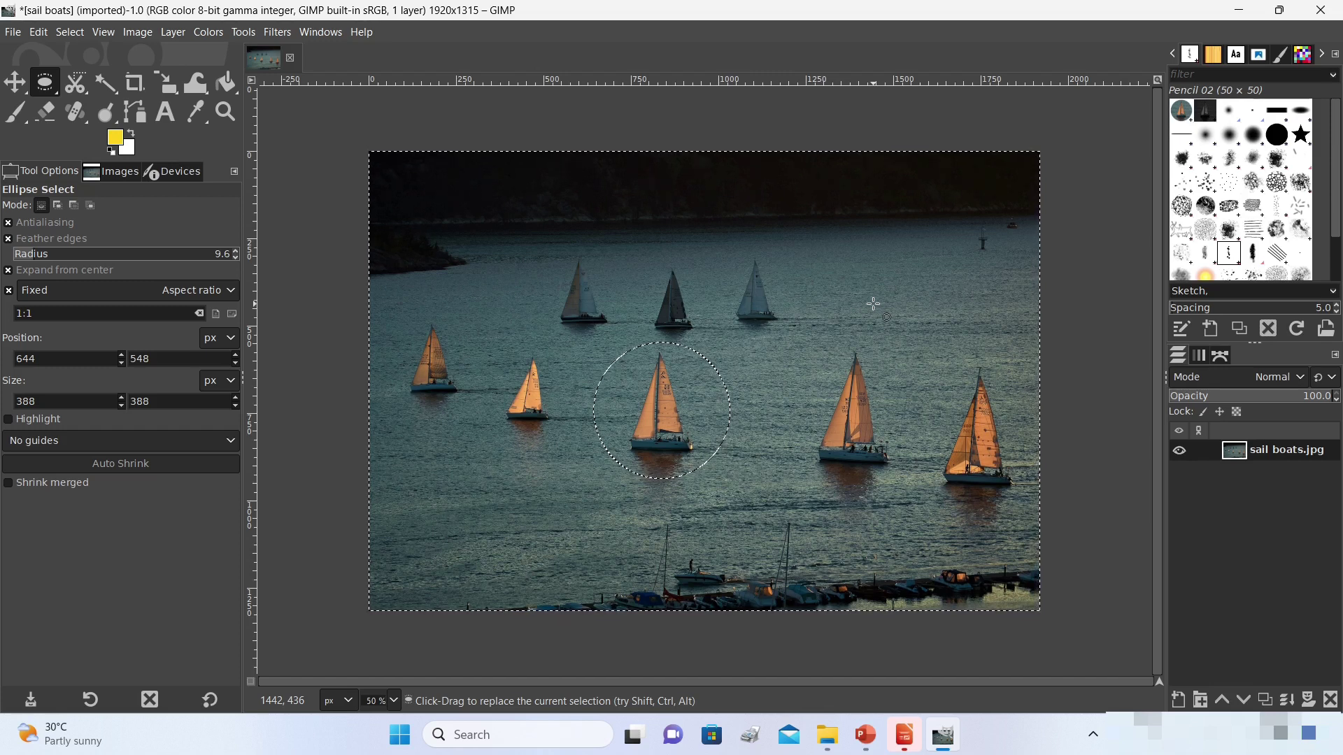
Step: Try deleting the area outside the sailboat circle and compare the cutout with the picture in PowerPoint
key("Delete")
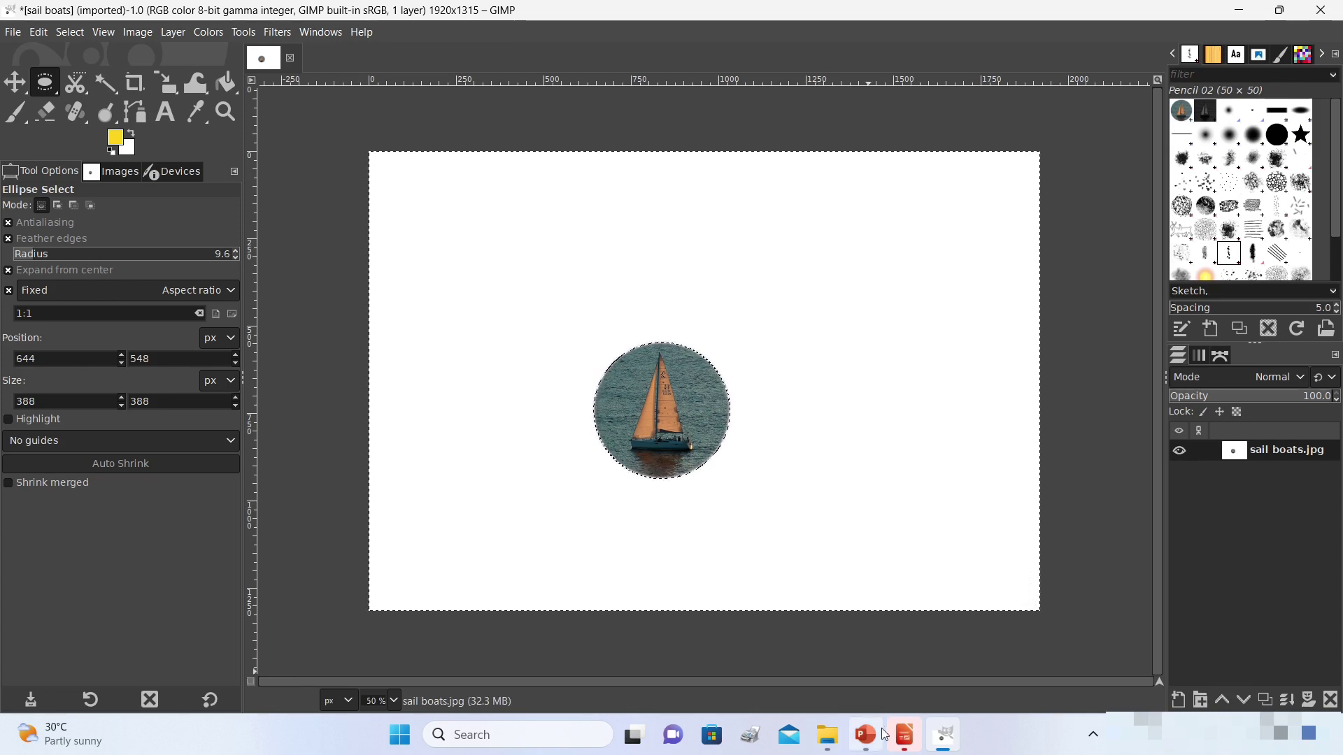
left_click(866, 743)
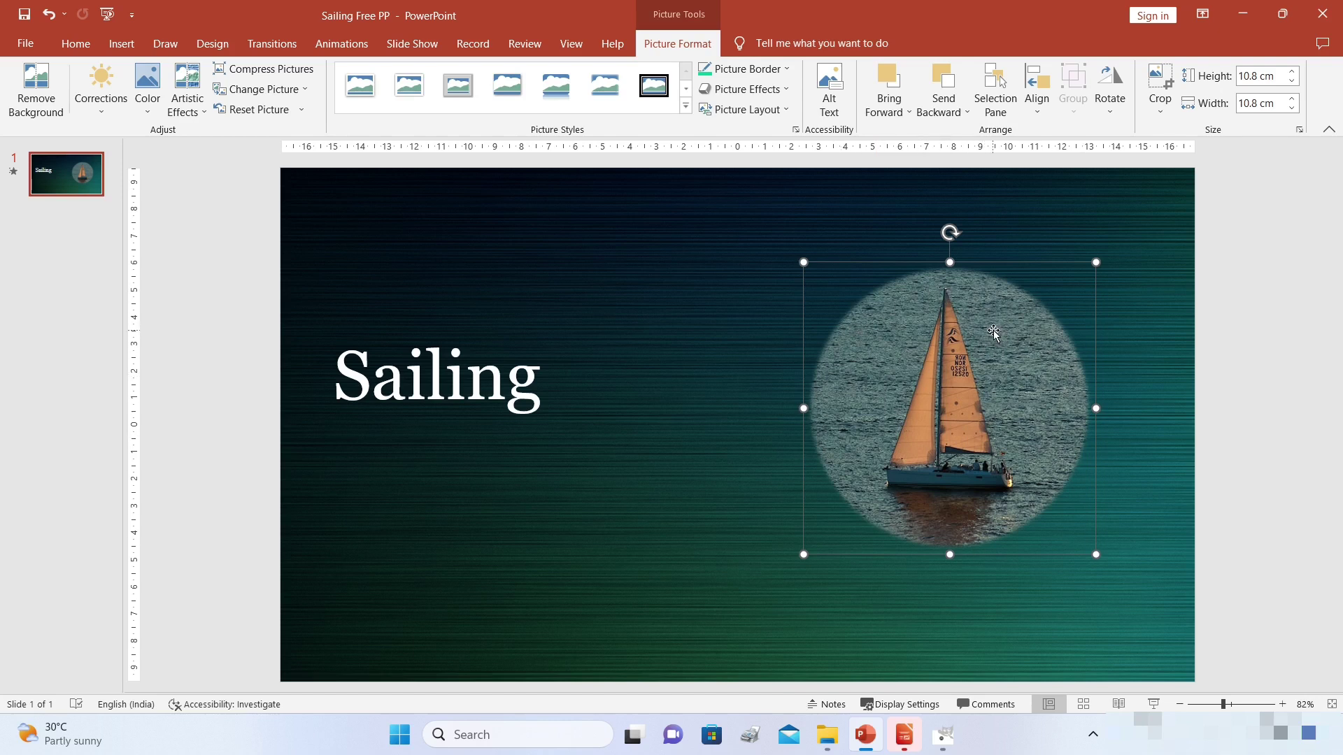
left_click(1244, 13)
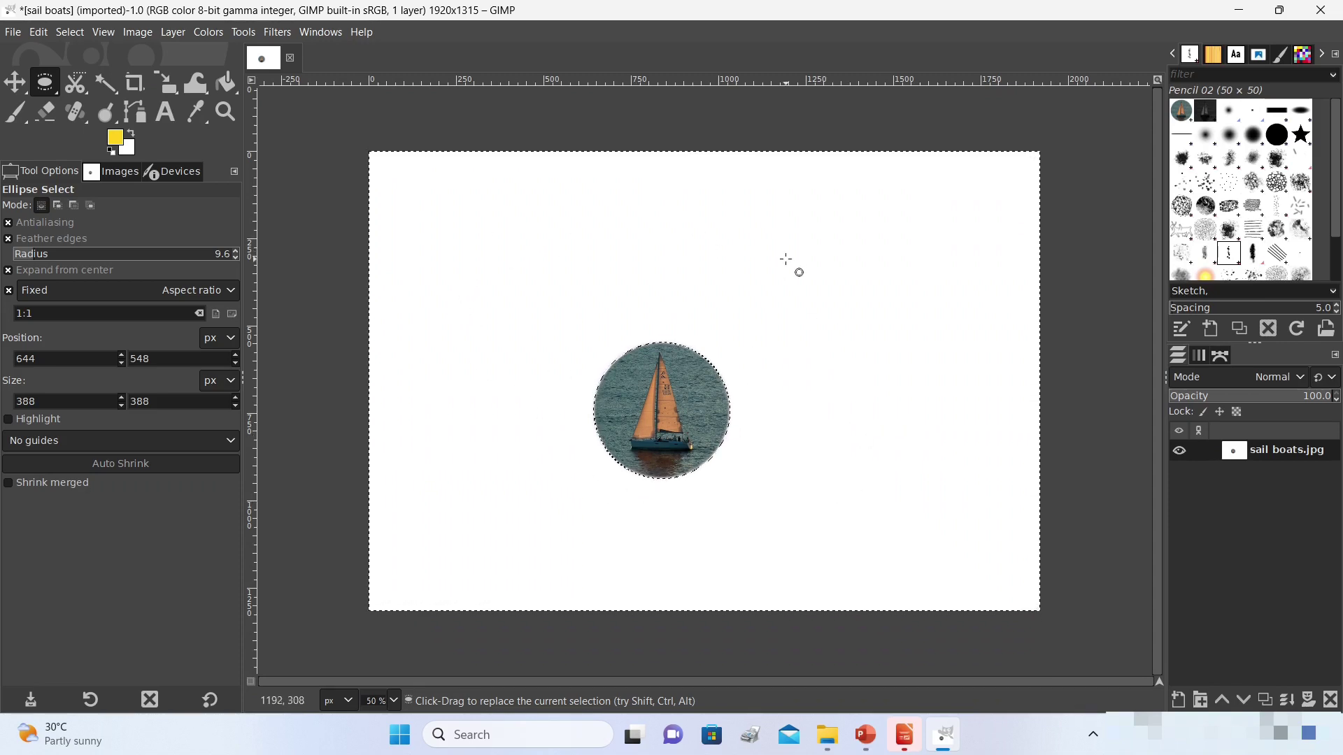
Step: Undo the deletion outside the circle, redo it, and undo it again
key("ctrl")
key("ctrl+z")
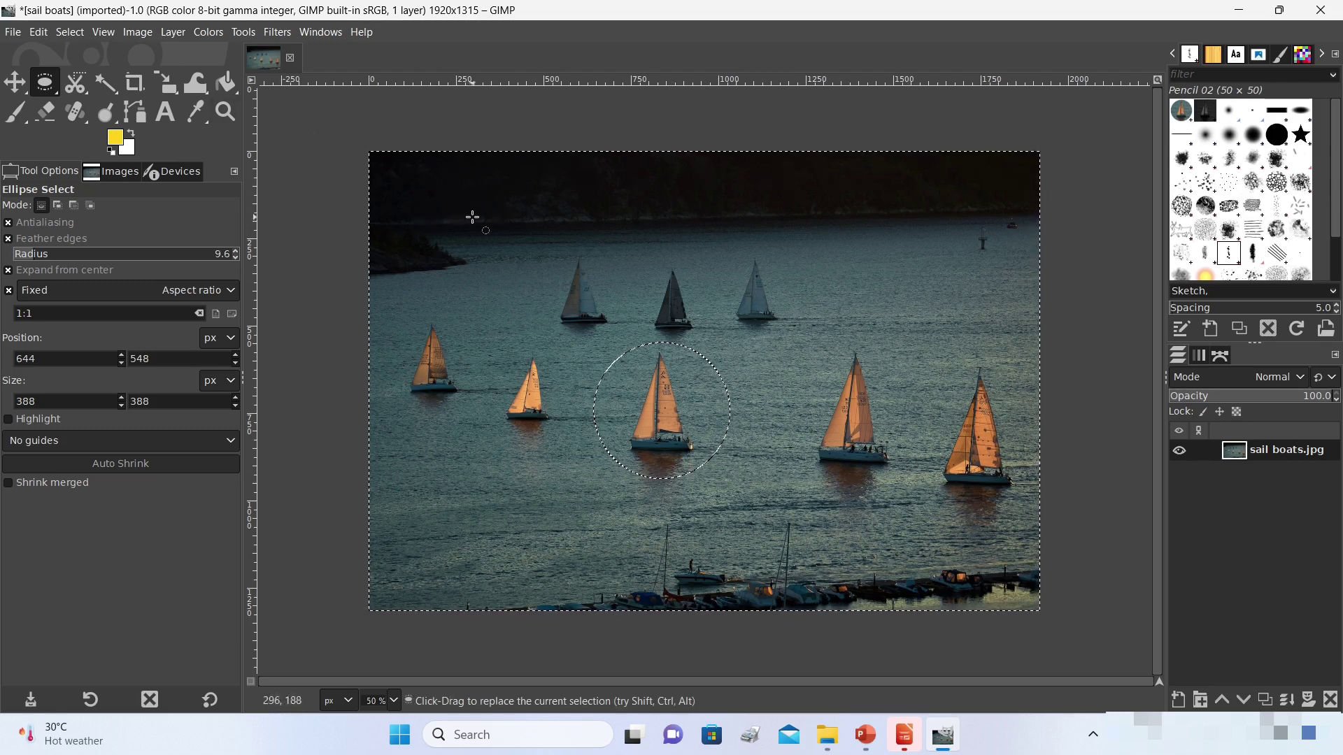
key("ctrl+y")
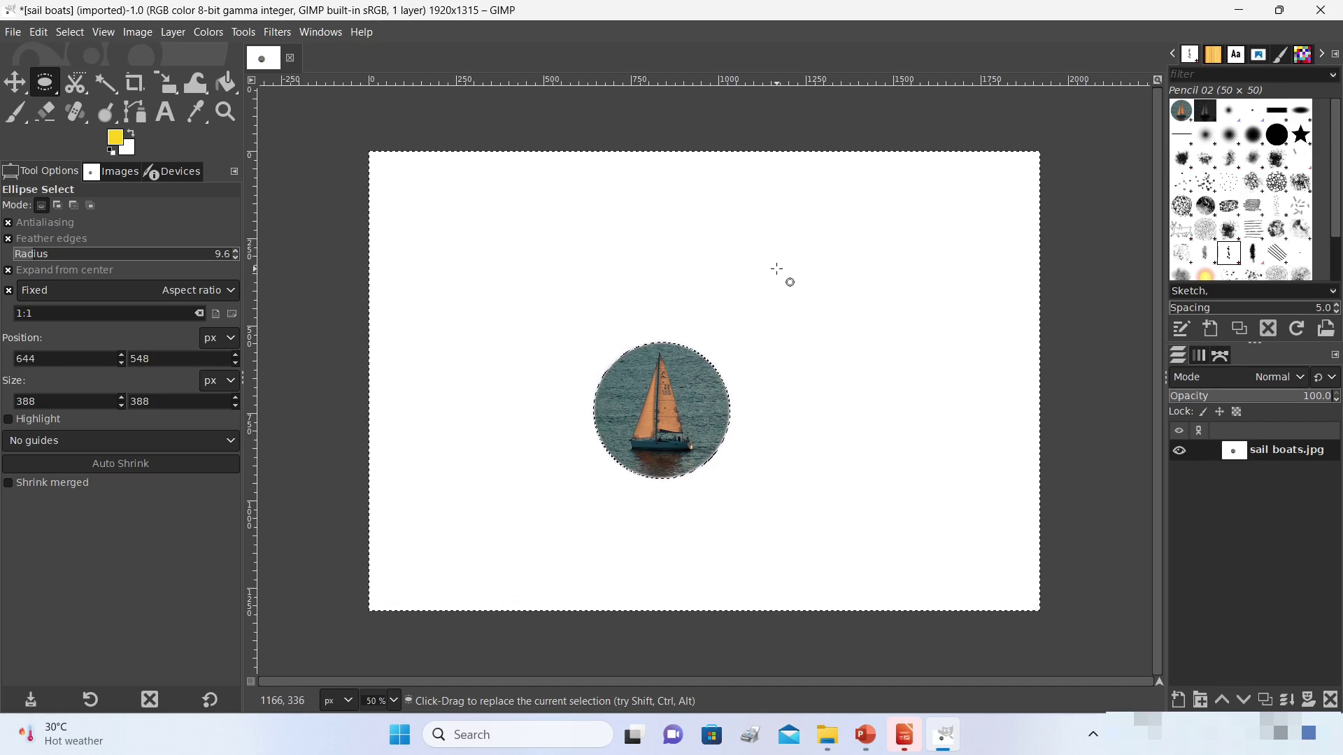
key("ctrl+z")
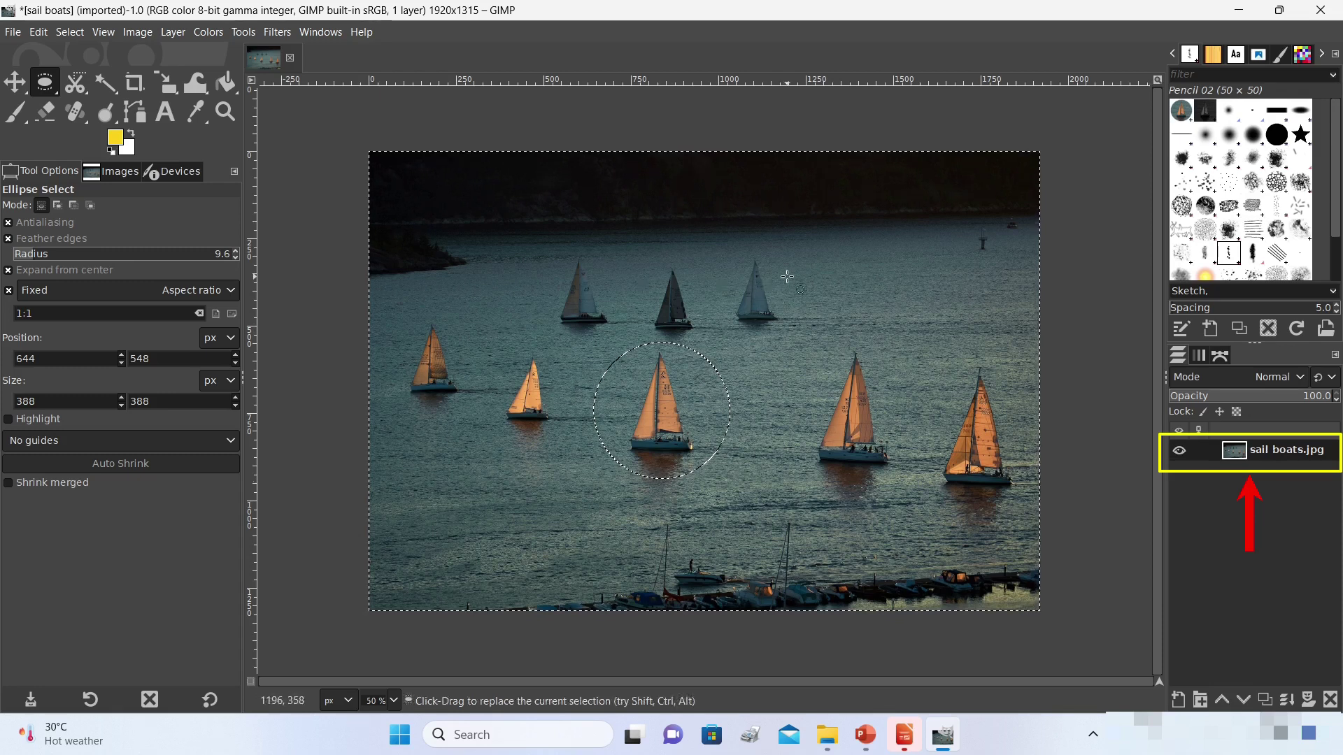
Step: Add an alpha channel to the sail boats.jpg layer and clear the selected area outside the sailboat circle
right_click(1278, 450)
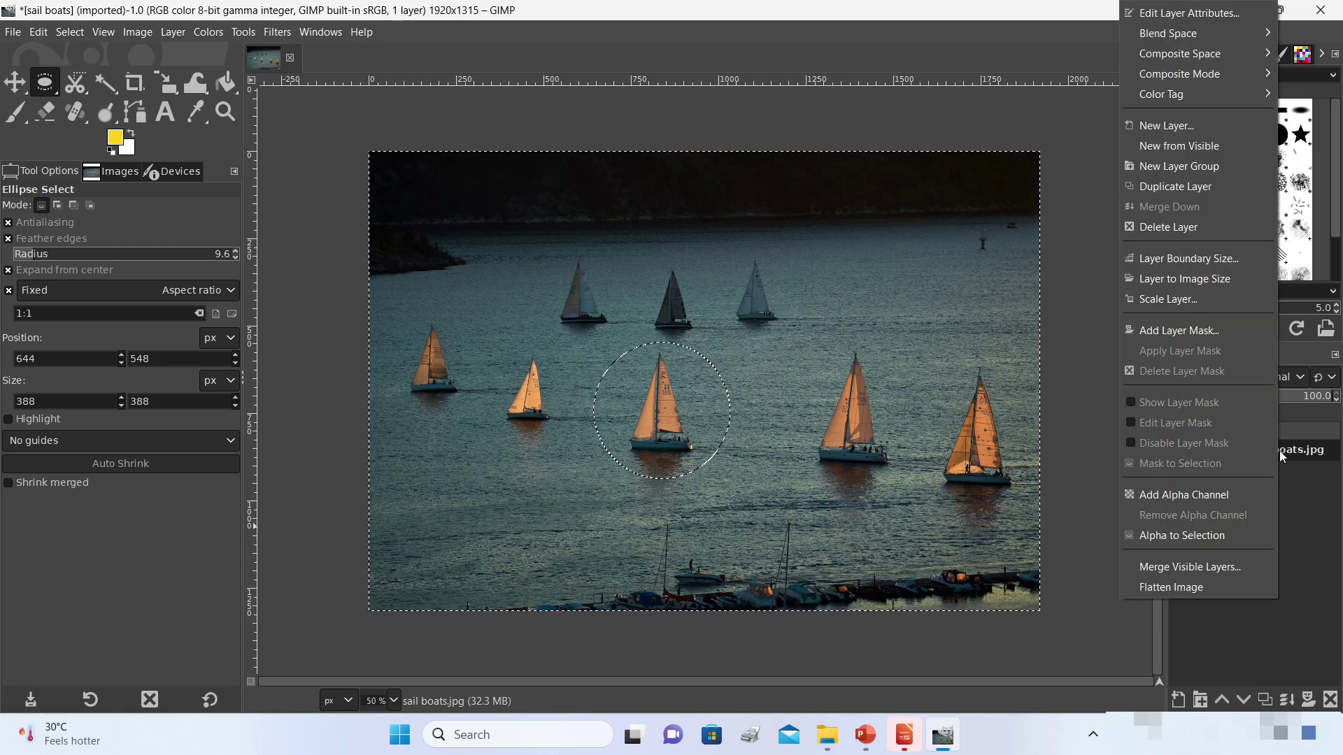
left_click(1214, 497)
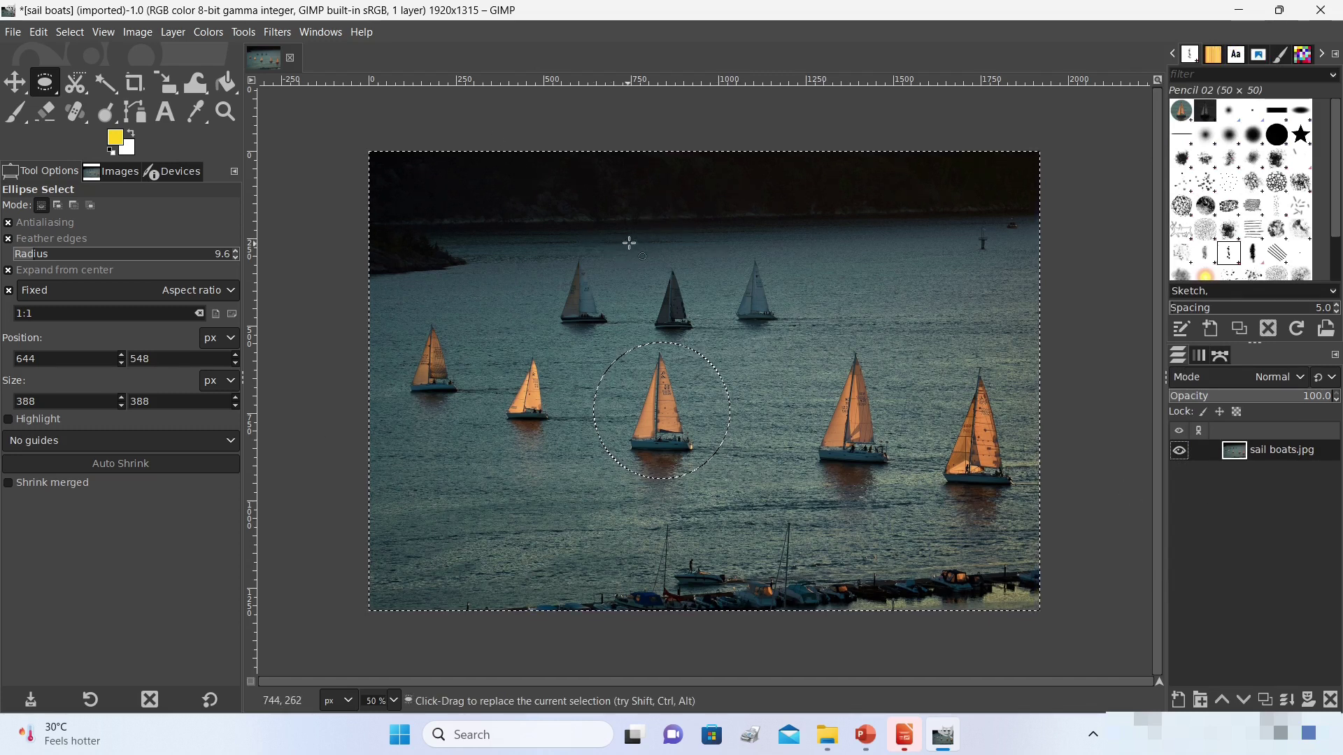
left_click(37, 33)
left_click(116, 321)
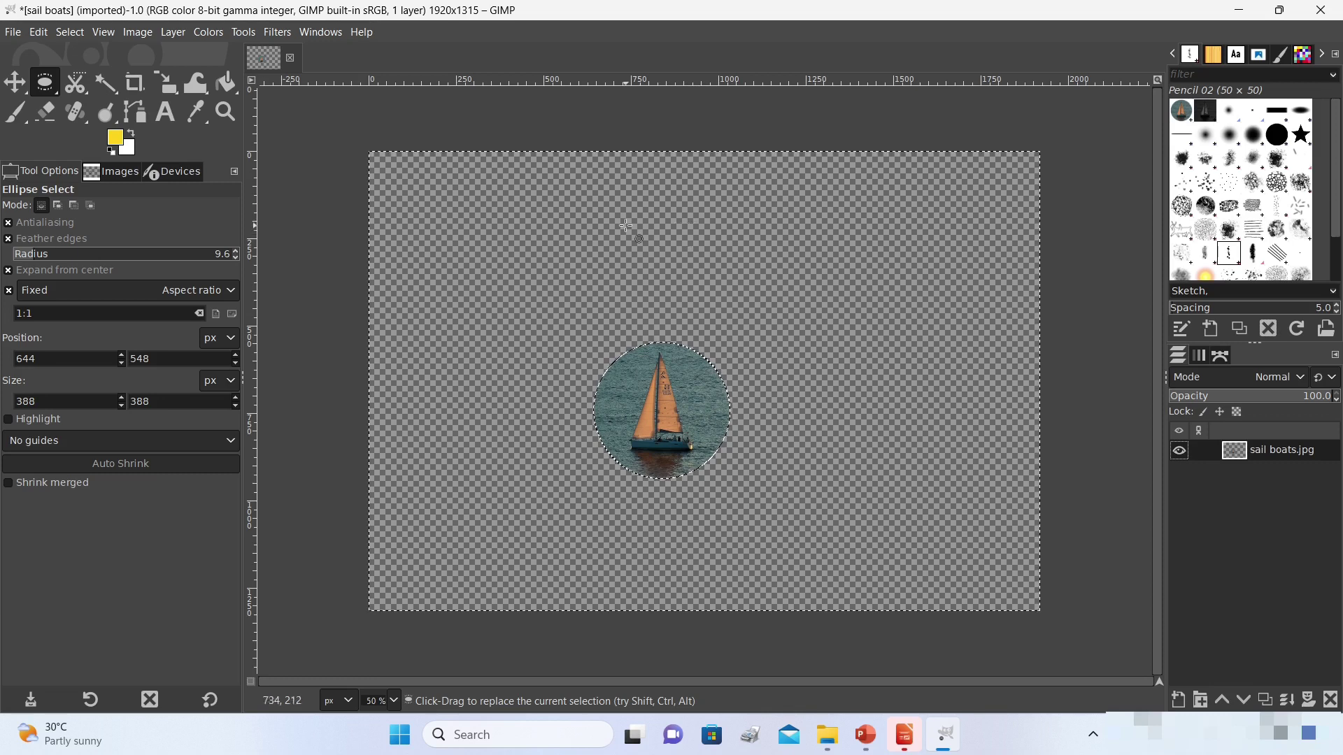
Step: Invert the selection back to the sailboat circle, and remove the selection entirely
left_click(72, 33)
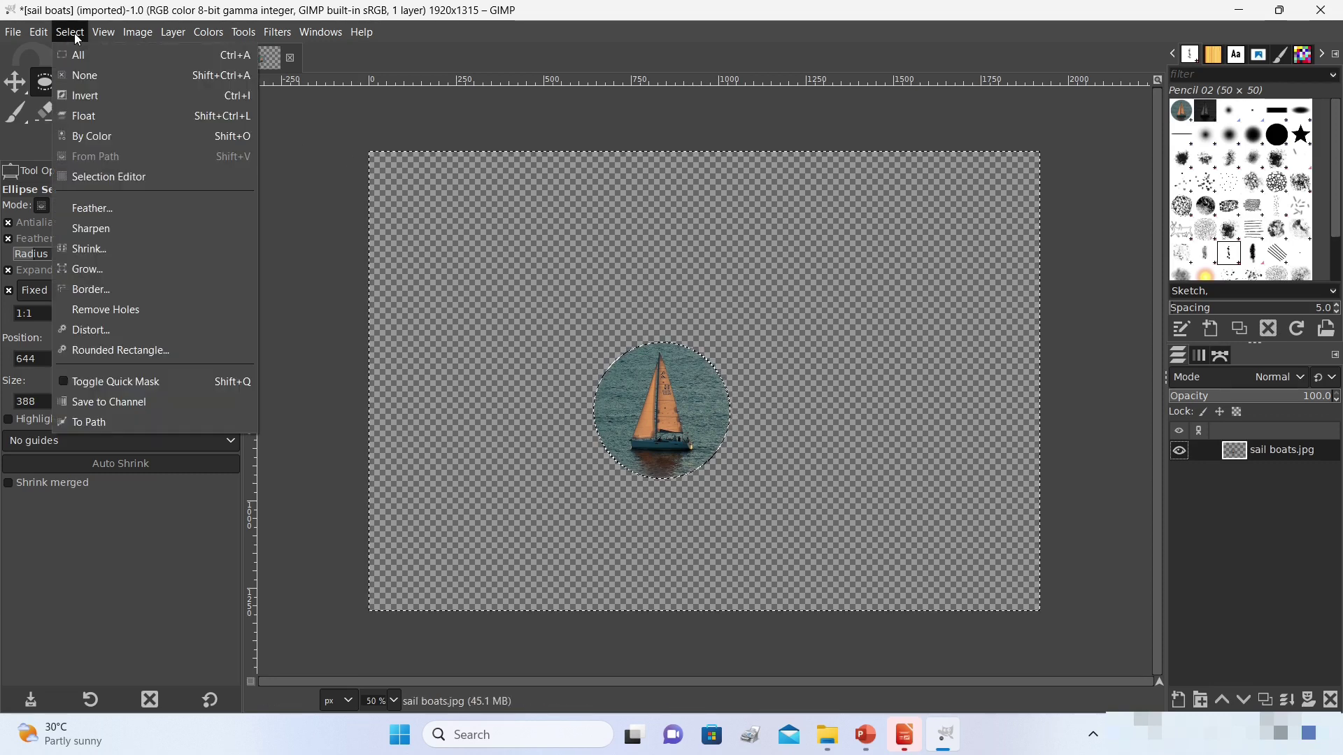
left_click(119, 98)
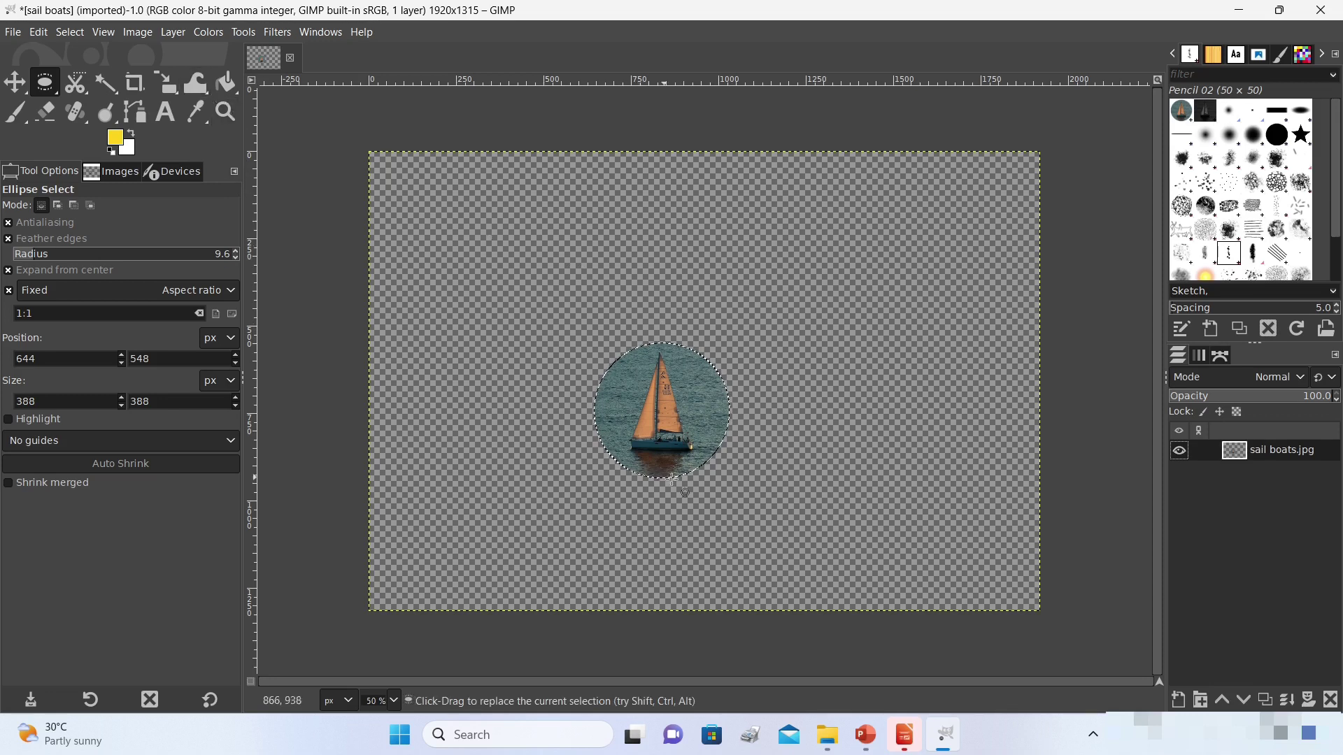
left_click(69, 33)
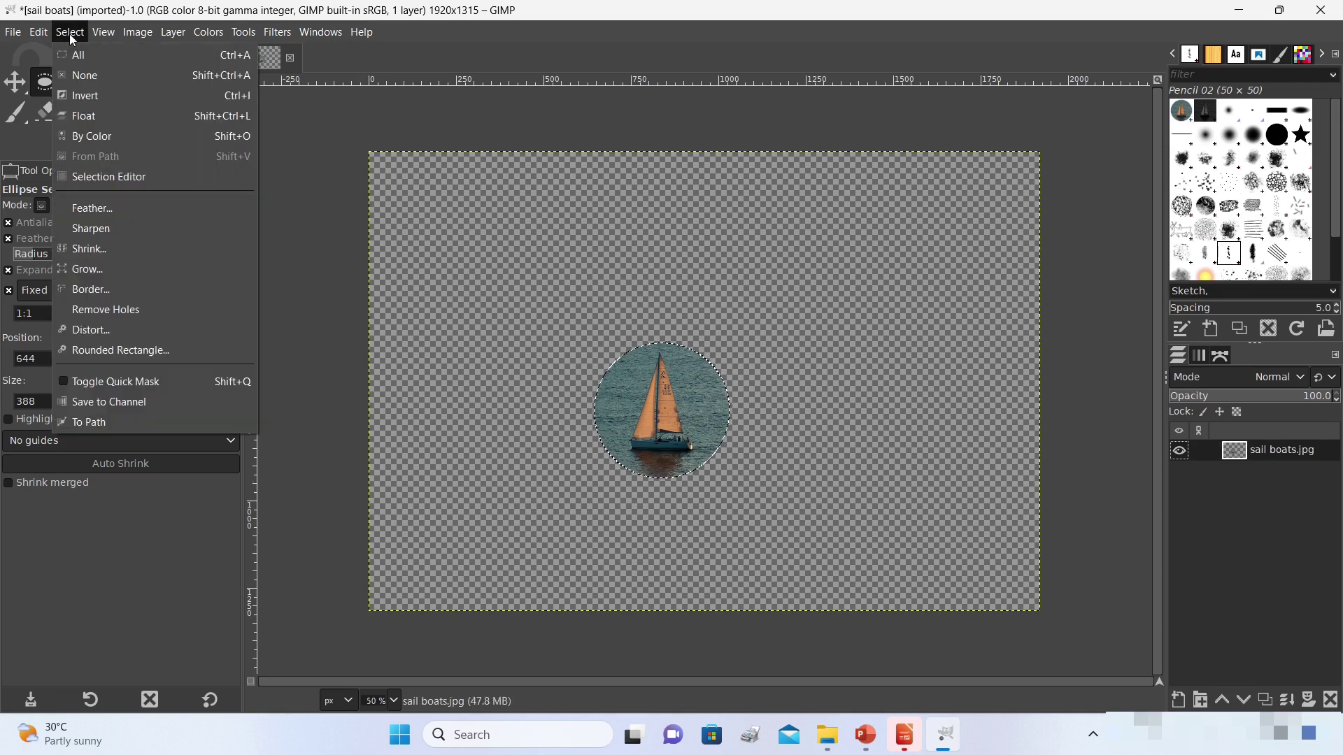
left_click(107, 76)
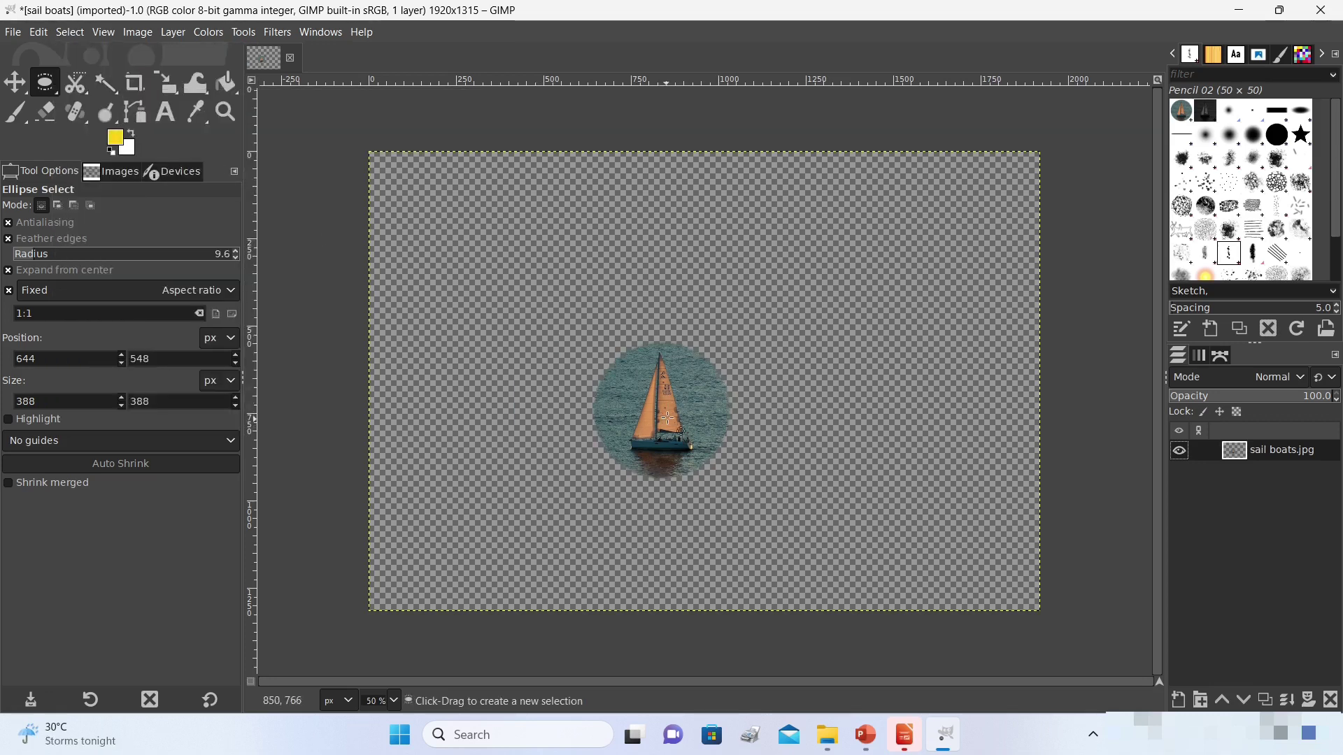
Step: Select the sailboat circle from the alpha channel of the sail boats.jpg layer
right_click(1269, 447)
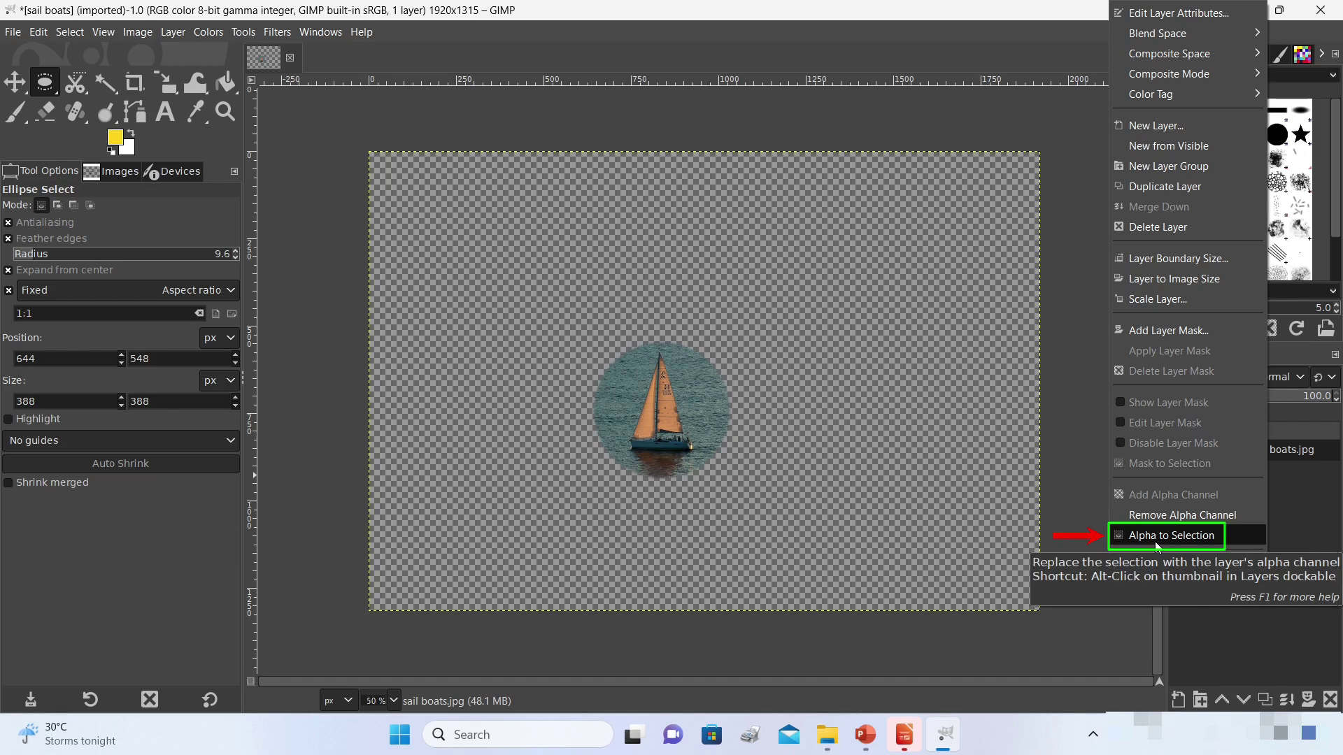
left_click(1204, 537)
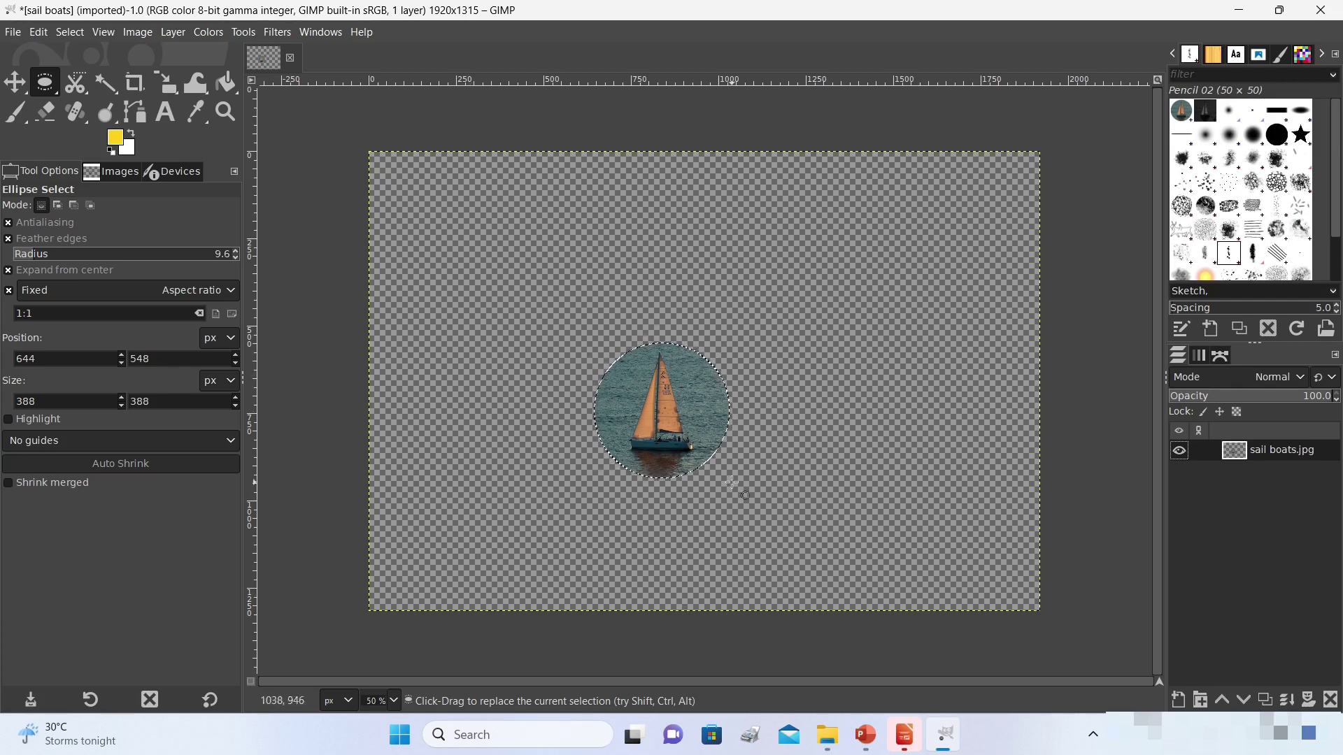
right_click(1274, 447)
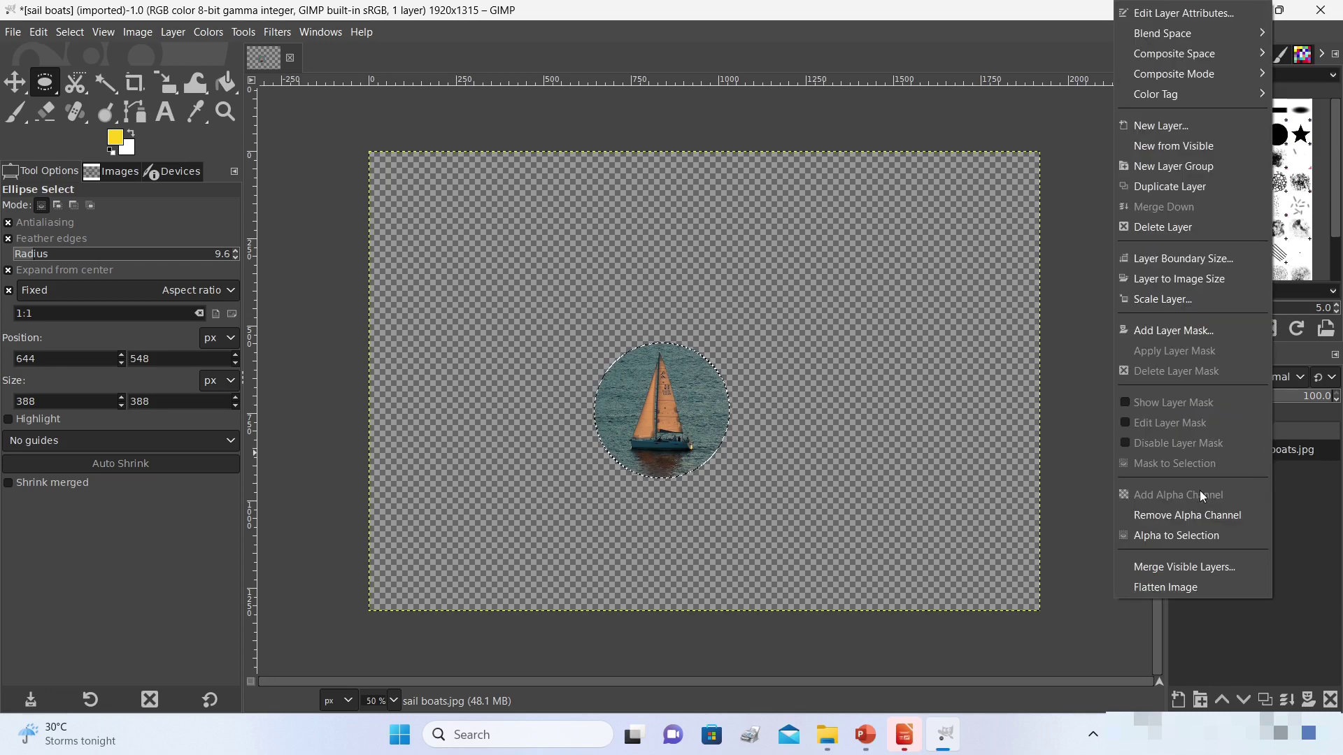
left_click(790, 322)
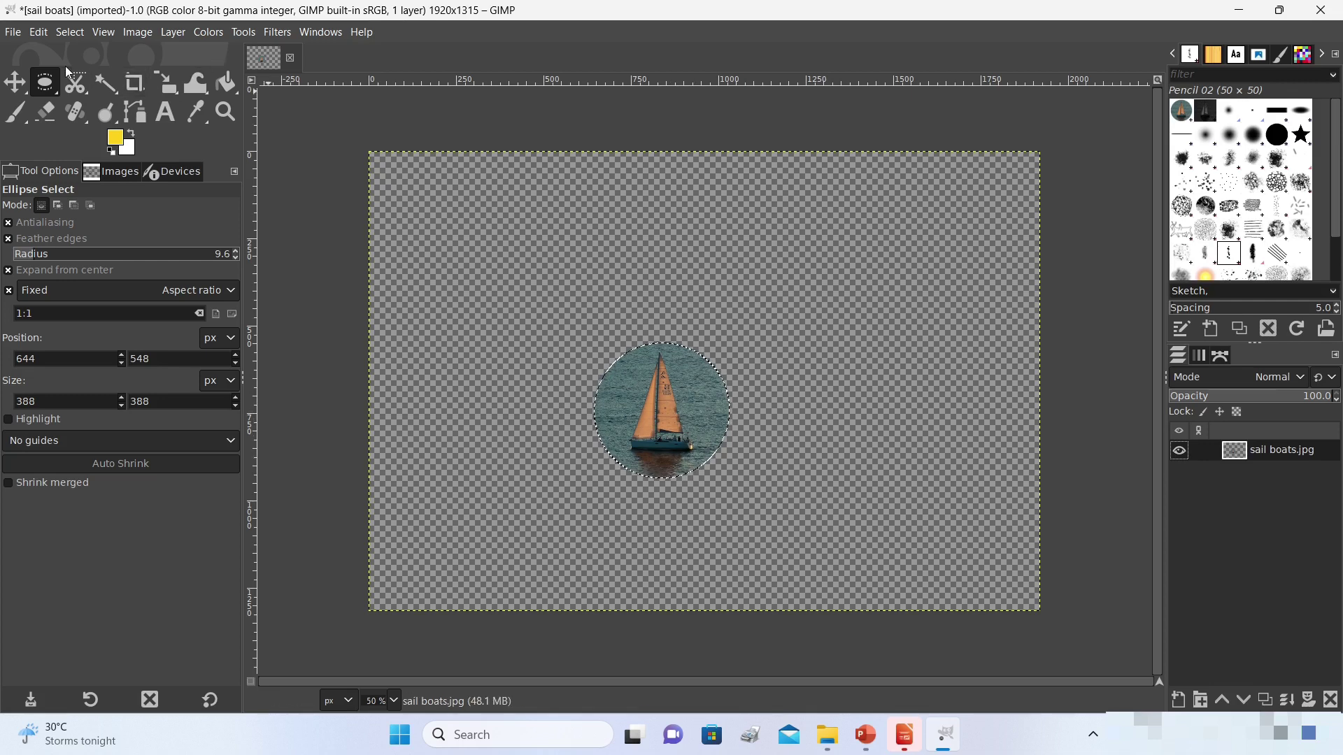
Step: Set up a Stroke Selection for the sailboat circle using a stroke line, keeping the circle visible beside the dialog
left_click(38, 32)
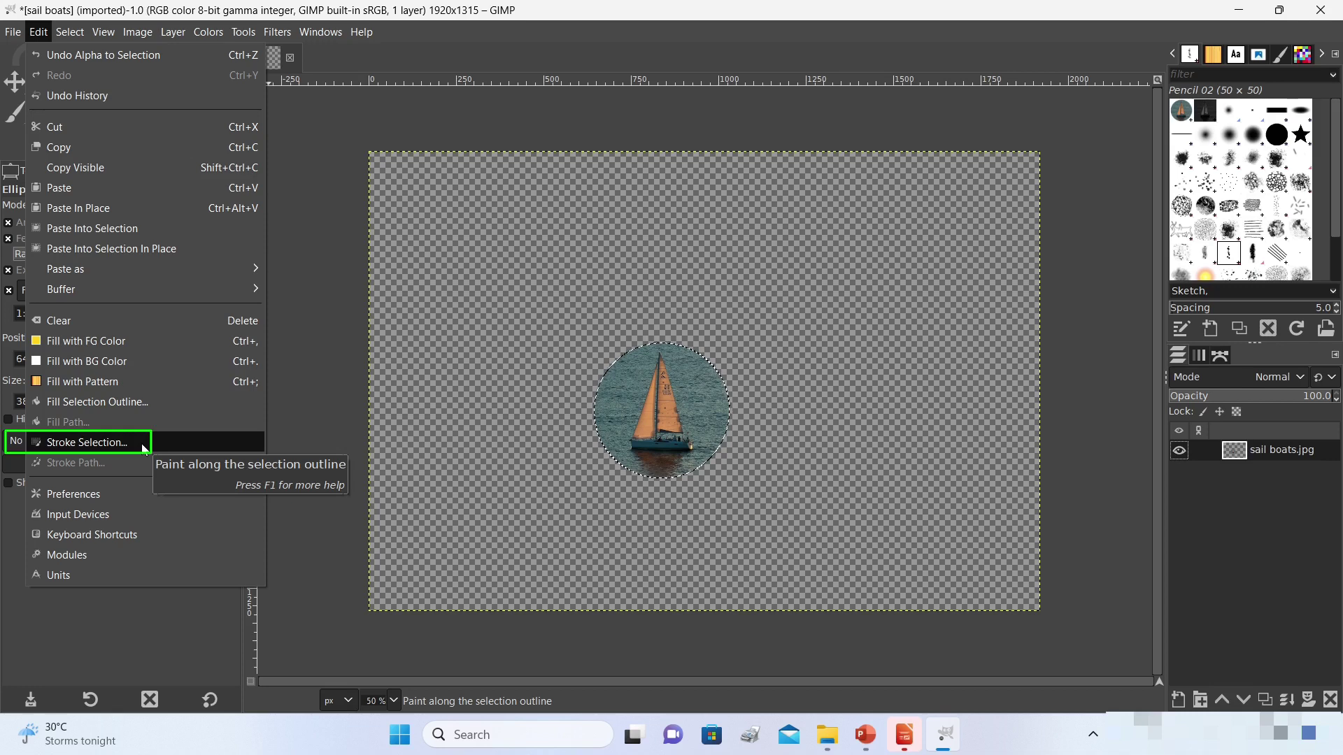
left_click(105, 442)
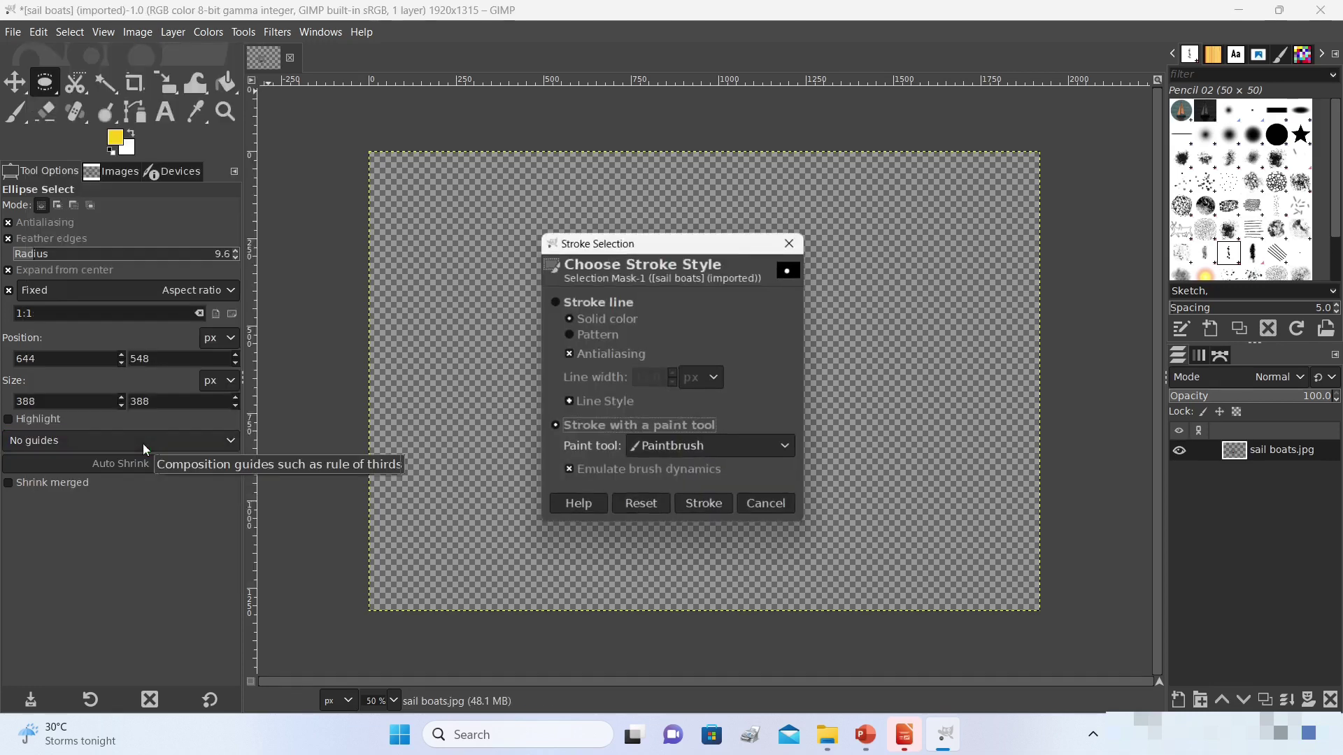
left_click(554, 301)
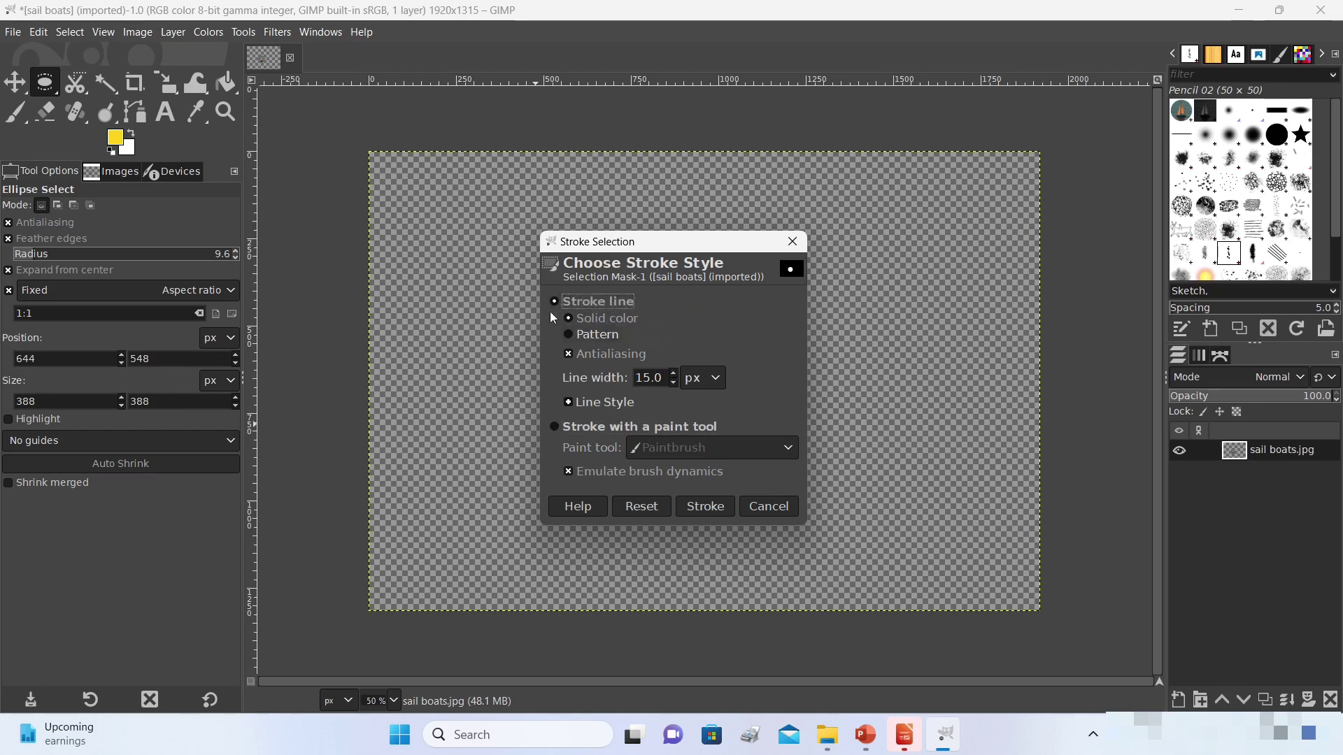
left_click_drag(721, 245, 465, 204)
left_click_drag(351, 204, 391, 208)
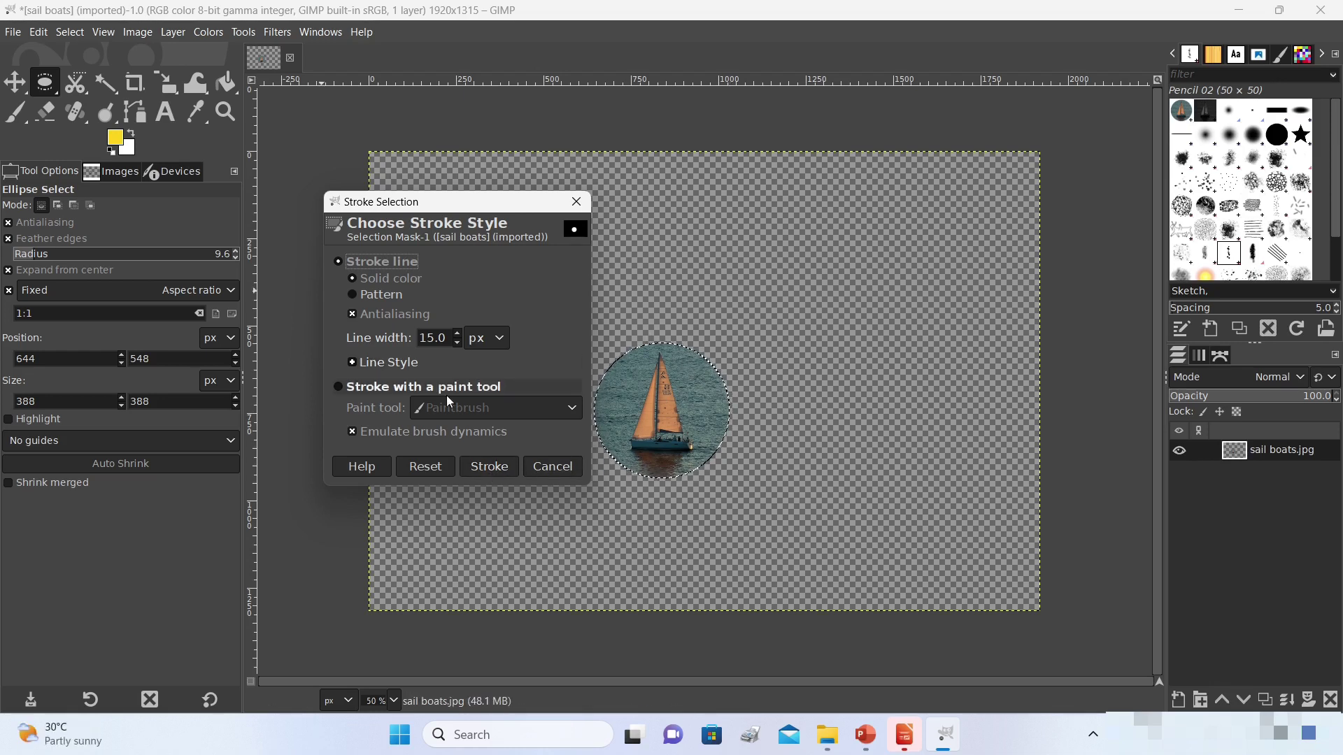
Step: Look through the different color selector modes for the foreground color and keep the yellow ffd21e
left_click(116, 137)
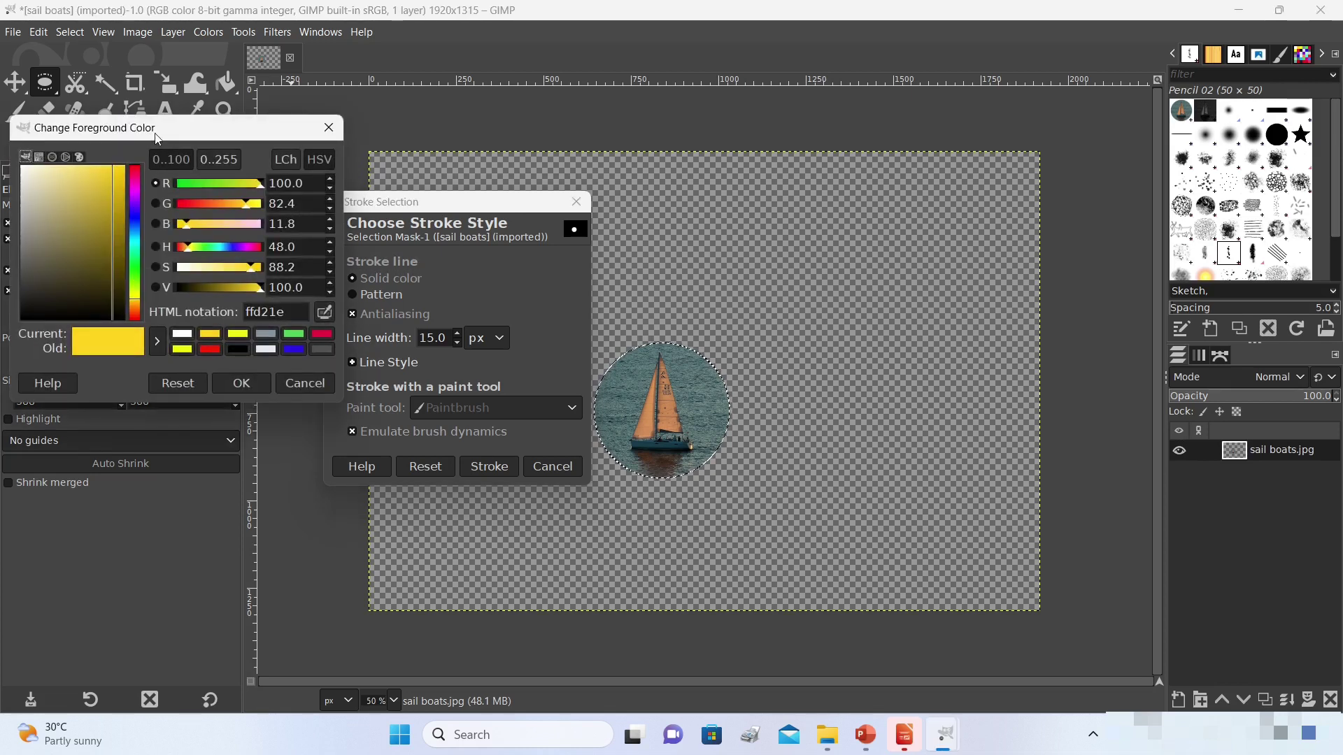
left_click_drag(150, 130, 188, 99)
left_click(90, 127)
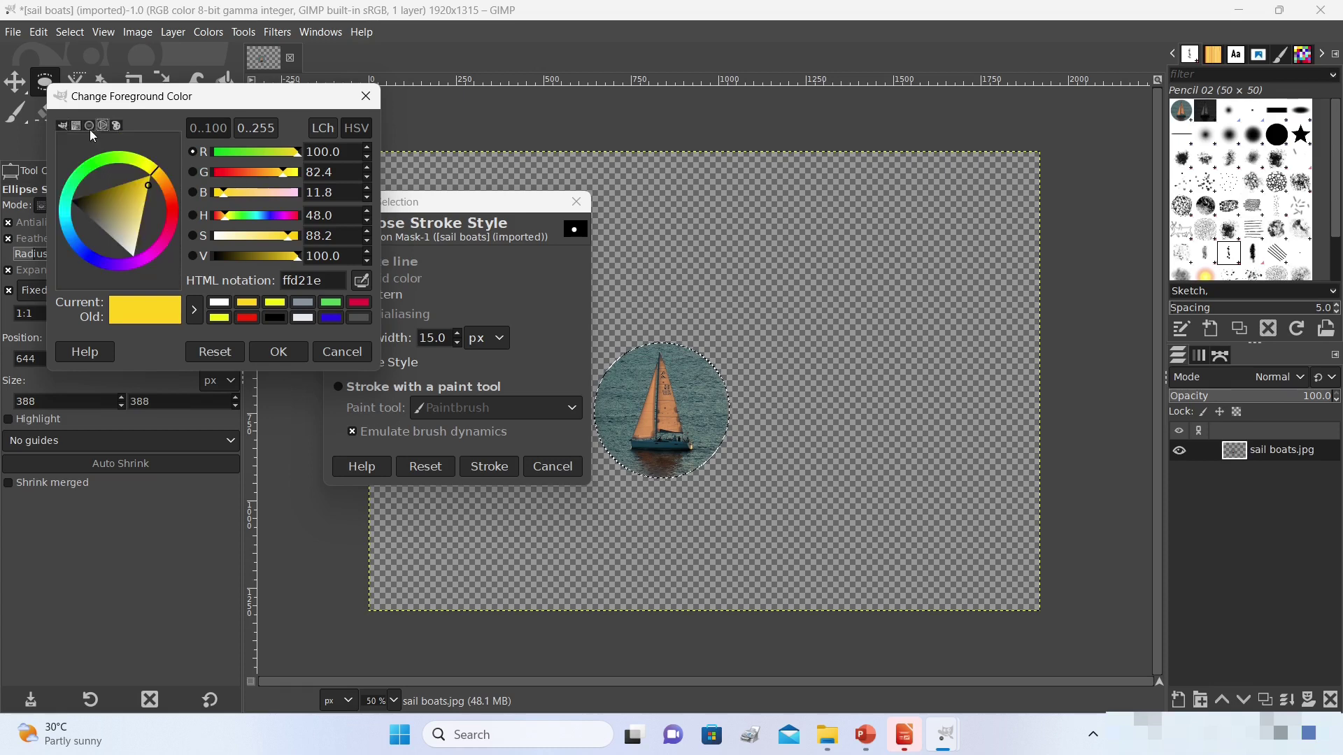
left_click(77, 128)
left_click(68, 126)
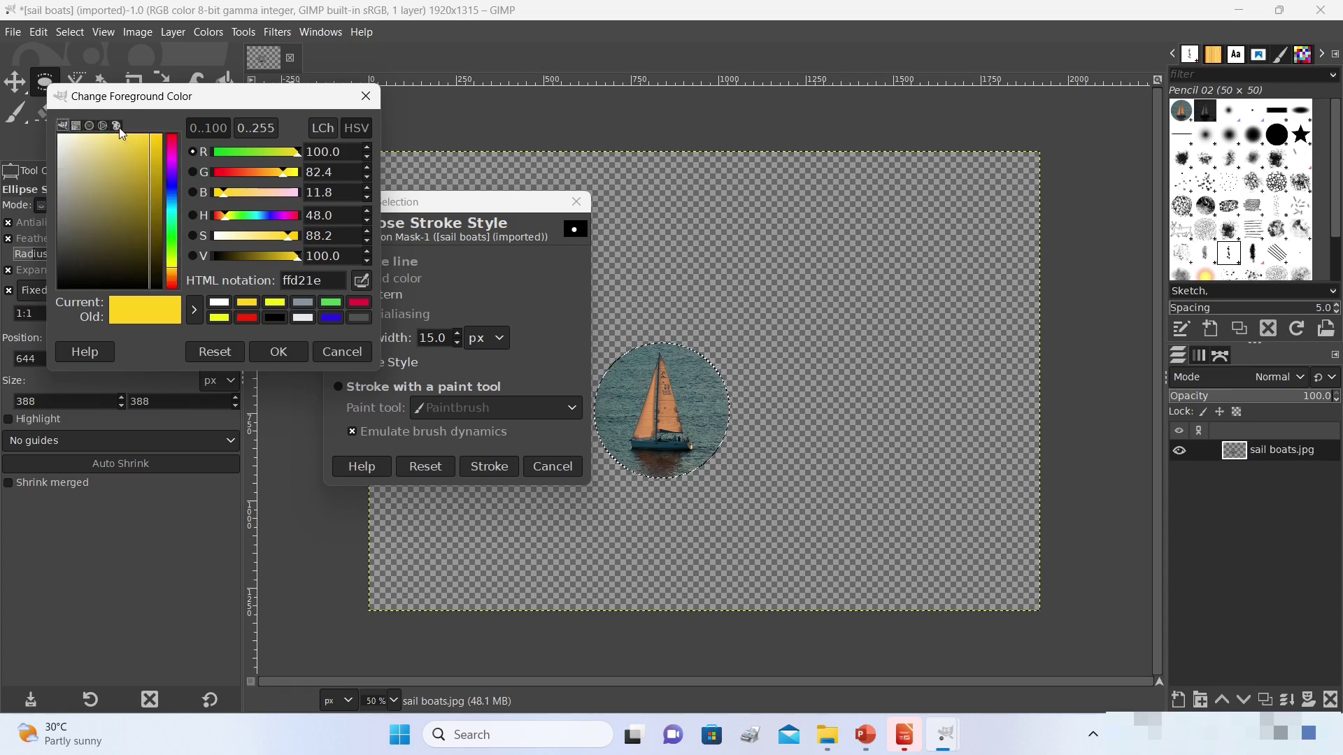
left_click(116, 126)
left_click(103, 126)
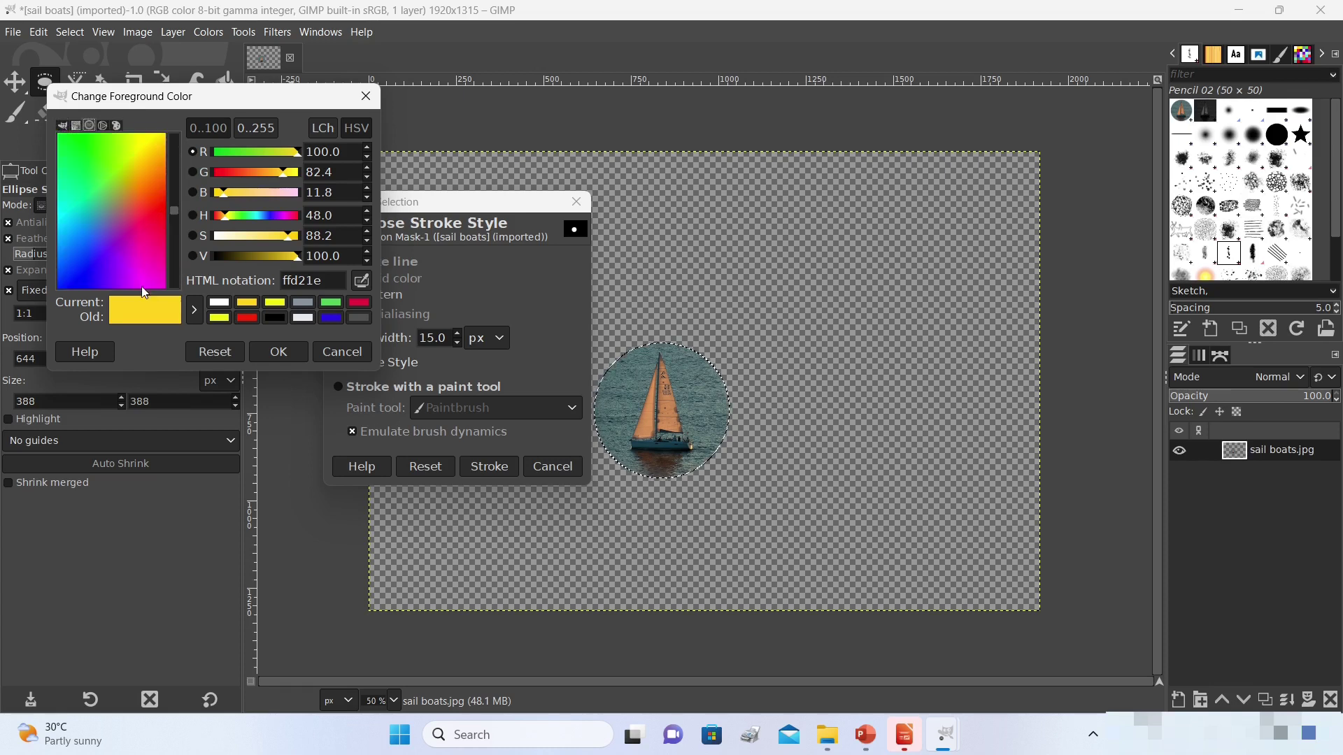
left_click(287, 352)
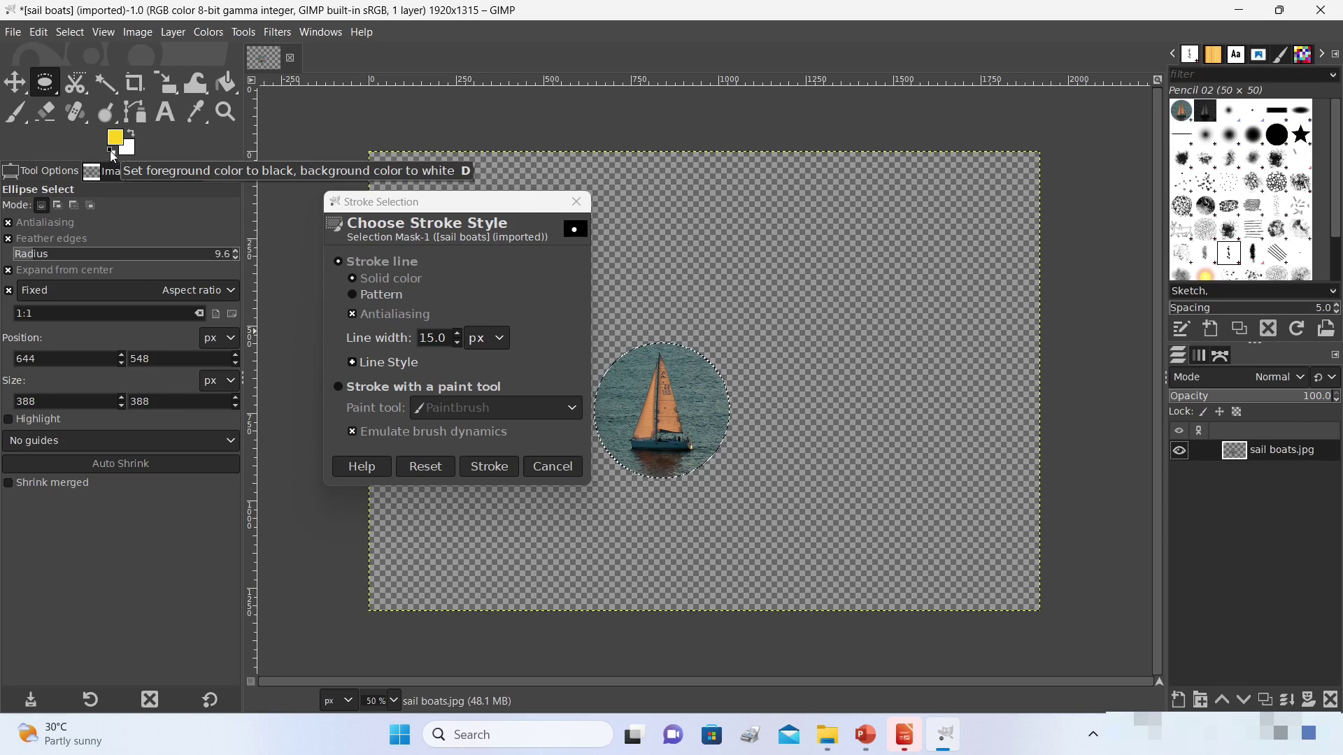
Step: Reset the foreground color to black, and set it to the yellow ffd21e from the color history
left_click(114, 155)
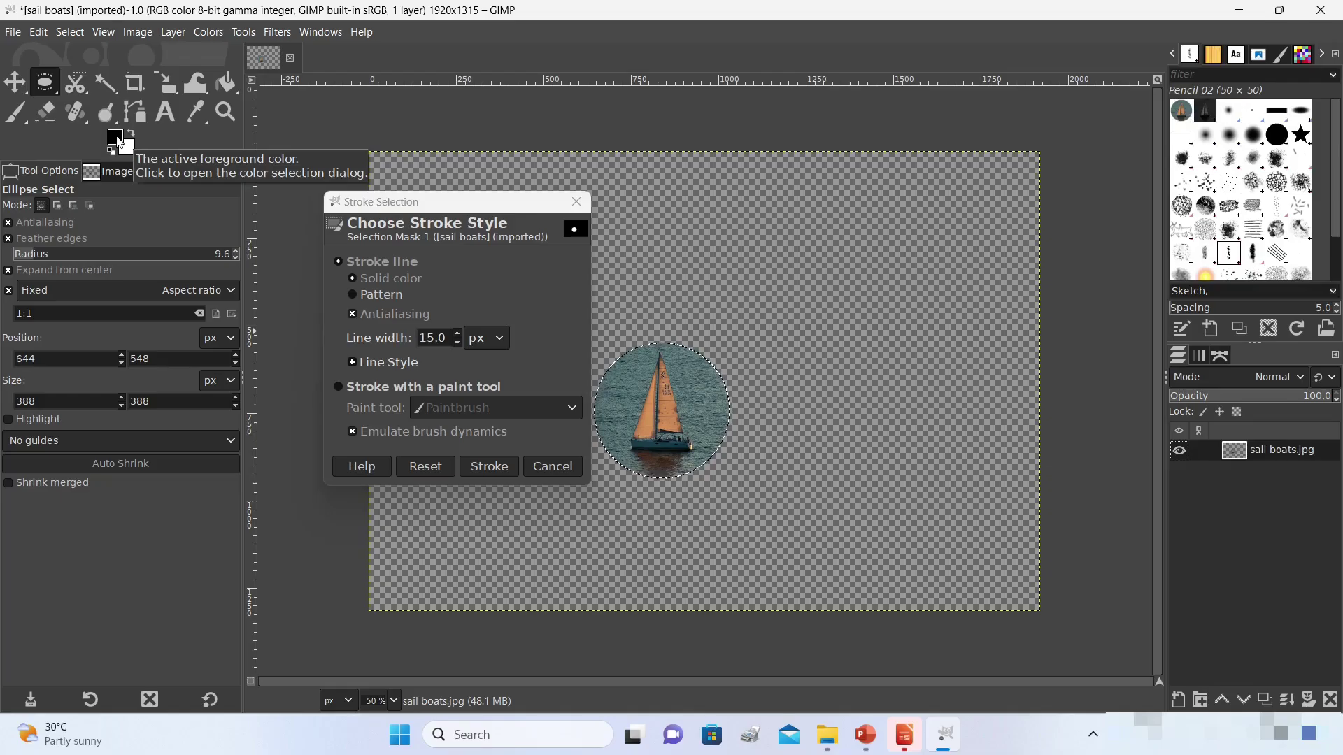
left_click(117, 137)
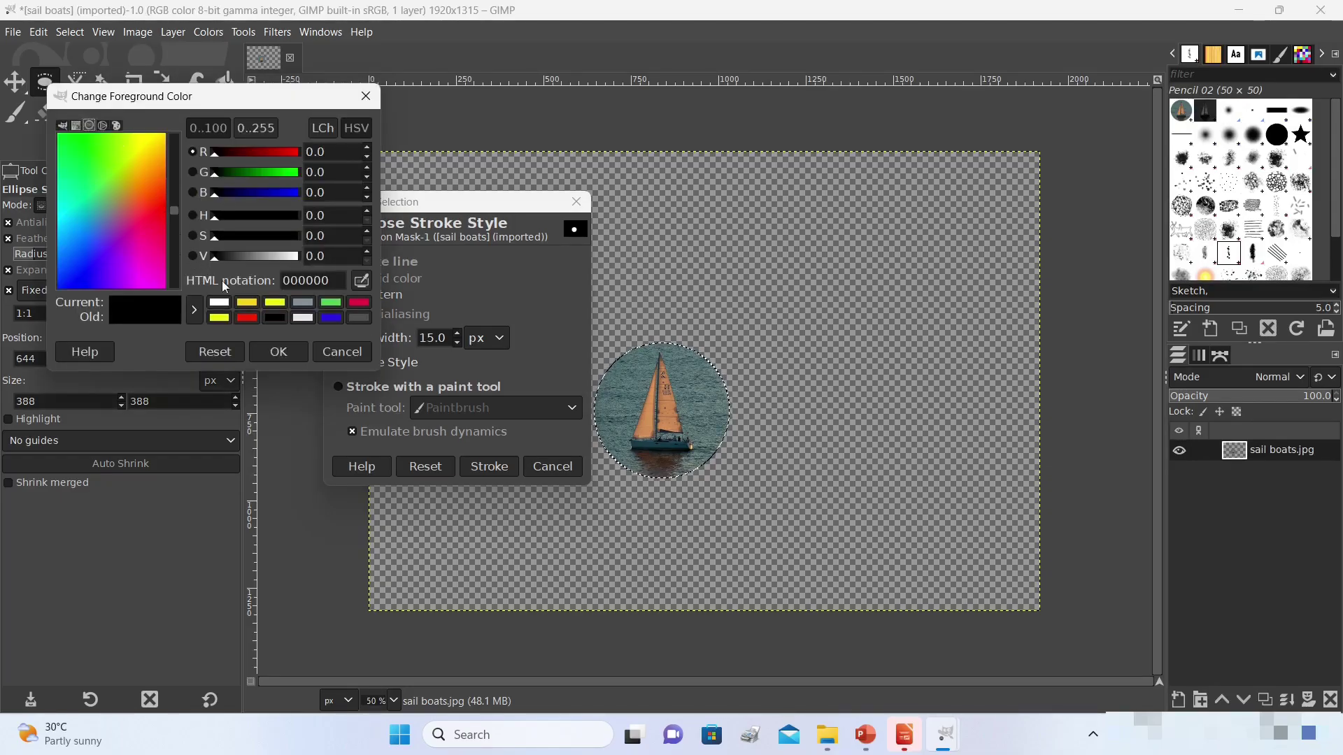
left_click(252, 305)
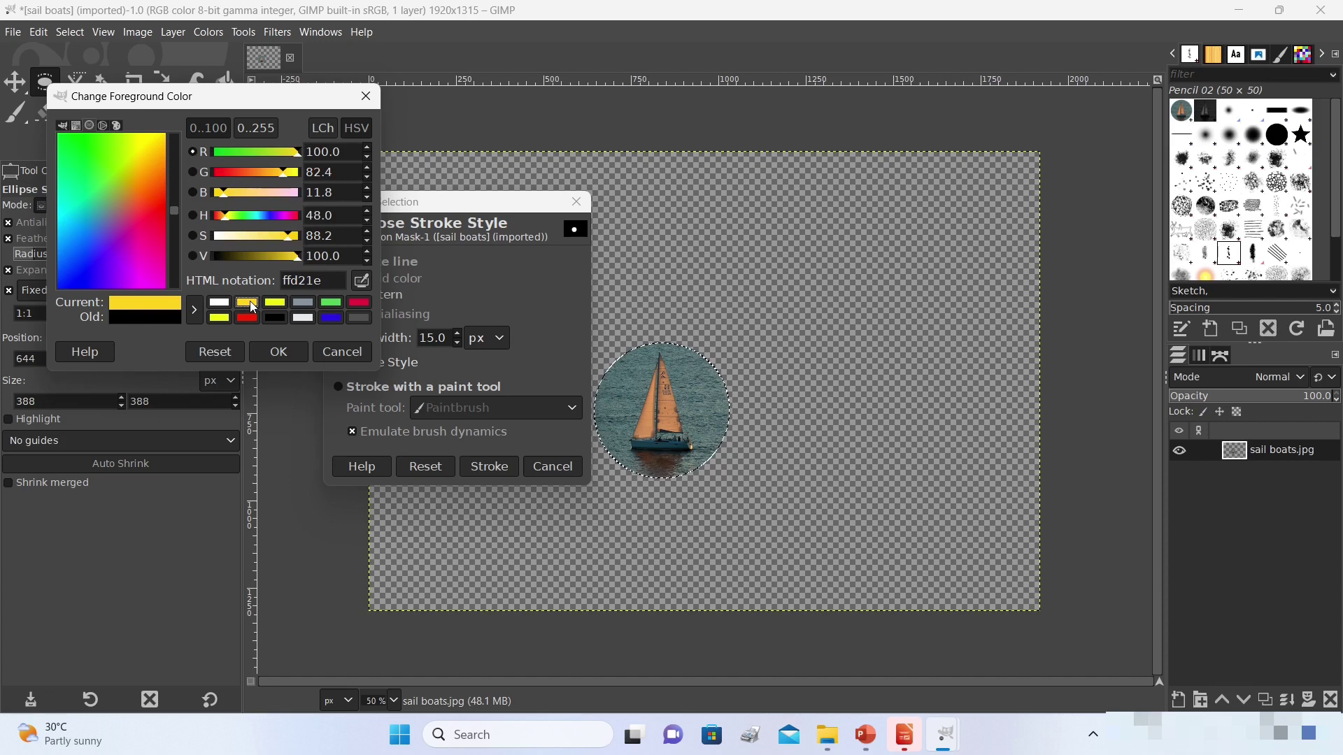
left_click(279, 351)
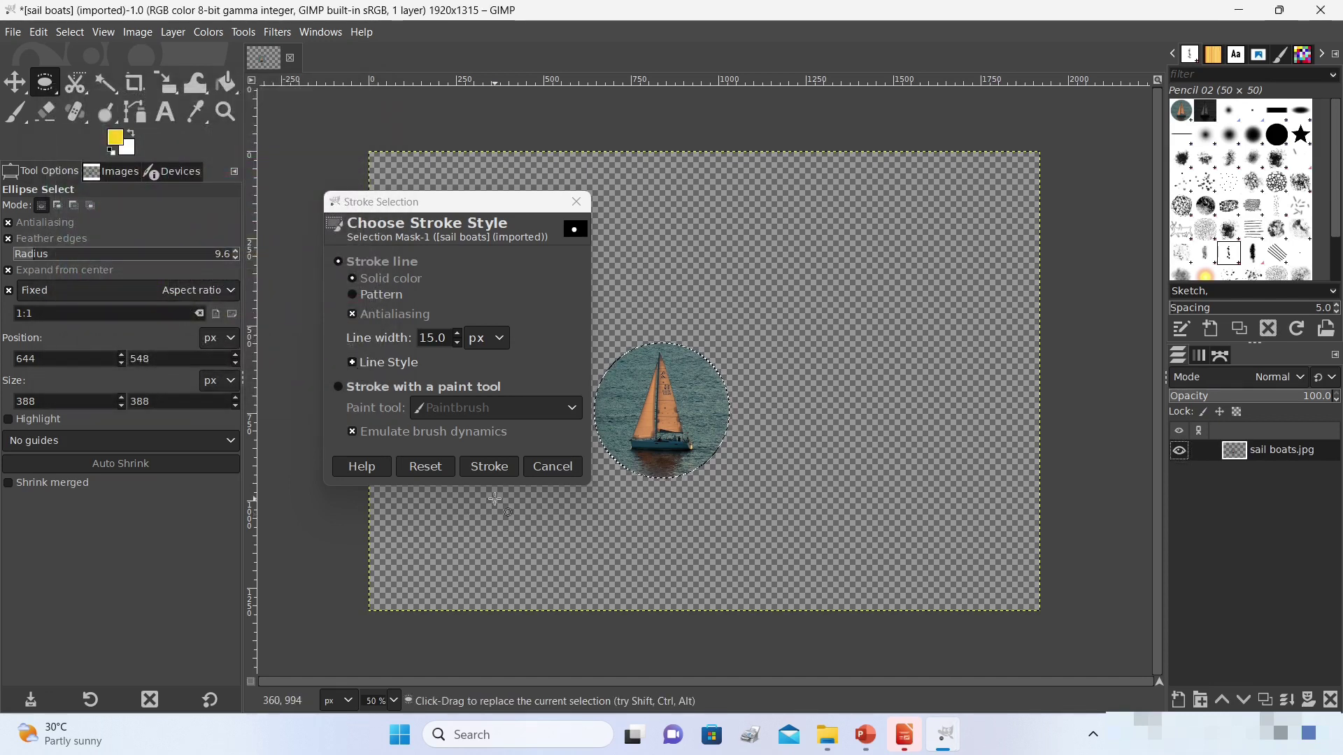
Step: Try a 15 px yellow stroke line around the sailboat circle, inspect the border up close, and undo it
left_click(491, 467)
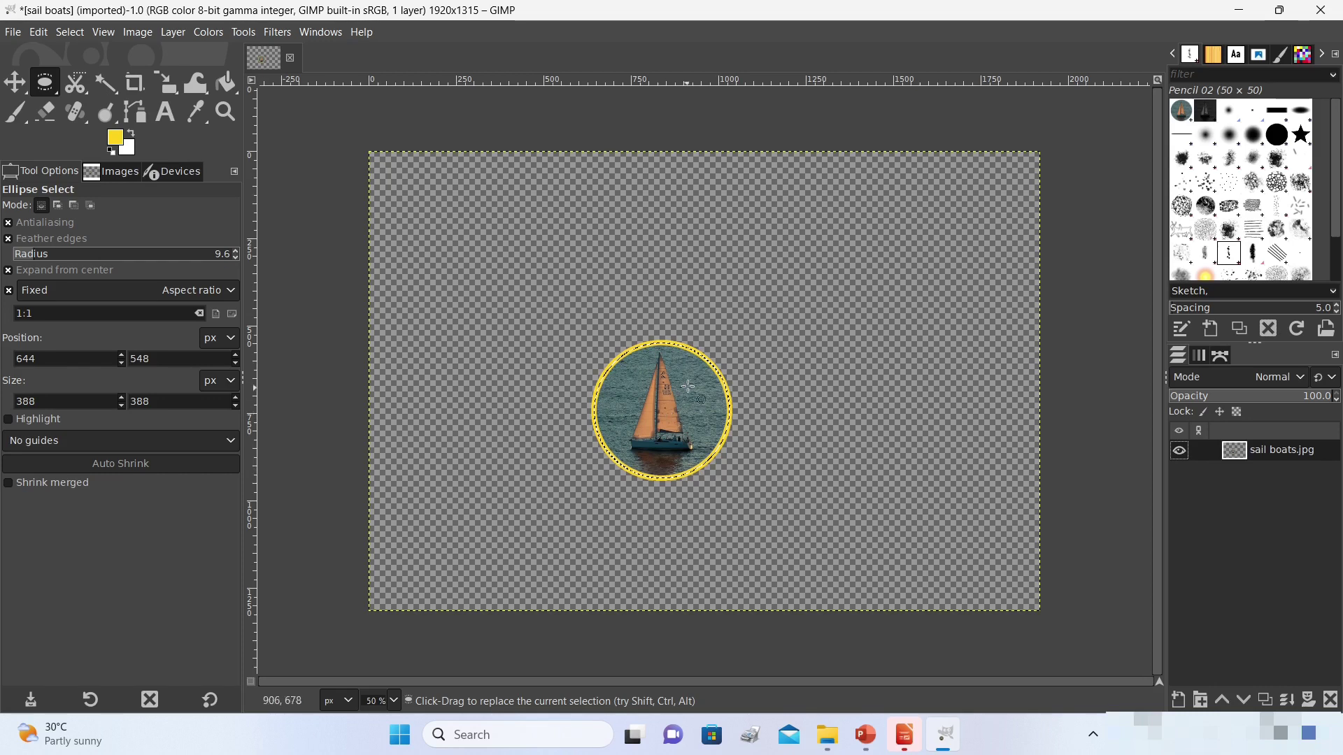
scroll(714, 393, "up", 3)
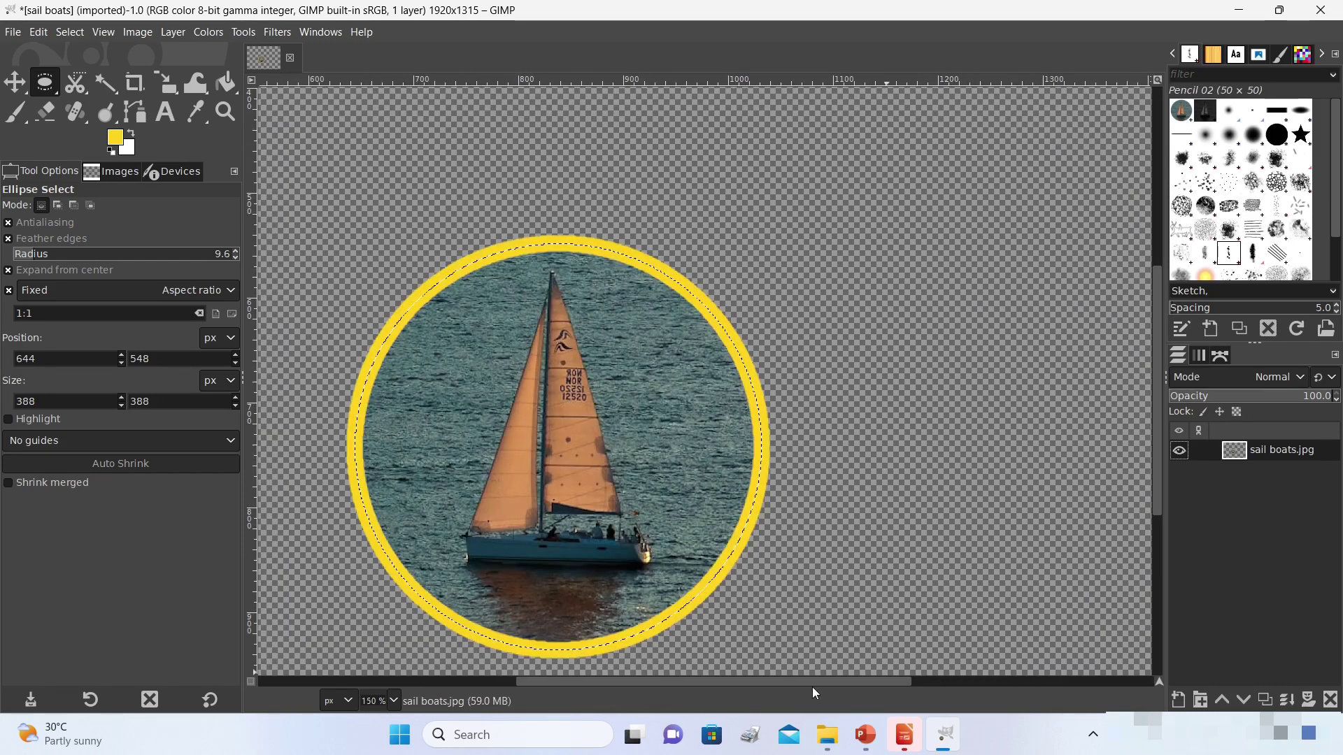
left_click_drag(811, 681, 689, 682)
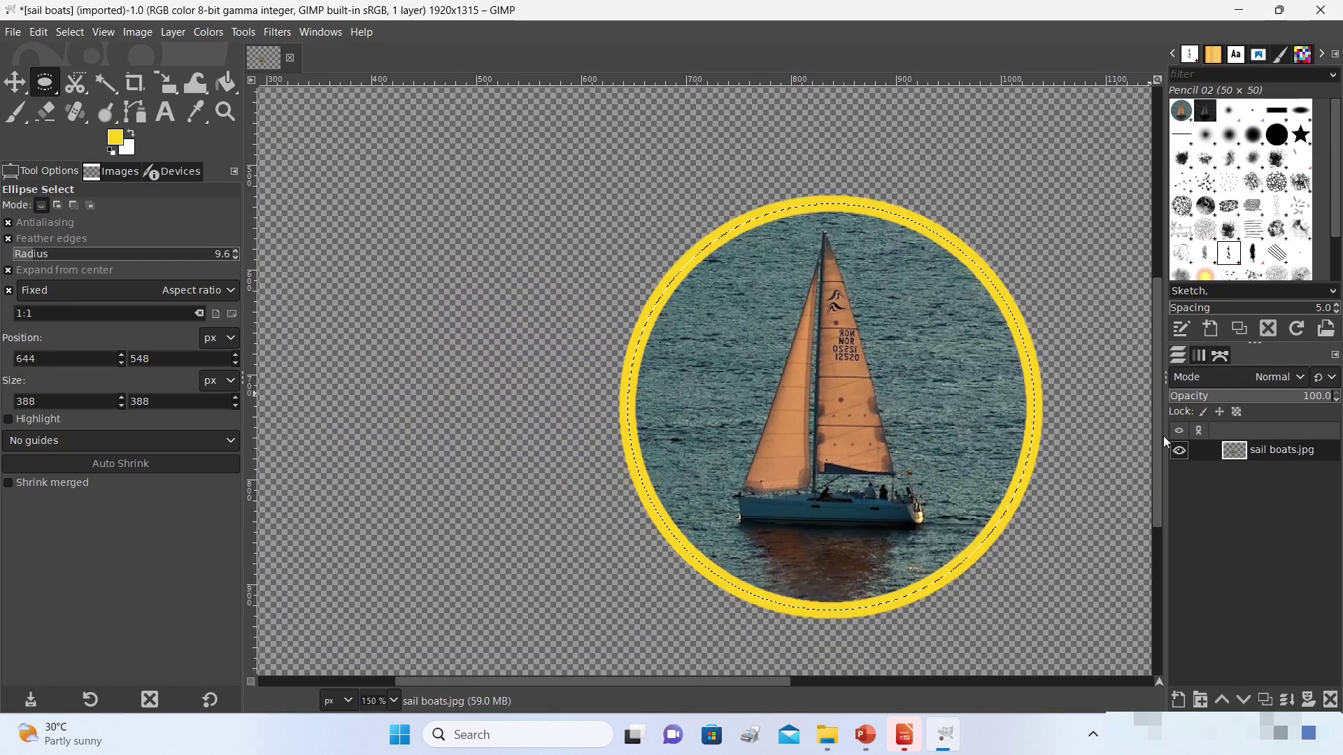
mouse_move(1161, 437)
left_mouse_down()
mouse_move(1170, 468)
mouse_move(1168, 457)
left_mouse_up()
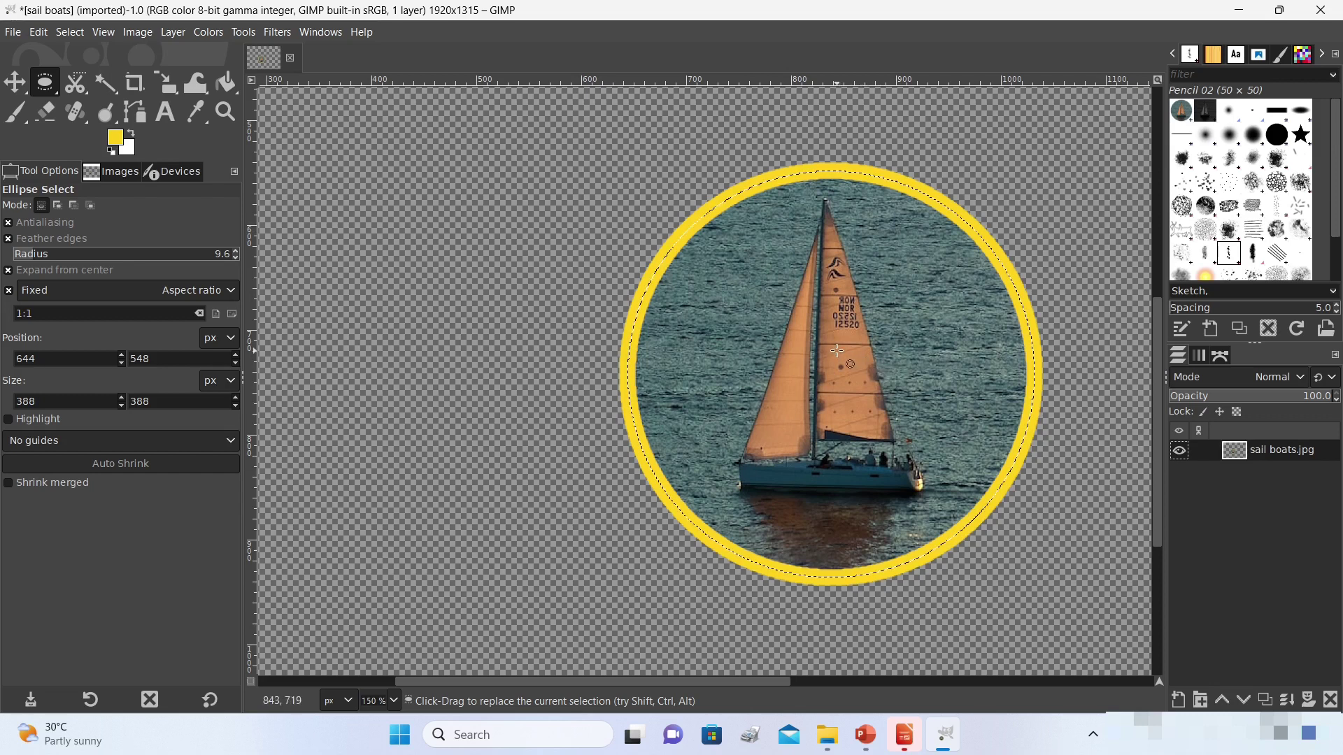
key("ctrl+z")
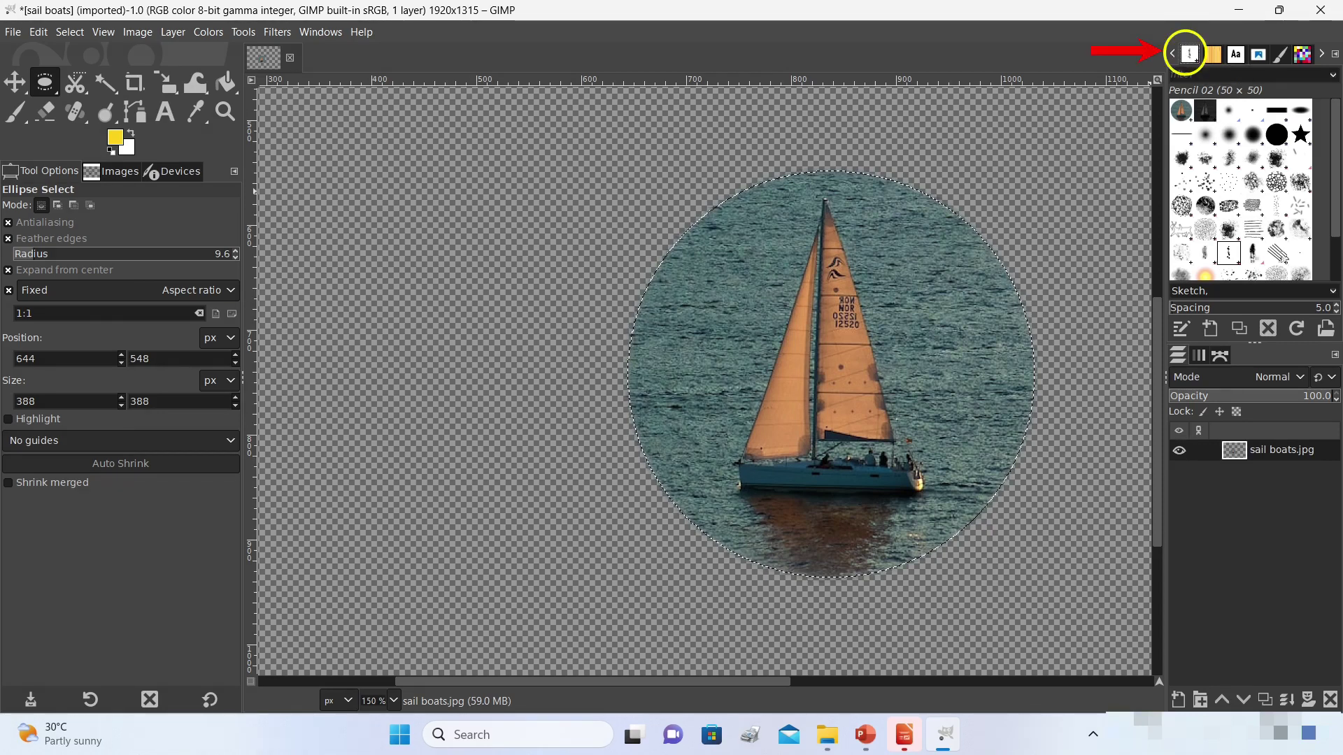
Step: Choose the Pencil 01 brush as the active brush
left_click(1279, 55)
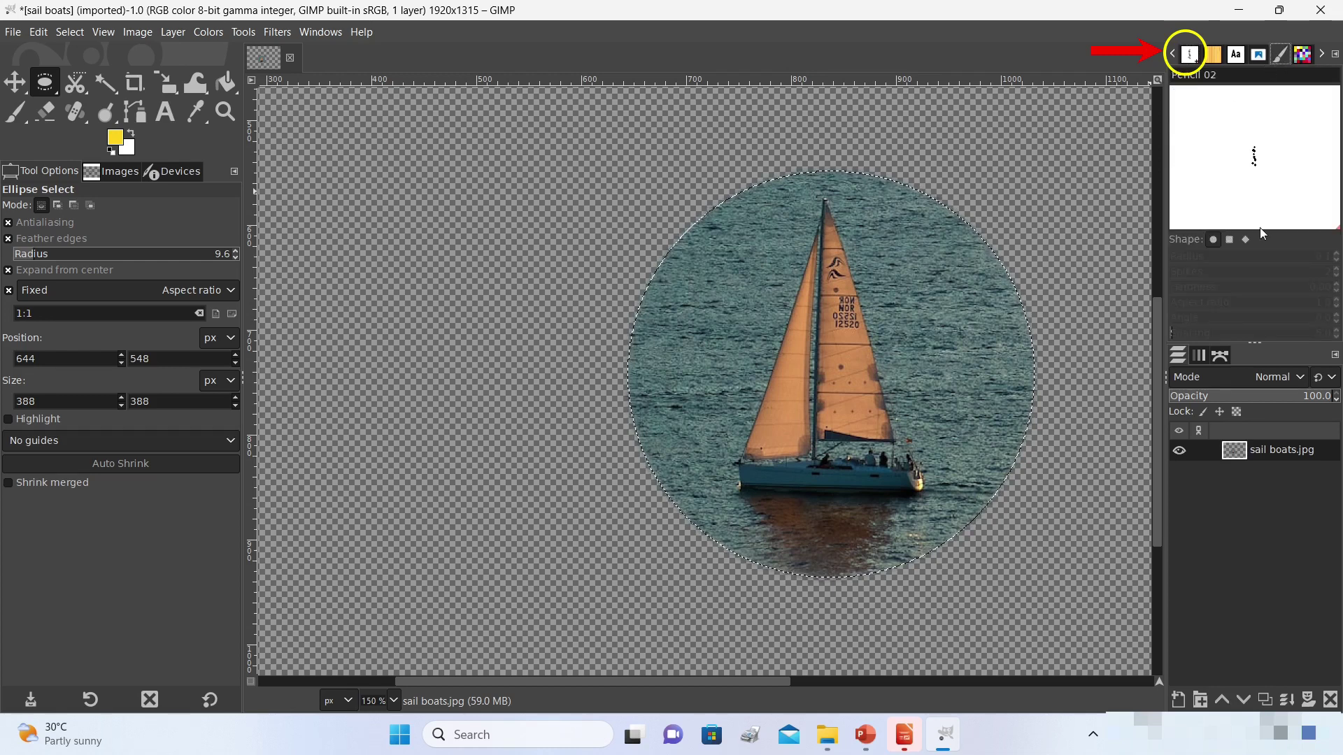
left_click(1191, 56)
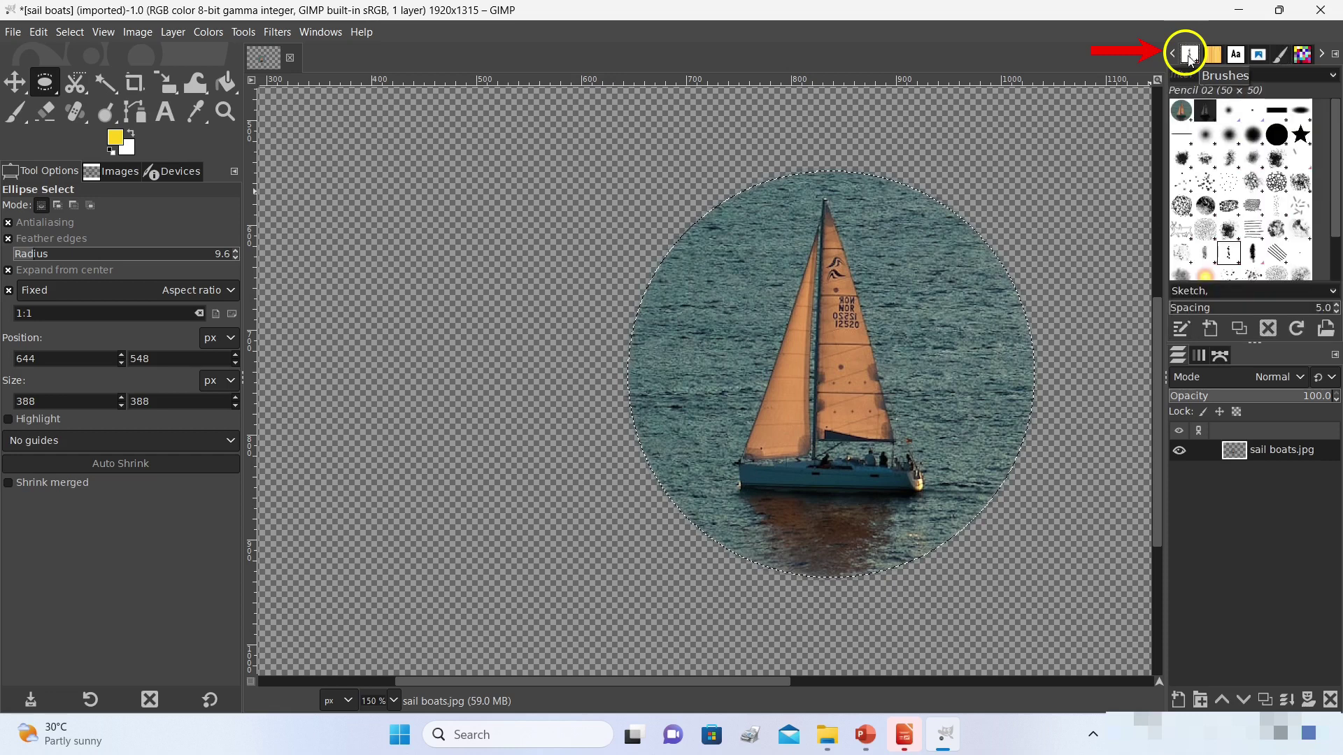
left_click(1207, 254)
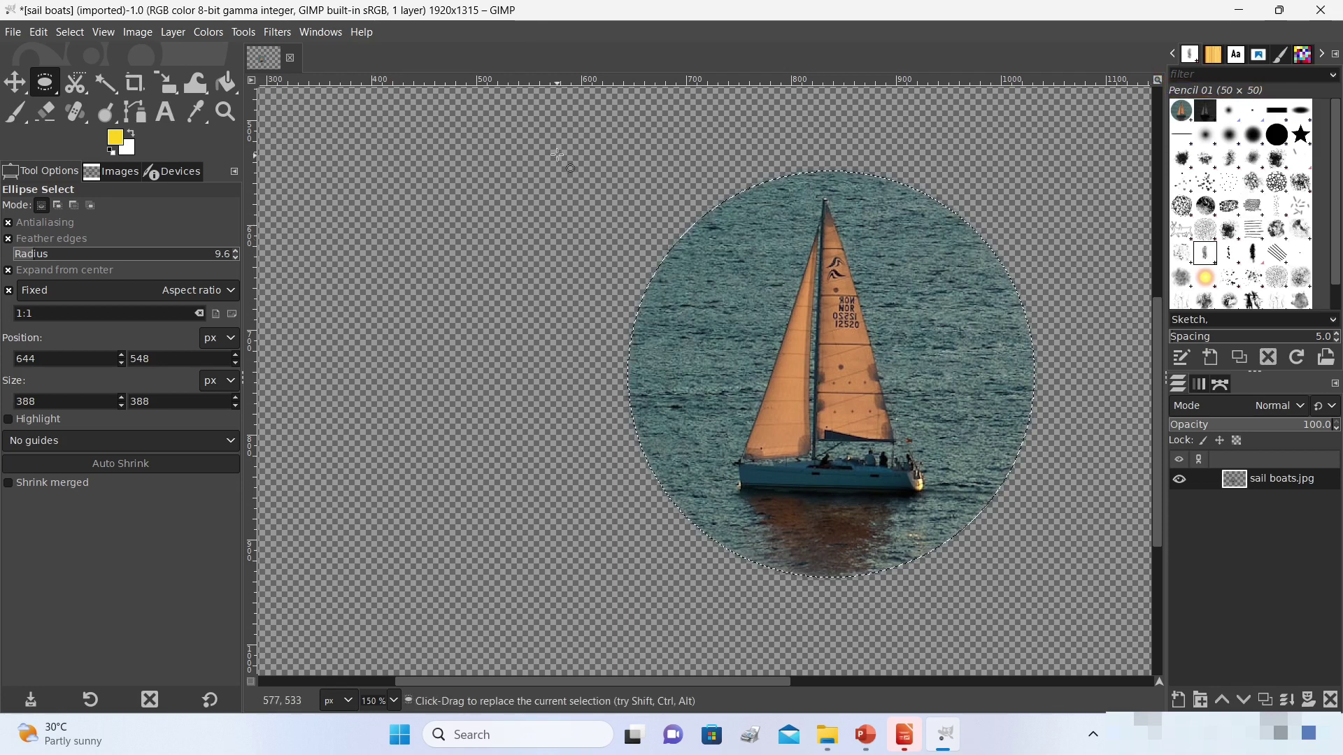
Step: Configure Stroke Selection for the sailboat circle to stroke with a paint tool, using the Pencil
left_click(38, 32)
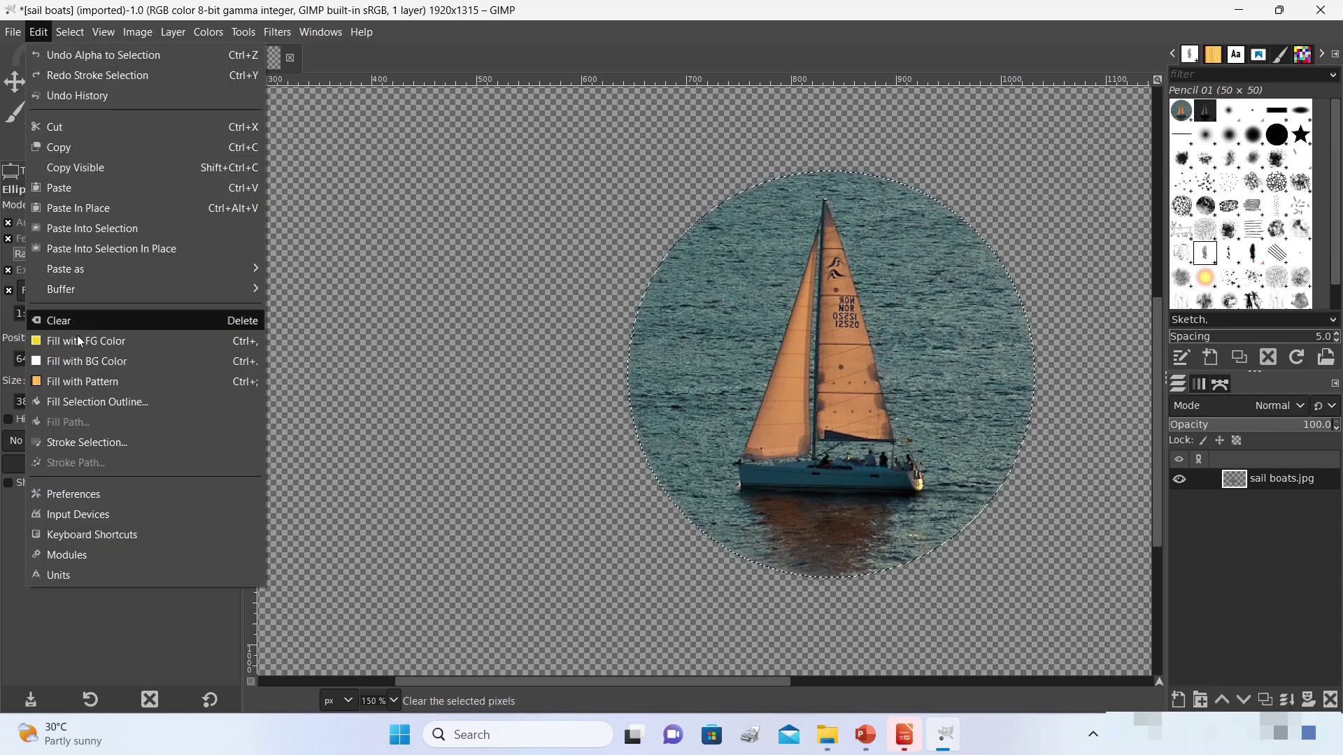
left_click(136, 442)
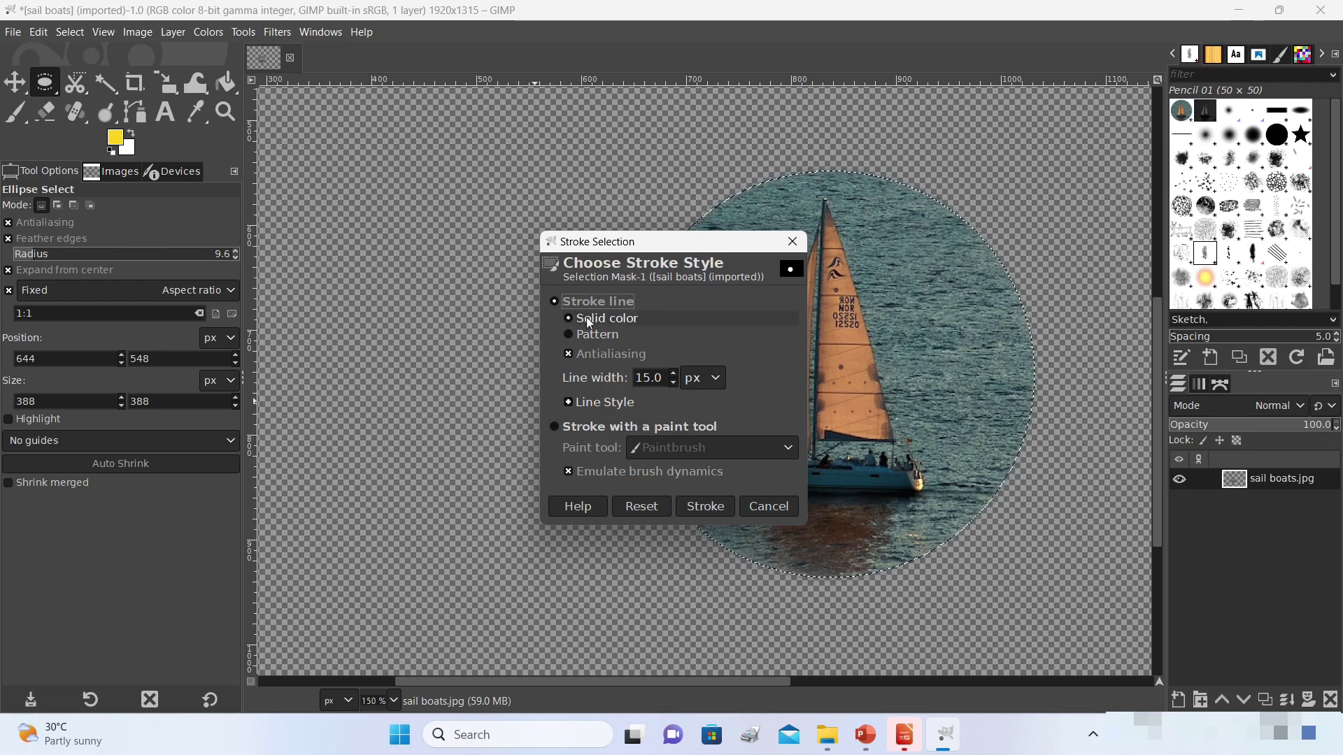
left_click(554, 428)
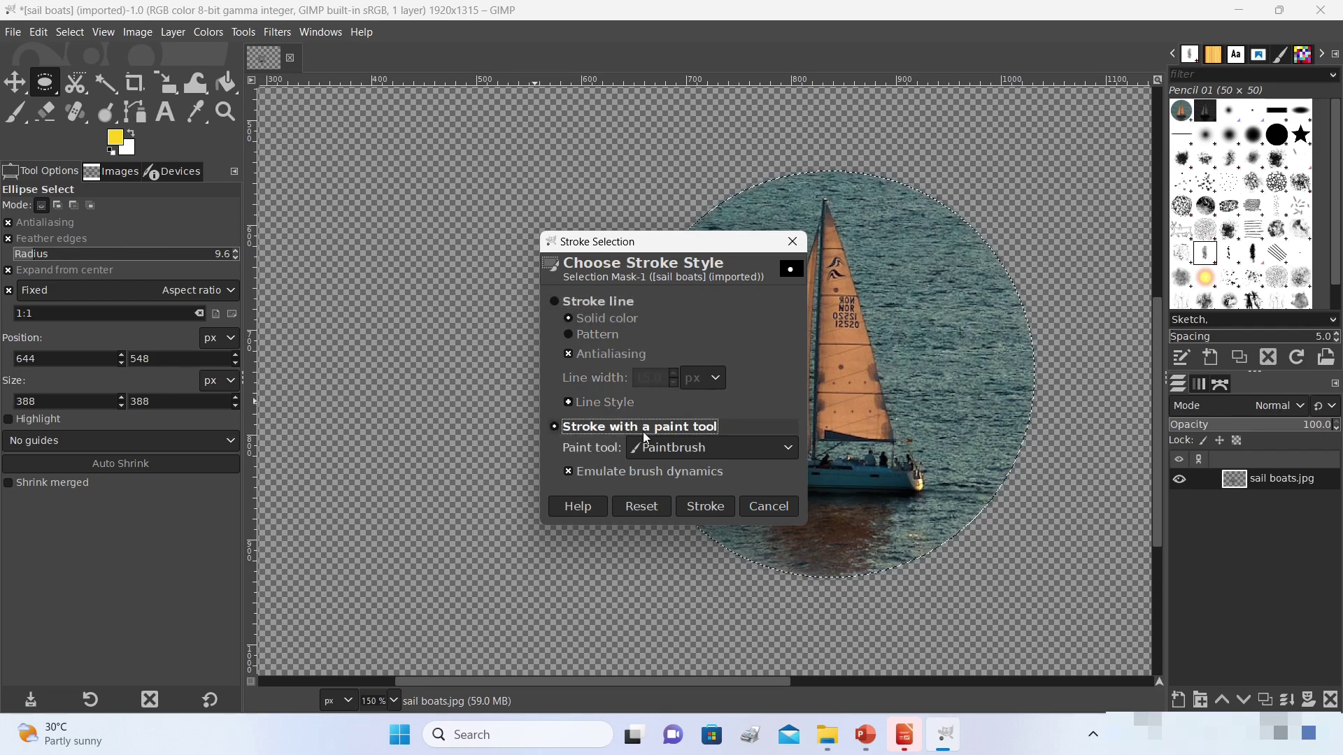
left_click_drag(689, 241, 473, 130)
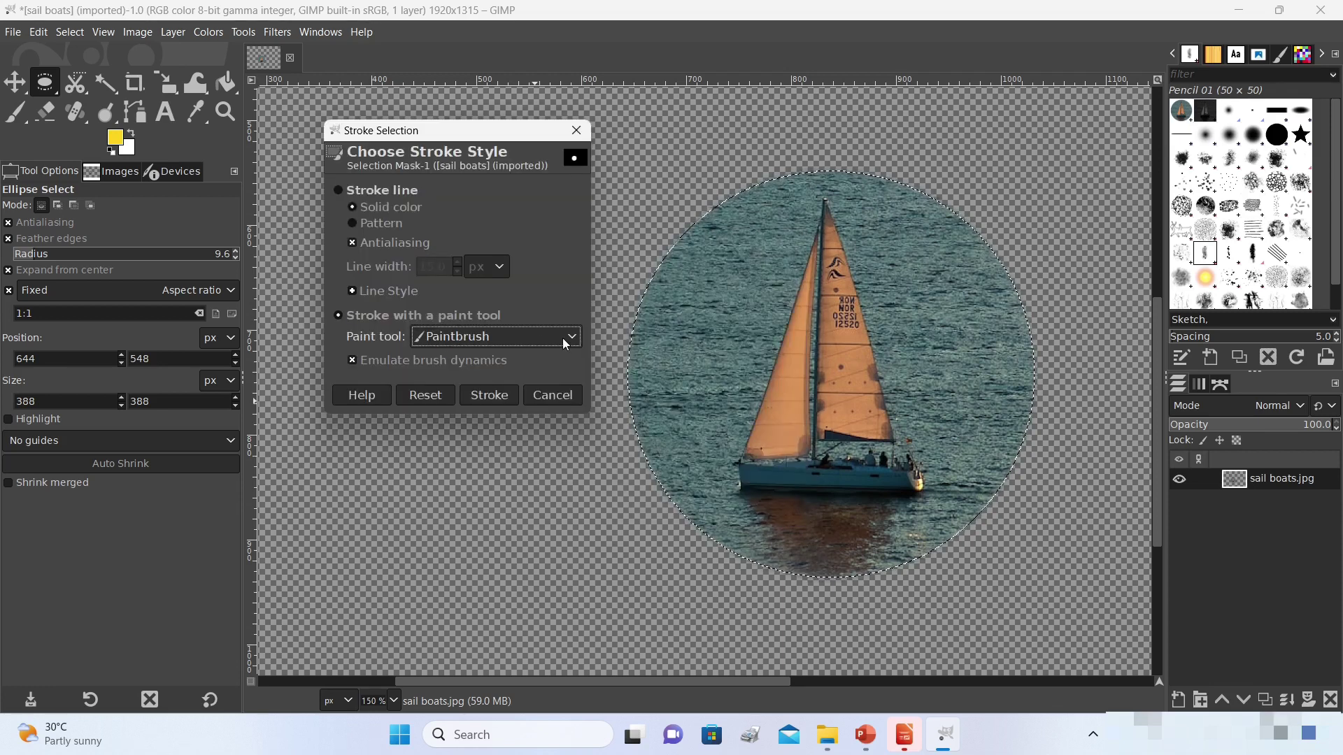
left_click(568, 338)
left_click(490, 361)
left_click(510, 330)
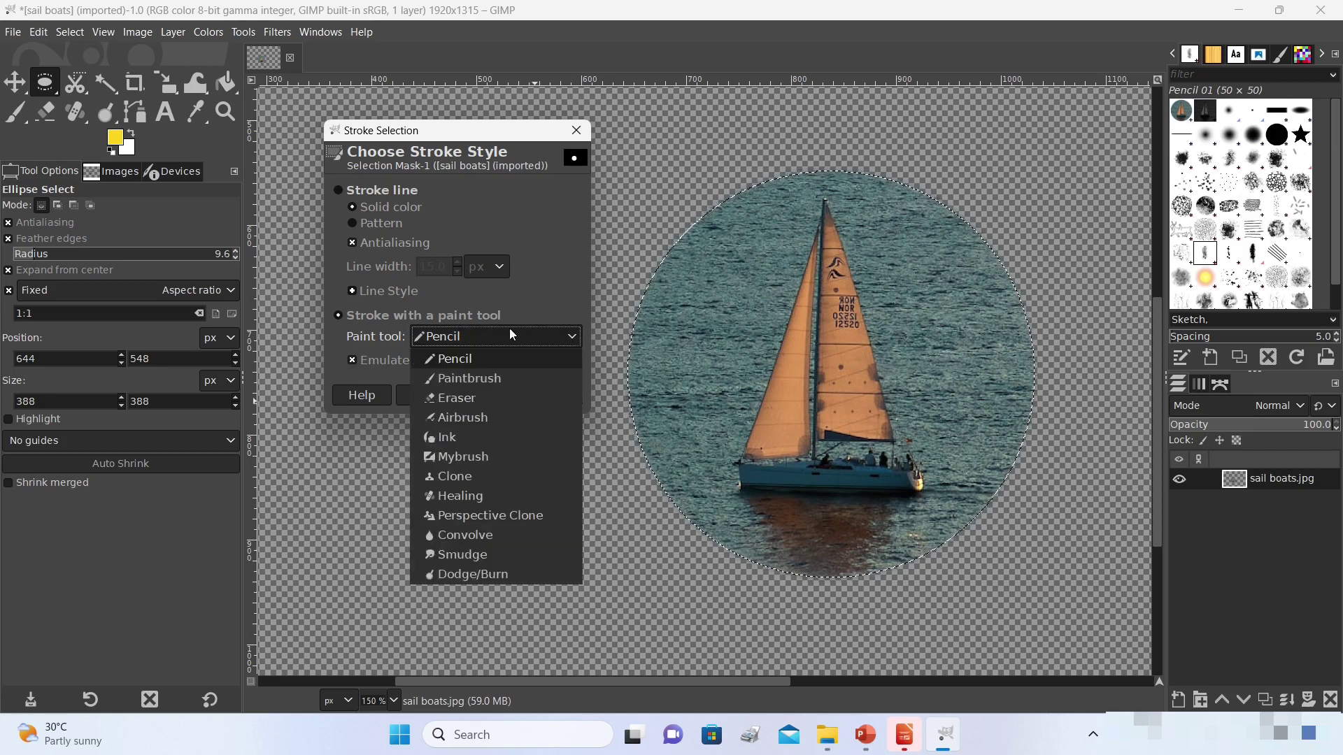
left_click(519, 293)
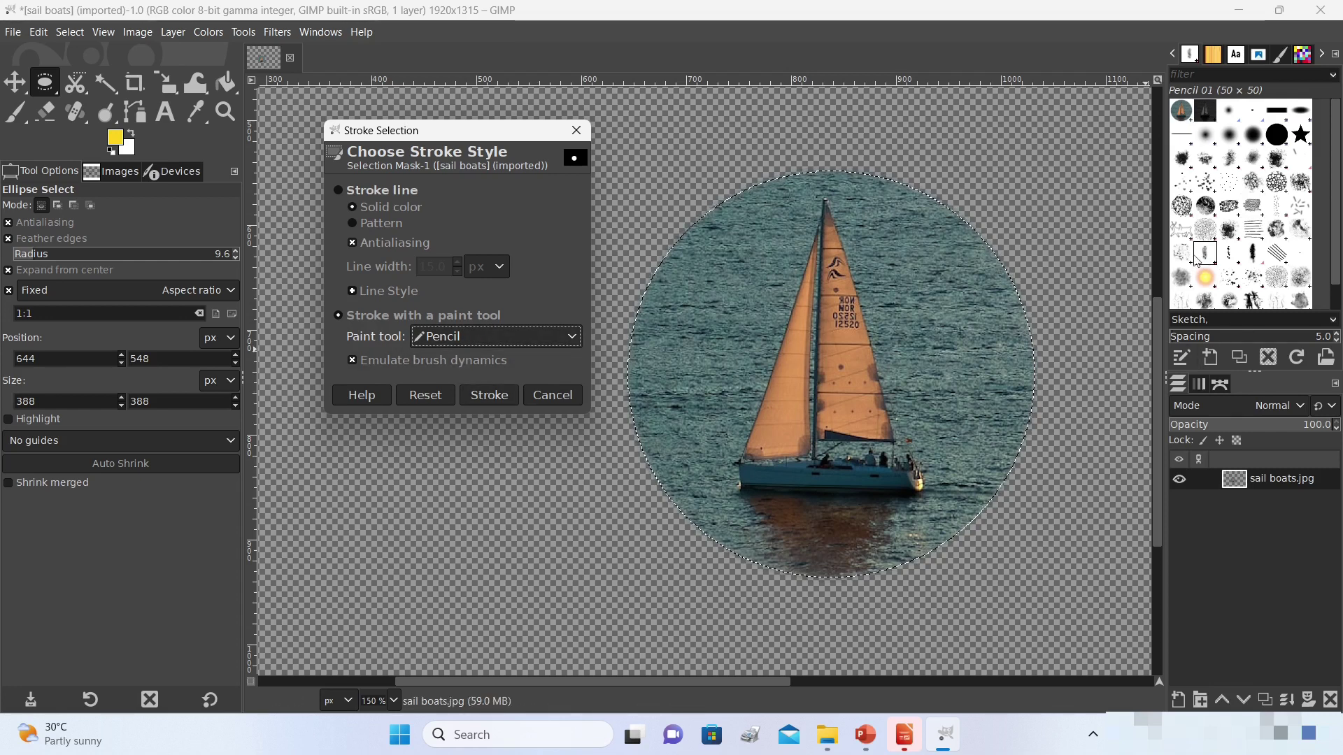
Step: Try the Pencil stroke in yellow around the sailboat circle, and undo it
left_click(493, 396)
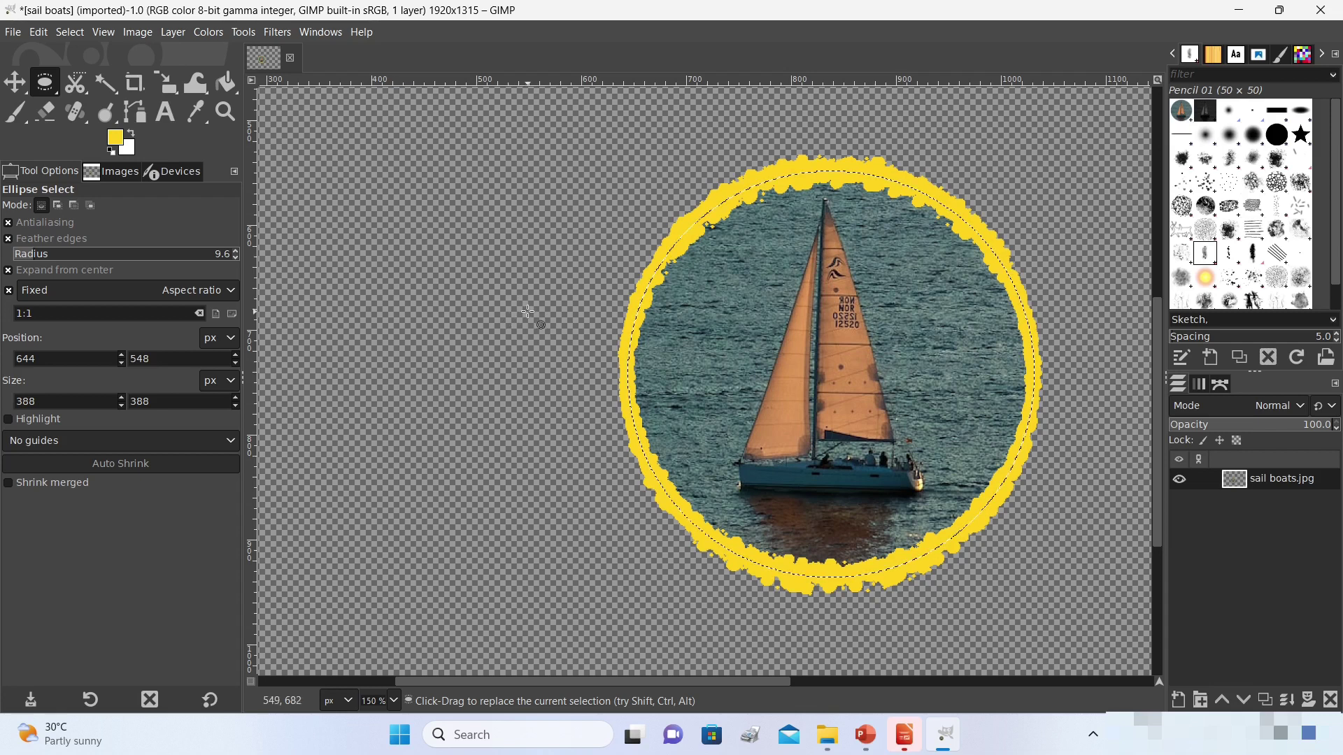
key("ctrl+z")
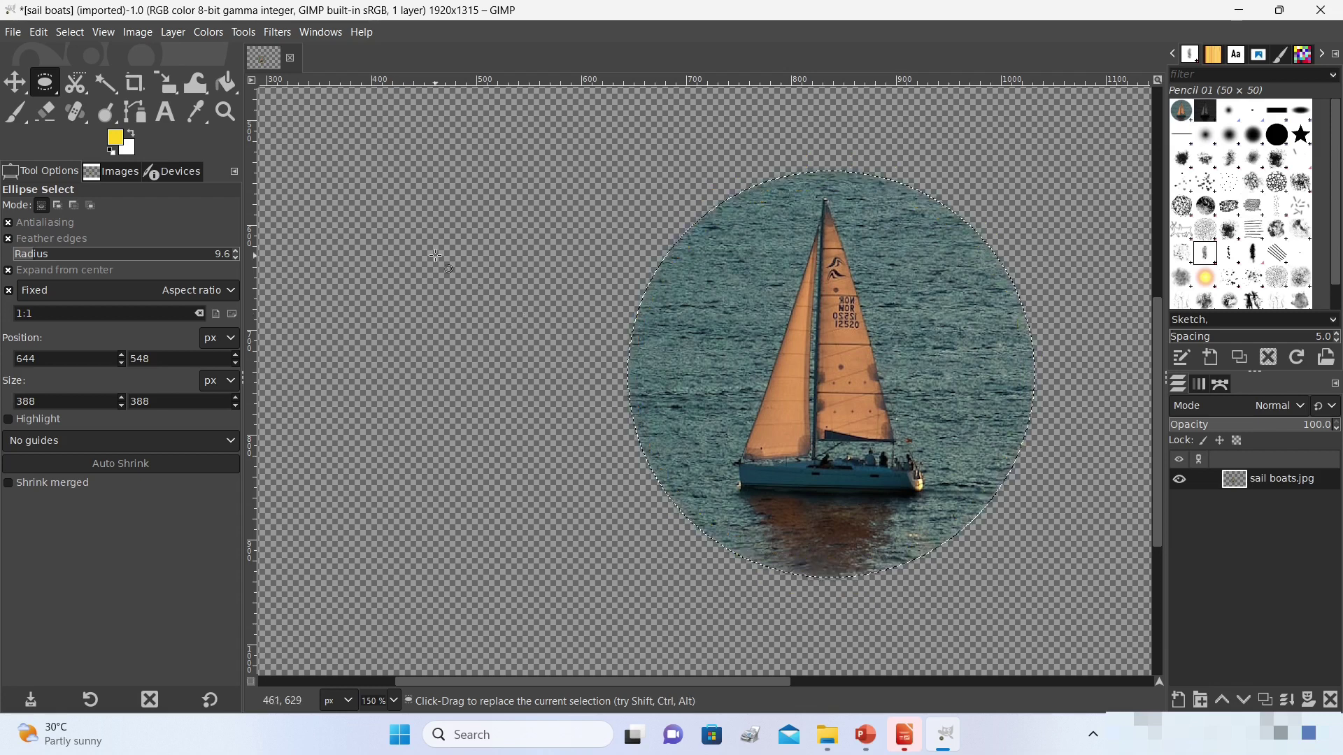
Step: Set the foreground color to the red f62206 from the color history
left_click(114, 138)
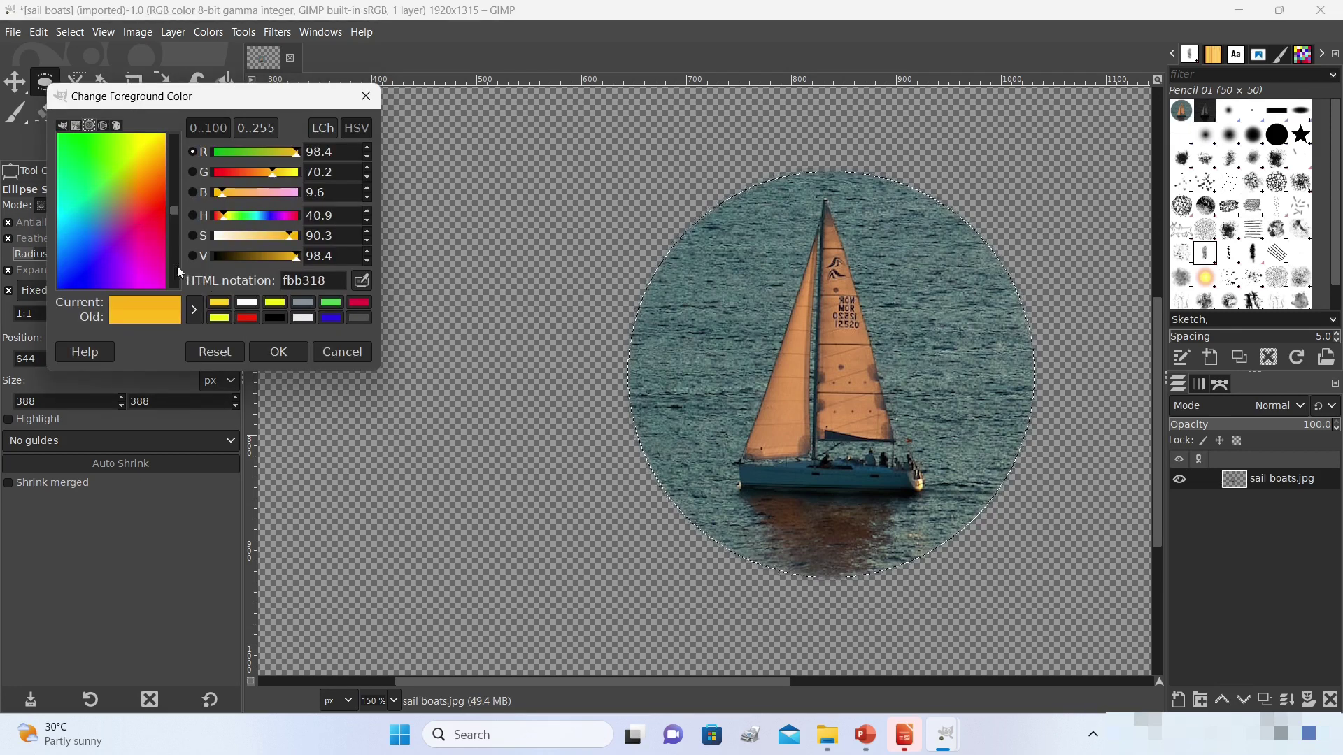
left_click(247, 317)
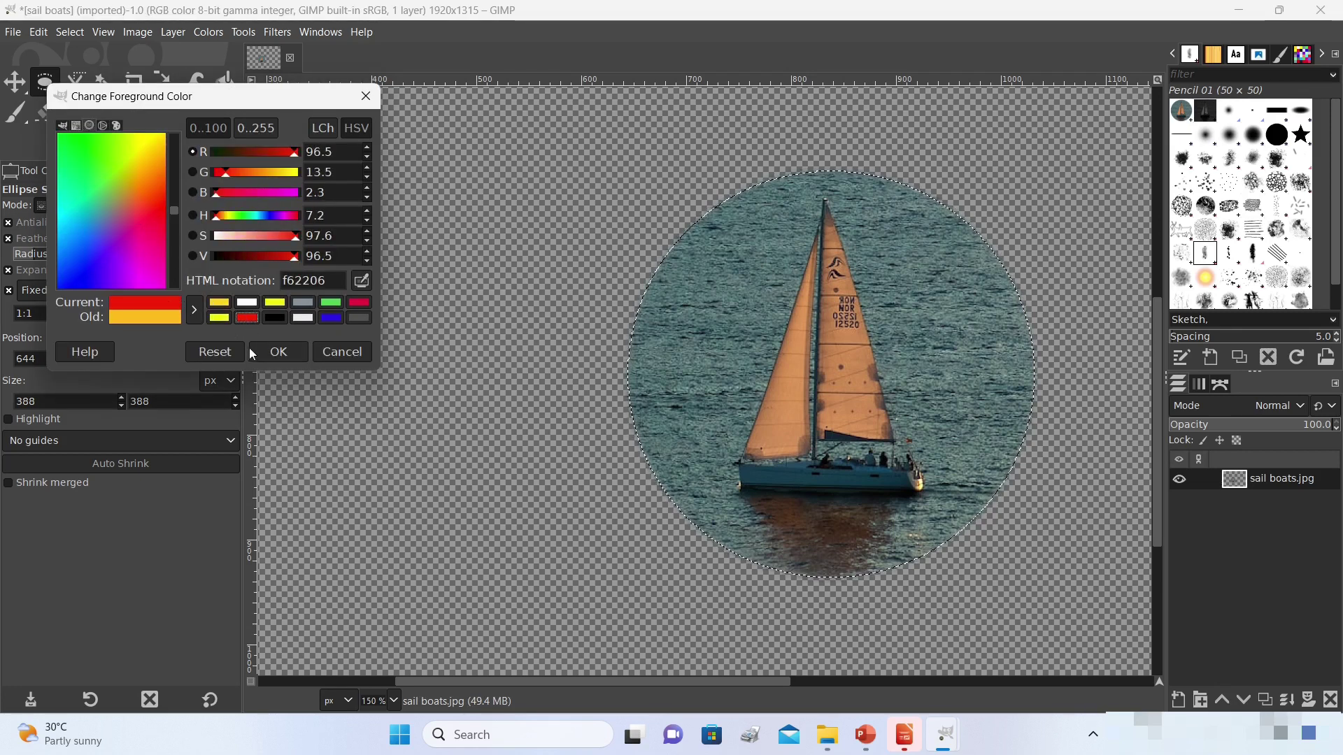
left_click(278, 352)
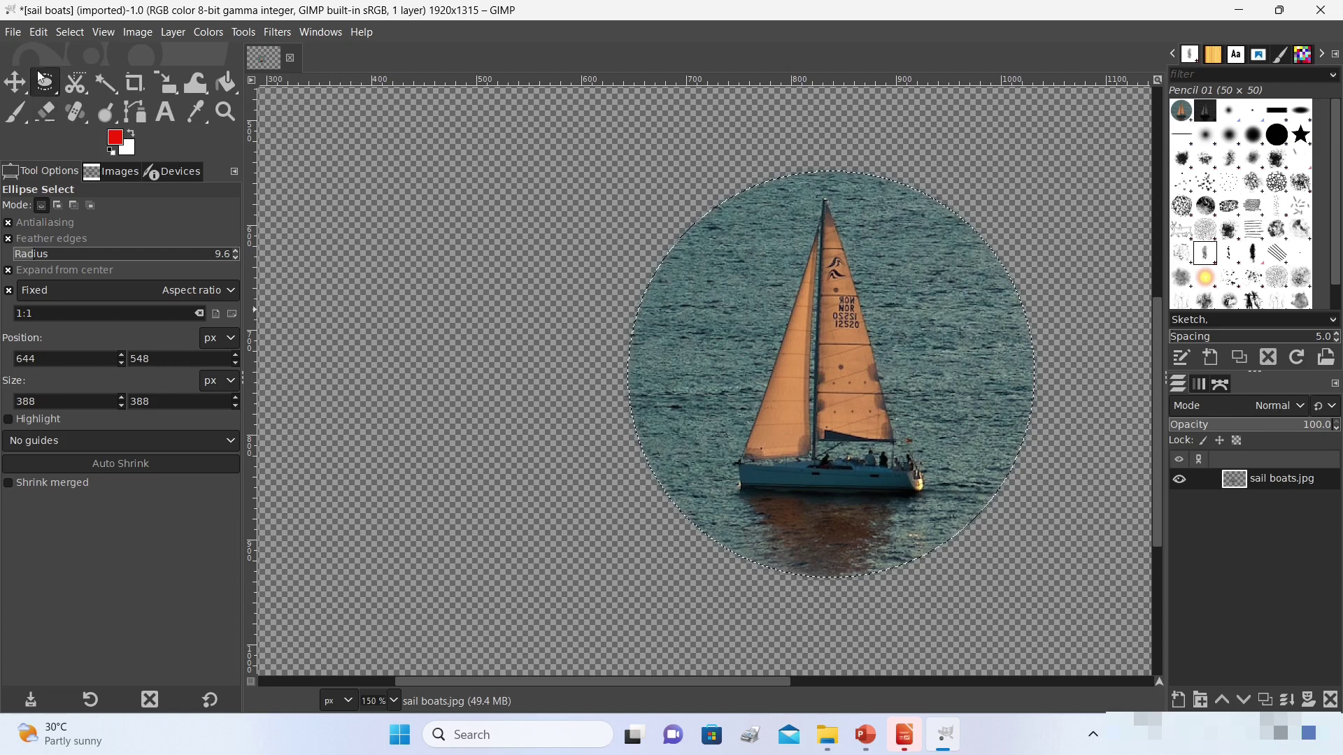
Step: Try a red border around the sailboat circle by stroking the selection with the Pencil paint tool
left_click(40, 38)
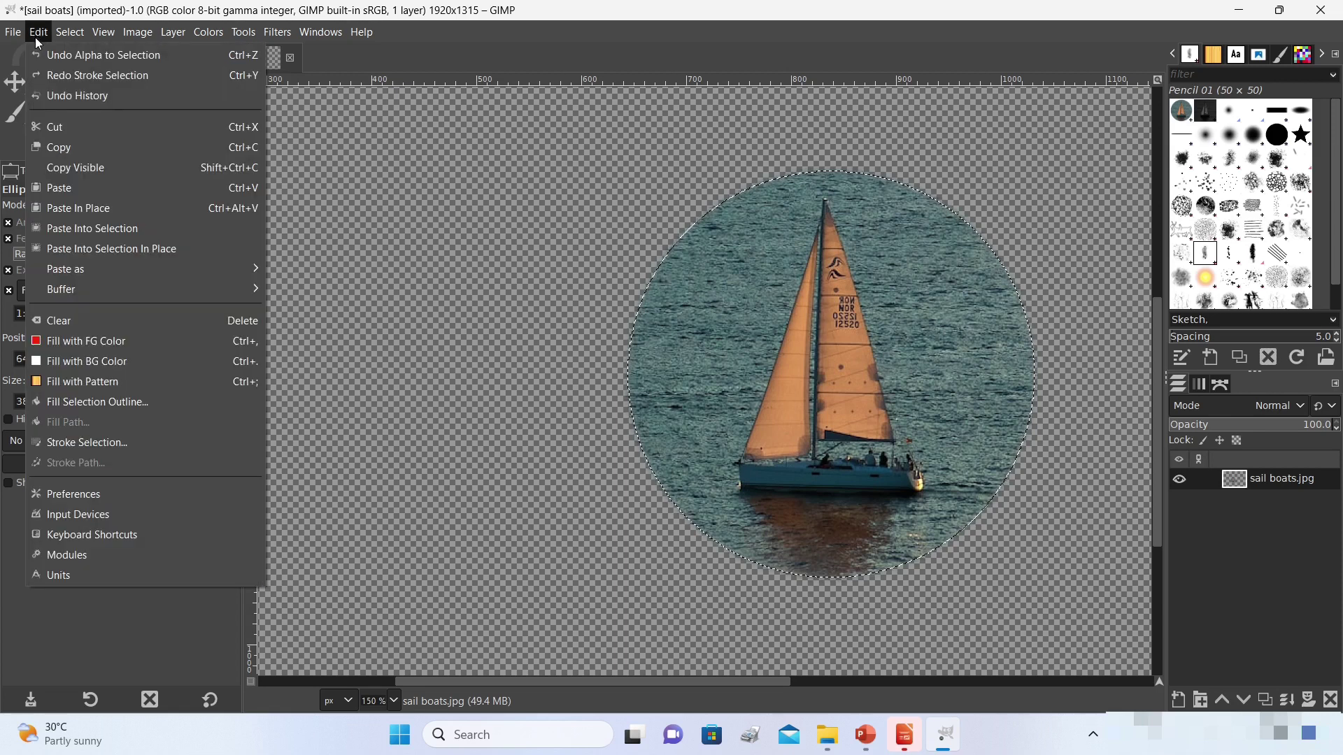
left_click(119, 447)
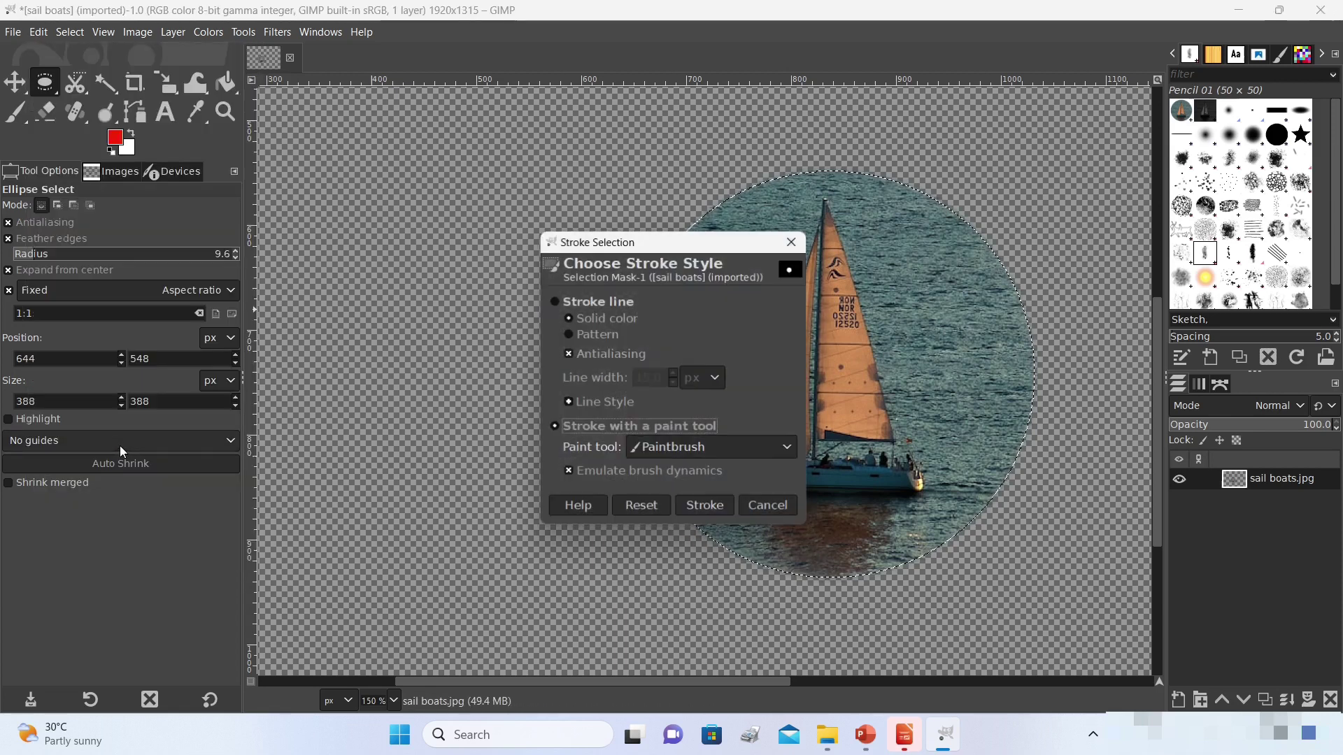
left_click(687, 448)
left_click(675, 473)
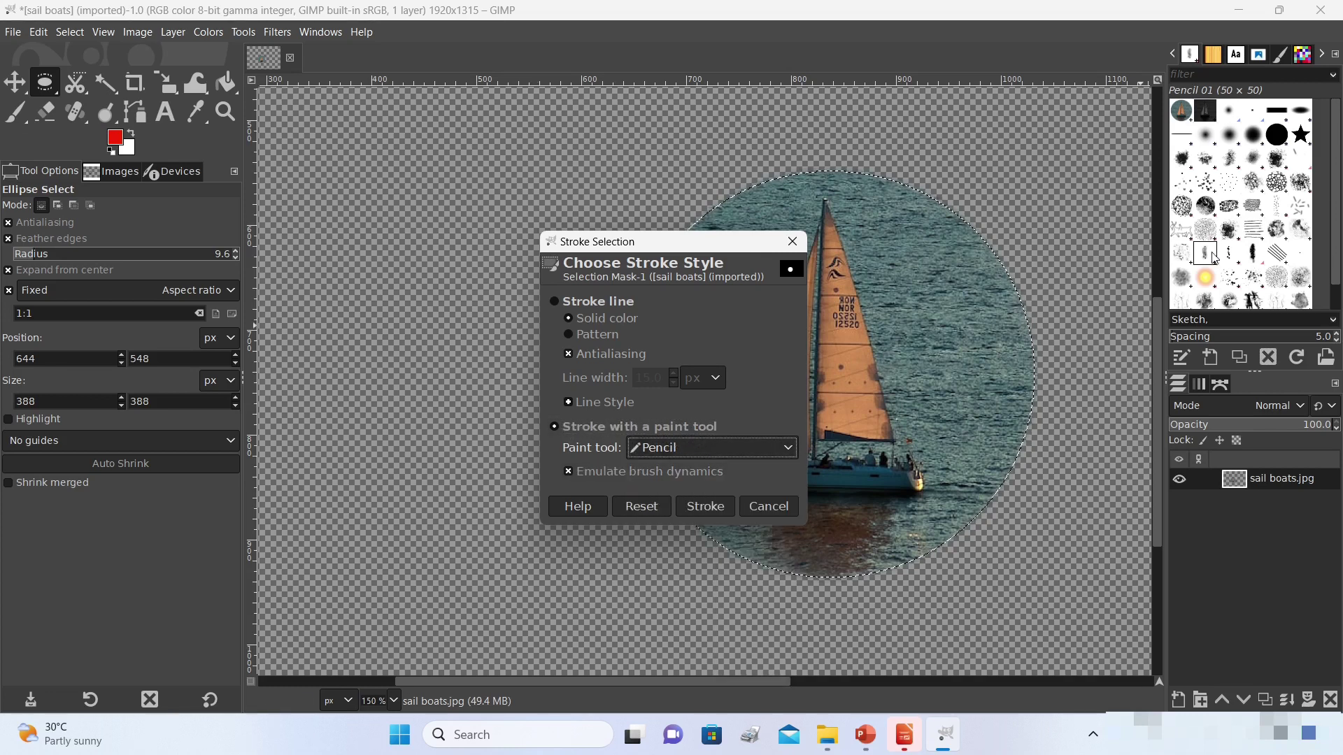
left_click(704, 507)
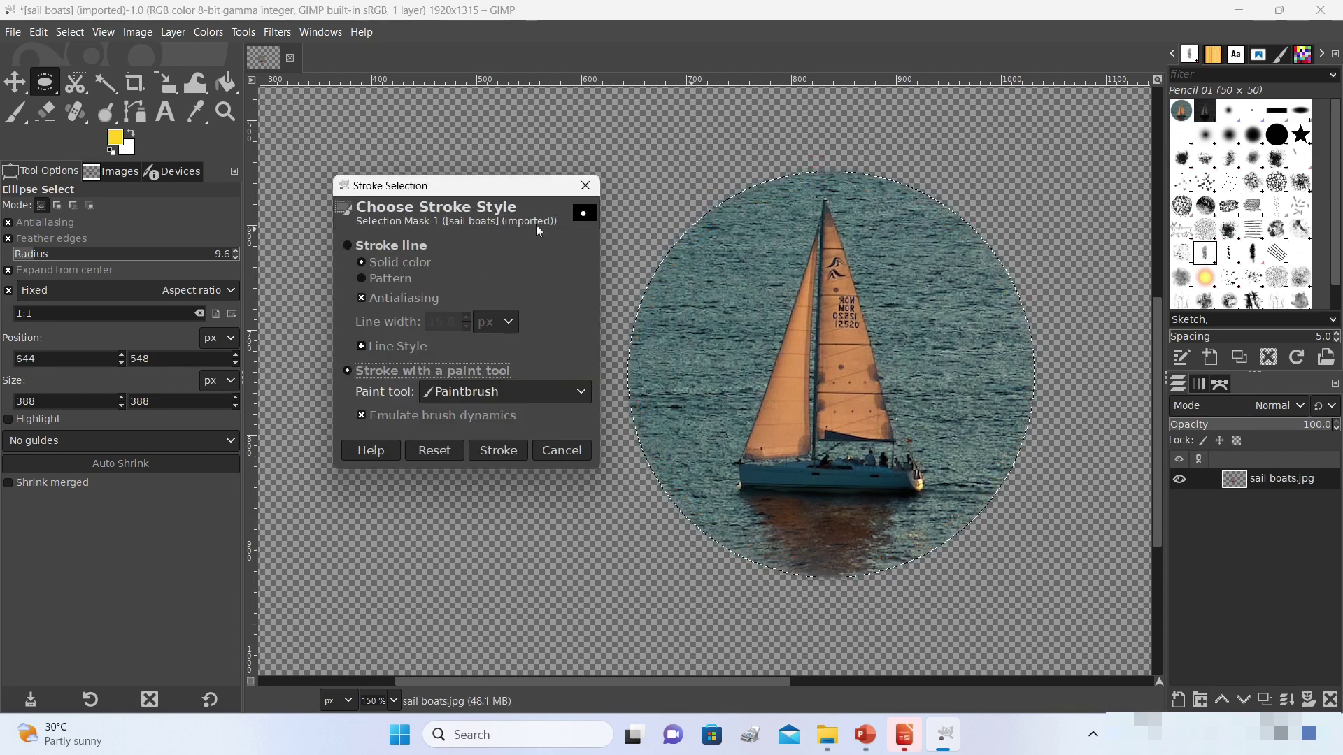
Step: Stroke the sailboat circle selection in yellow with the Pencil as the paint tool
left_click(494, 397)
left_click(481, 409)
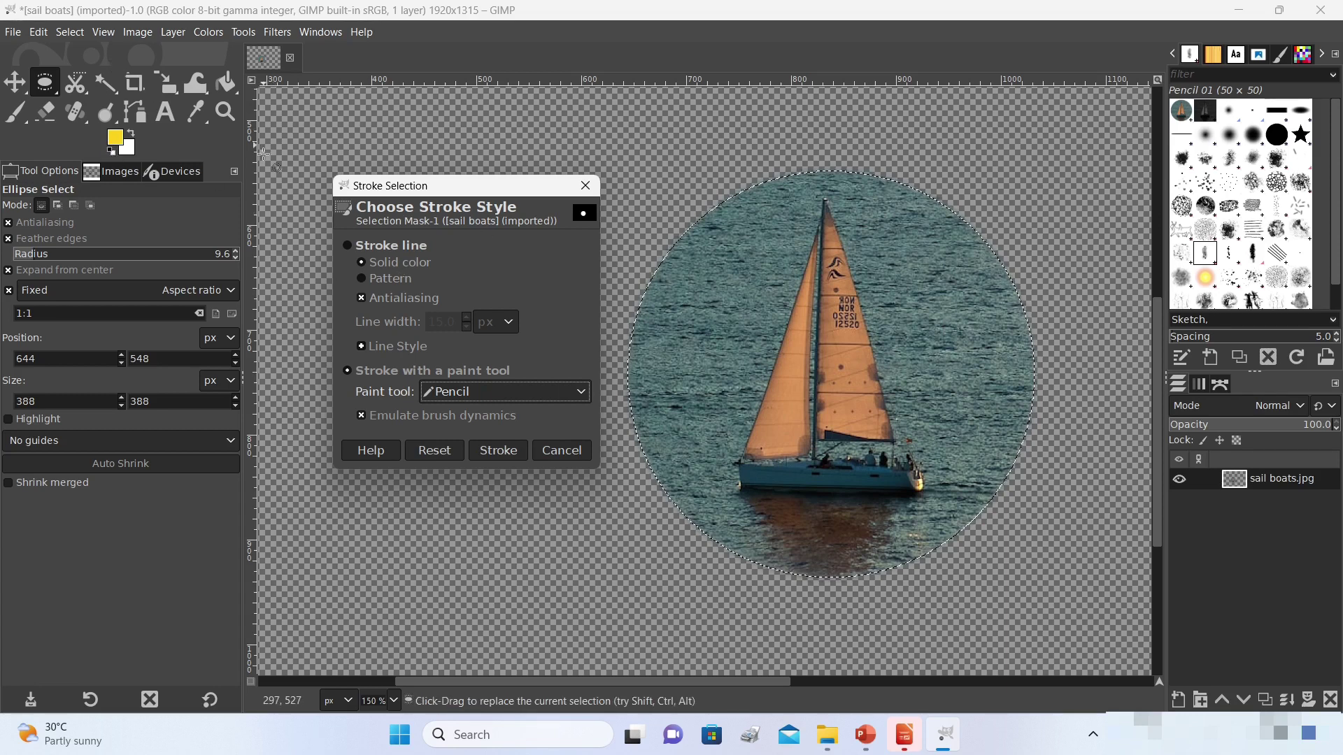
left_click(499, 451)
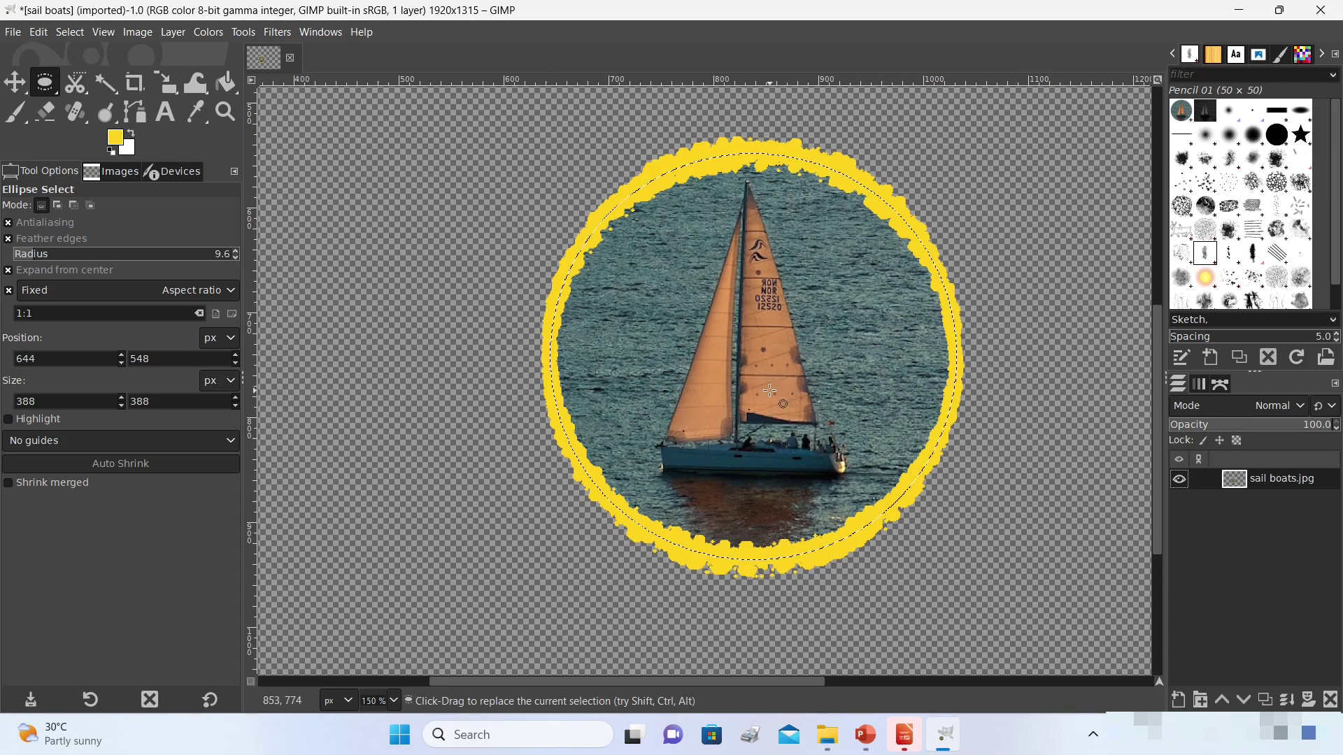
Step: Compare the border's outer edge with the selection boundary, and reselect the whole bordered graphic with Alpha to Selection on the sail boats.jpg layer
scroll(971, 318, "down", 2)
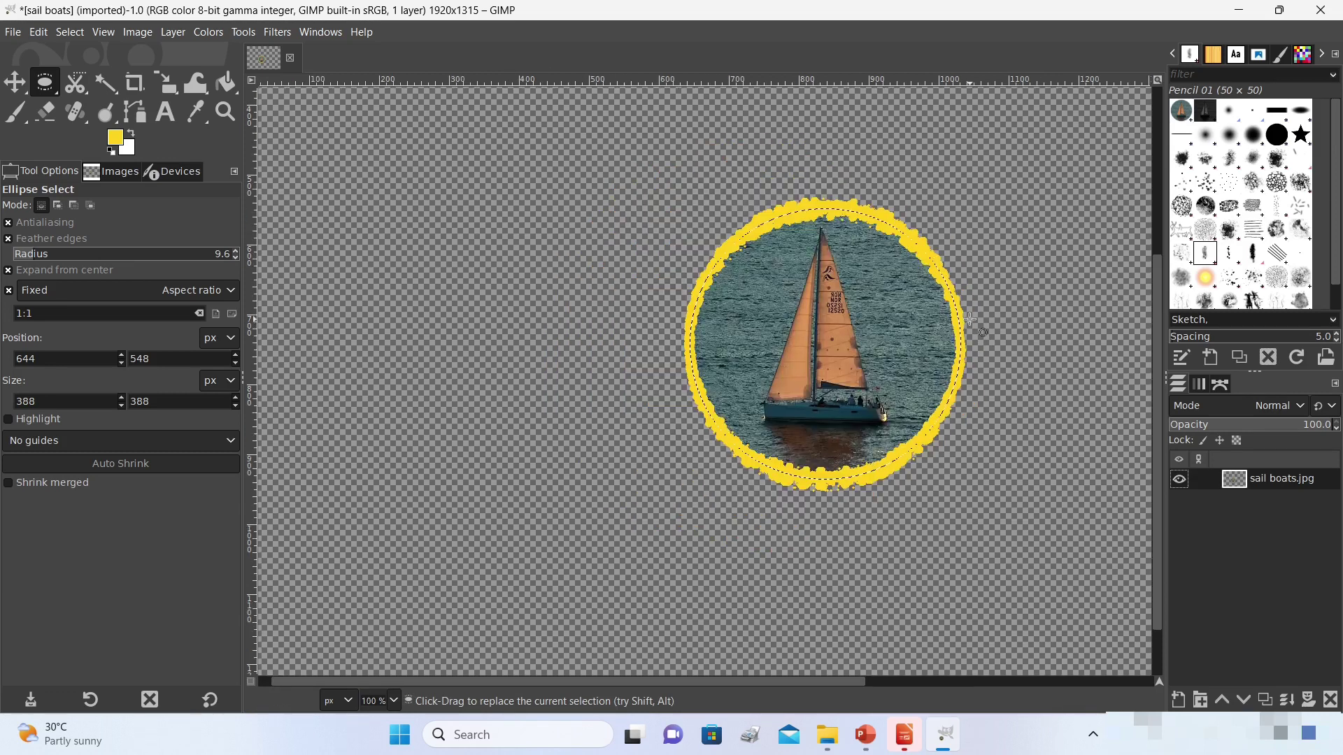
left_click_drag(813, 680, 1007, 677)
left_click_drag(1157, 548, 1164, 320)
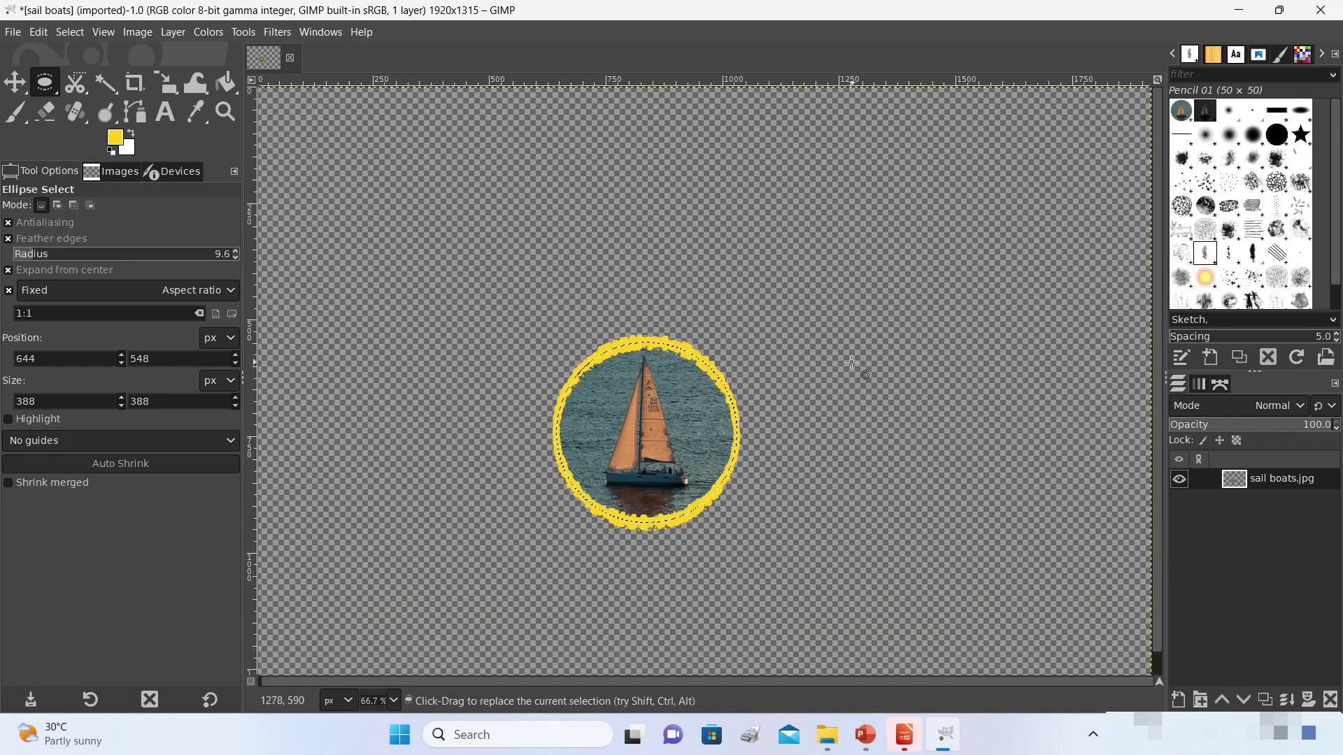
scroll(836, 367, "down", 1)
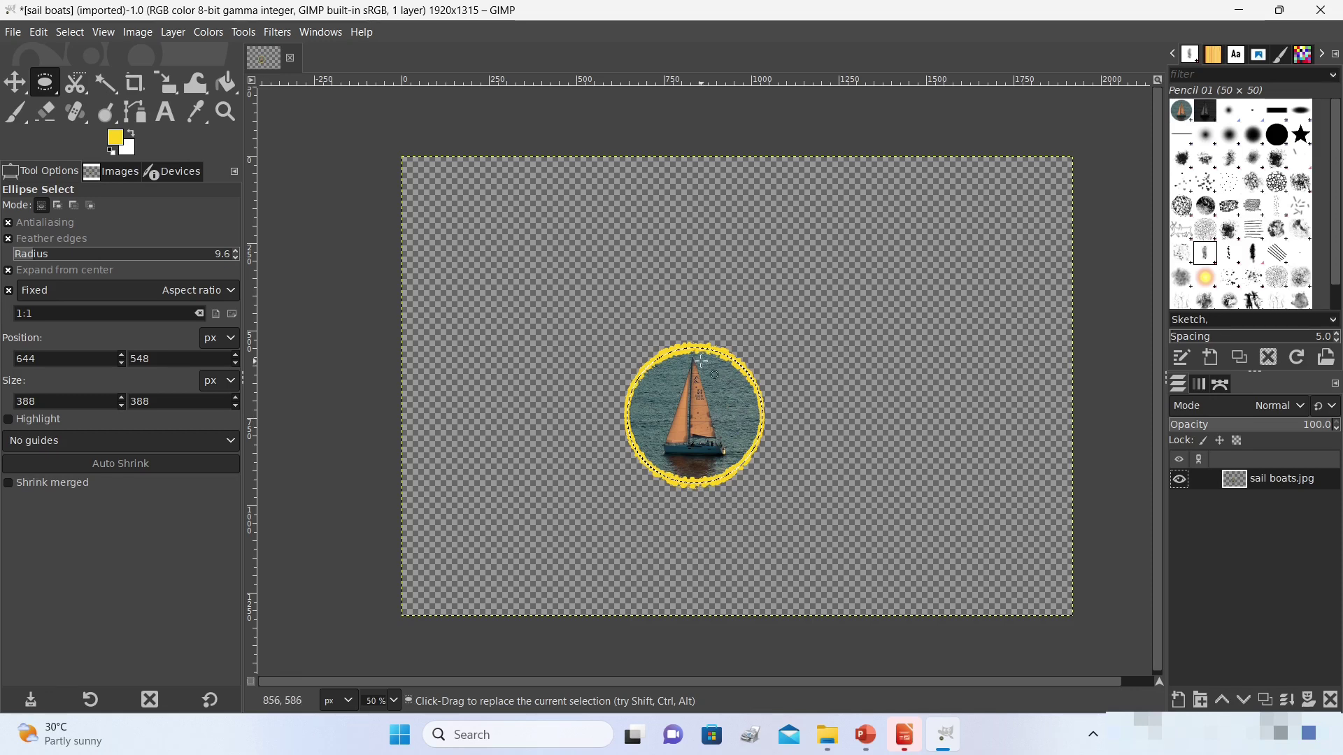
scroll(686, 354, "up", 4)
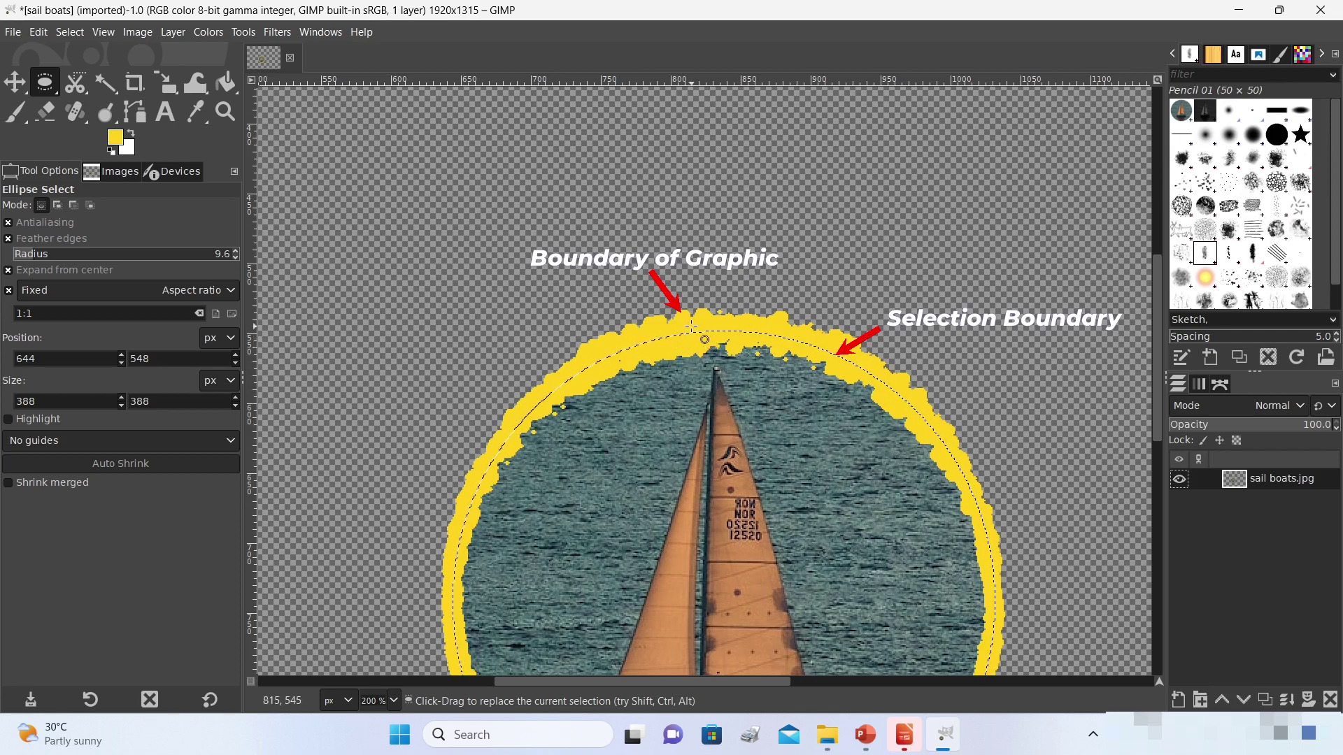
scroll(691, 327, "down", 3)
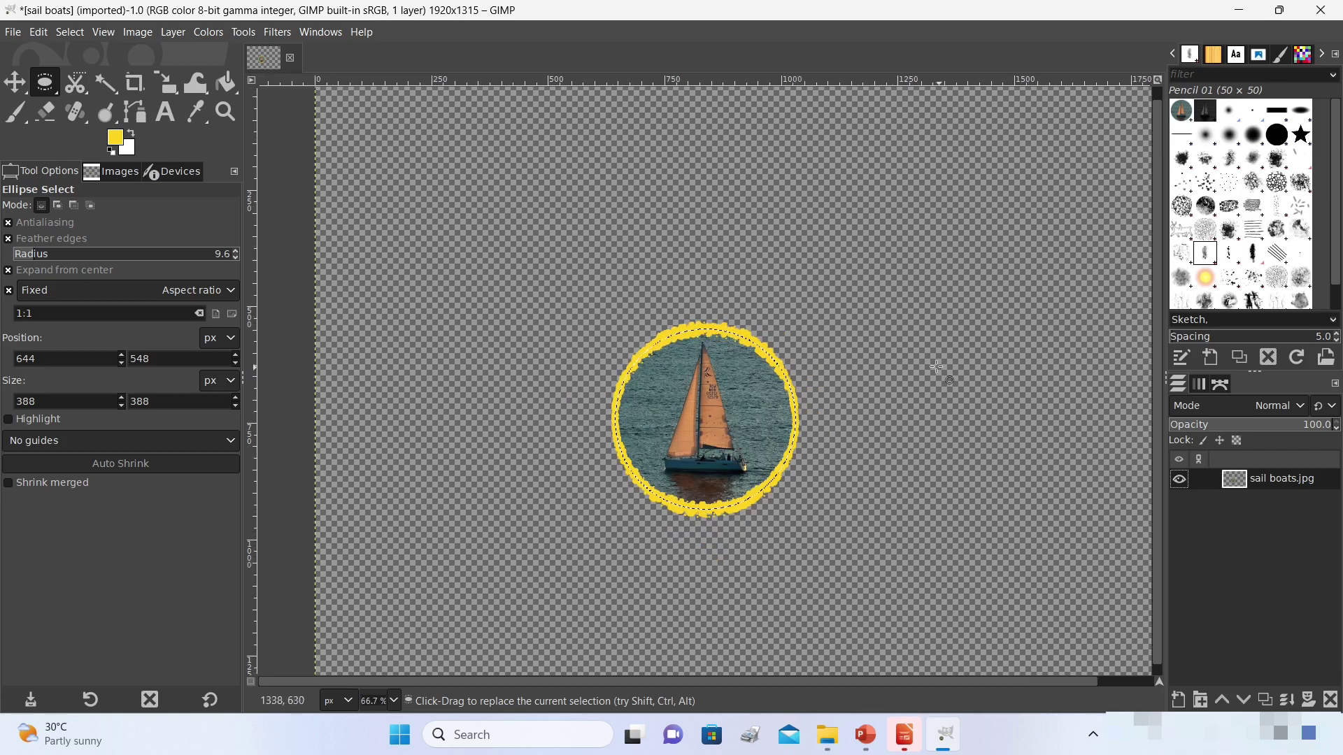
right_click(1269, 479)
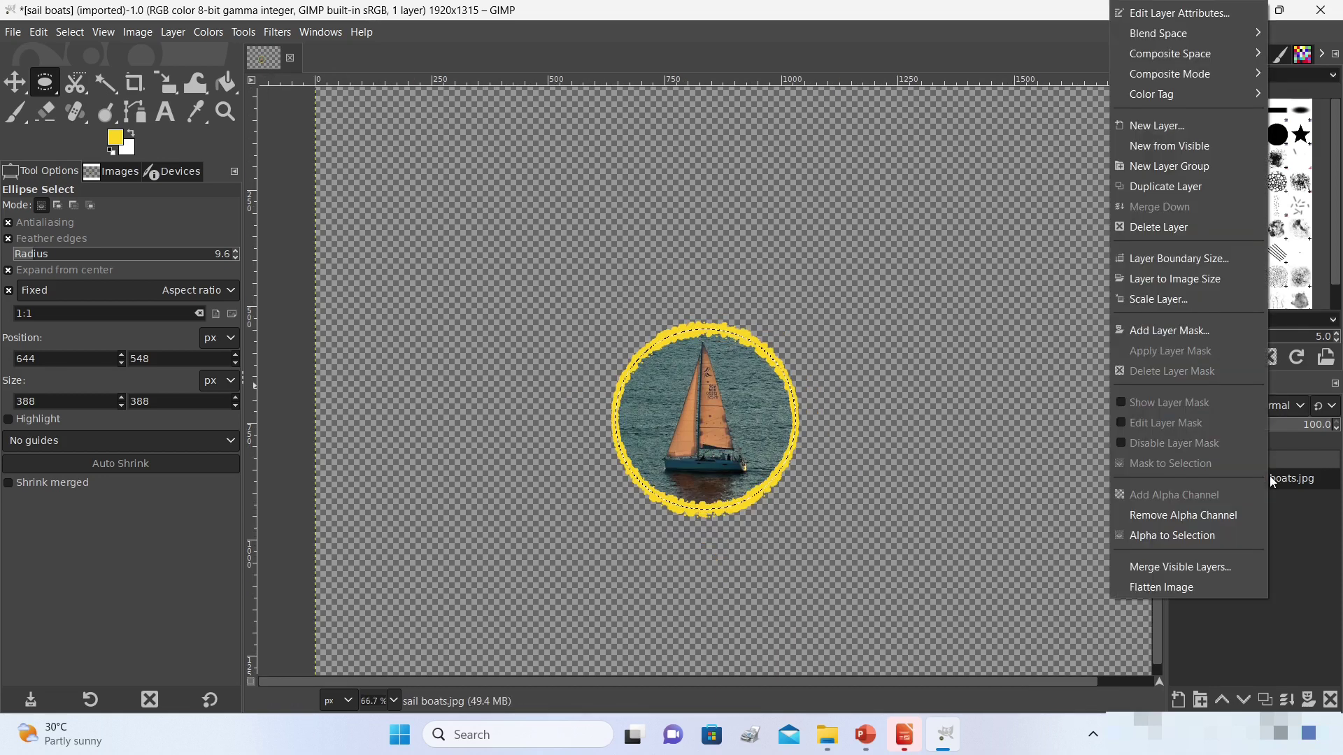
left_click(1203, 543)
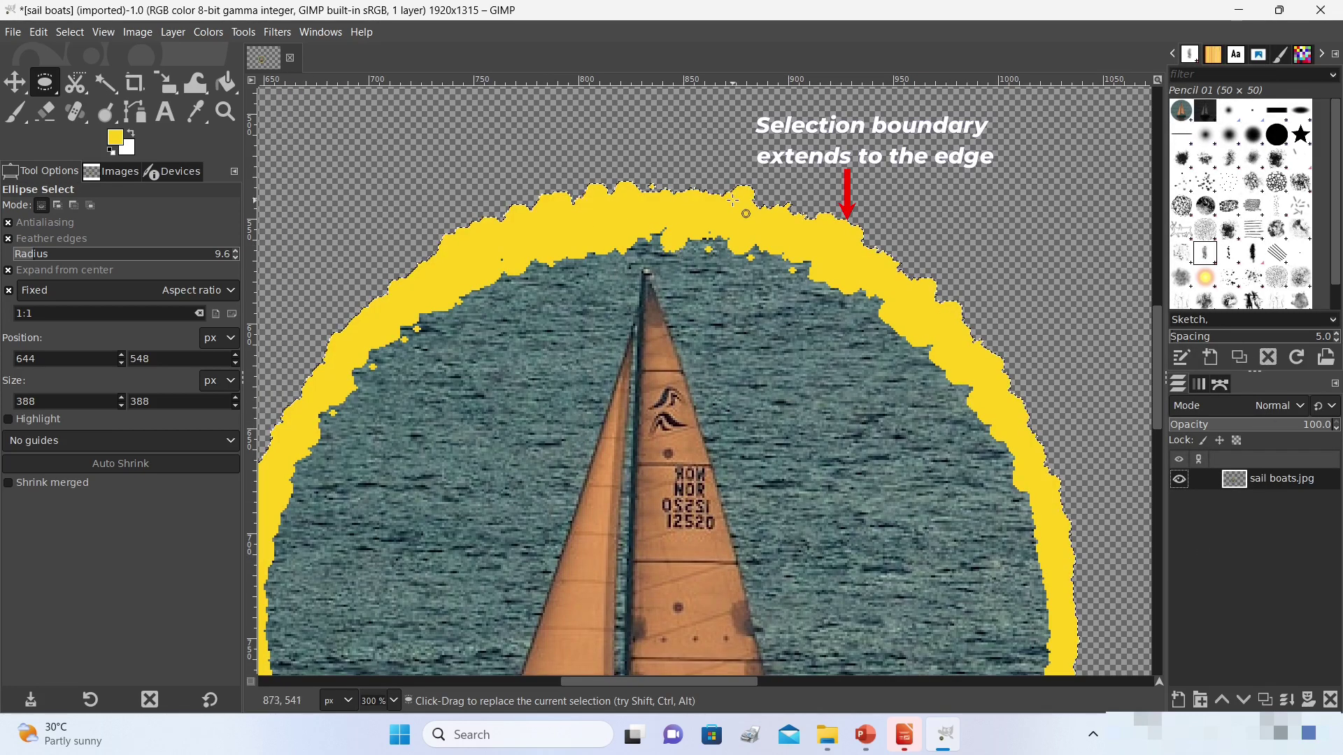
Step: Fit the canvas to the selection around the bordered sailboat circle, and fit the image in the window
key("1")
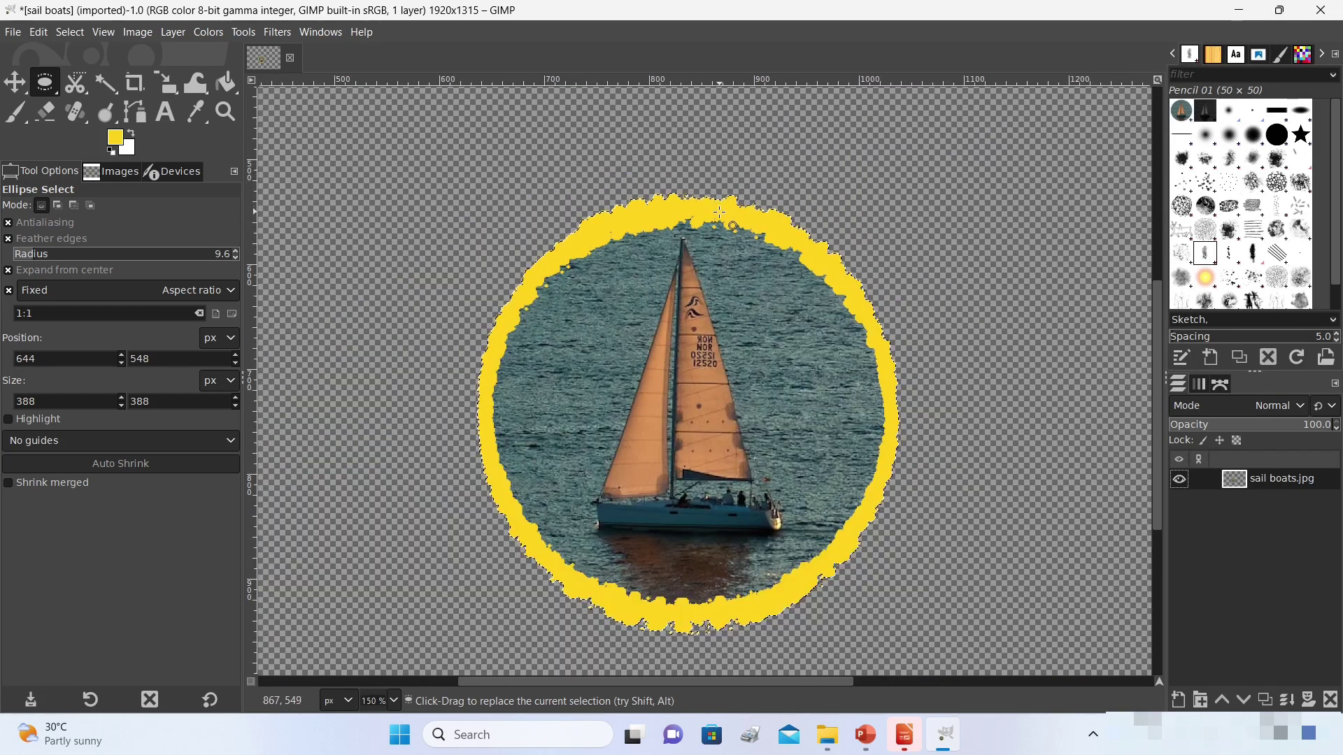
scroll(719, 212, "down", 2)
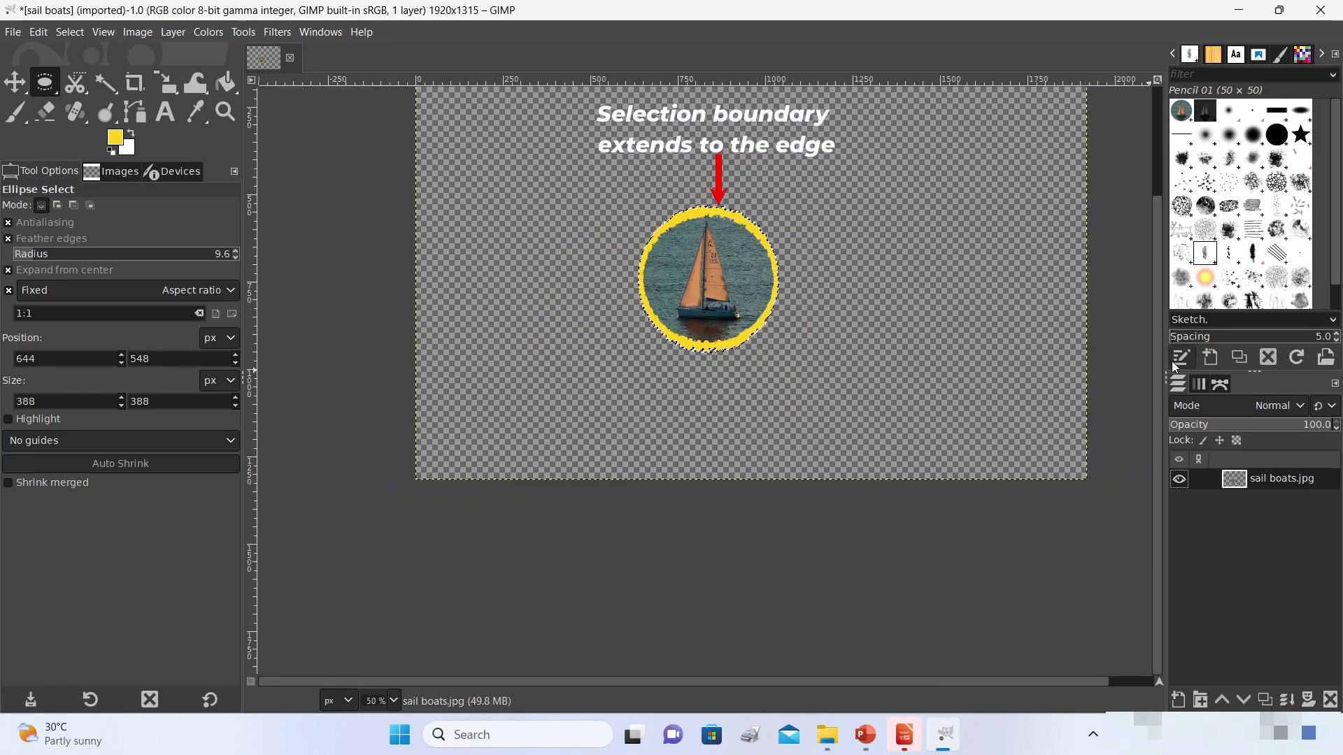
left_click_drag(1160, 360, 1187, 239)
left_click_drag(758, 681, 807, 669)
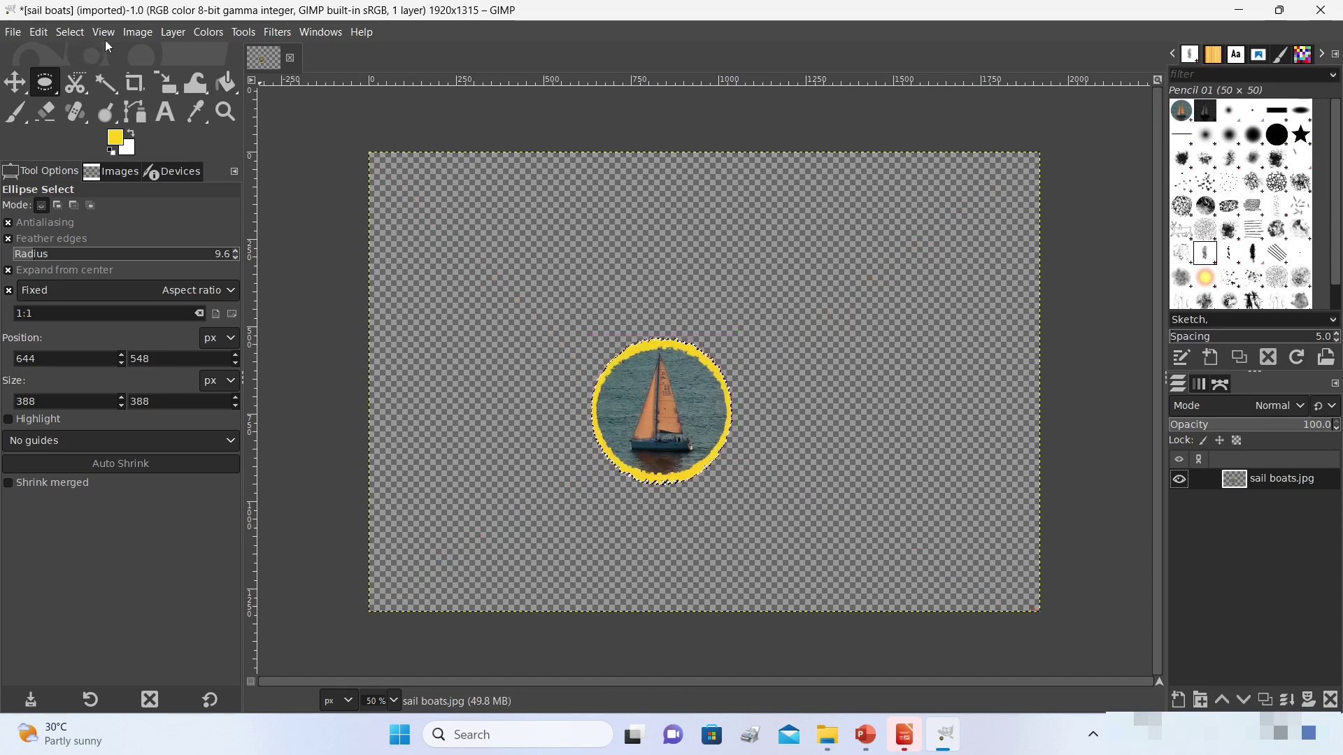
left_click(137, 33)
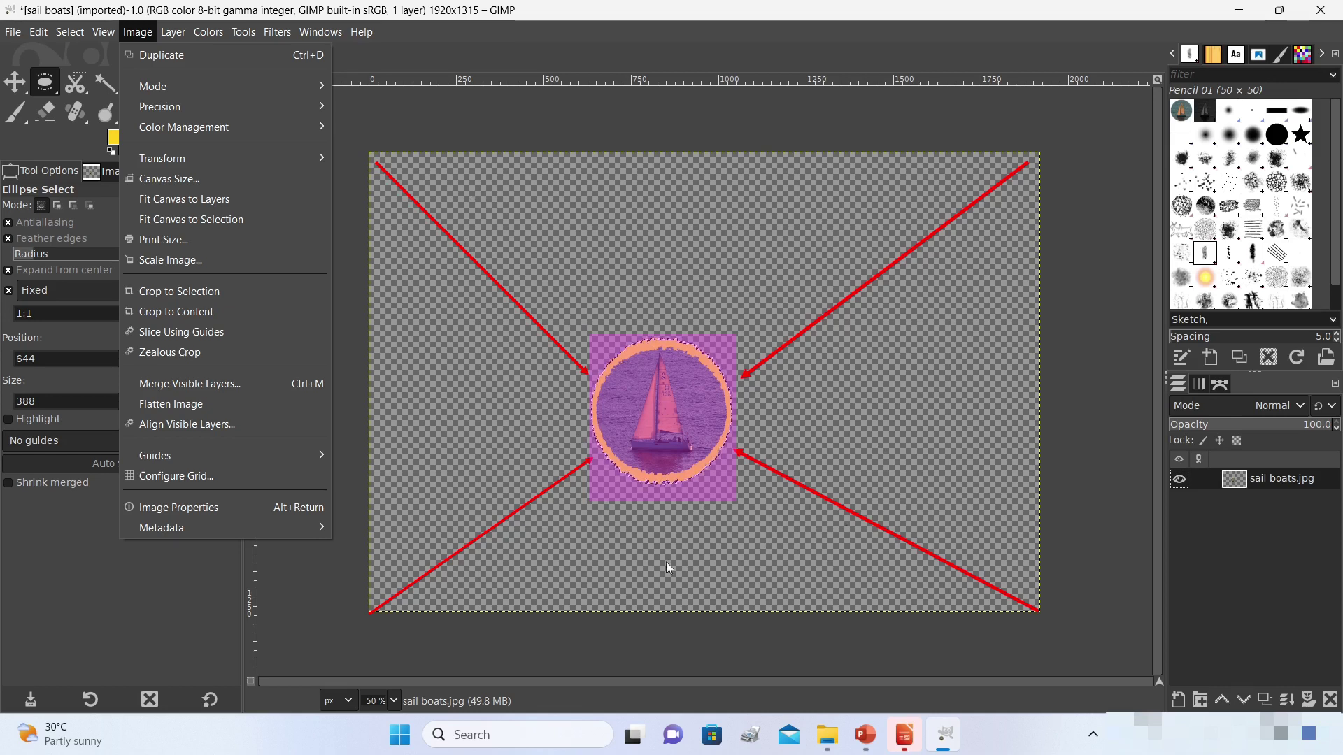
left_click(137, 30)
left_click(138, 31)
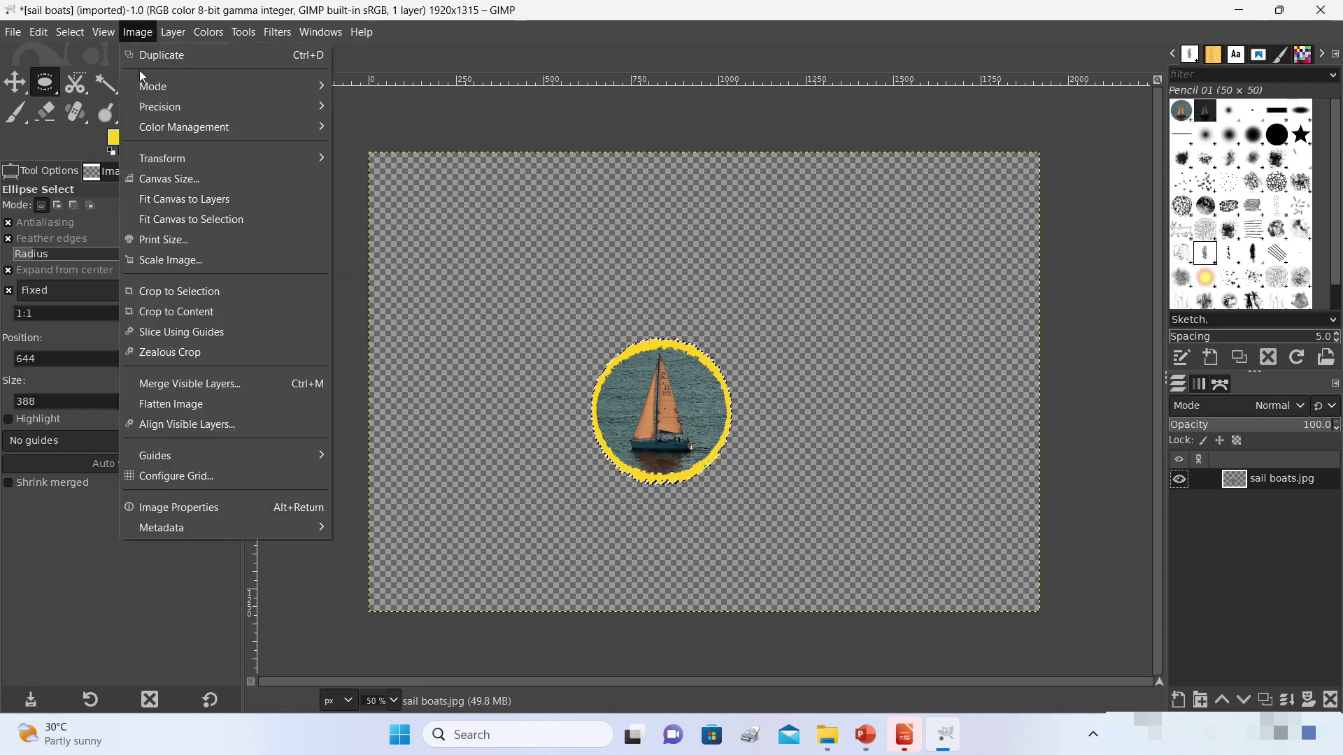
left_click(249, 220)
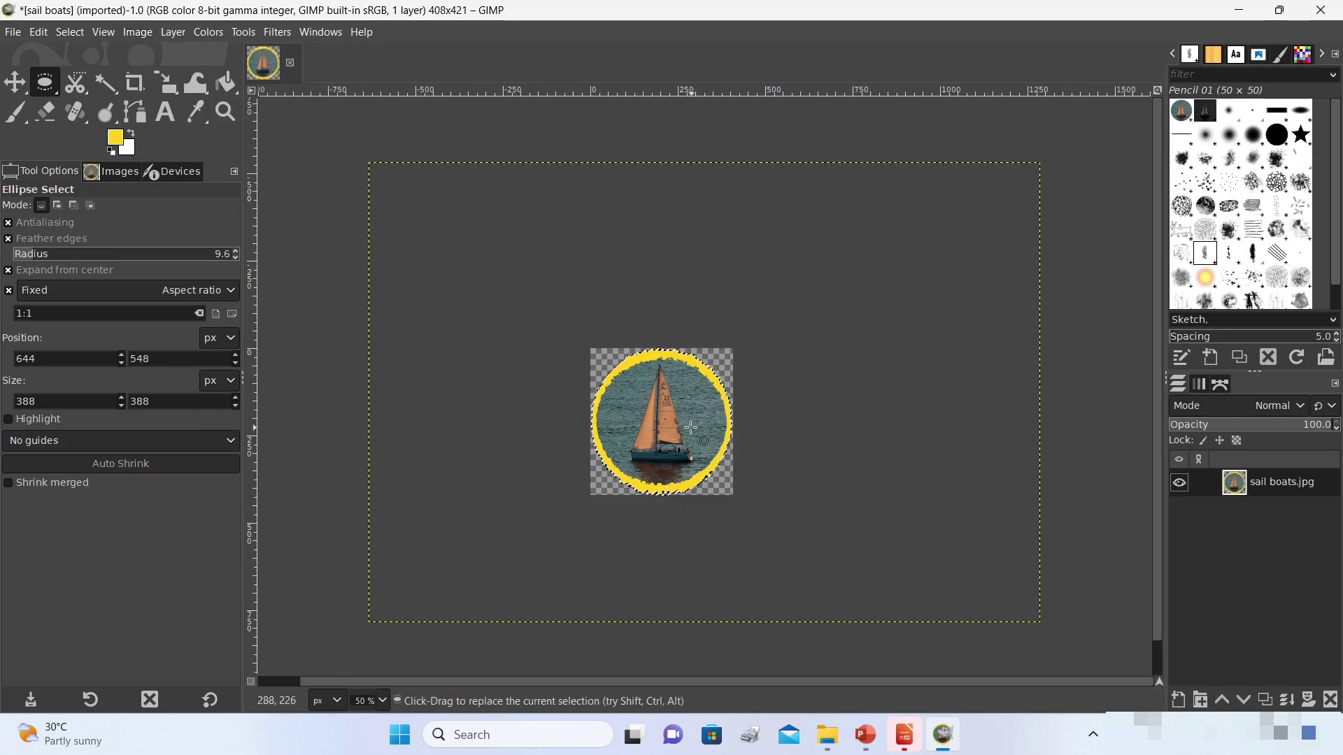
left_click(1157, 91)
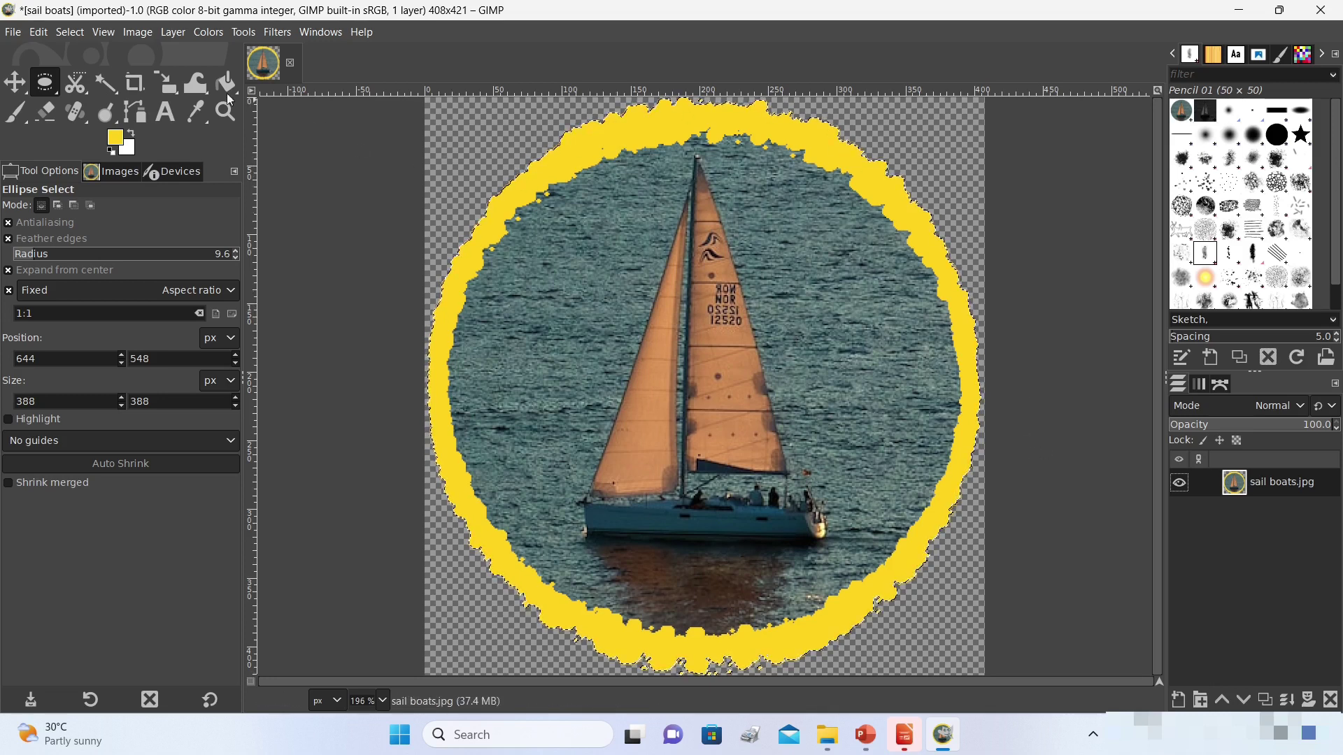
Step: Export the image as "sail boats-circular.png" in the 1-Circular Image folder, keeping the default PNG options
left_click(12, 33)
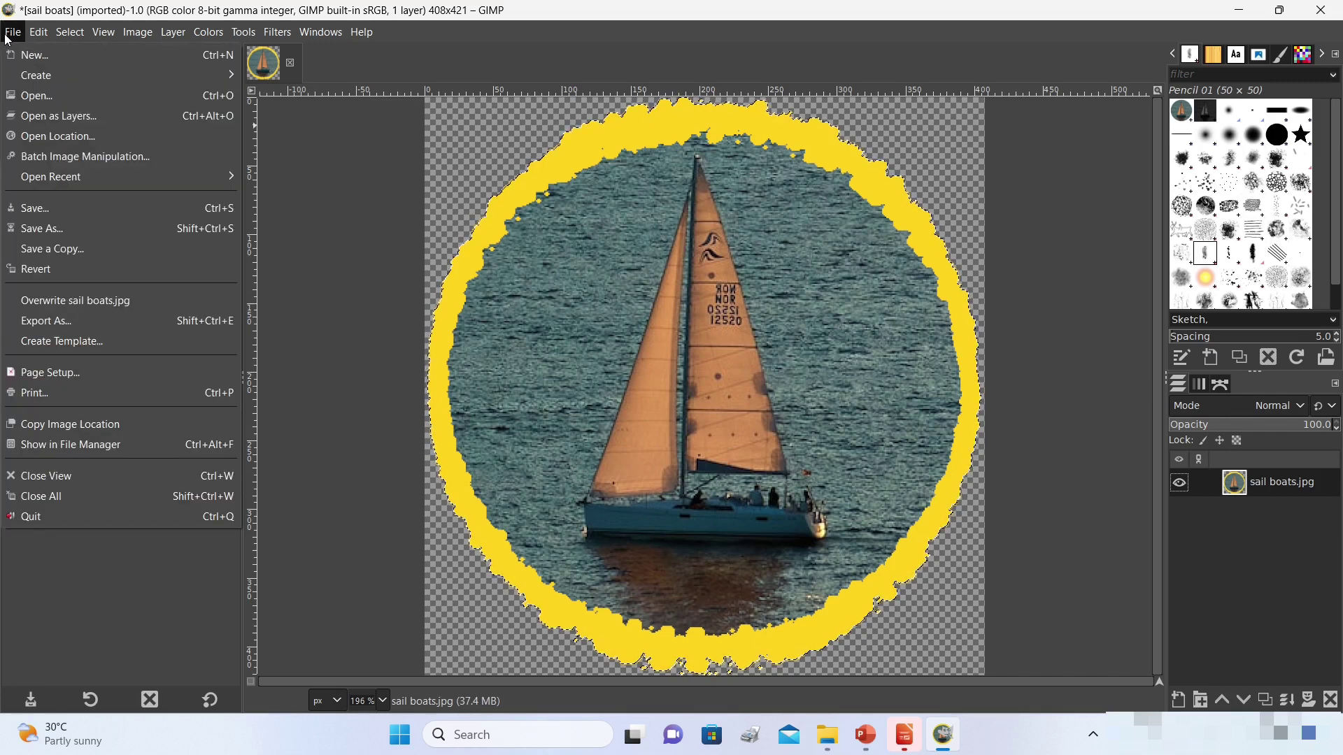
left_click(60, 325)
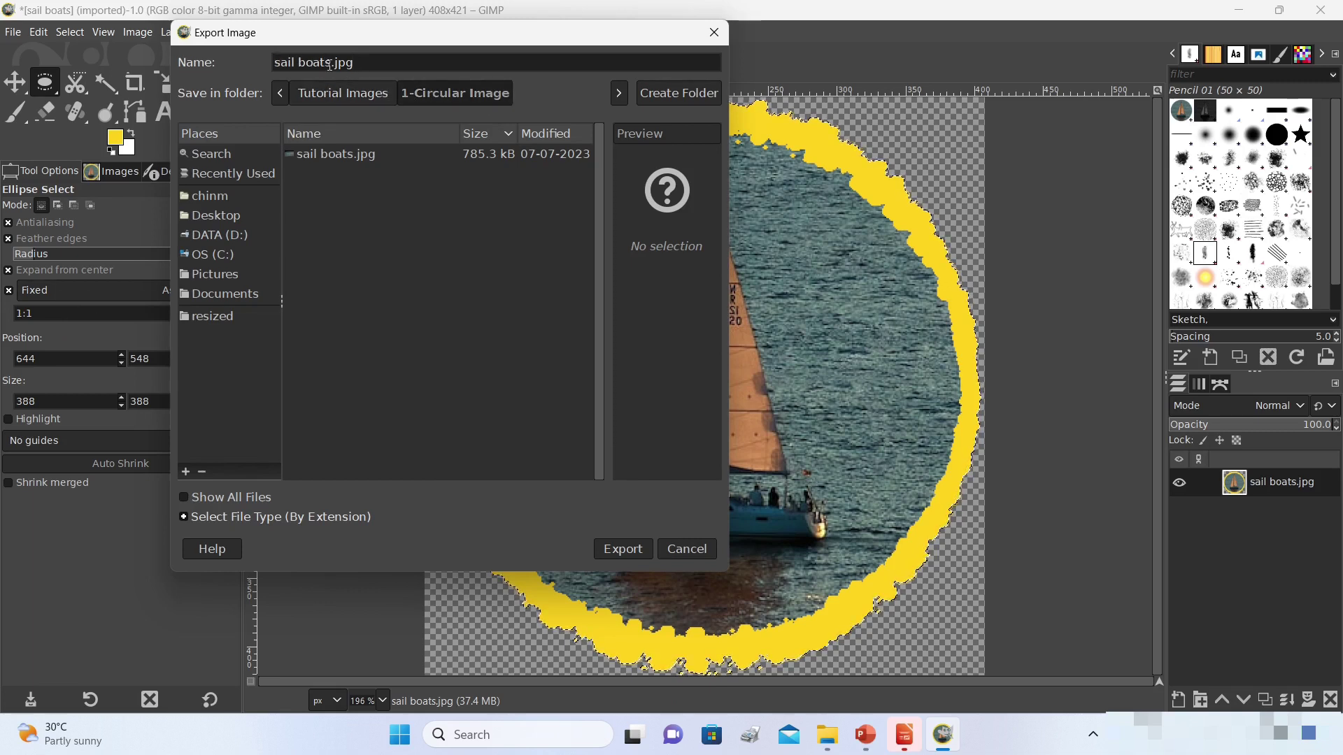
type("-circular")
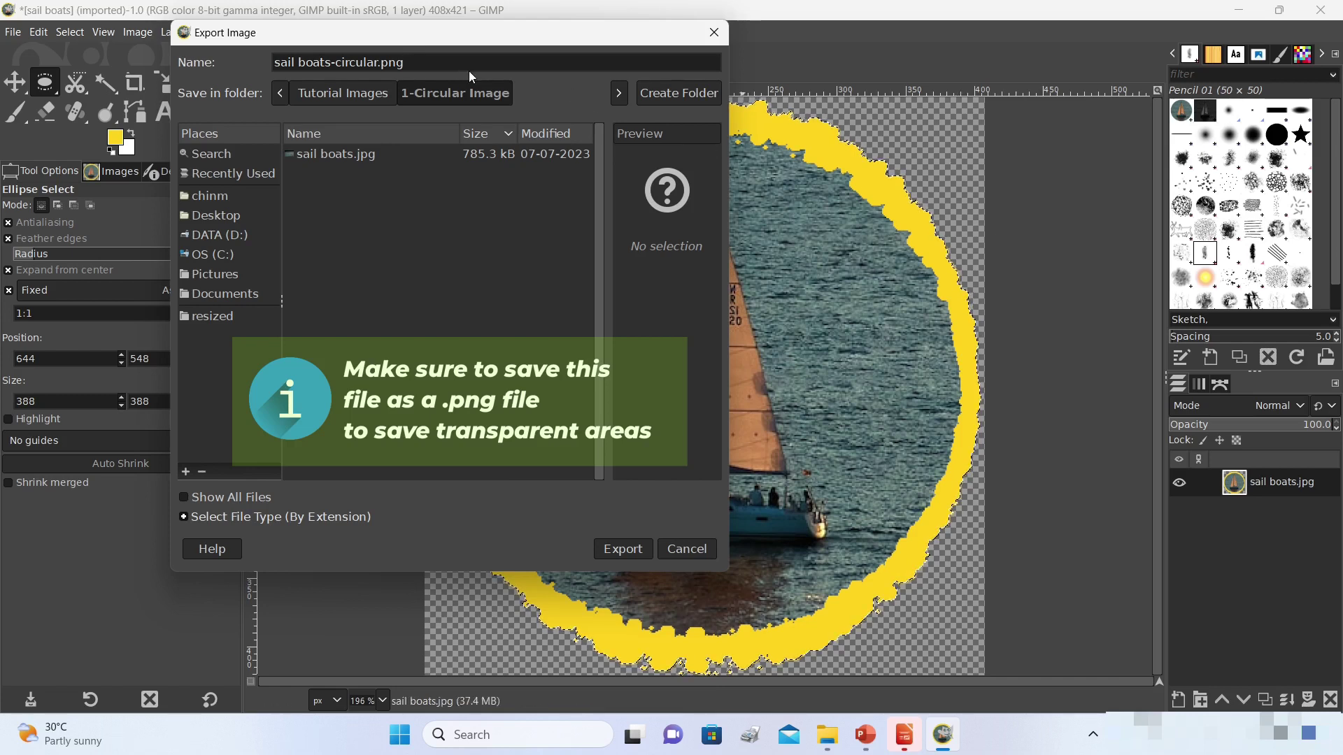
left_click(620, 551)
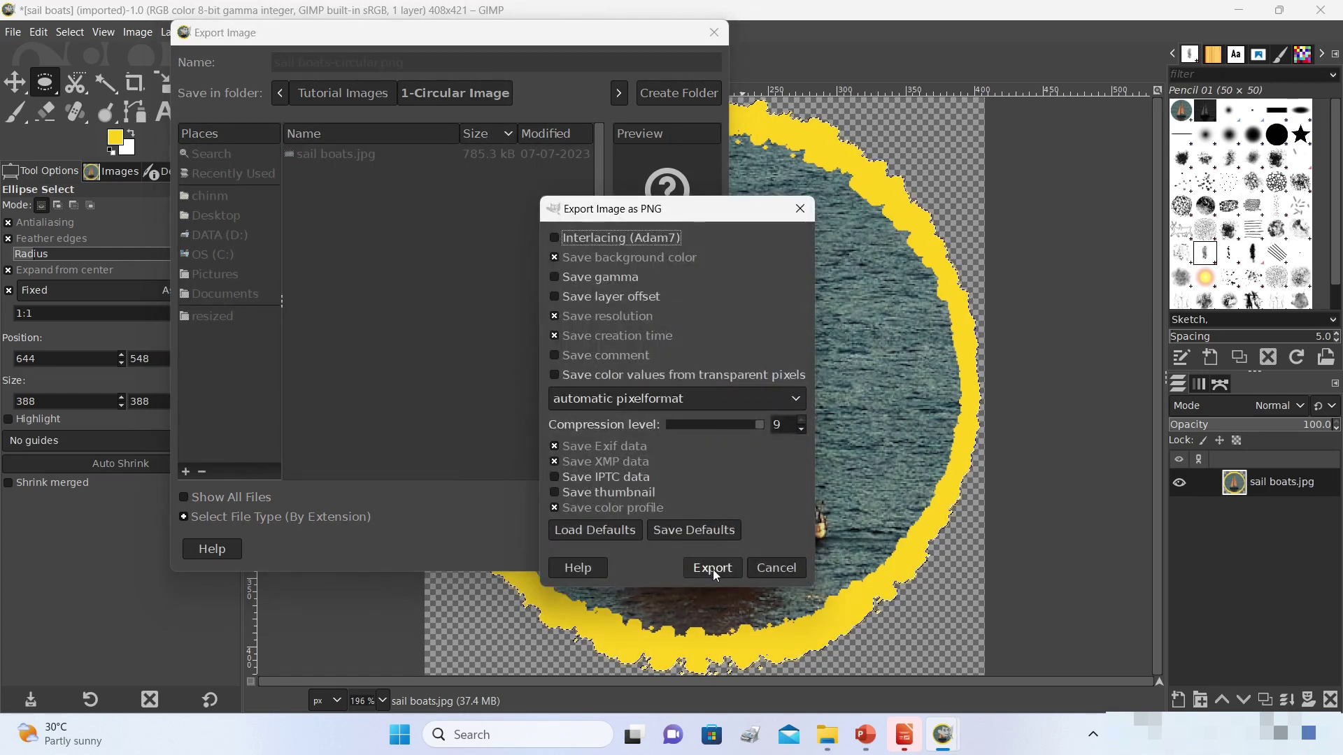
left_click(712, 570)
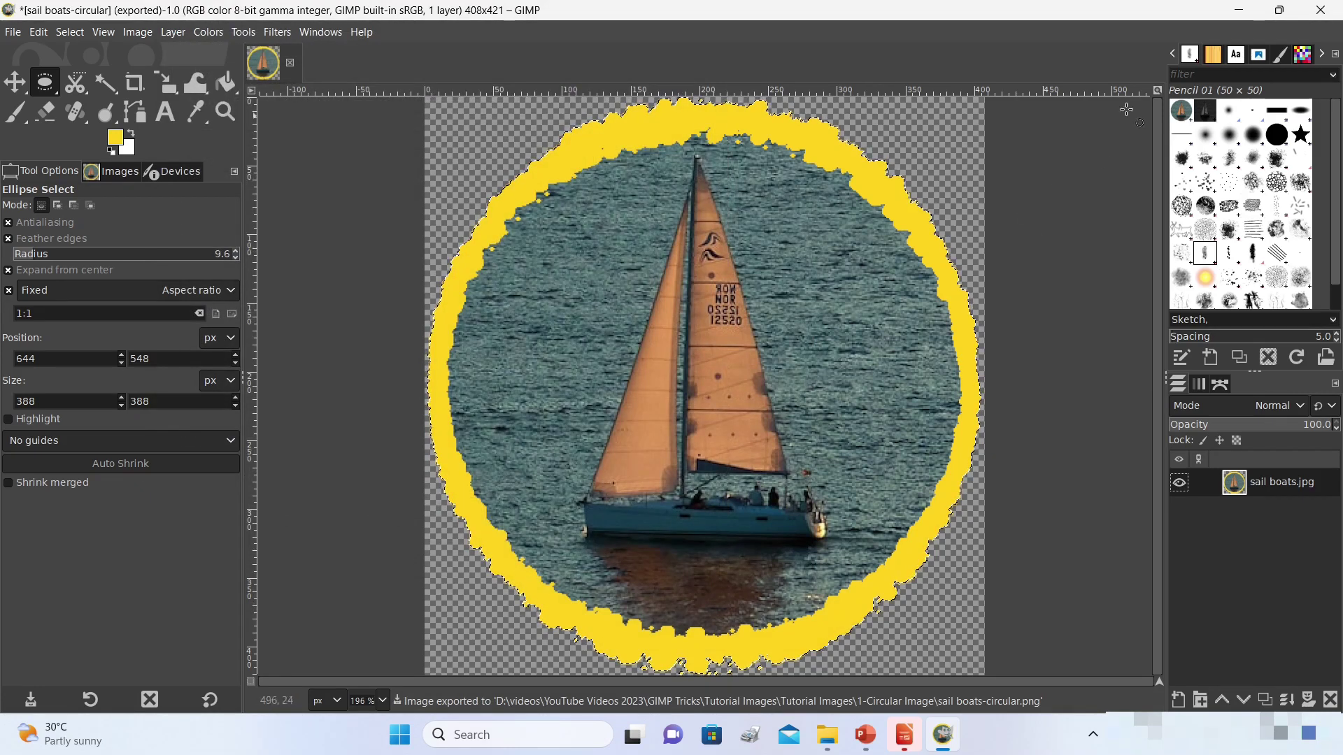
Step: Bring up the 1-Circular Image folder in File Explorer and move its window aside to view the exported file
left_click(865, 736)
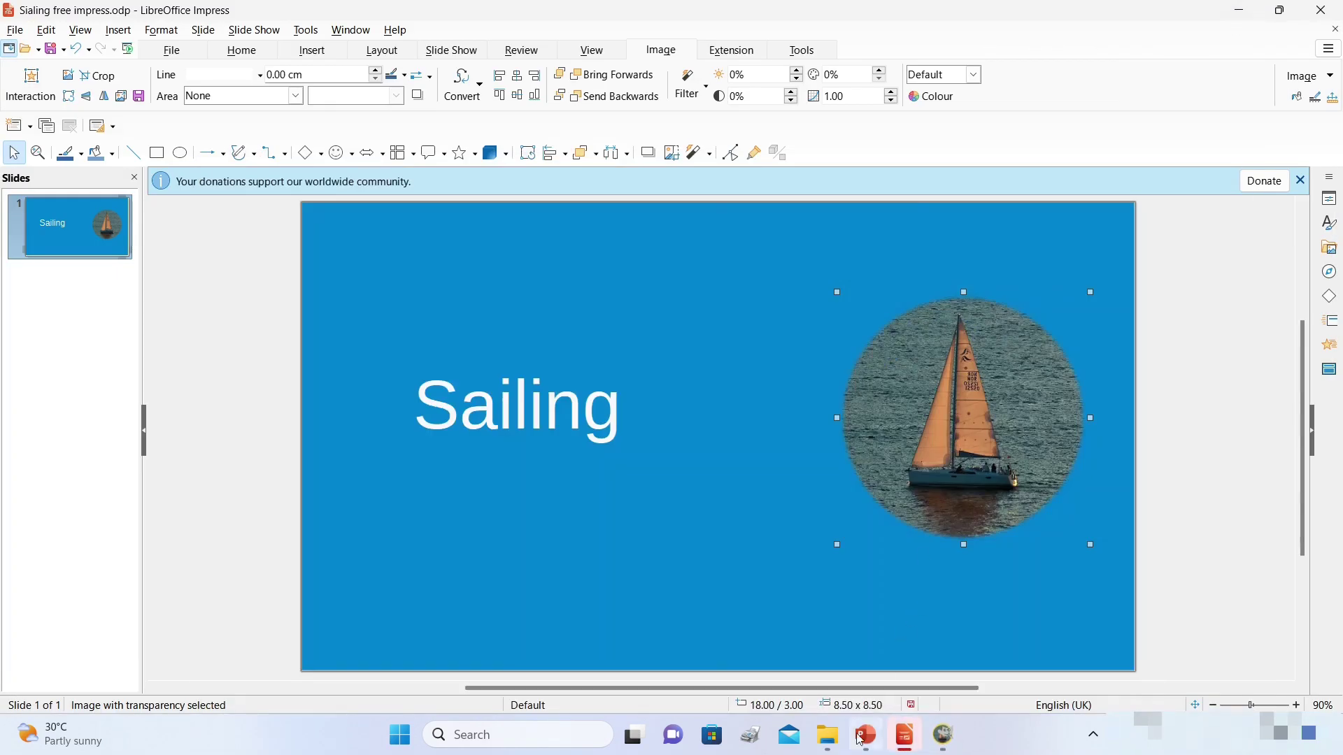
left_click(828, 736)
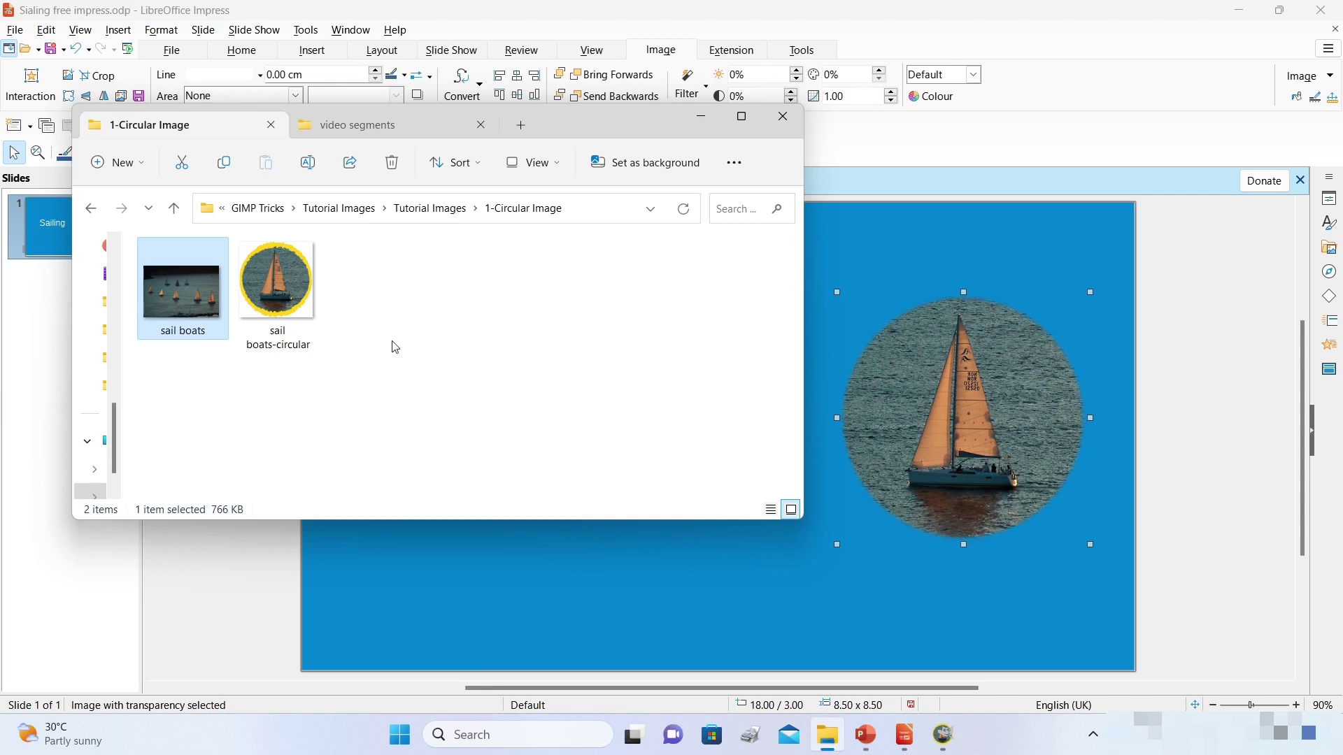
left_click_drag(614, 112, 836, 71)
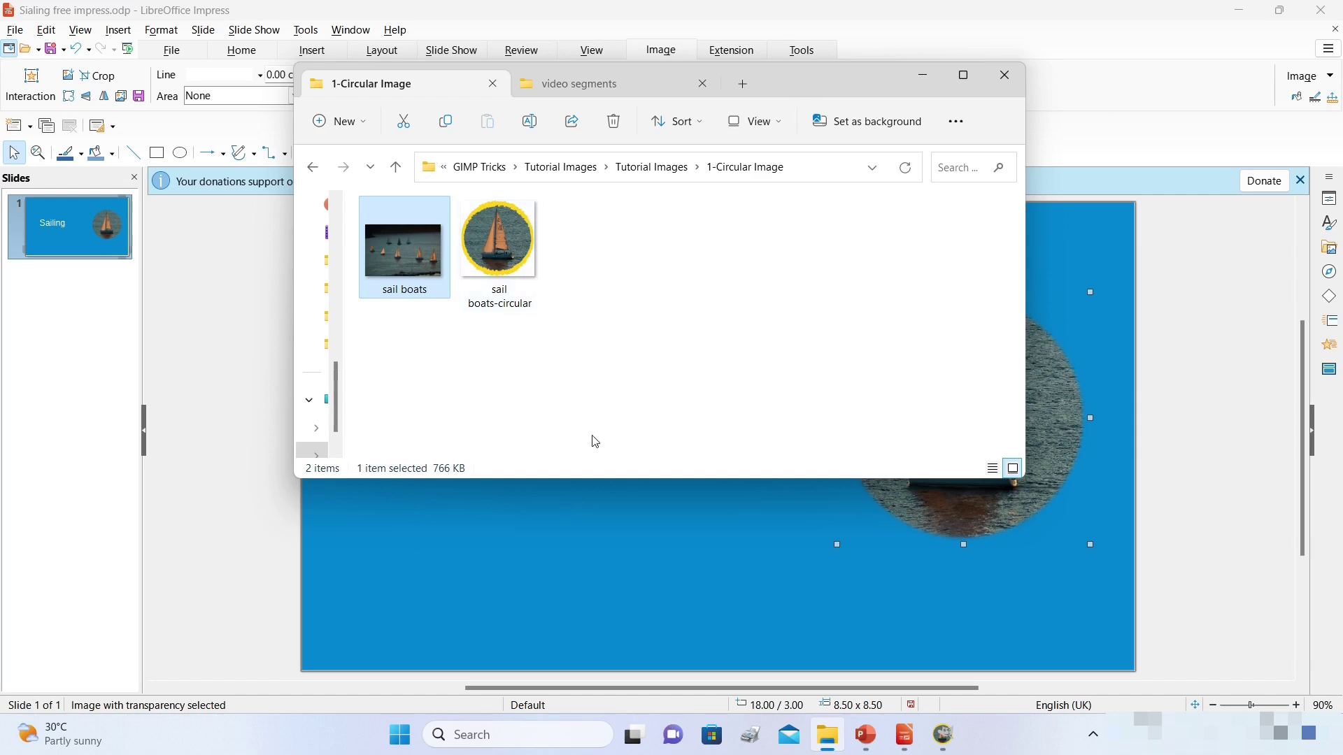
Step: Switch to PowerPoint and replace the borderless sailboat picture on the Sailing slide with the exported sail boats-circular image
left_click(865, 730)
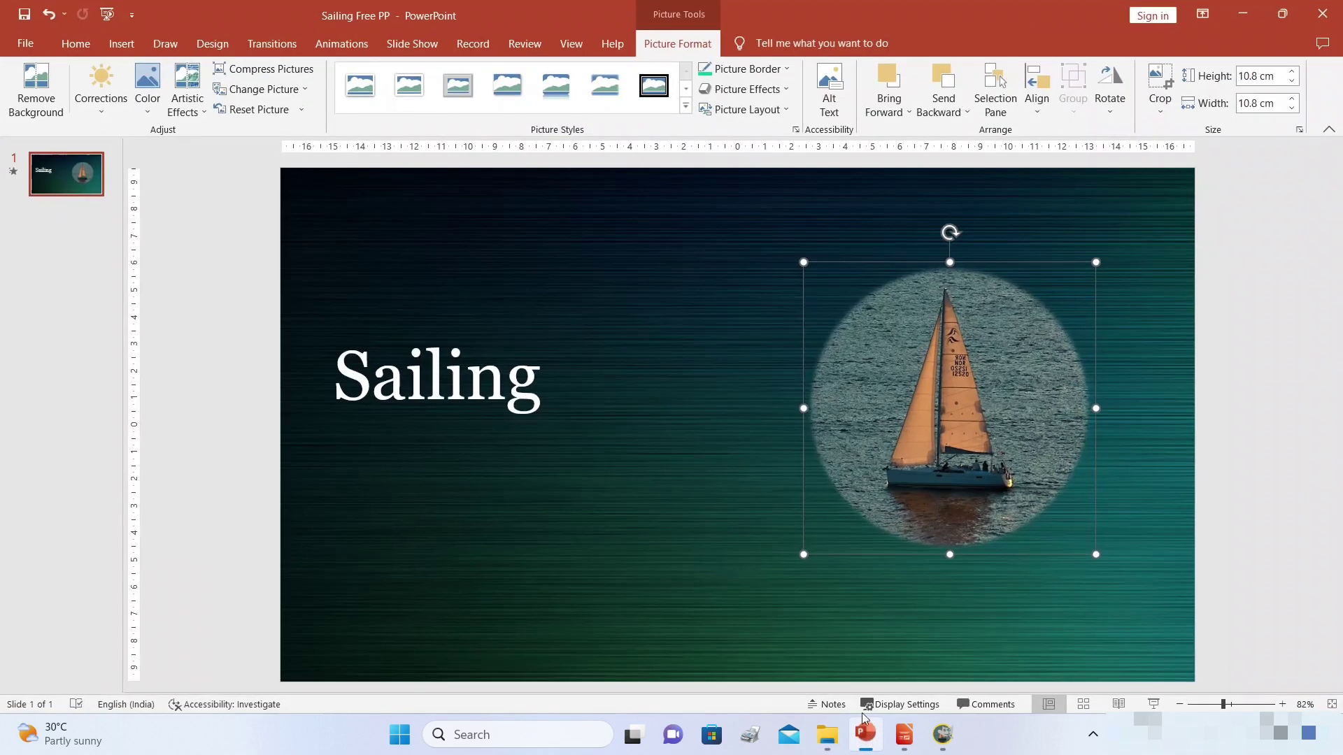
left_click_drag(958, 413, 966, 398)
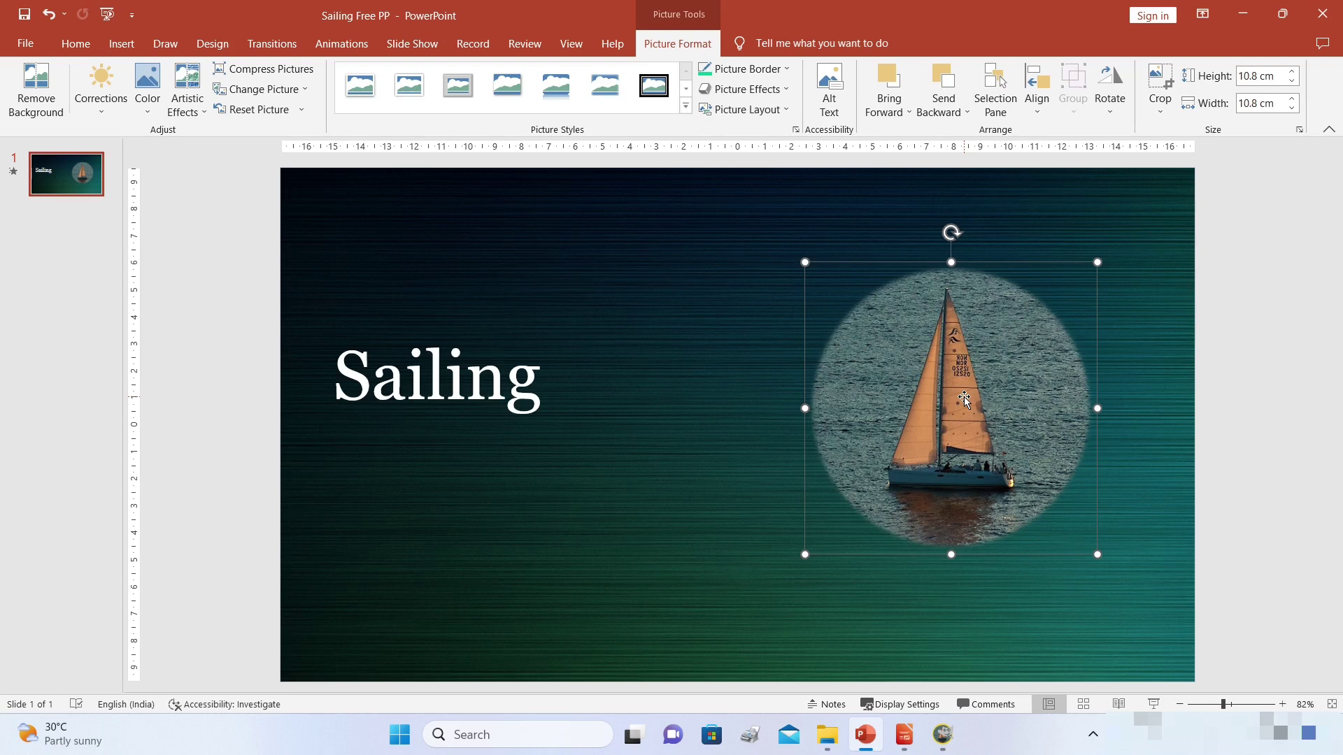
key("Delete")
left_click(828, 735)
left_click(501, 242)
left_click_drag(1022, 611, 1019, 587)
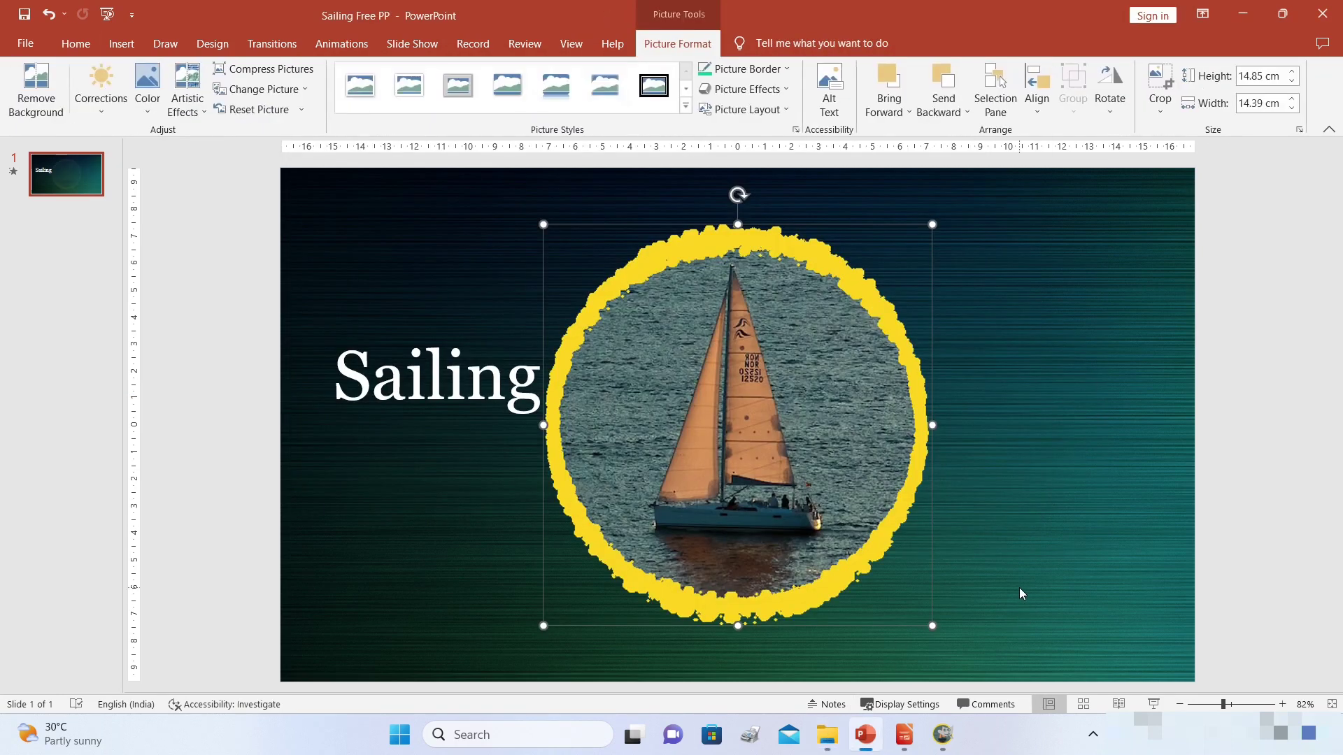
Step: Shrink the bordered sailboat picture to about 11.3 × 10.95 cm and place it on the right half of the slide
left_click_drag(706, 350, 914, 310)
left_click_drag(727, 208, 823, 304)
left_click_drag(968, 389, 953, 386)
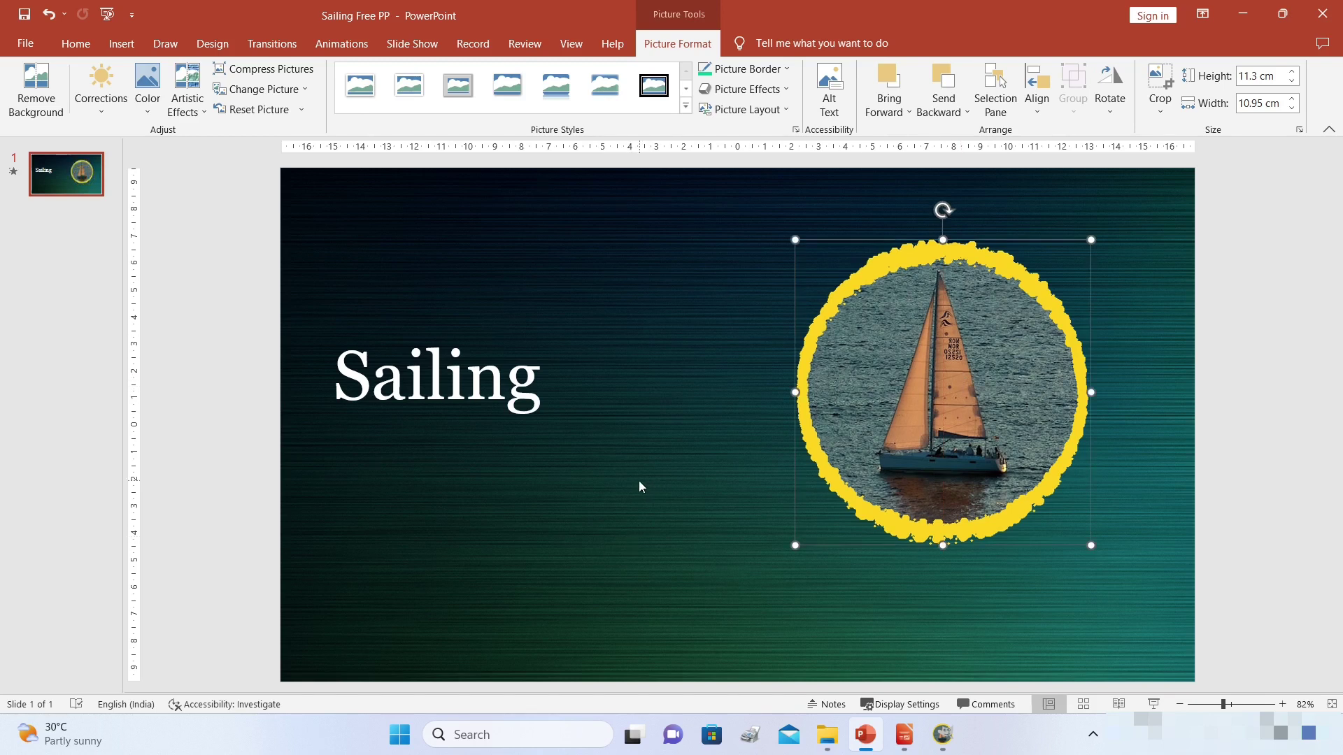
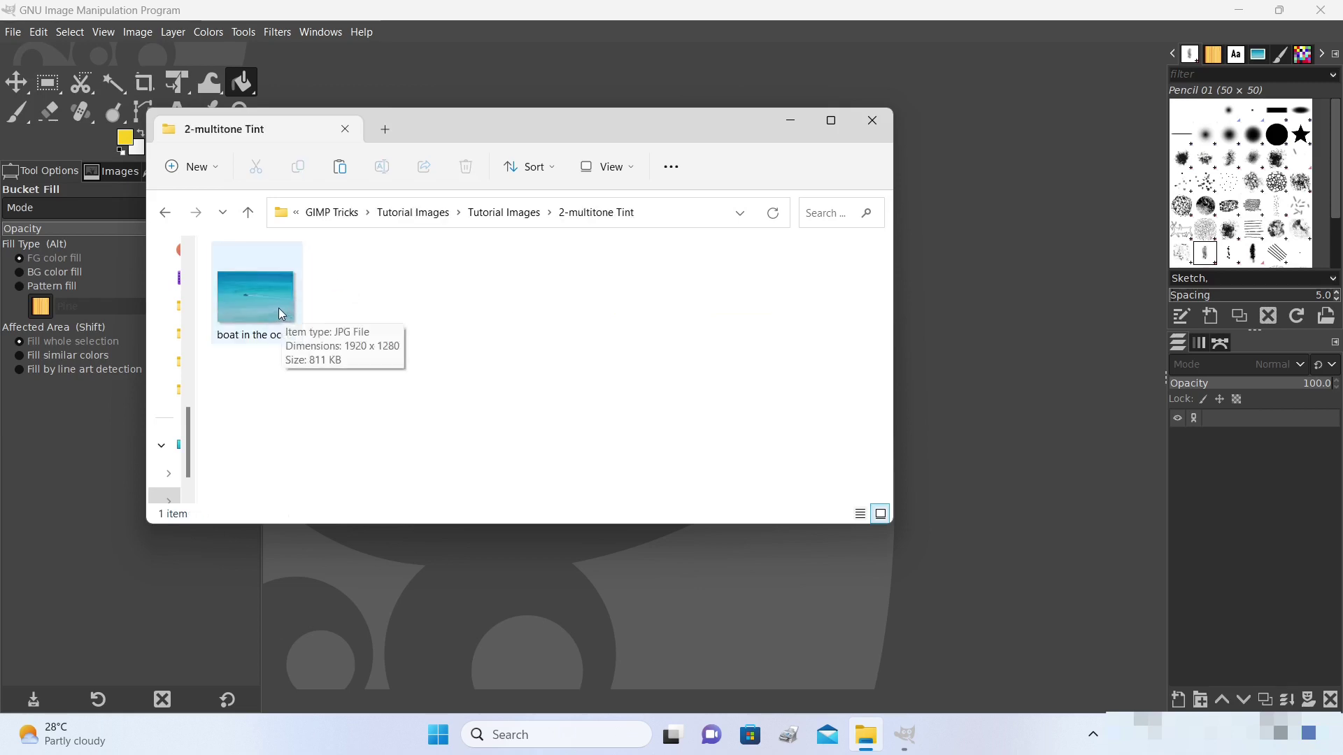
Step: In GIMP, open the boat in the ocean image from the 2-multitone Tint folder and activate the Gradient tool
left_click_drag(254, 304, 972, 389)
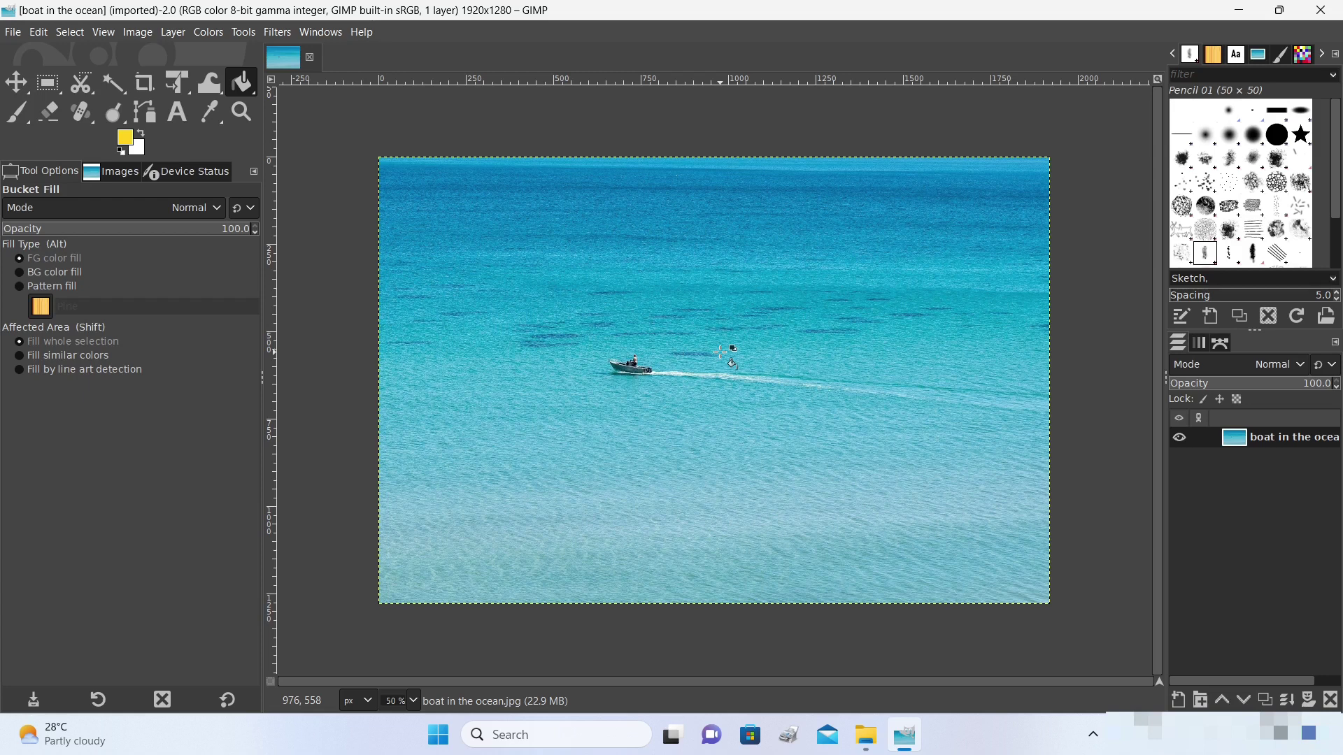
left_click(242, 85)
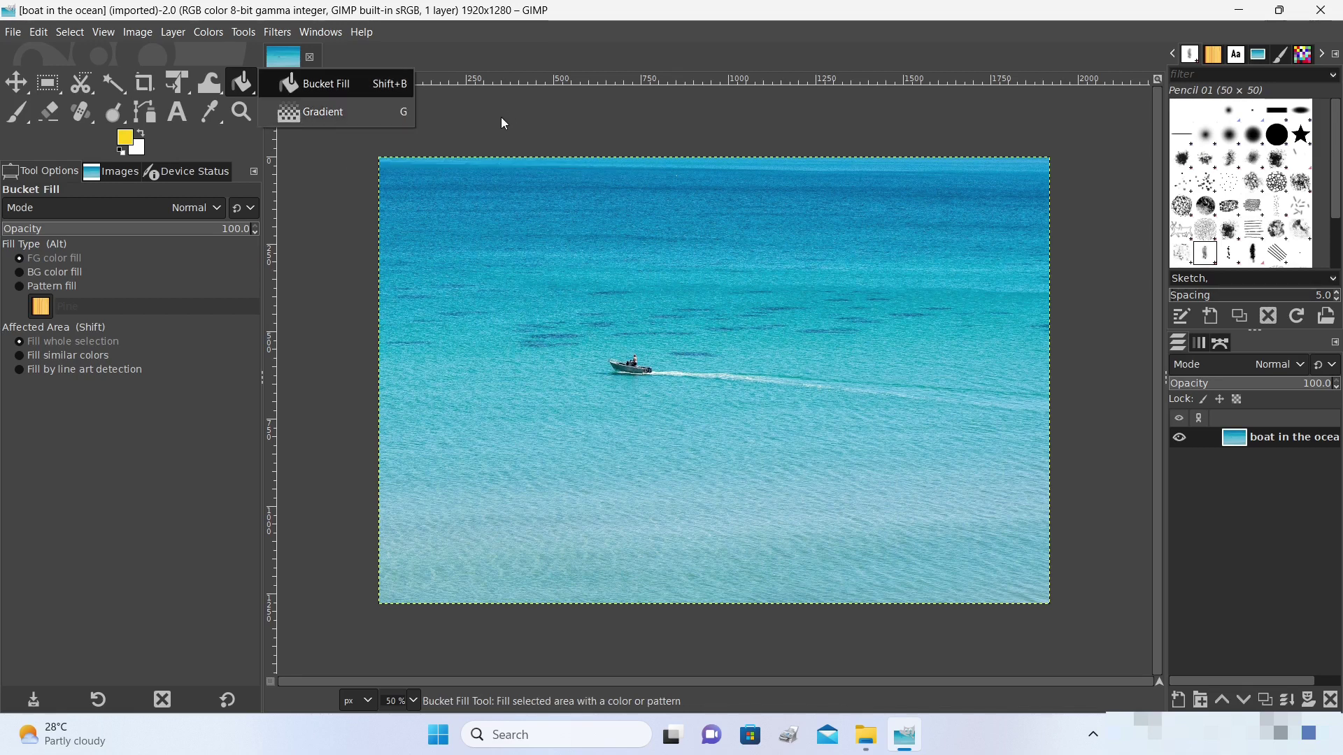
left_click(363, 114)
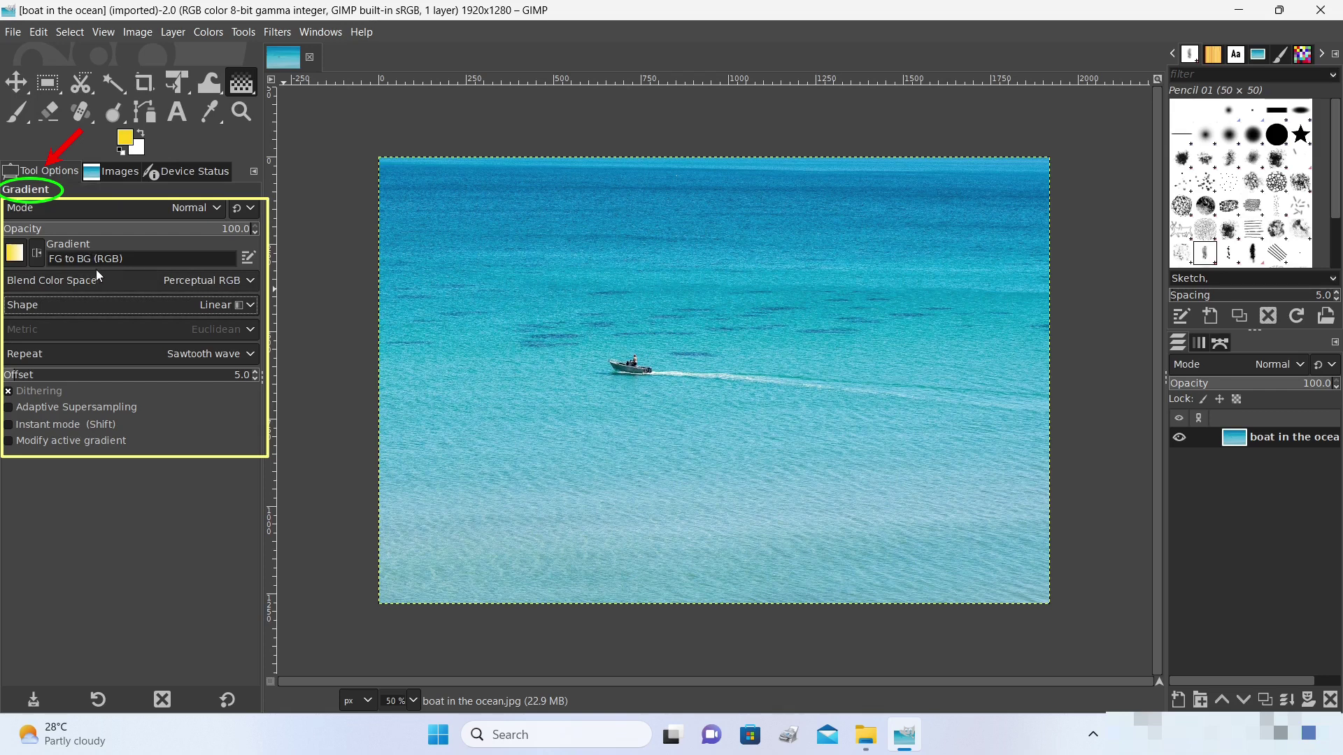
left_click(50, 88)
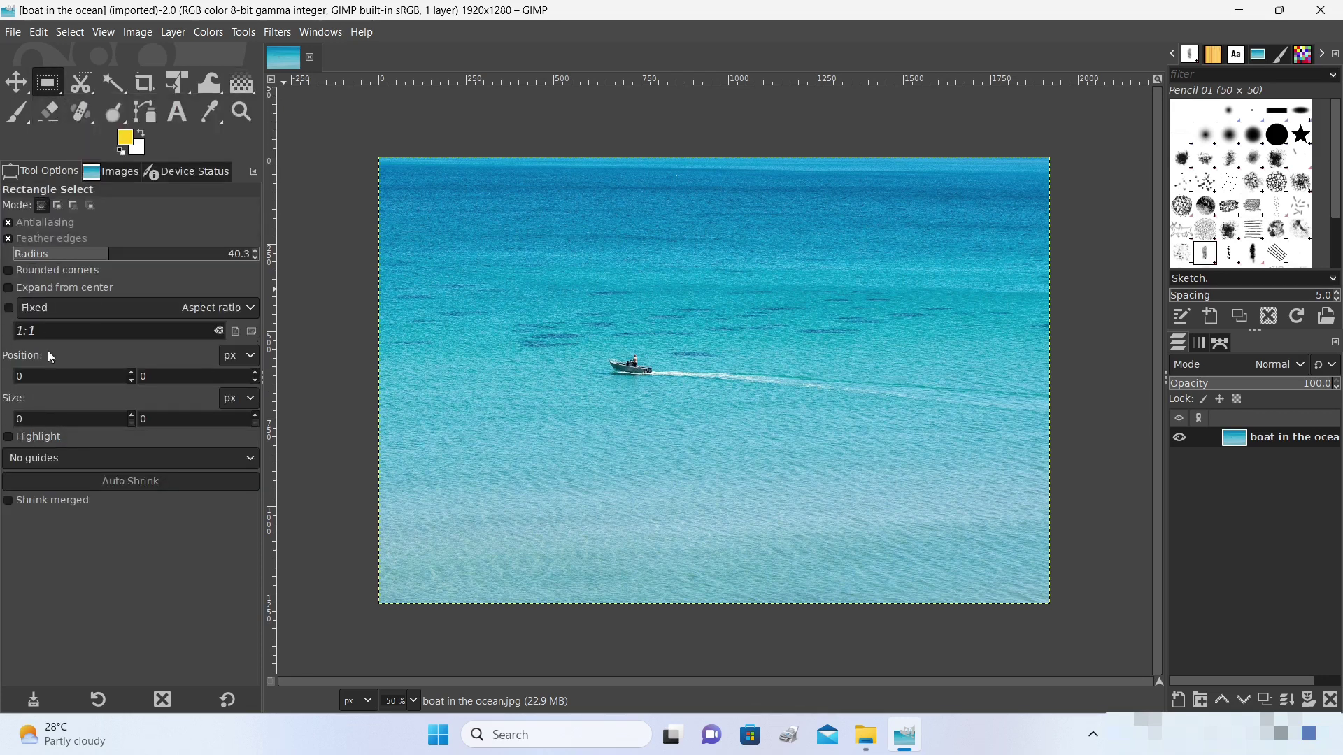
left_click(237, 86)
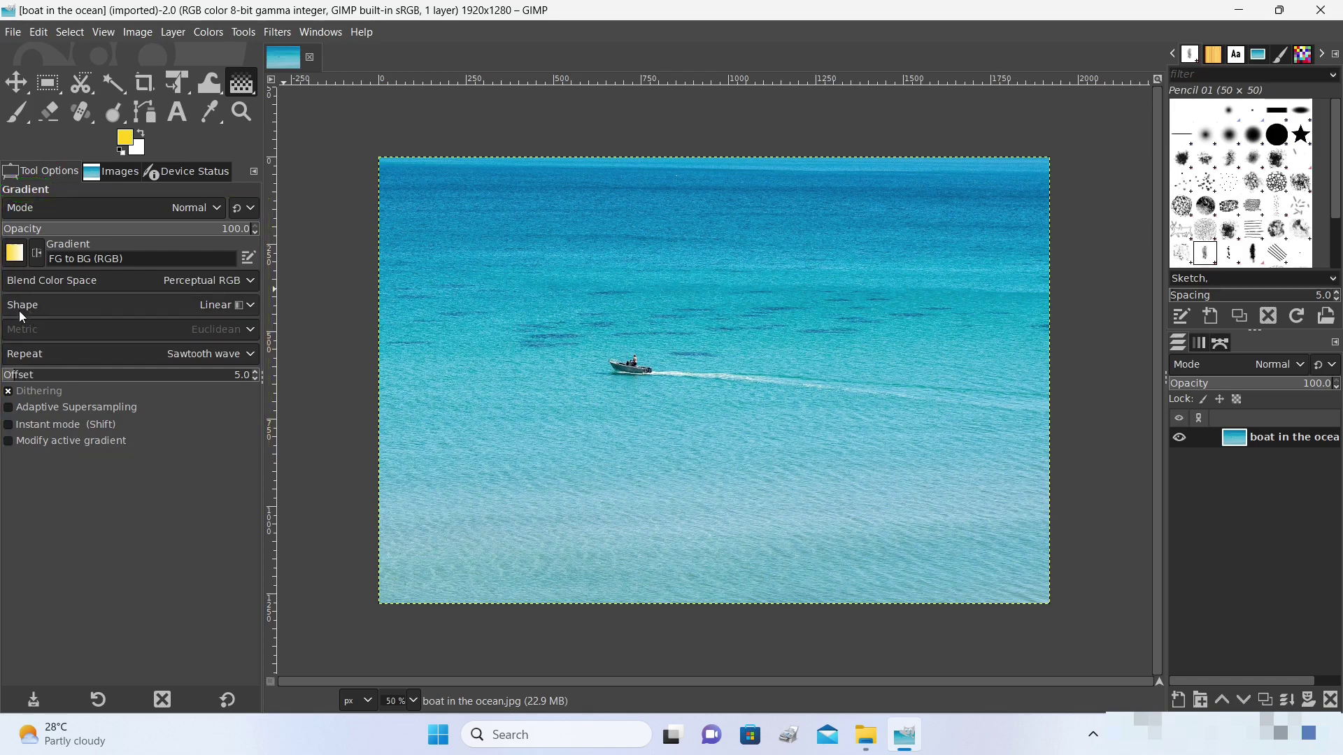
Step: Set the gradient shape to Radial and choose the FG to BG (RGB) gradient
left_click(250, 306)
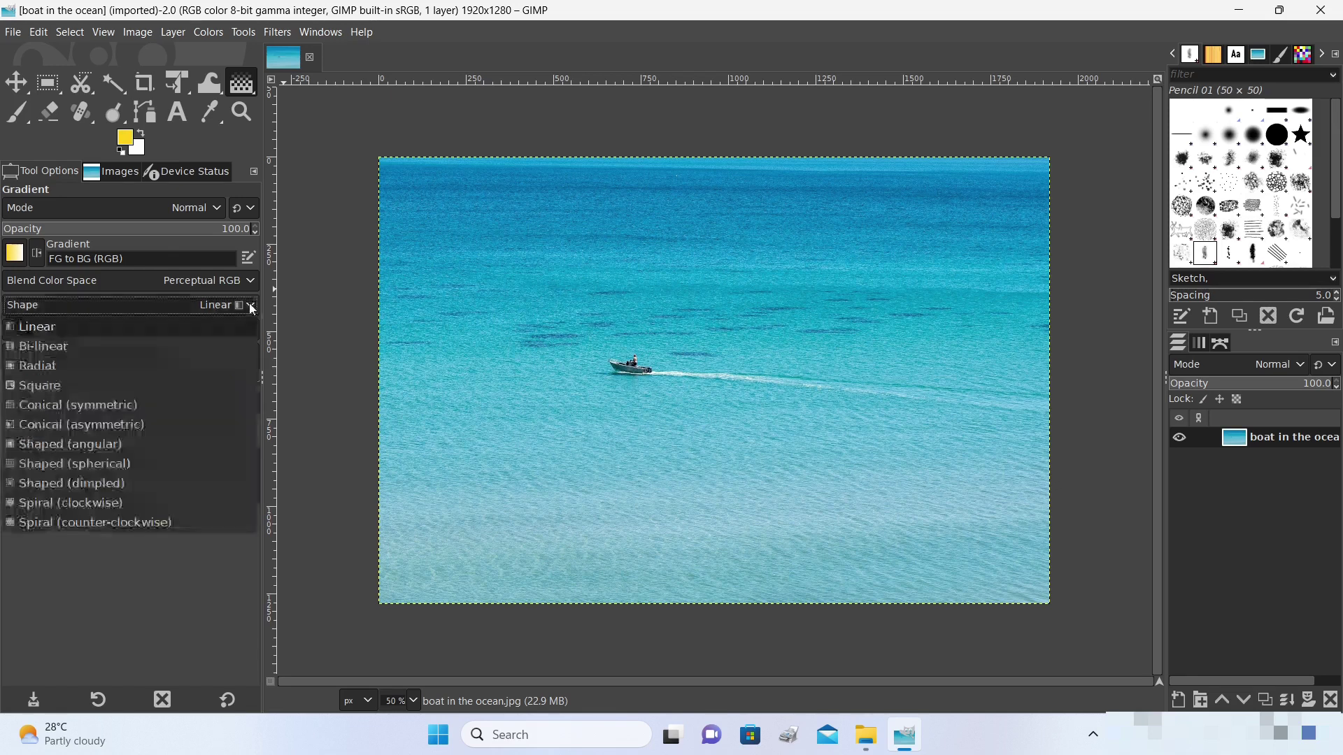
left_click(65, 367)
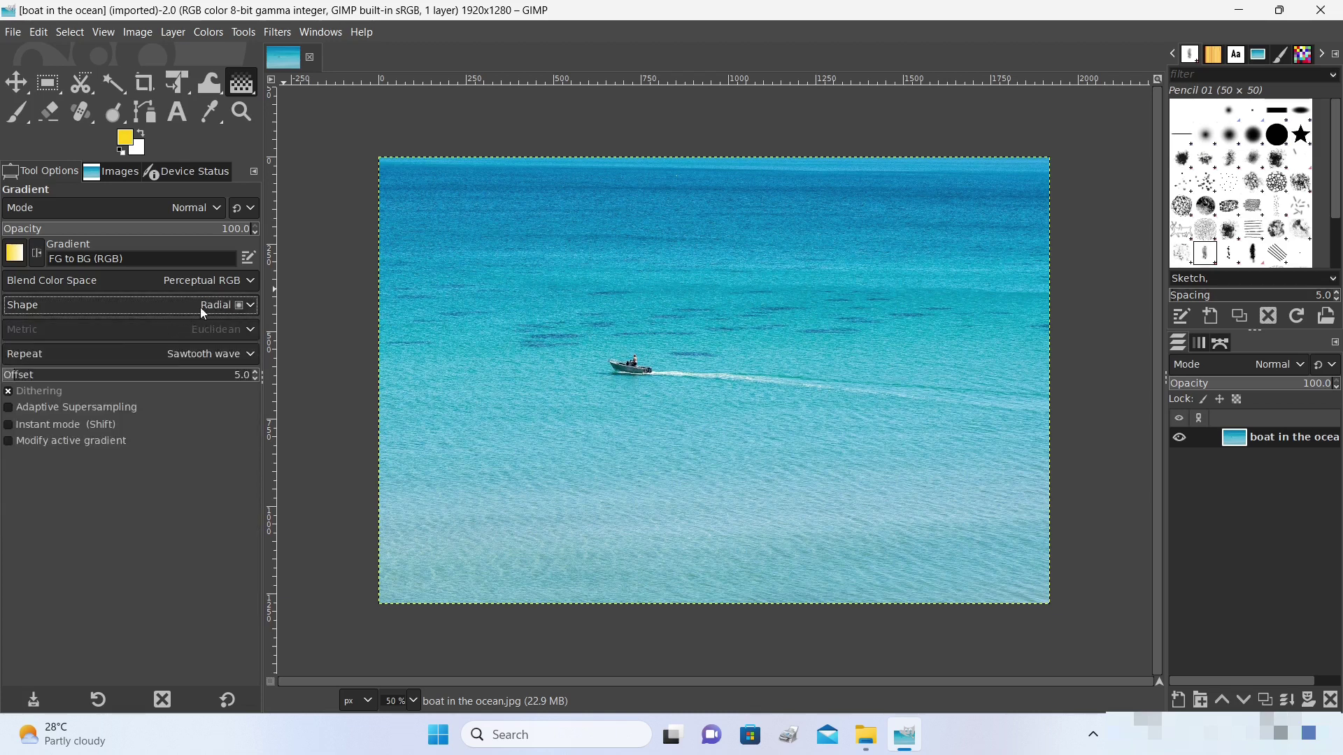
left_click(15, 255)
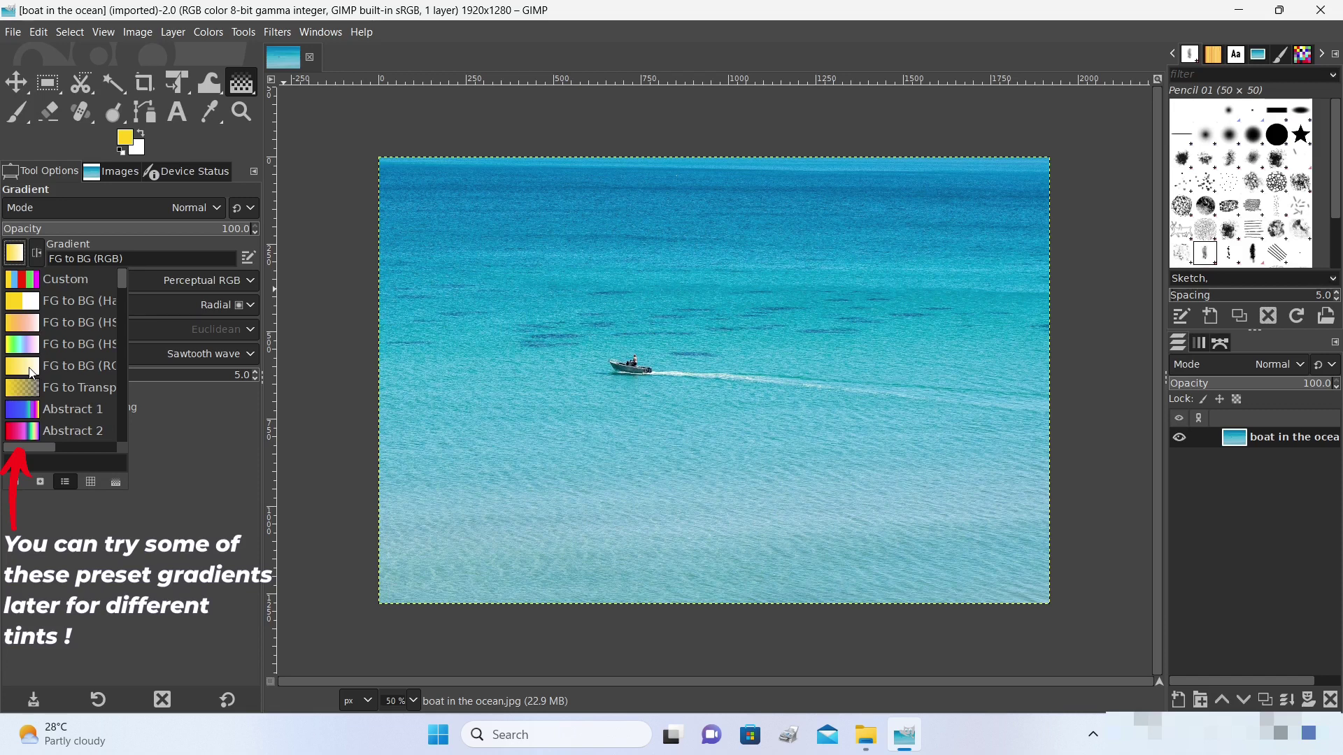
left_click(40, 267)
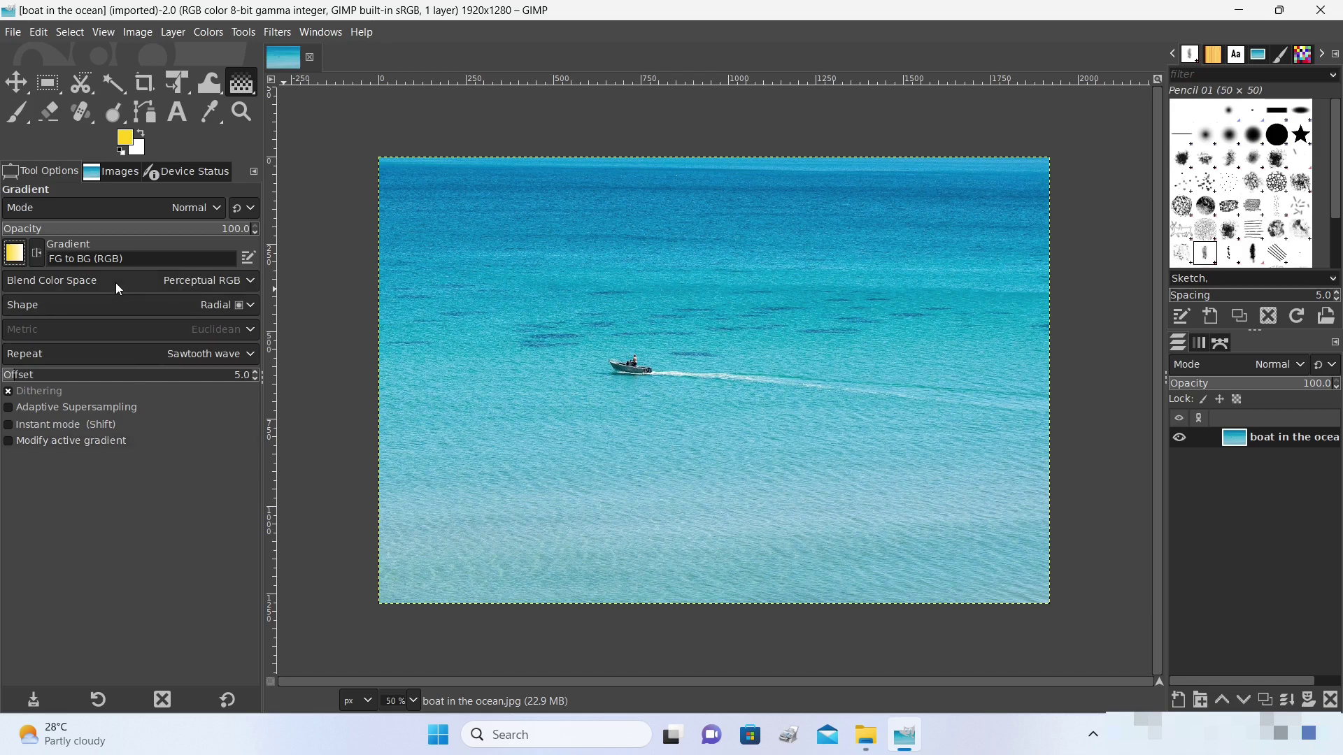
left_click_drag(134, 259, 47, 253)
type("FG to")
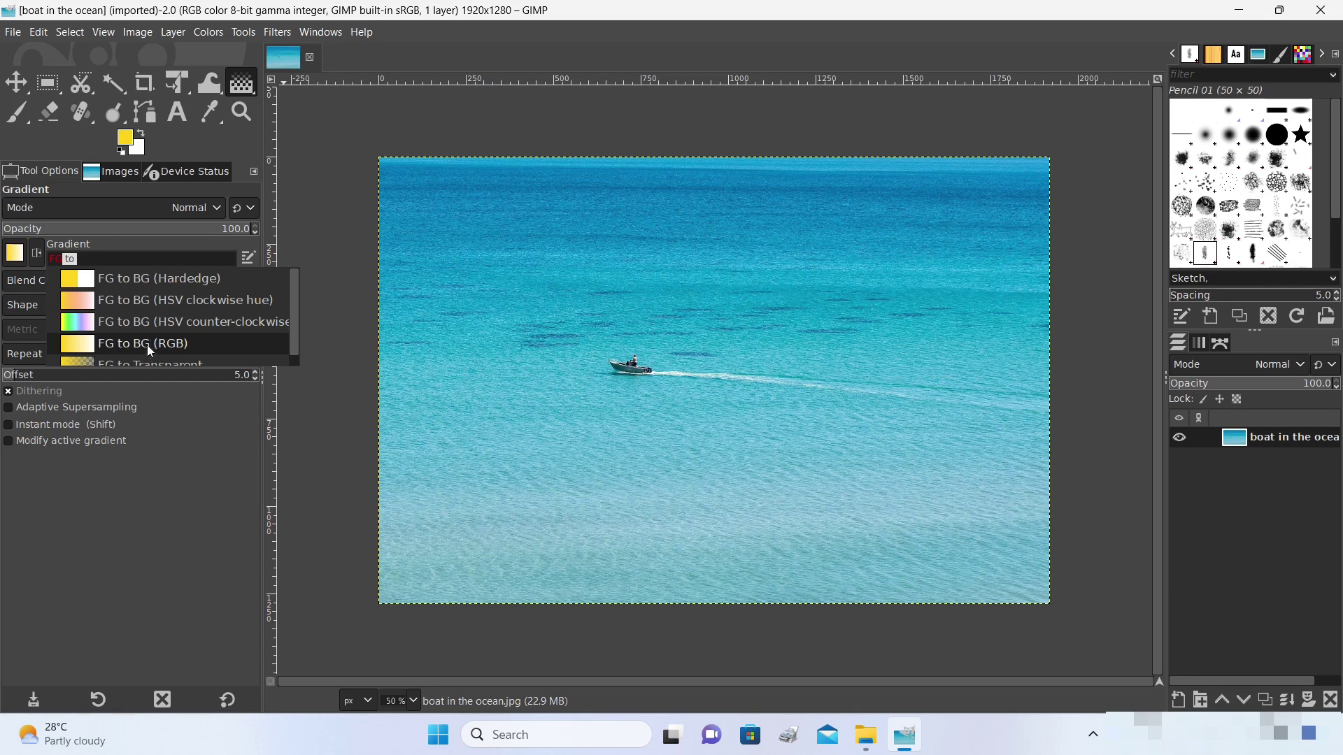
left_click(129, 341)
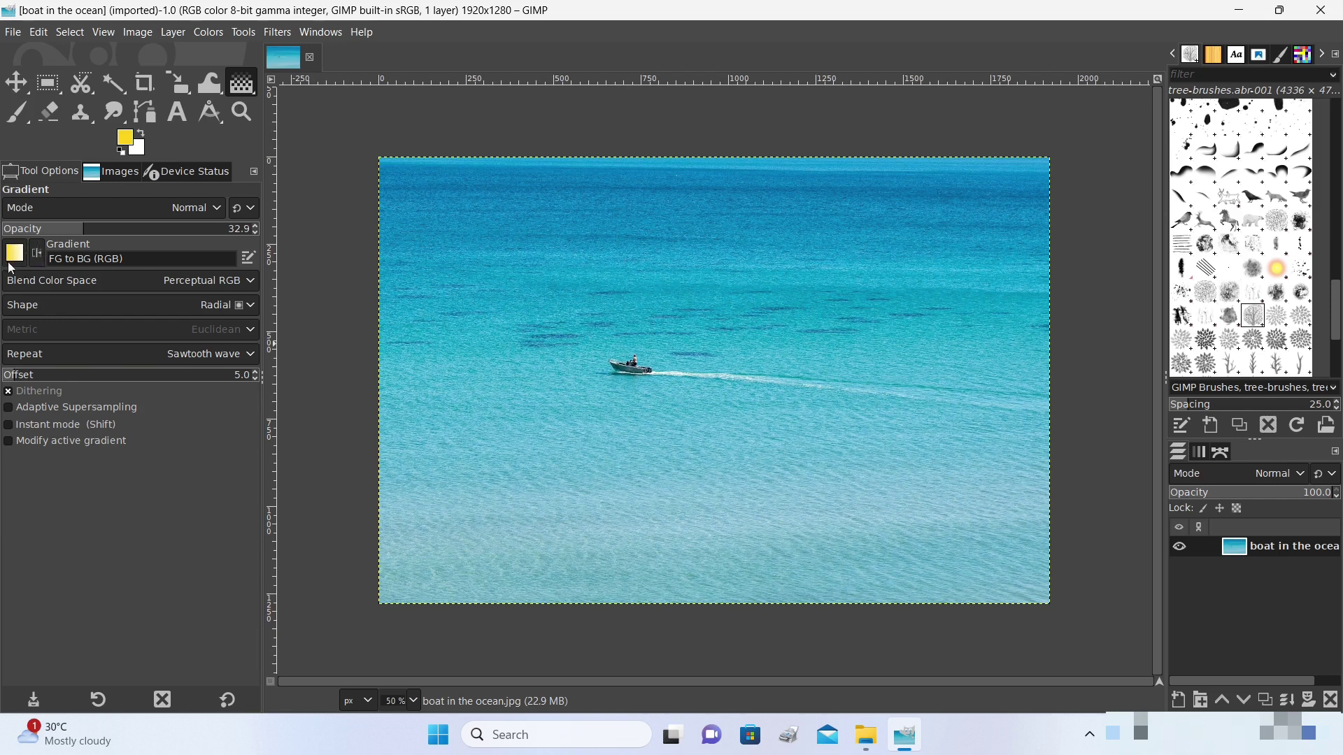
Step: Try ff1e49 as the foreground color, restore it to ffd21e, and look through the gradient presets
left_click(128, 144)
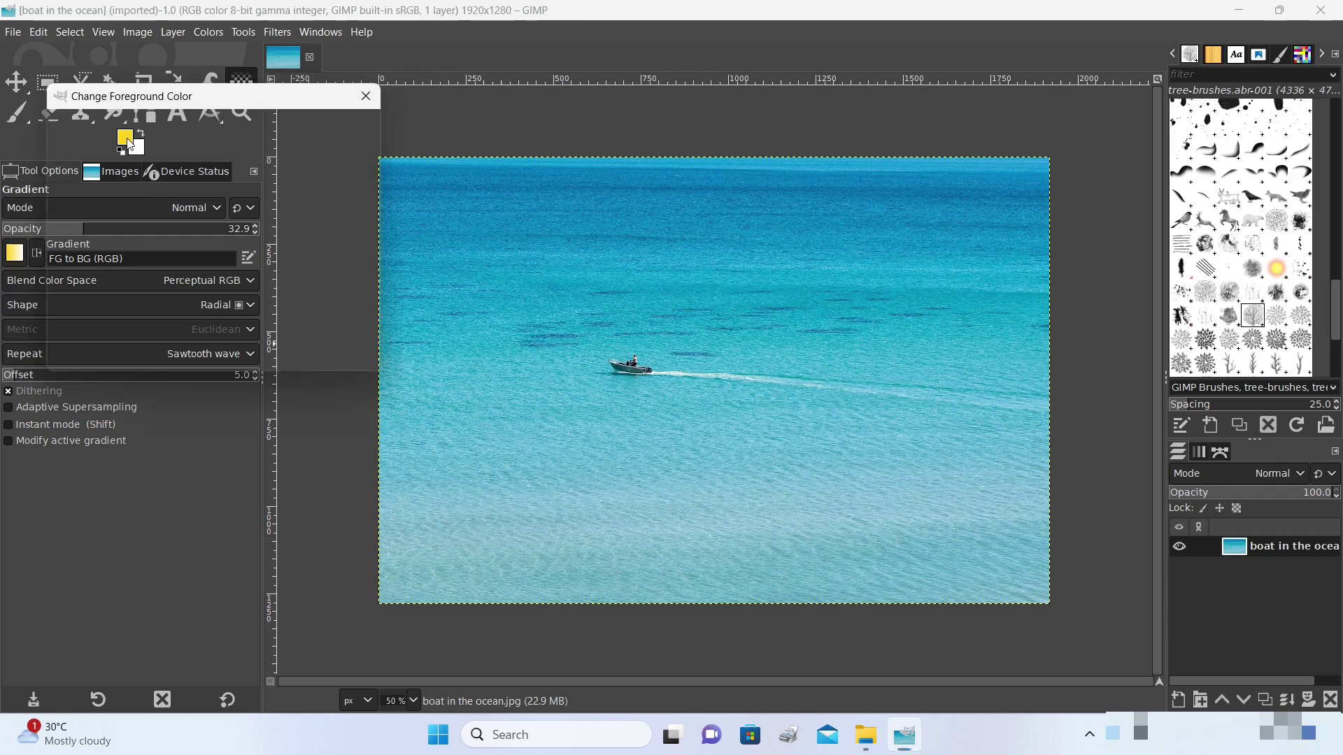
left_click(174, 145)
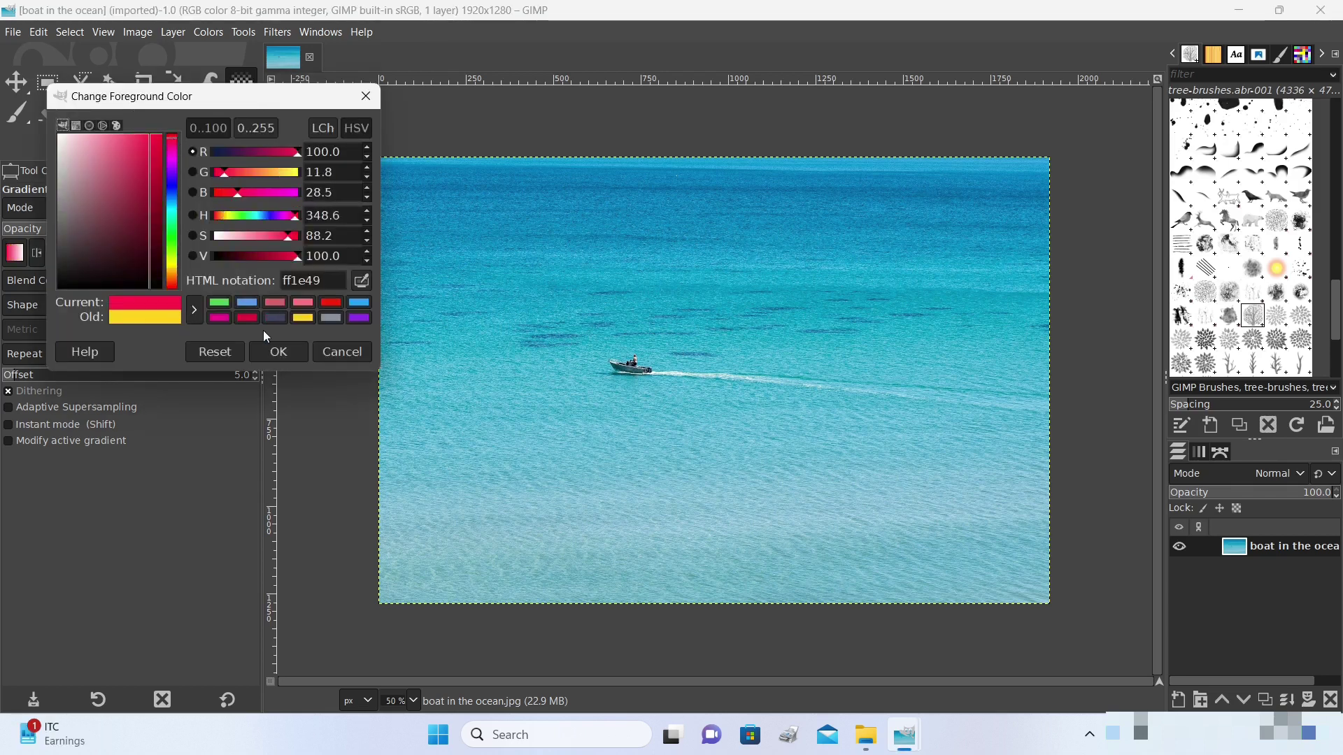
left_click(276, 352)
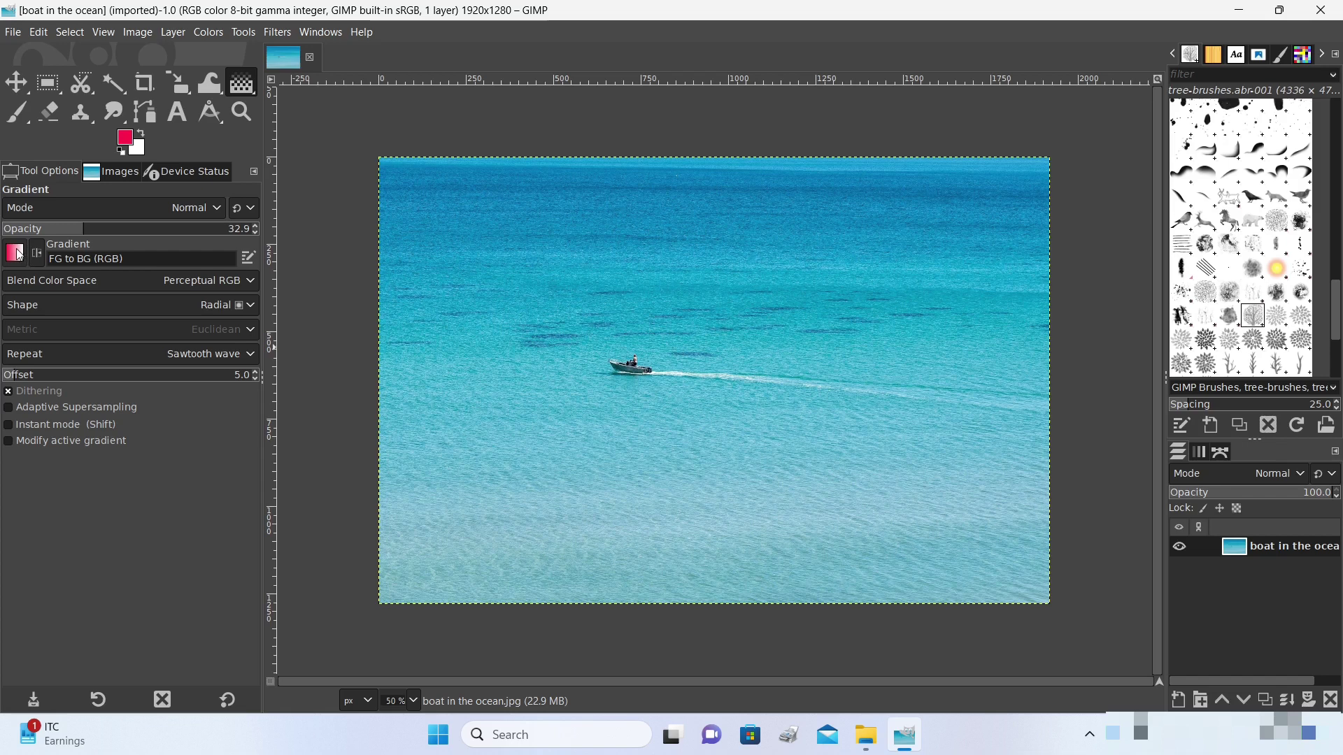
left_click(127, 139)
left_click(303, 318)
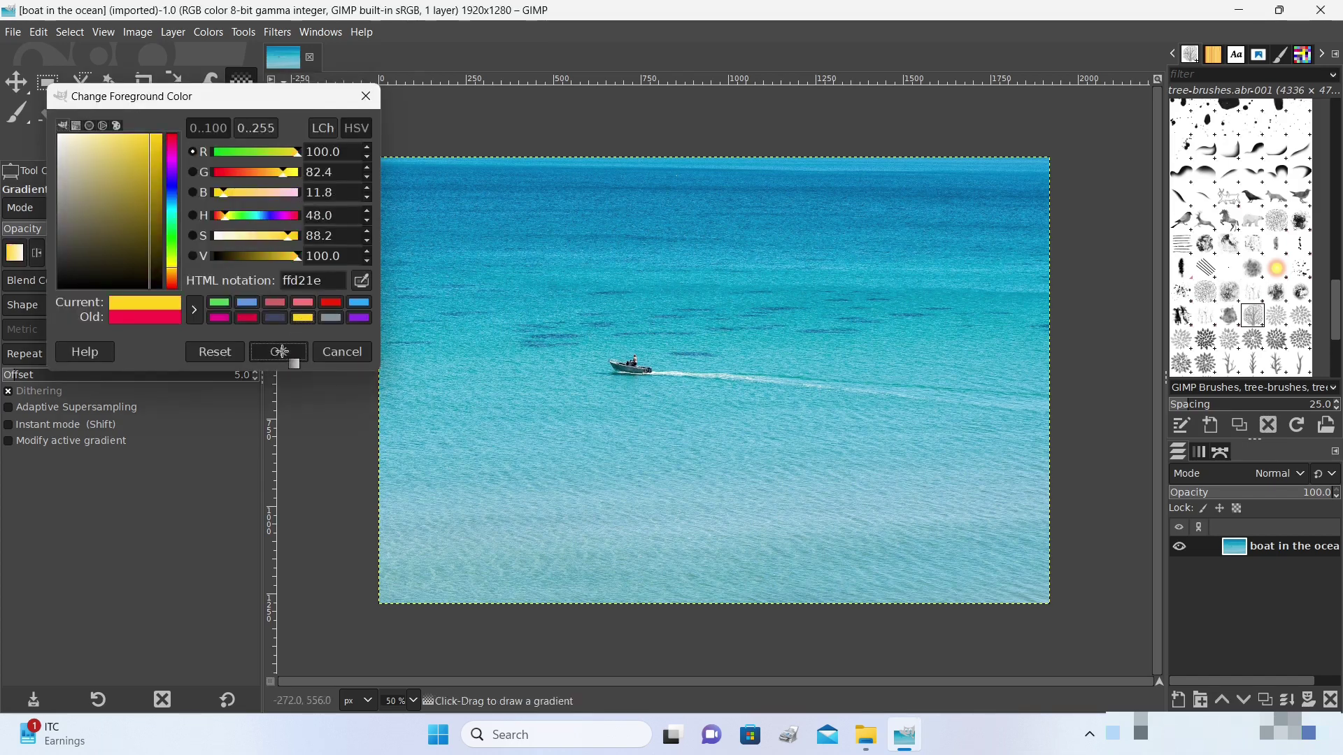
left_click(278, 352)
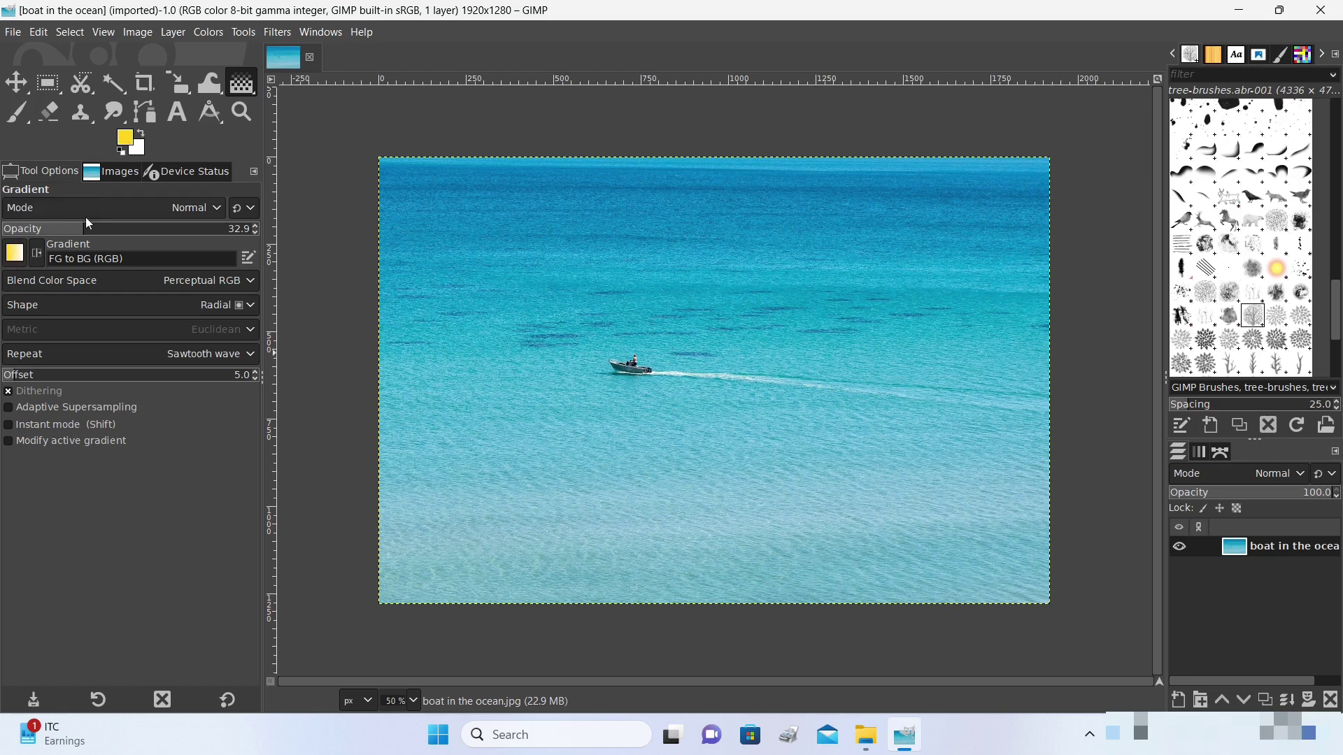
left_click(15, 254)
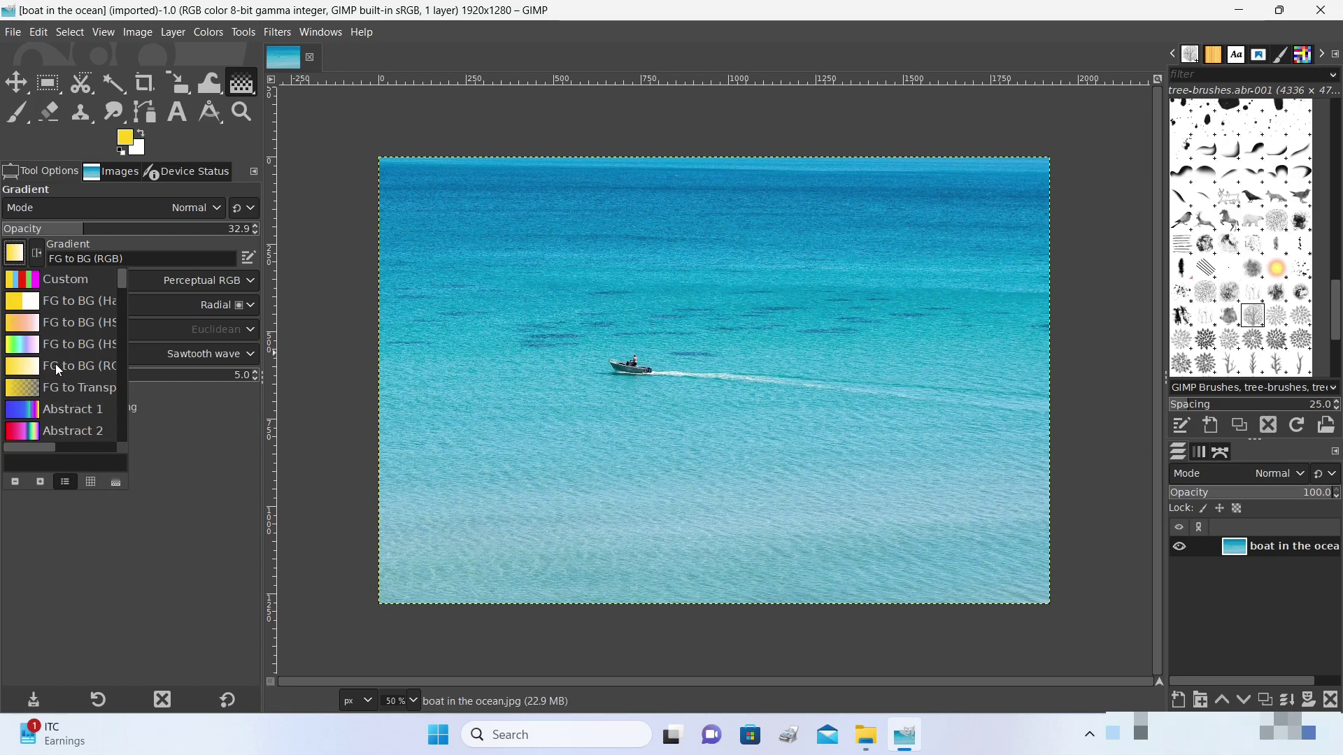
left_click(195, 439)
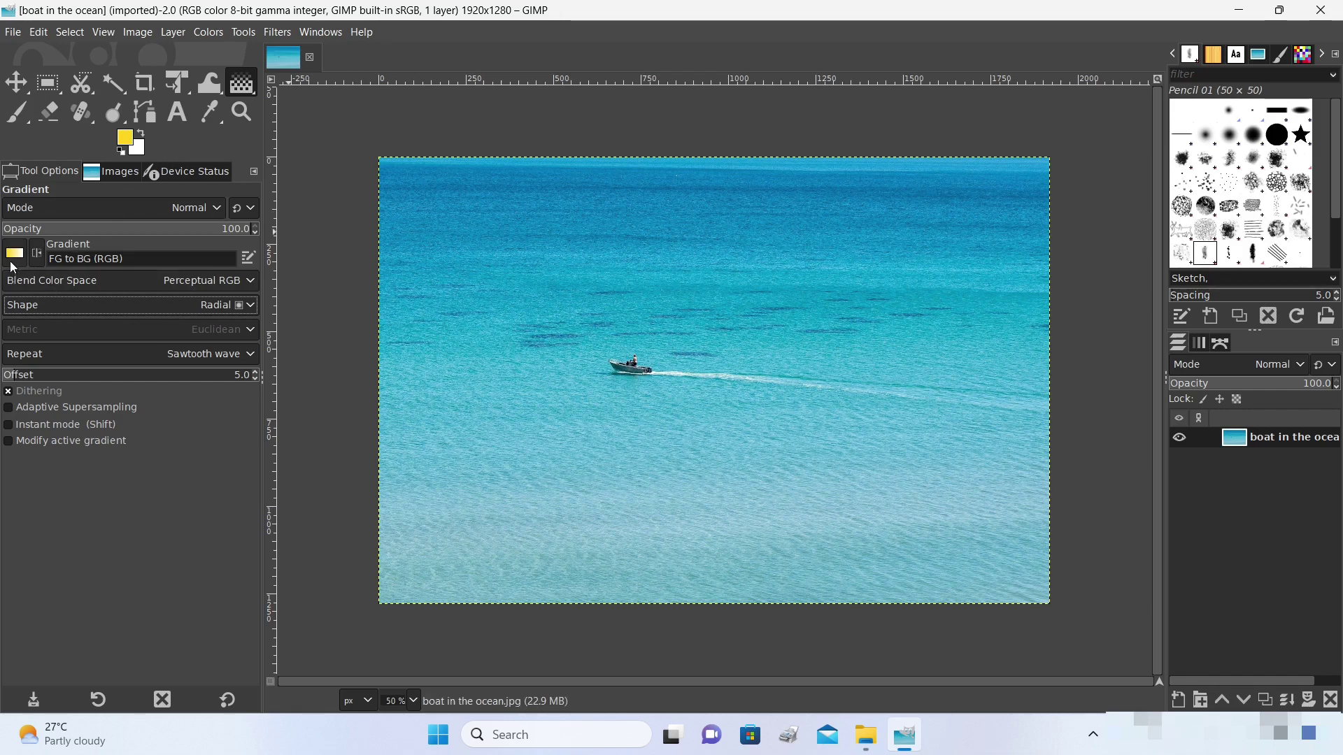
Step: Draw the gradient diagonally from beyond the image's upper-left corner to beyond its lower-right corner, adding stops at about 24.66, 53.58 and 77.75
left_click(338, 128)
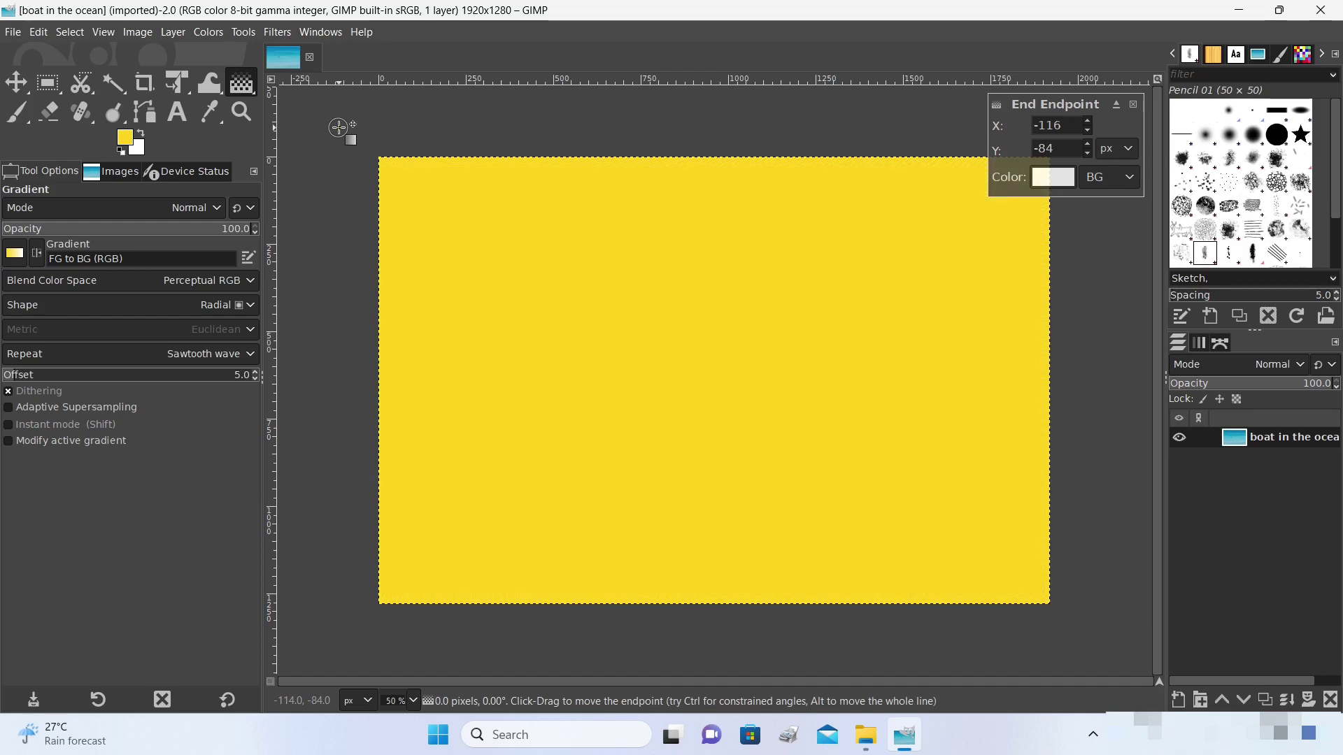
left_click_drag(339, 127, 1118, 645)
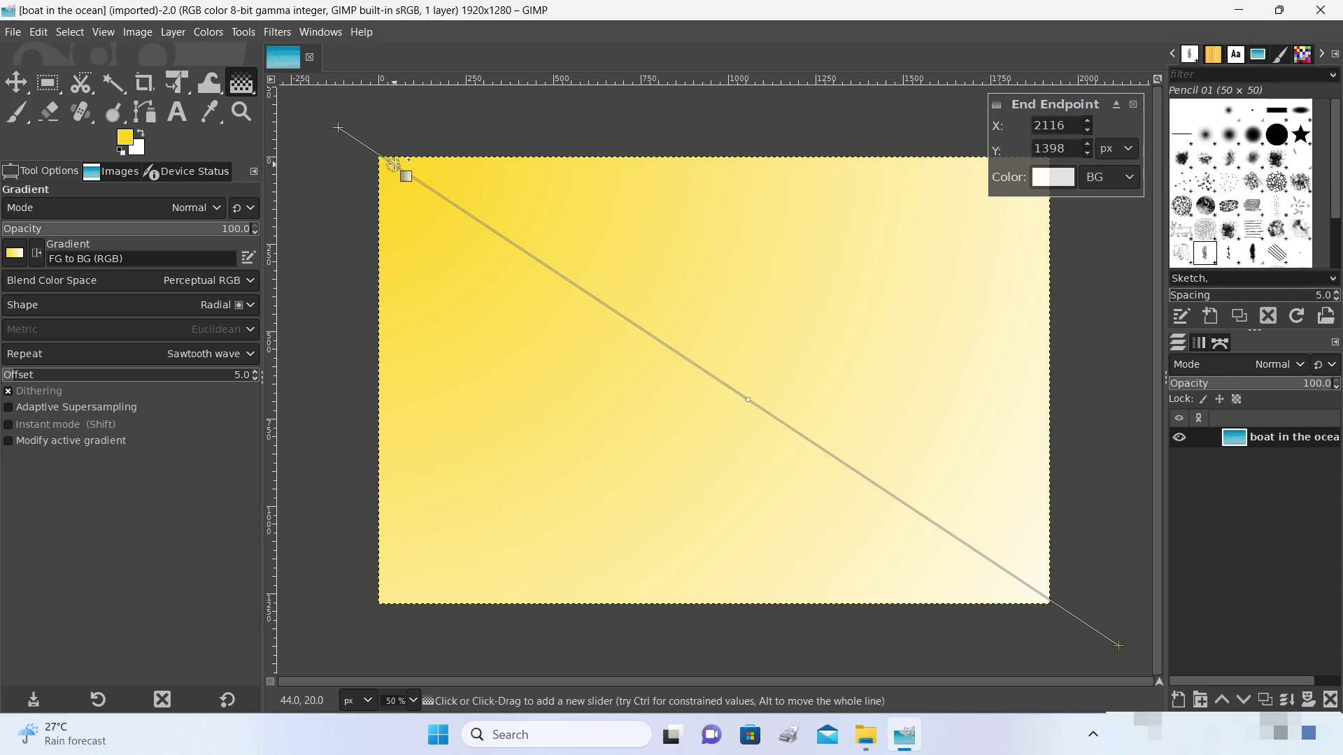
left_click(560, 275)
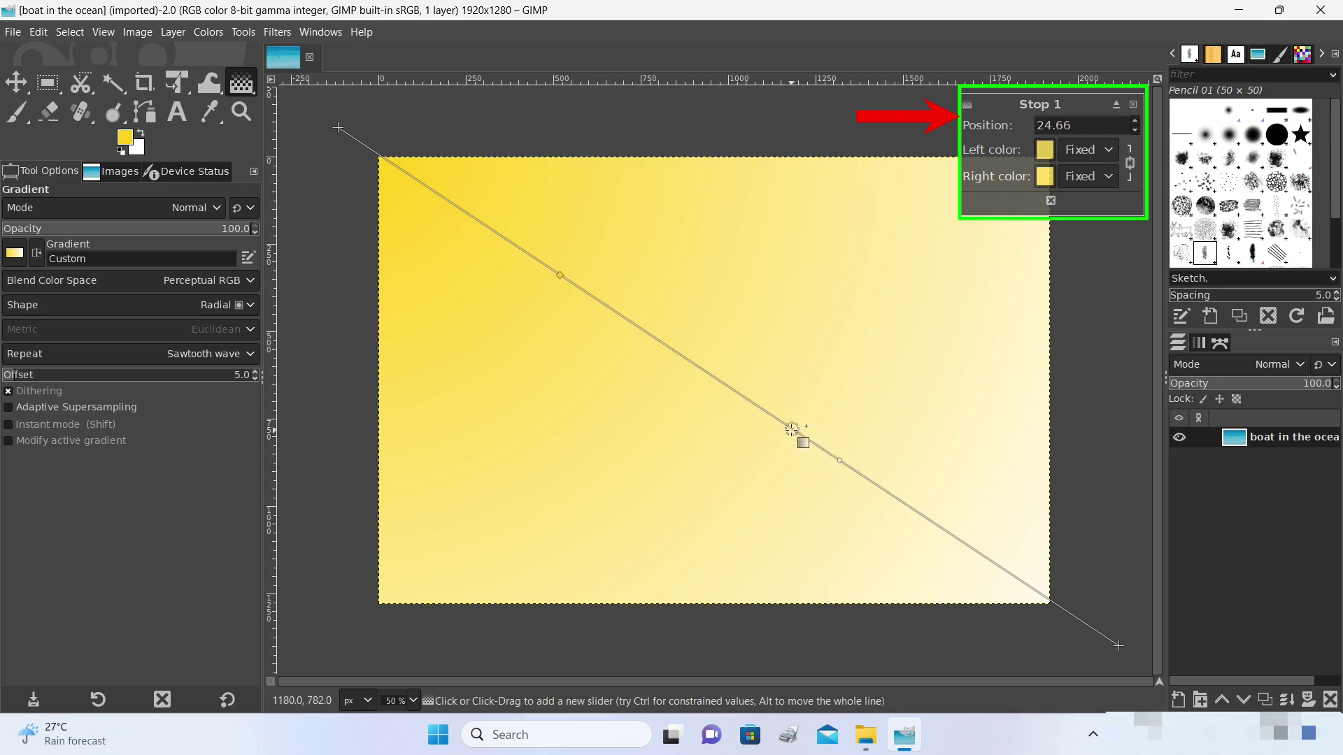
left_click(775, 418)
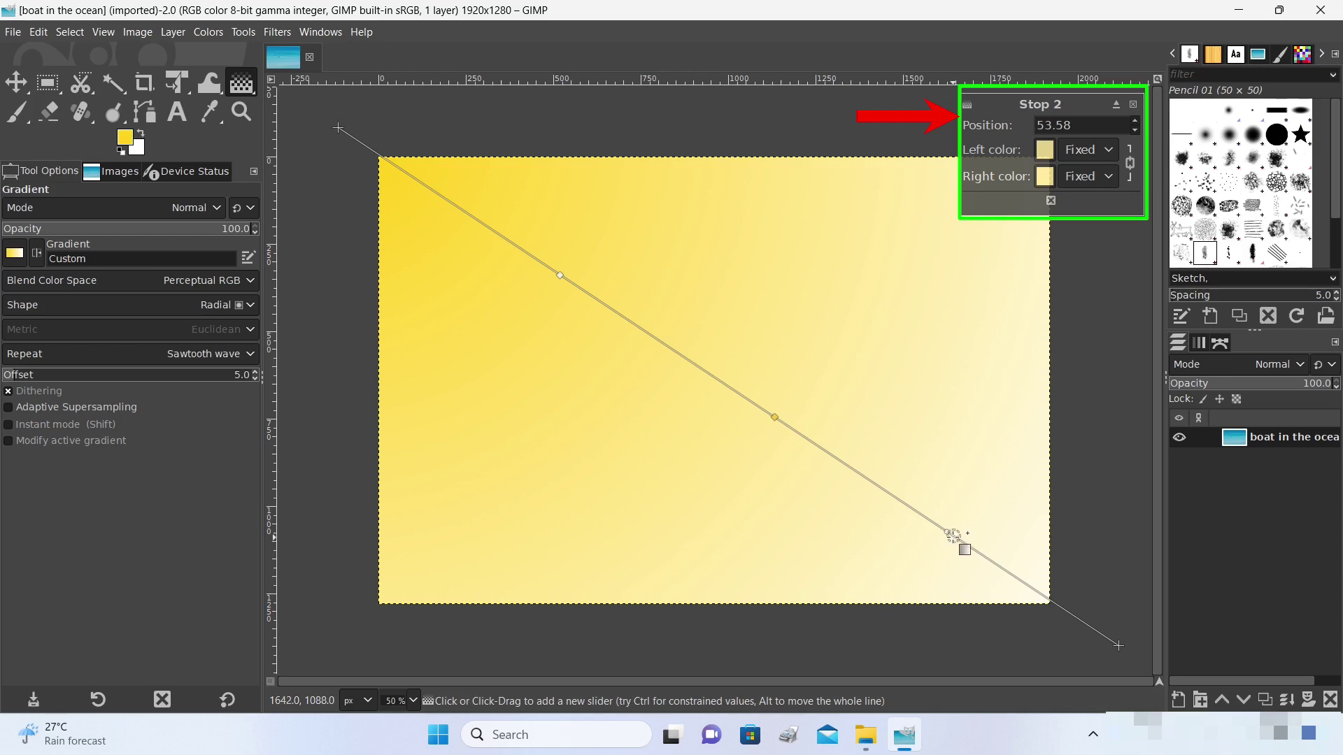
left_click(953, 536)
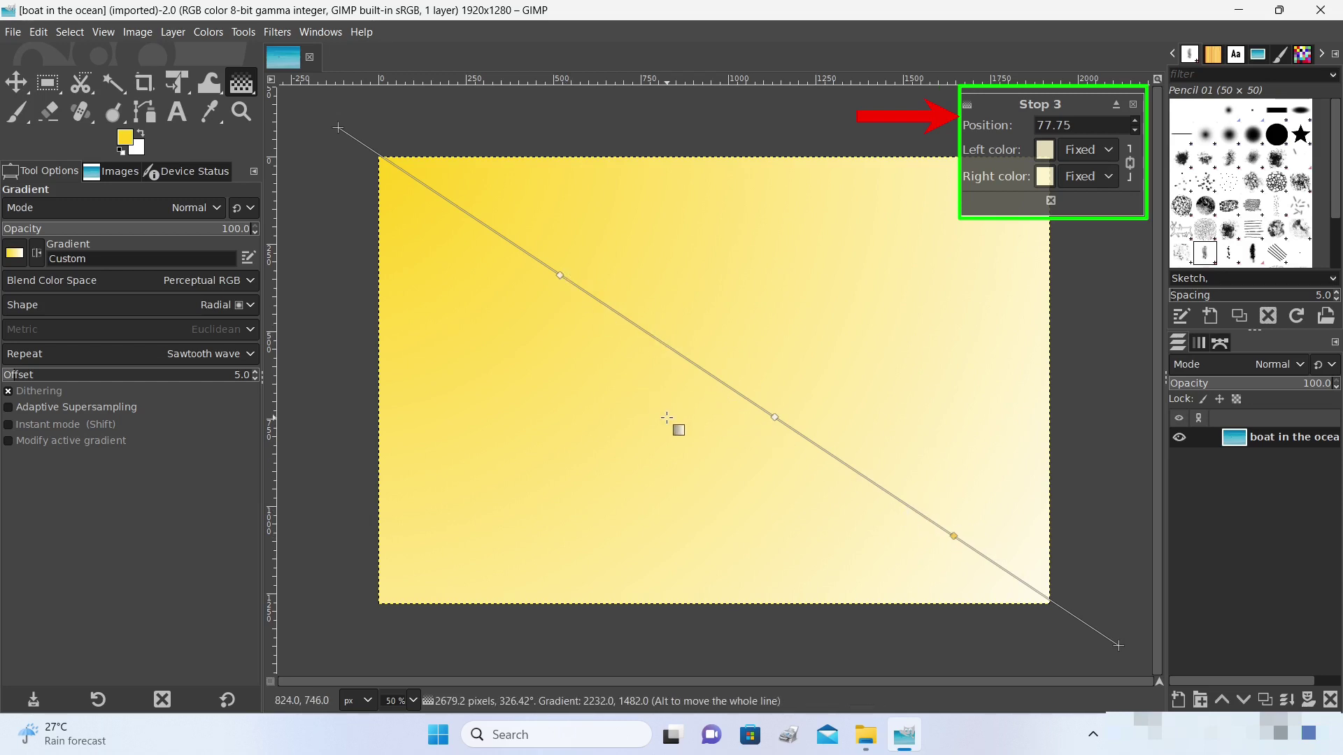
Step: Review the settings of the three stops and both endpoints on the gradient line
left_click(559, 275)
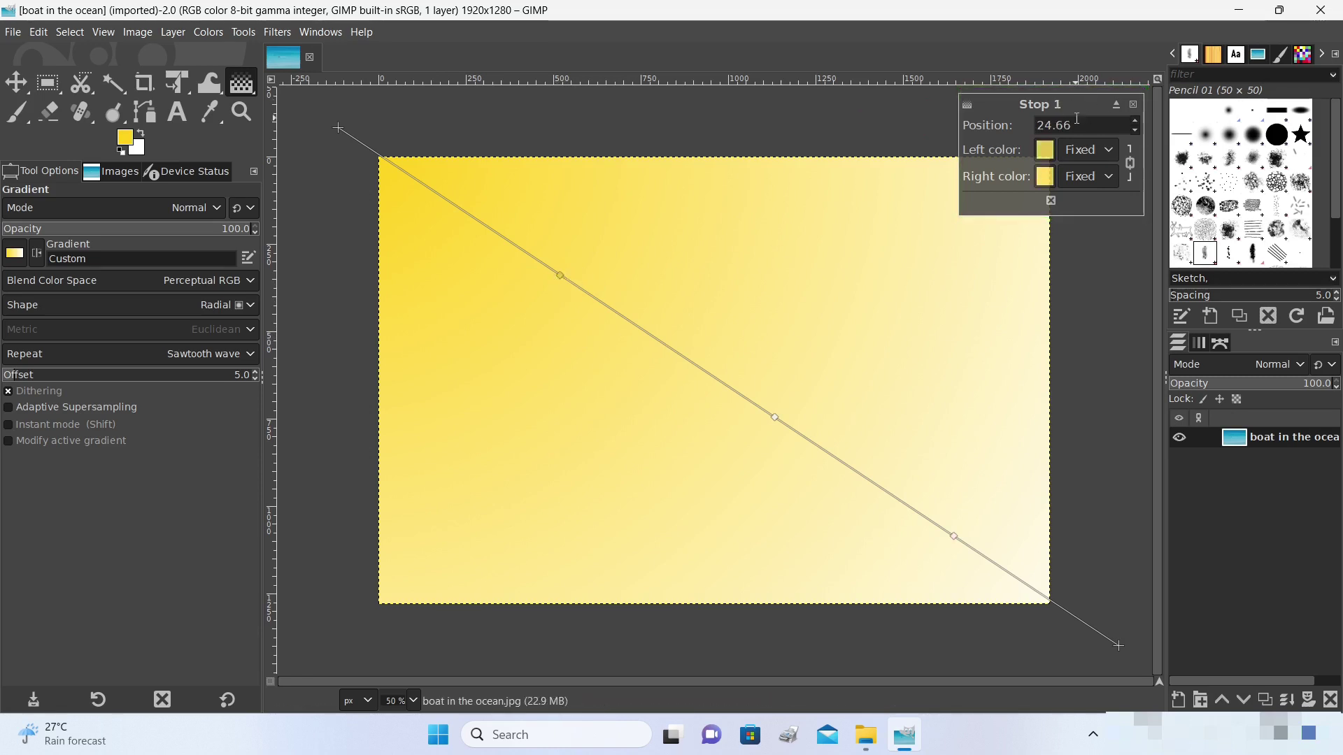
left_click(775, 418)
left_click_drag(954, 536, 955, 538)
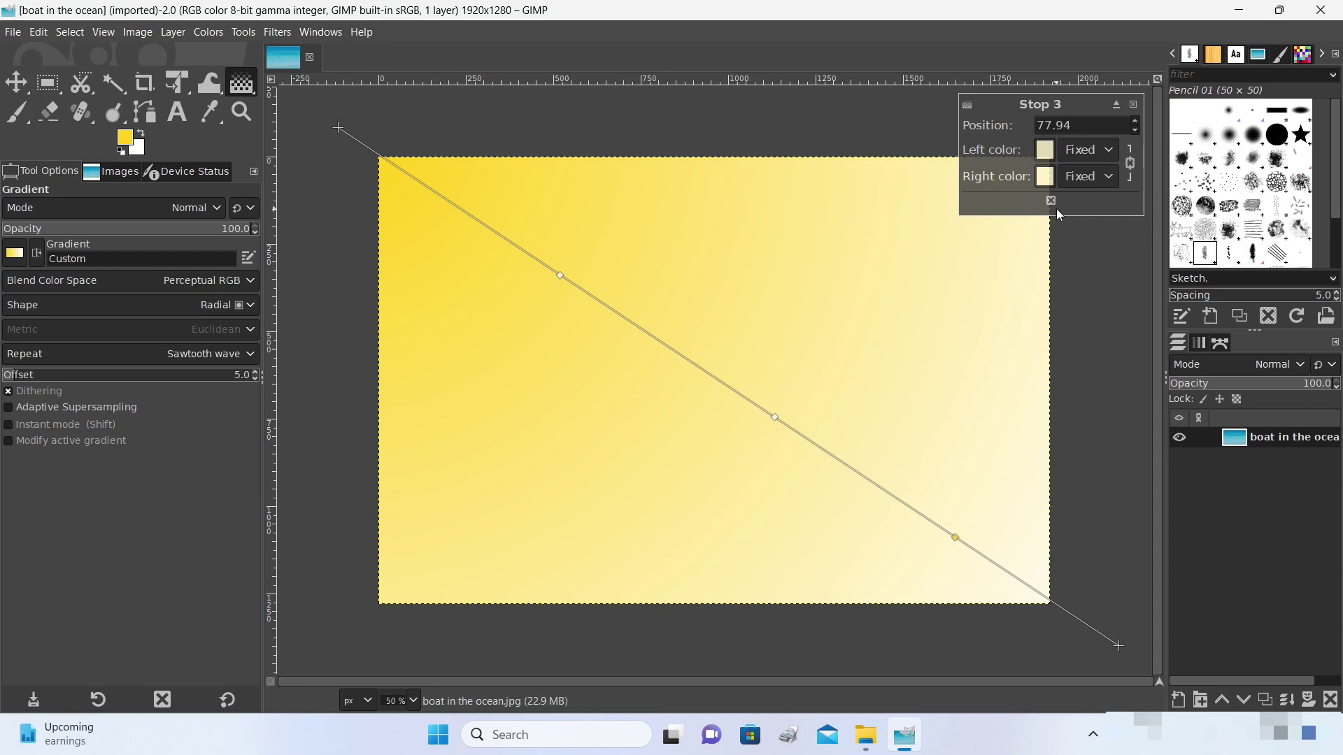
left_click(1119, 645)
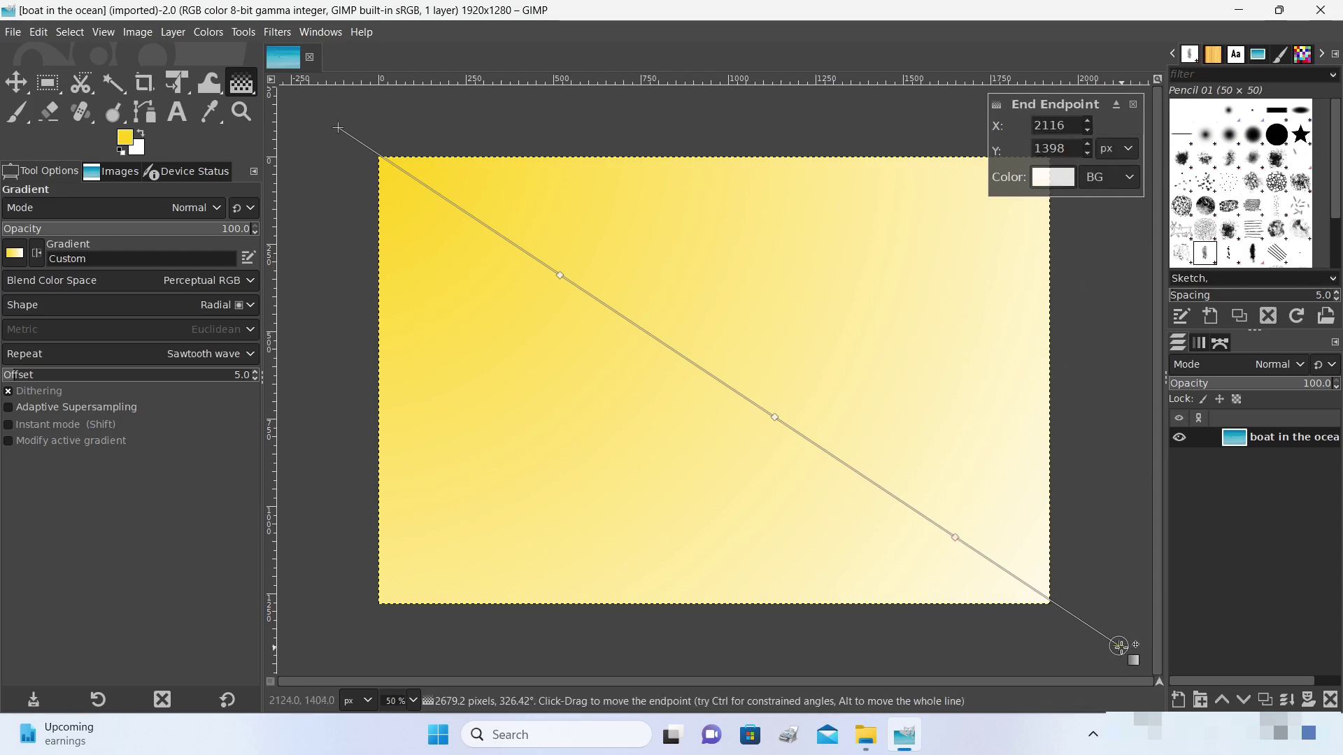
left_click_drag(338, 128, 337, 131)
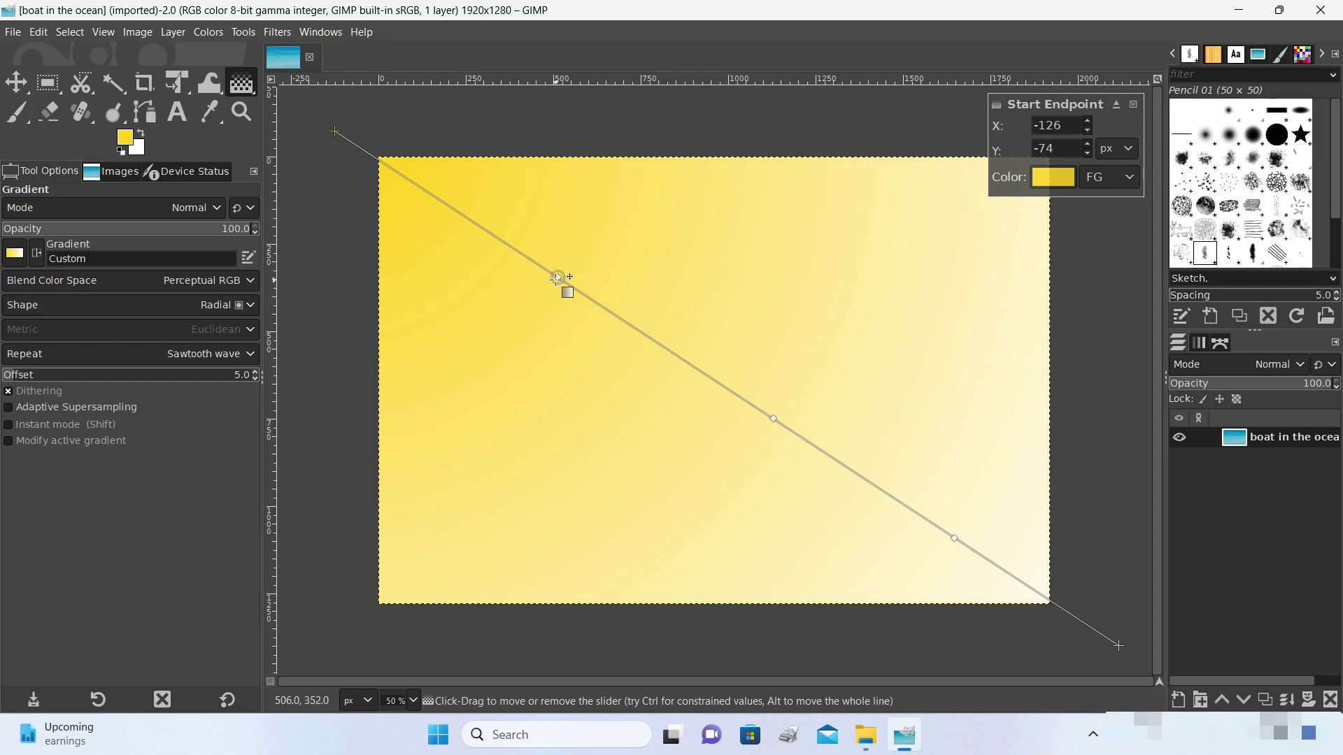
Step: Set the blending of the midpoint between the start endpoint and the first stop to Step
left_click(465, 217)
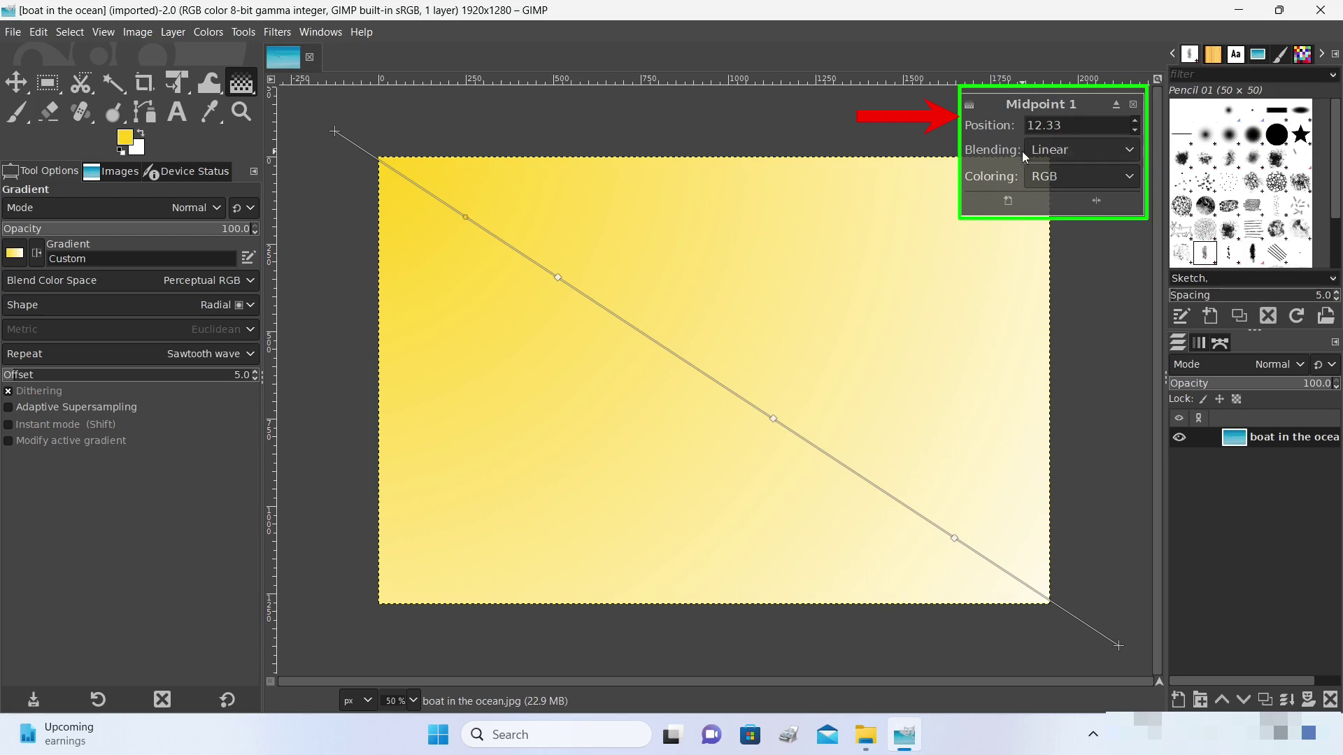
left_click(1073, 150)
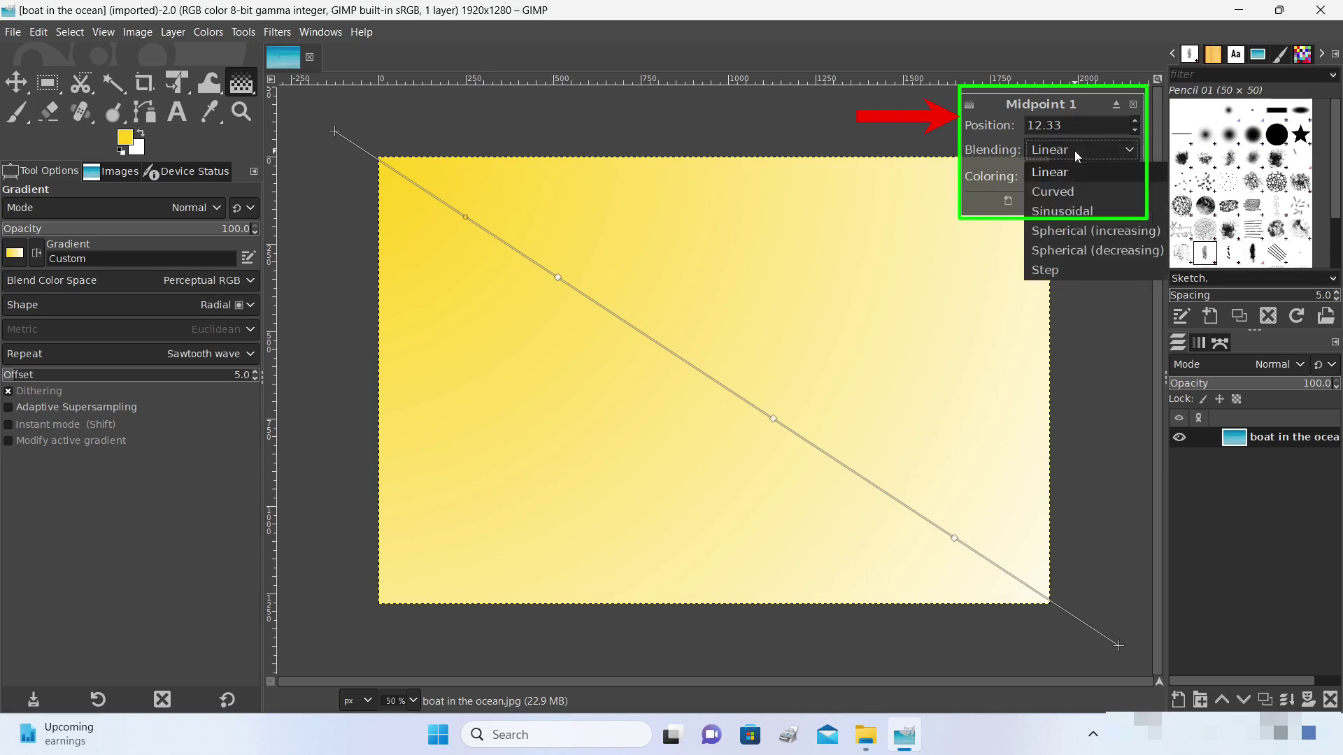
left_click(1066, 270)
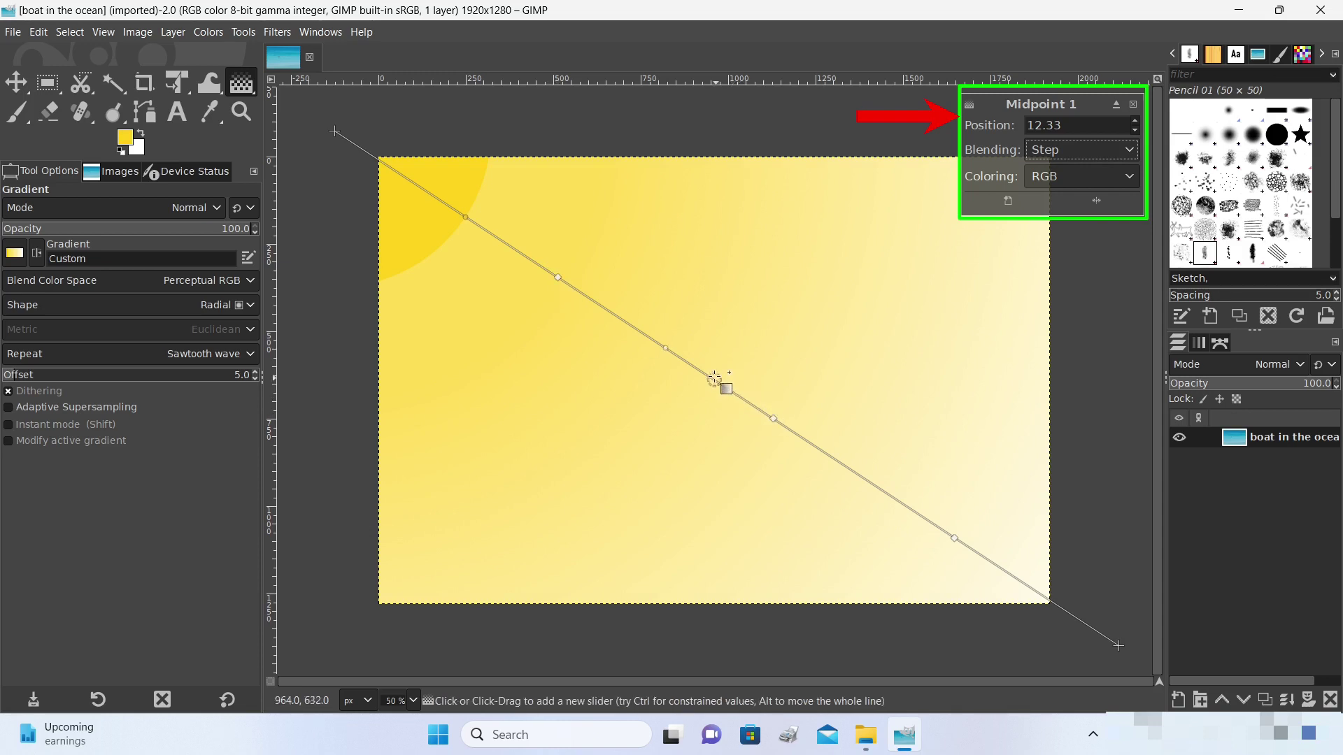
Step: Set the blending of the second, third and fourth midpoints on the gradient line to Step
left_click(665, 347)
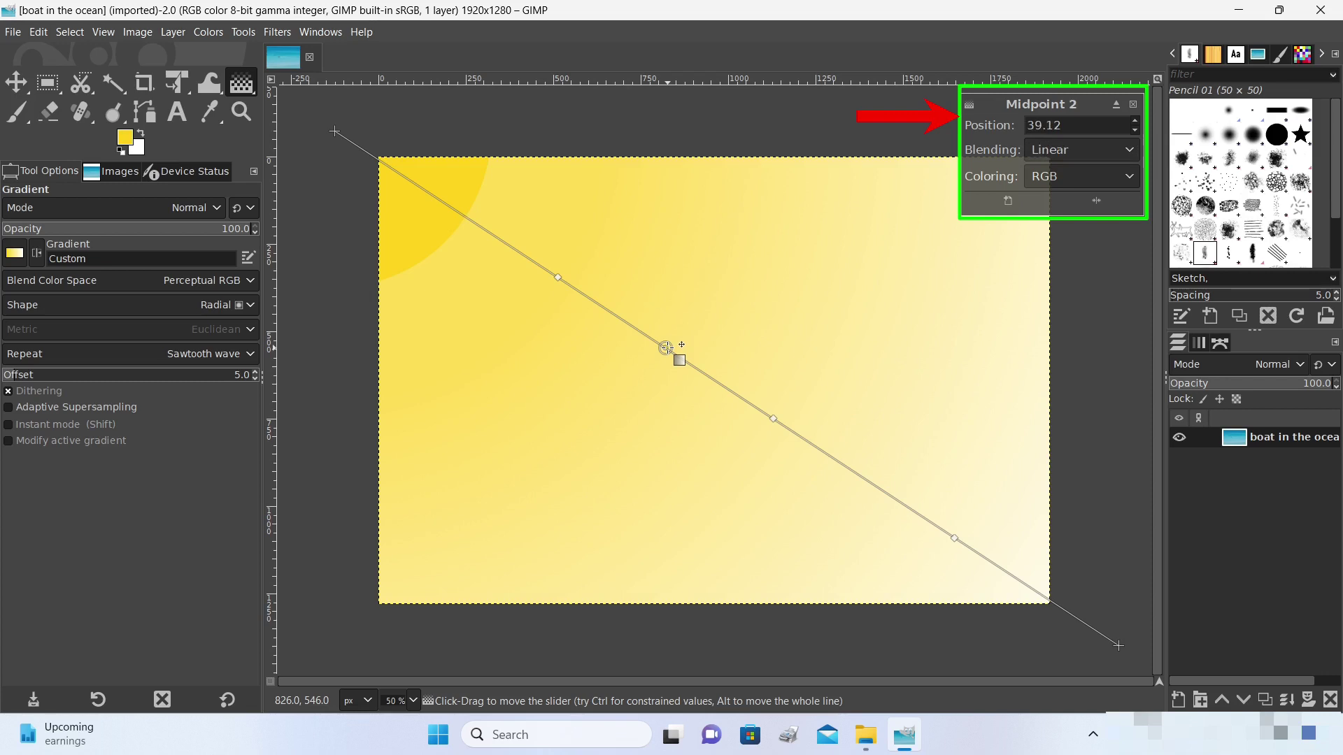
left_click(1052, 149)
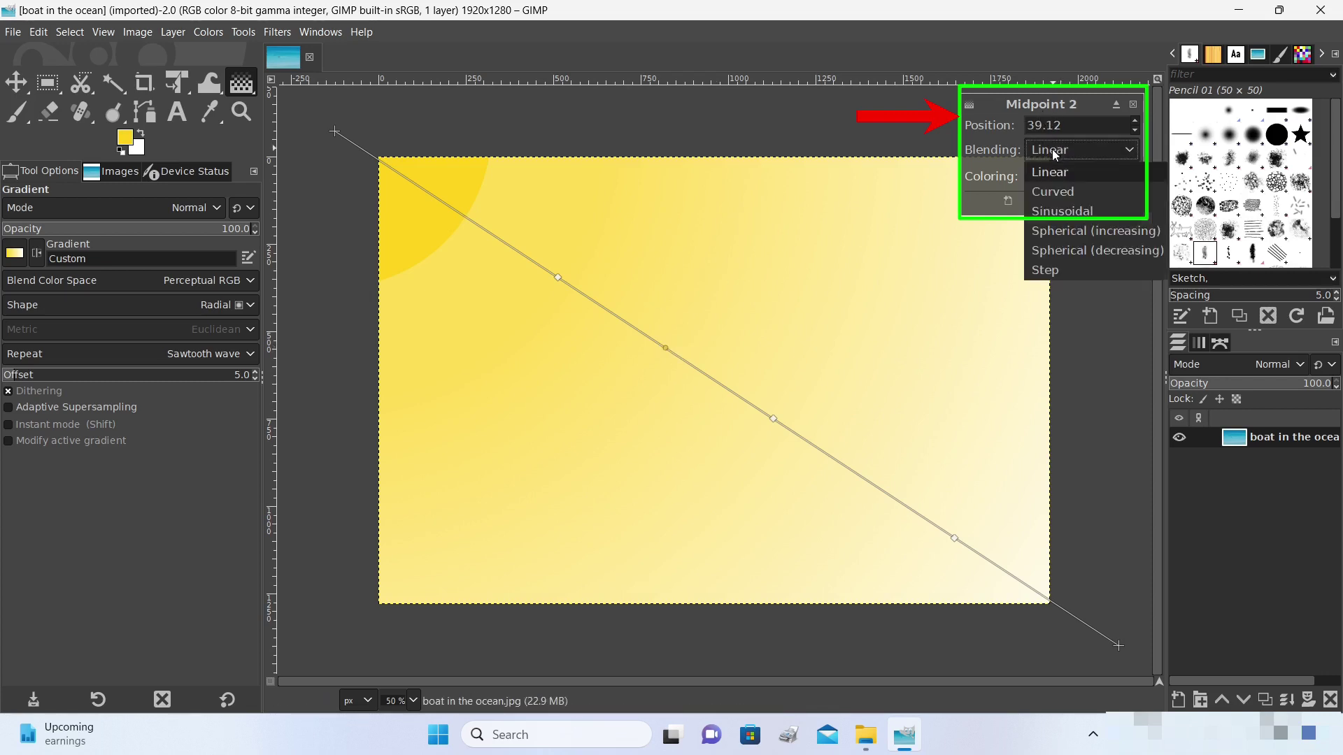
left_click(1059, 267)
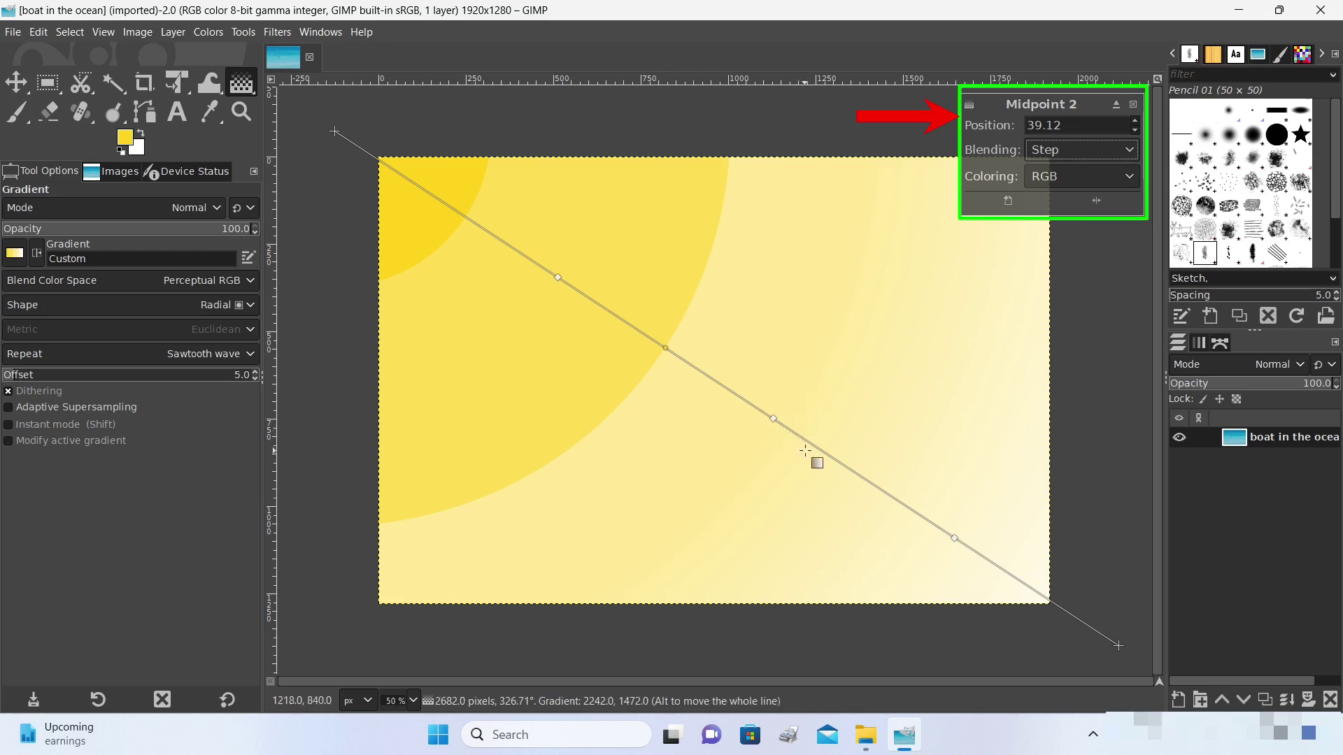
left_click(863, 478)
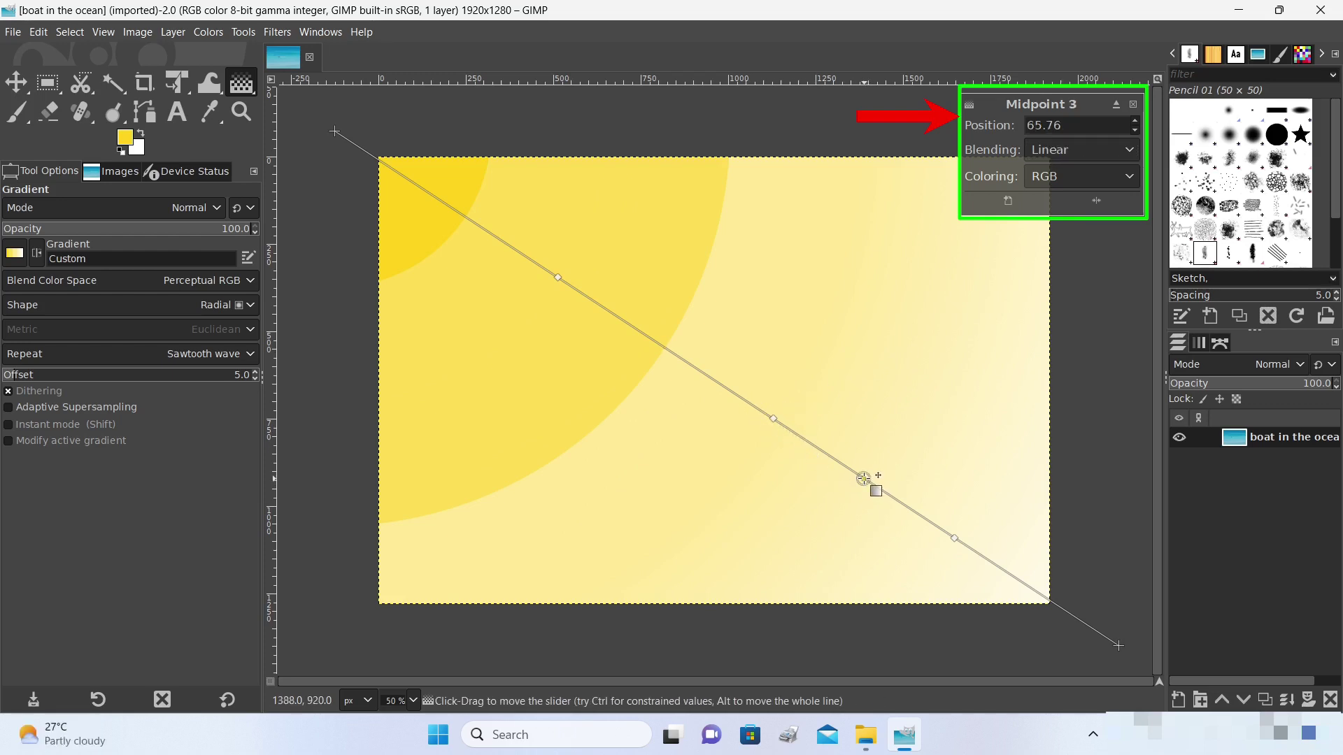
left_click(1102, 148)
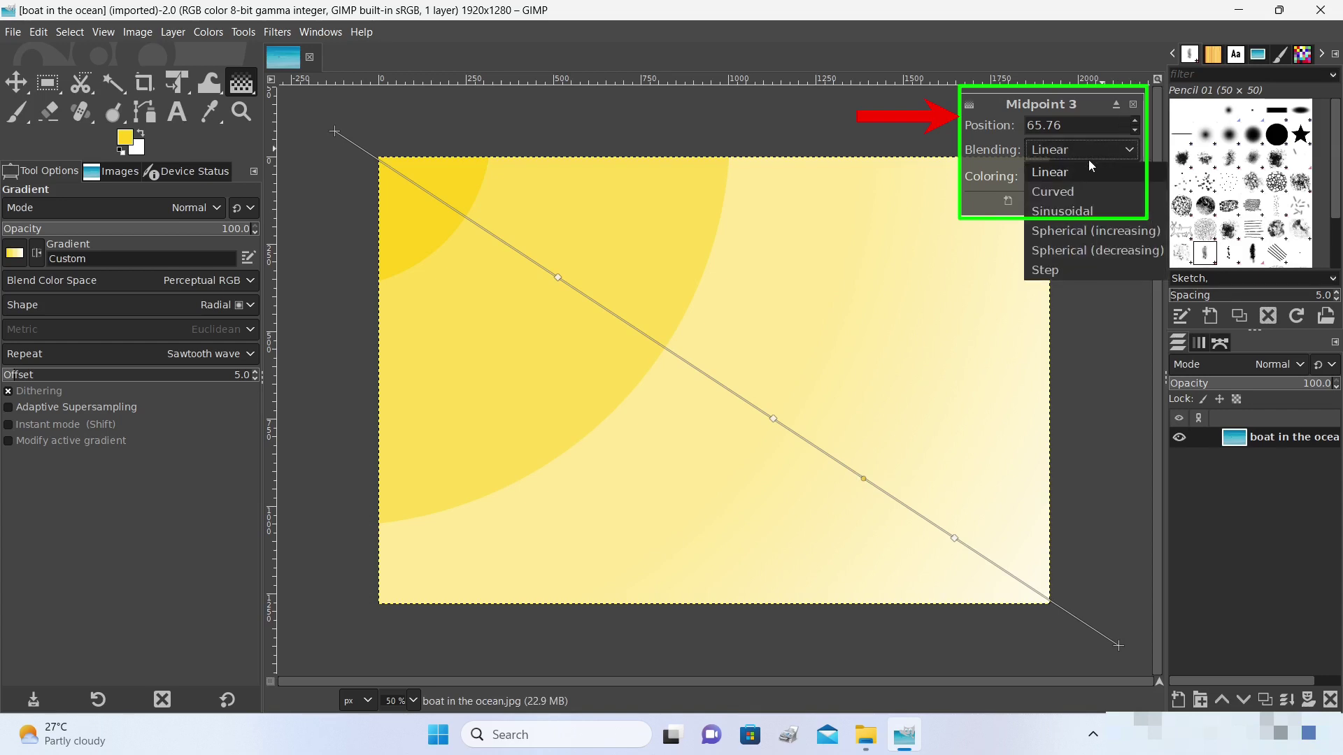
left_click(1052, 271)
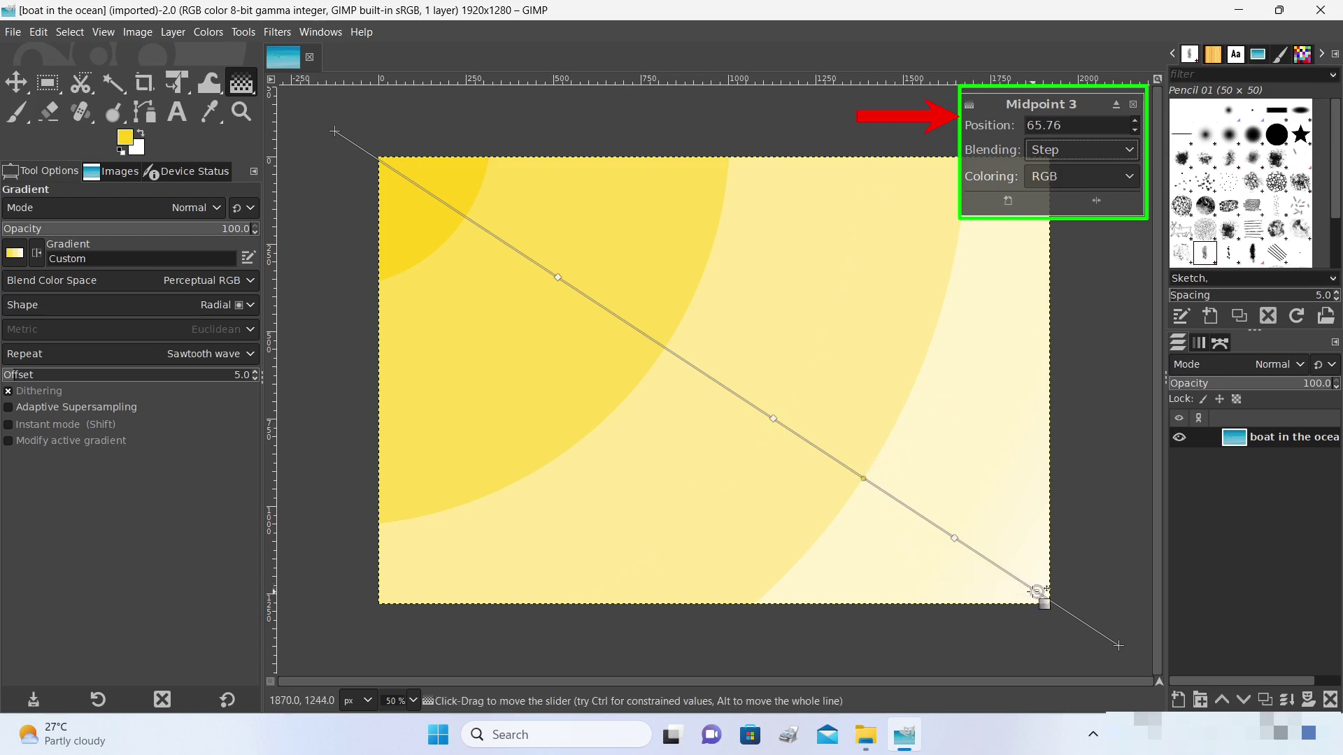
left_click(1036, 592)
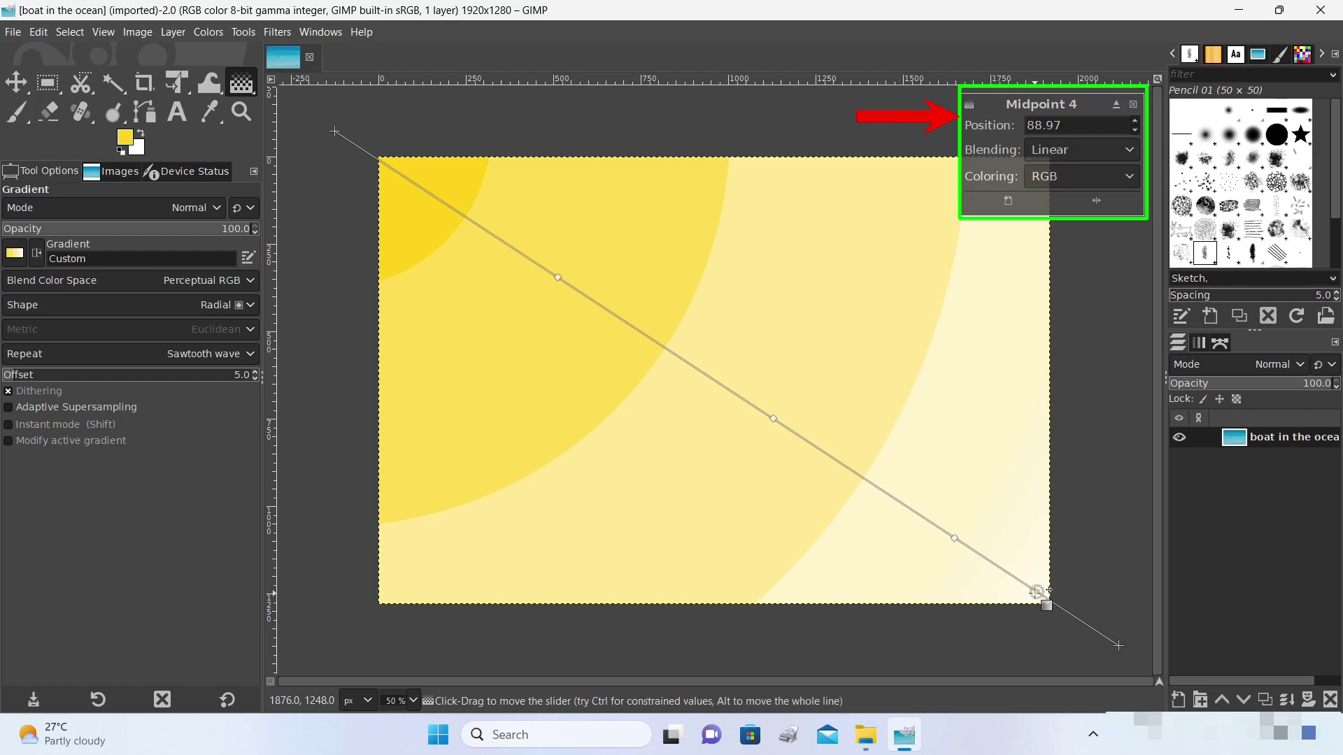
left_click(1085, 148)
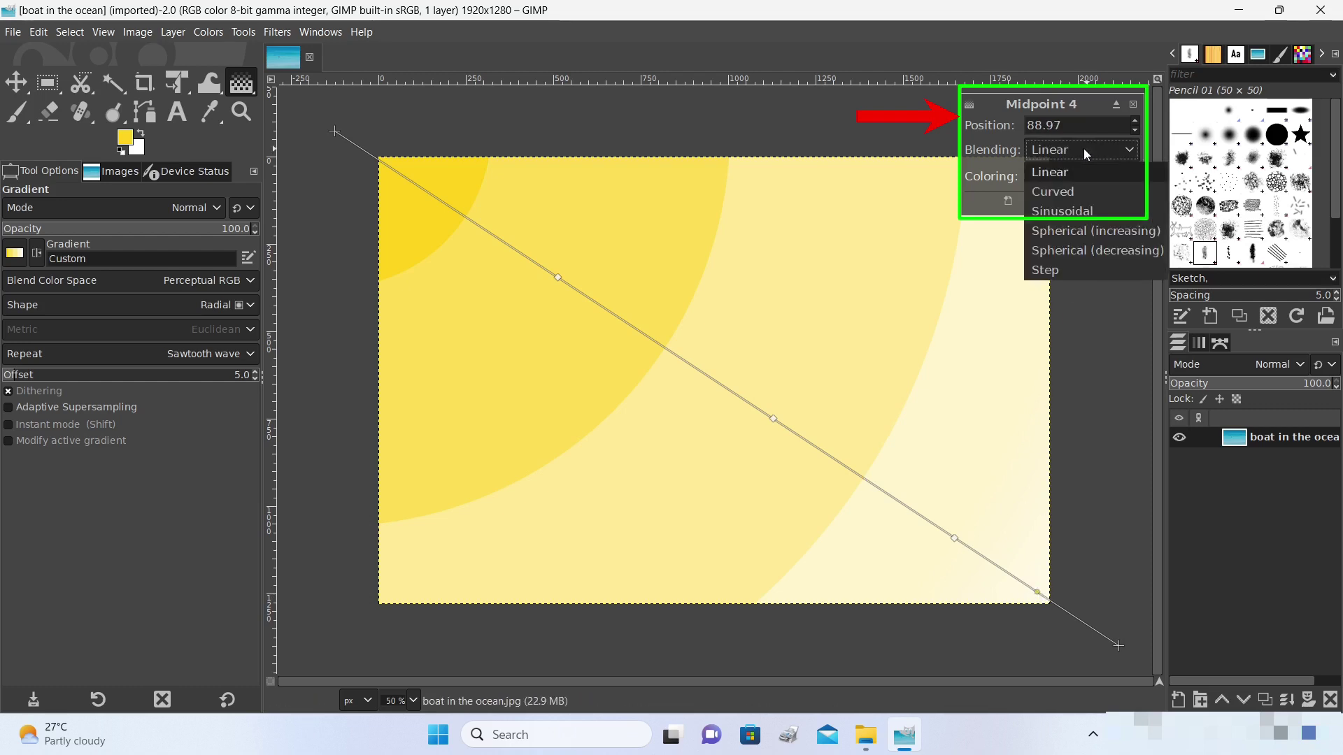
left_click(1052, 270)
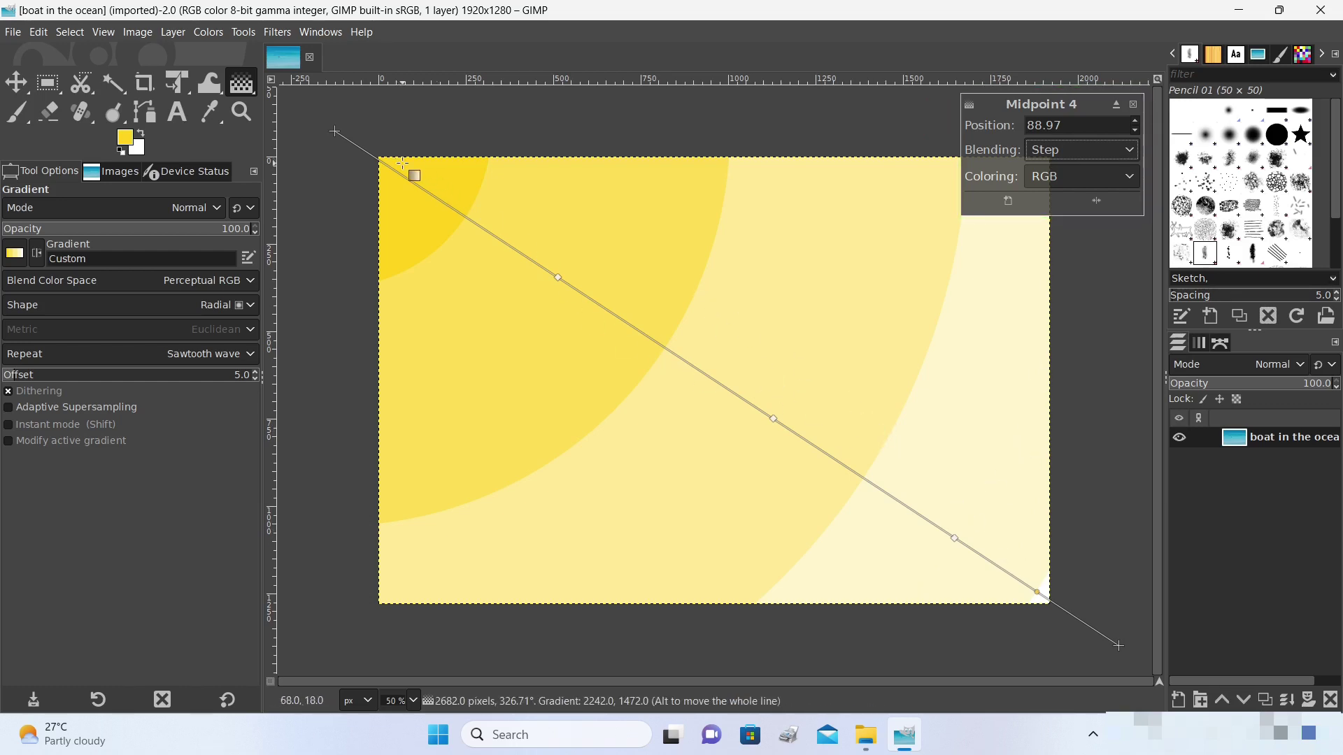
Step: Change the first stop's color to light blue 55bdff
left_click(558, 277)
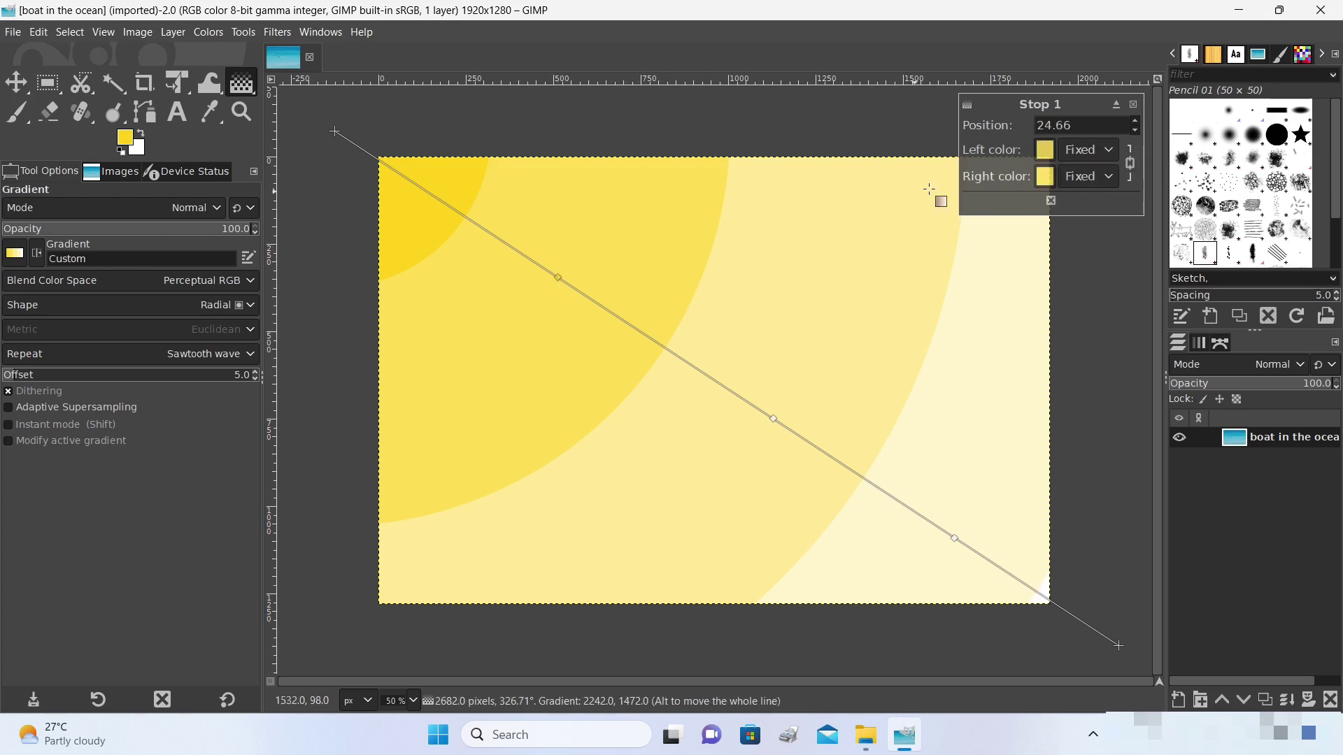
left_click(1047, 149)
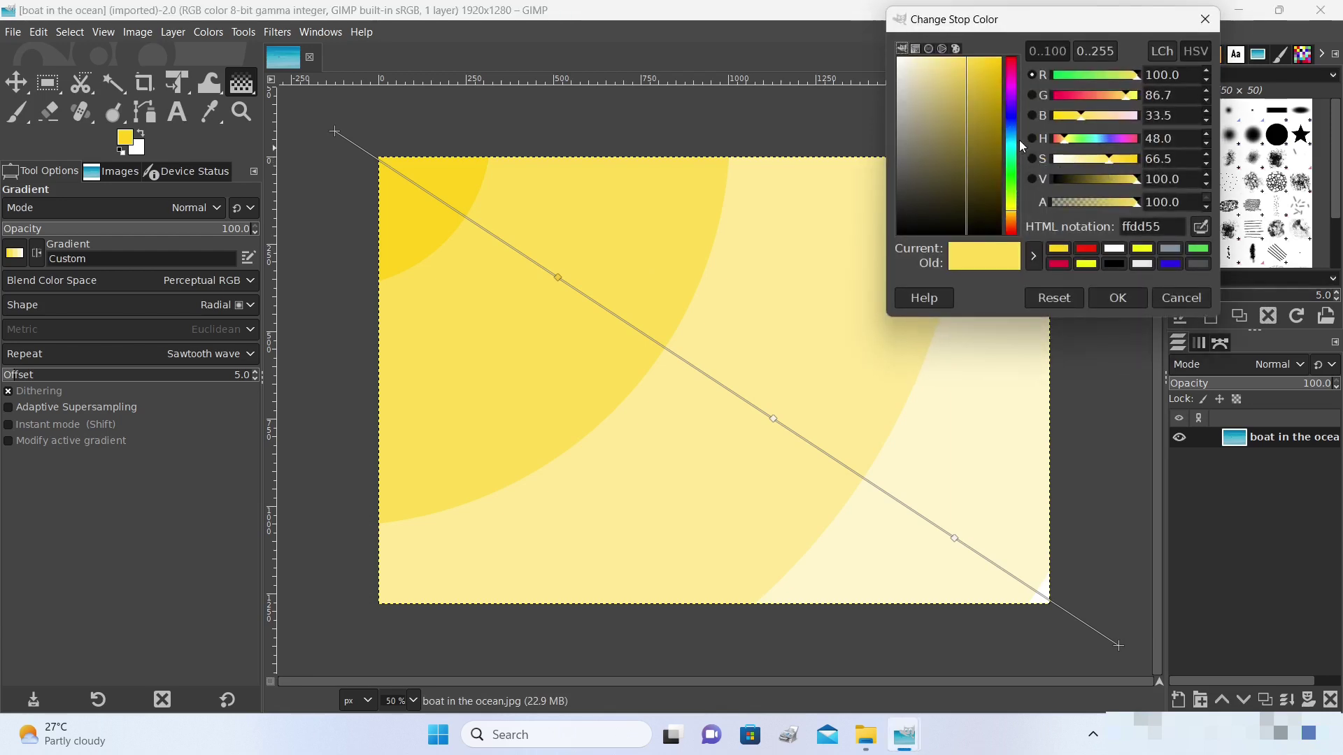
left_click(1013, 140)
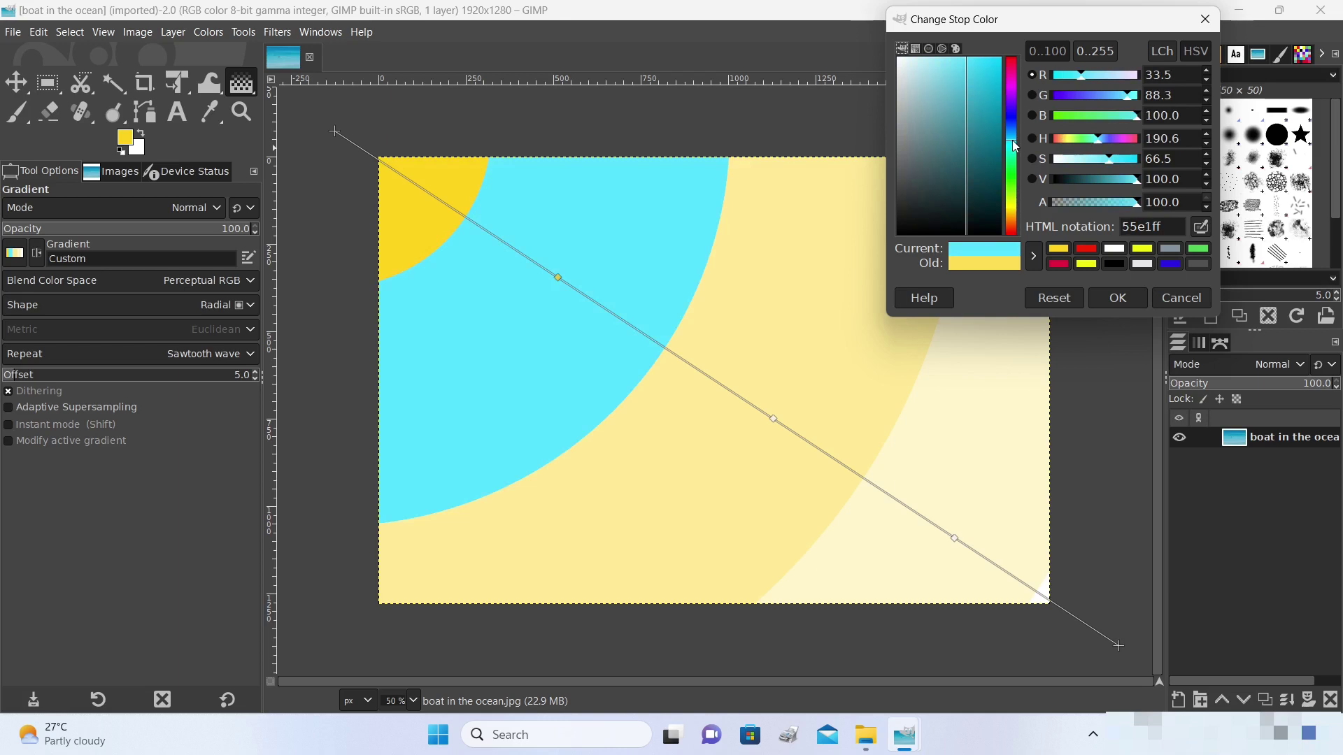
left_click(1013, 133)
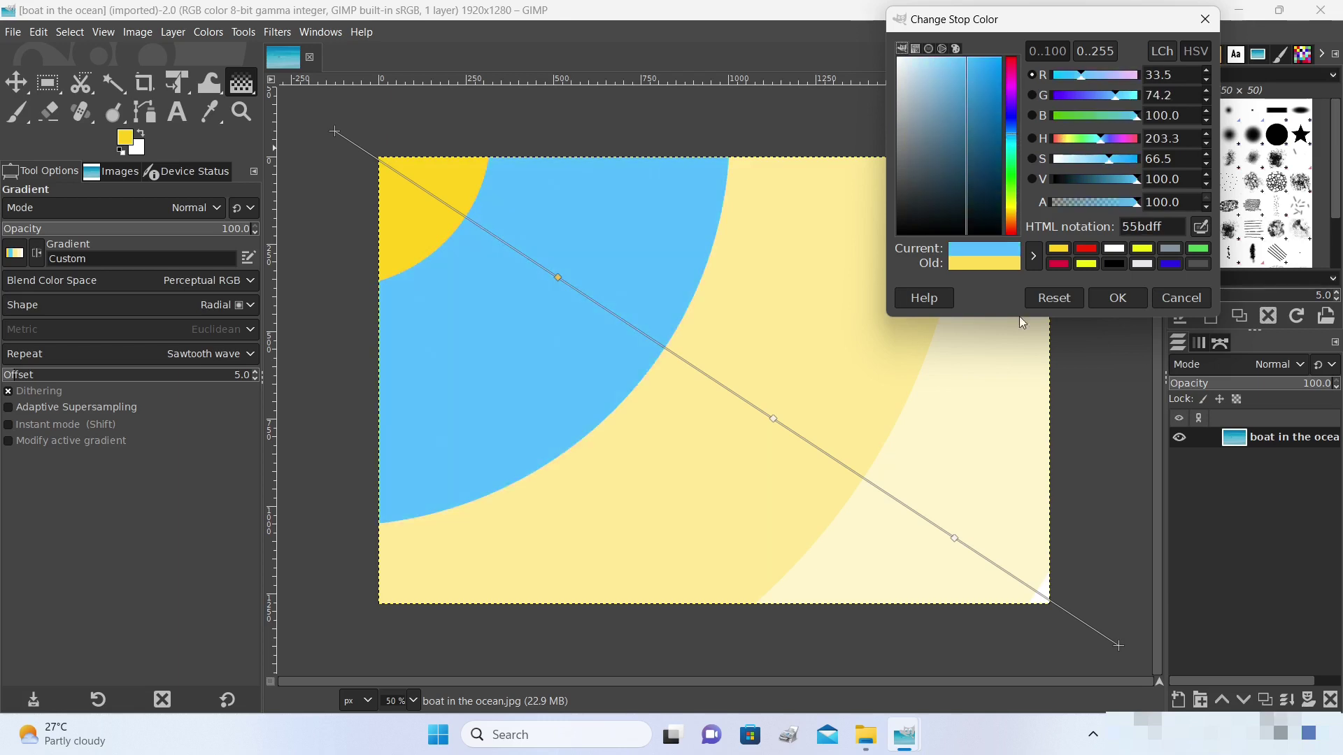
left_click(1113, 301)
Step: Change the second stop's color to red f62206
left_click(774, 418)
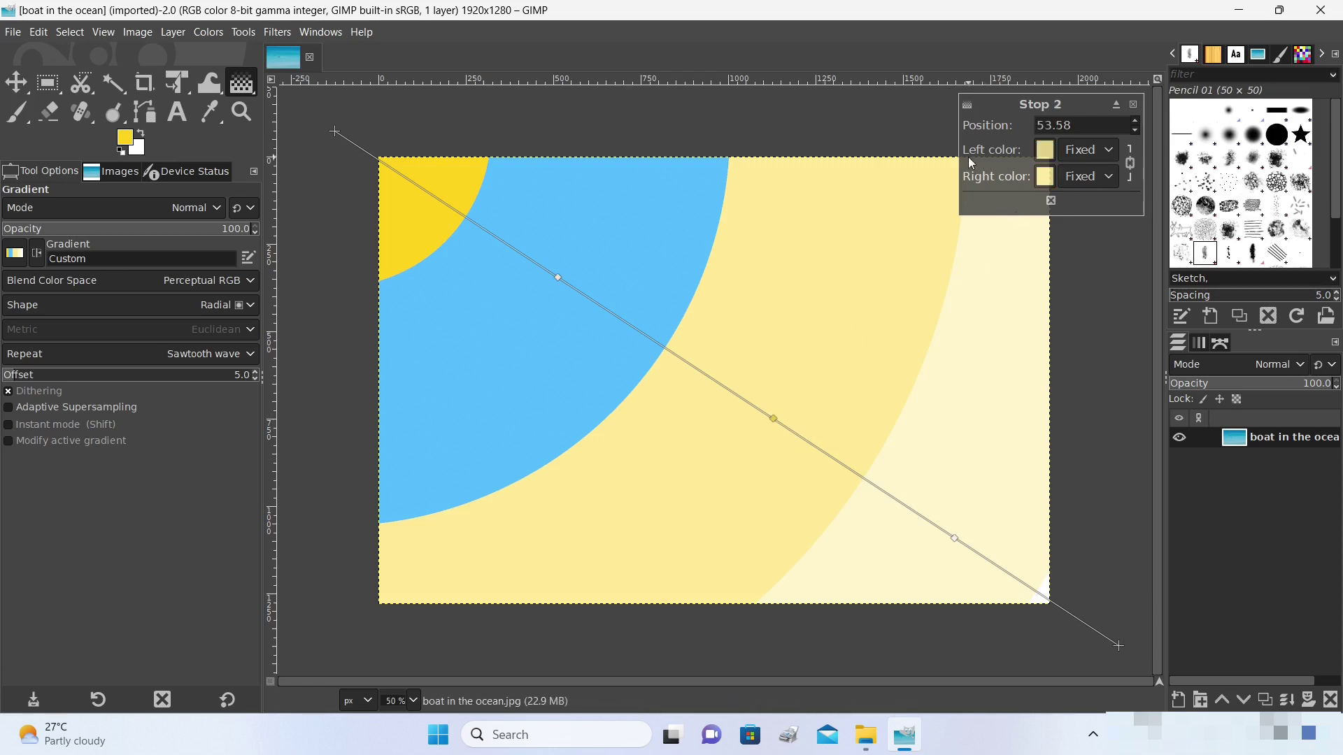
left_click(1044, 149)
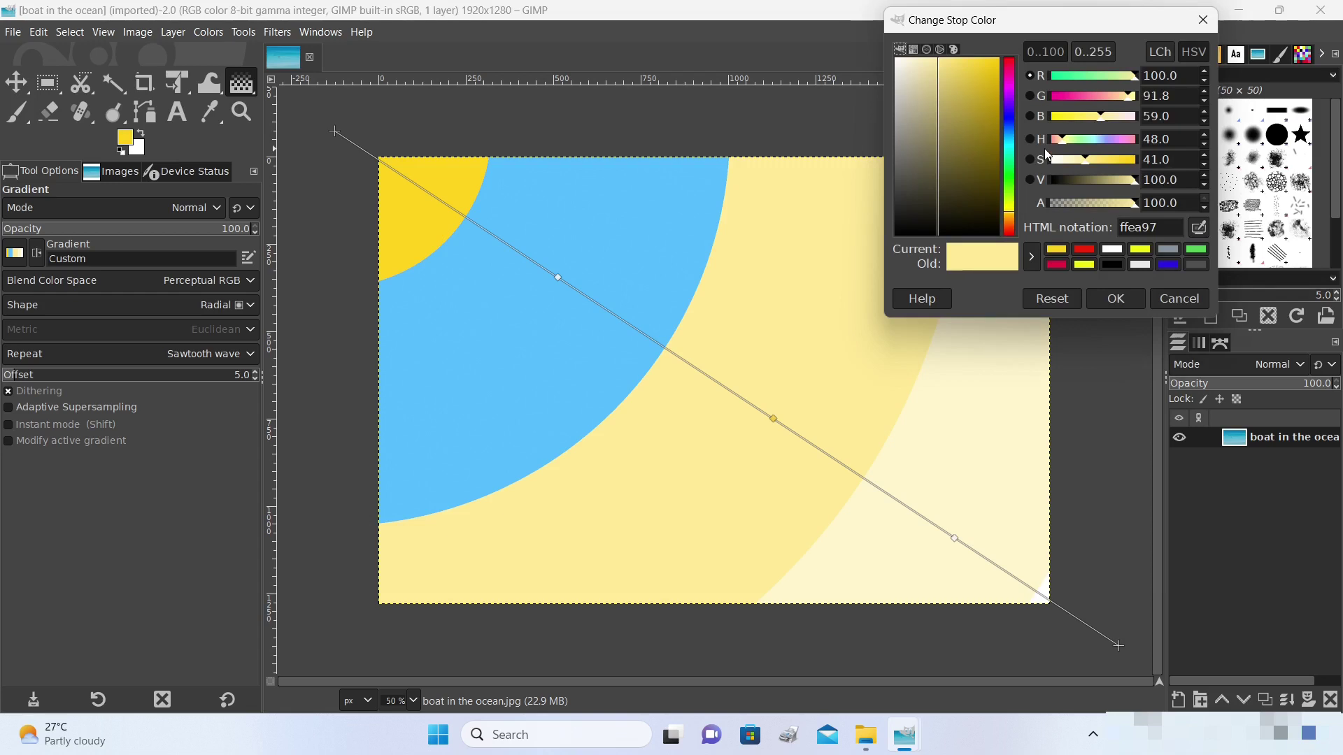
left_click(1084, 251)
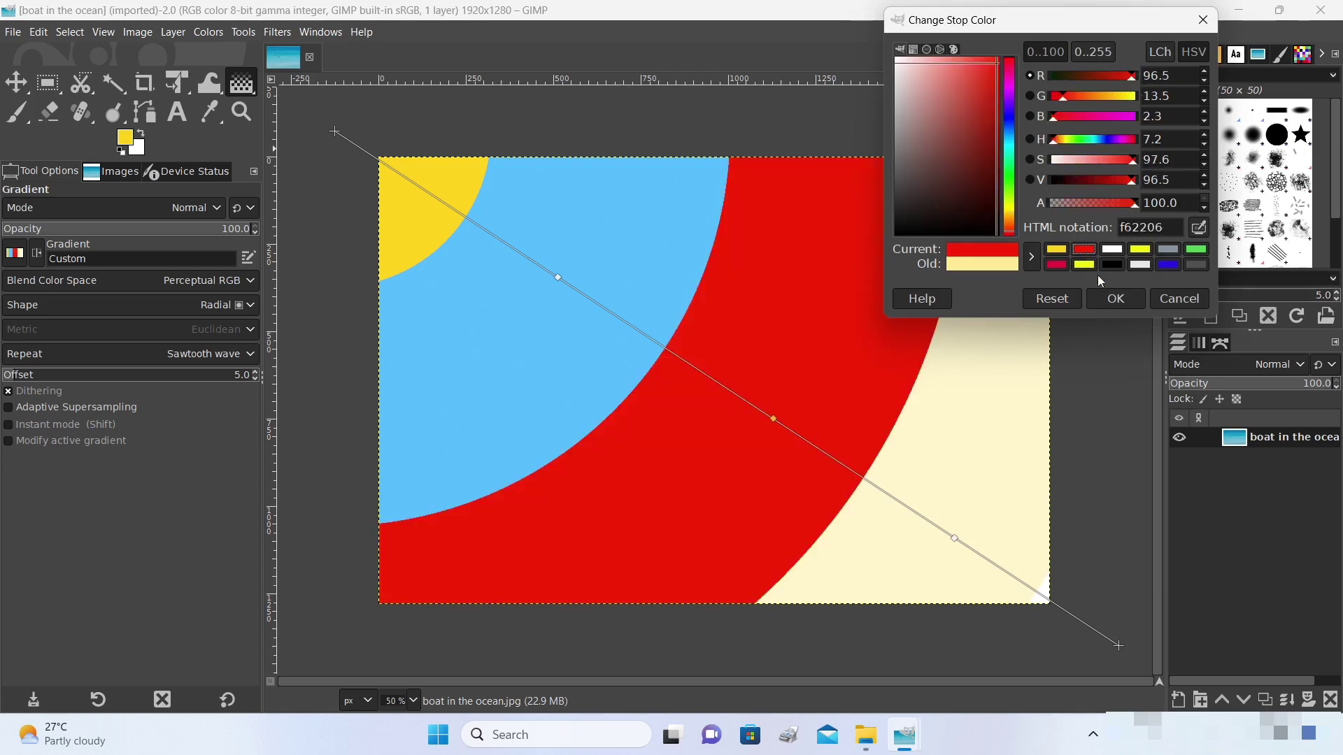
left_click(1115, 298)
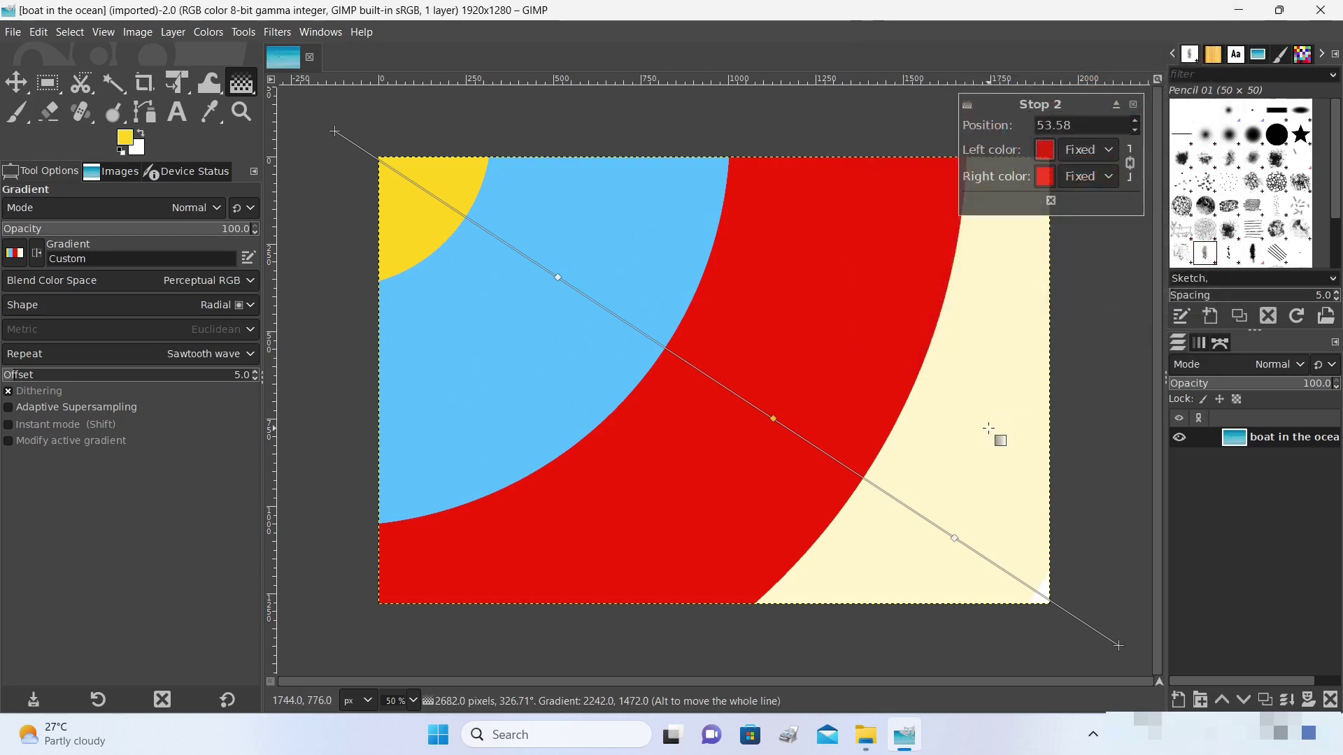
Step: Change the third stop's color to green 52d056 and move the last midpoint back onto that stop at 77.94
left_click(954, 538)
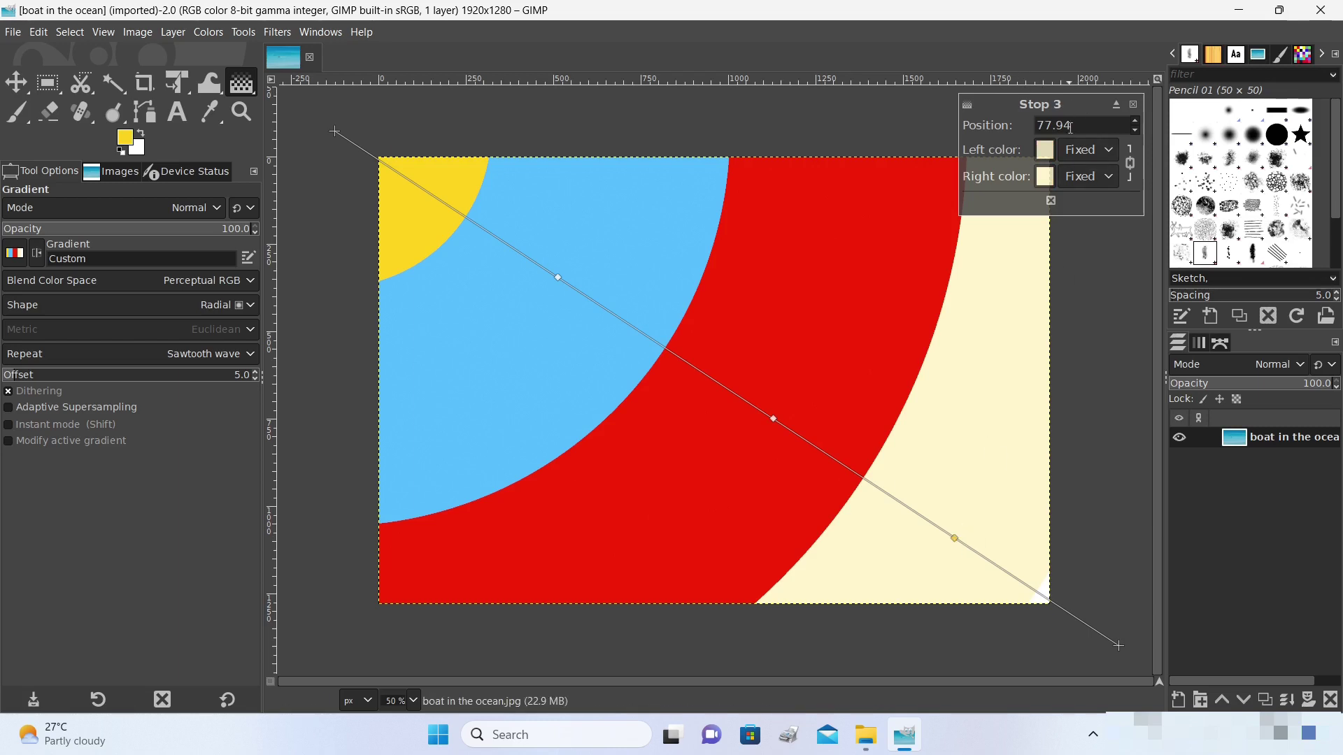
left_click(1049, 151)
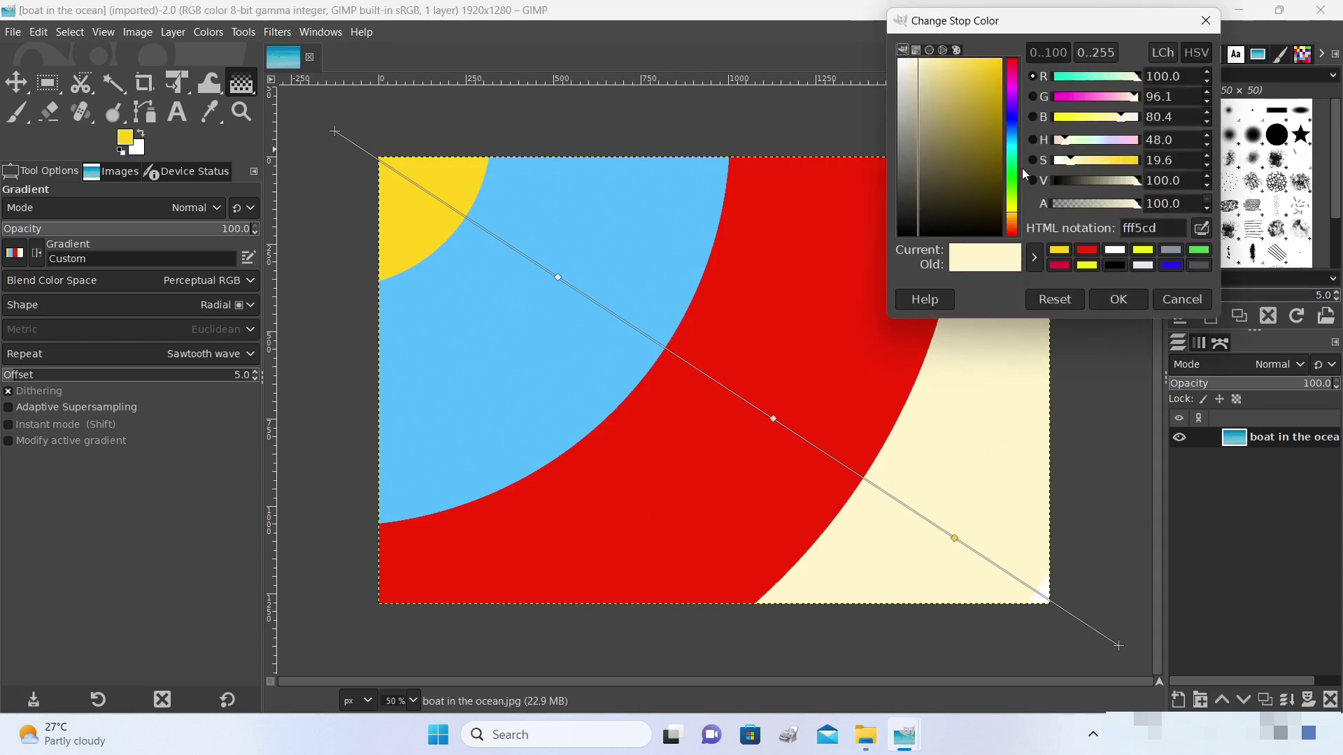
left_click(1198, 250)
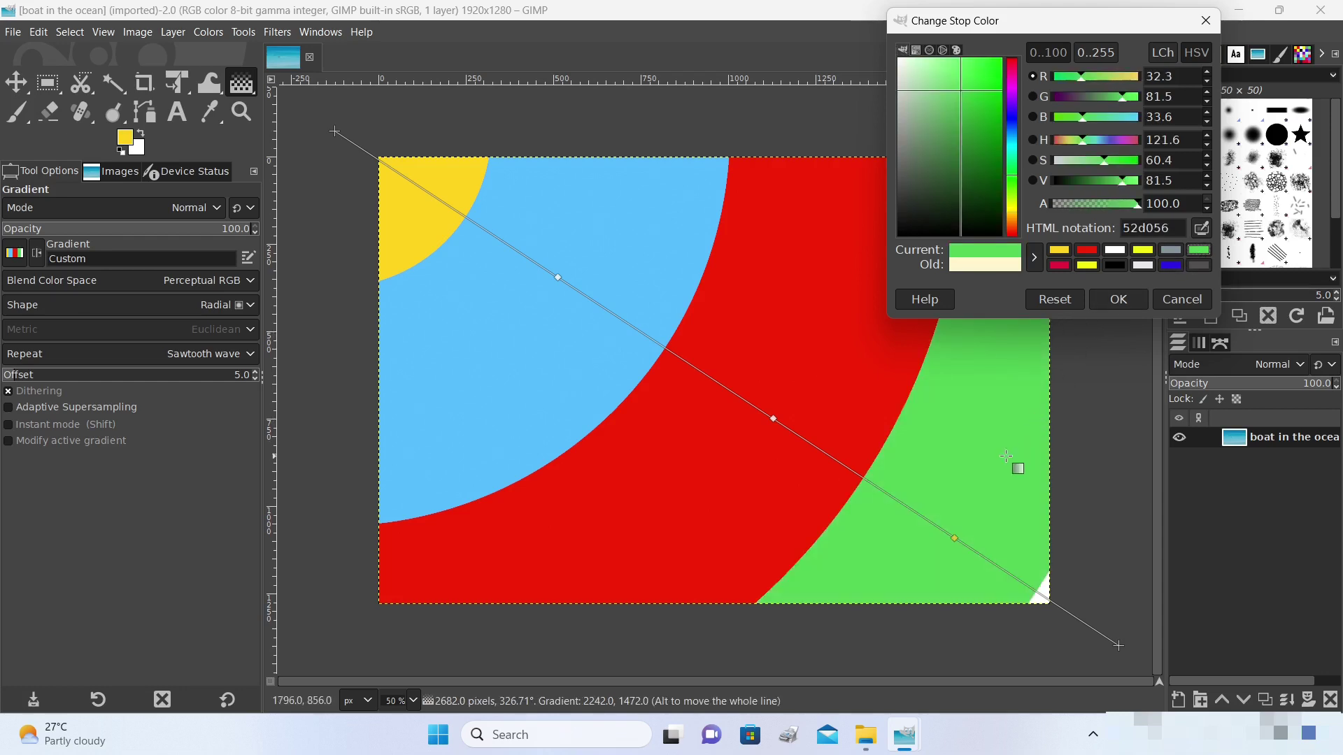
left_click(1040, 593)
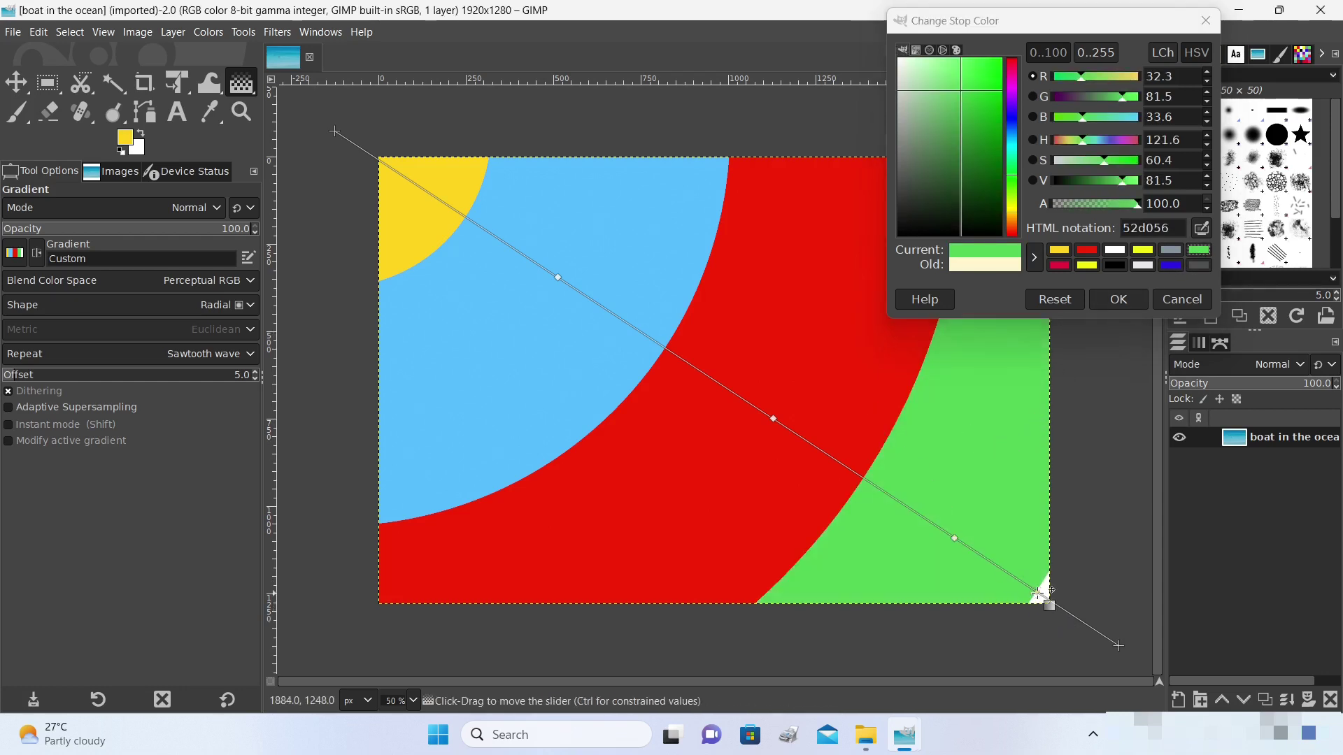
left_click_drag(1040, 593, 942, 480)
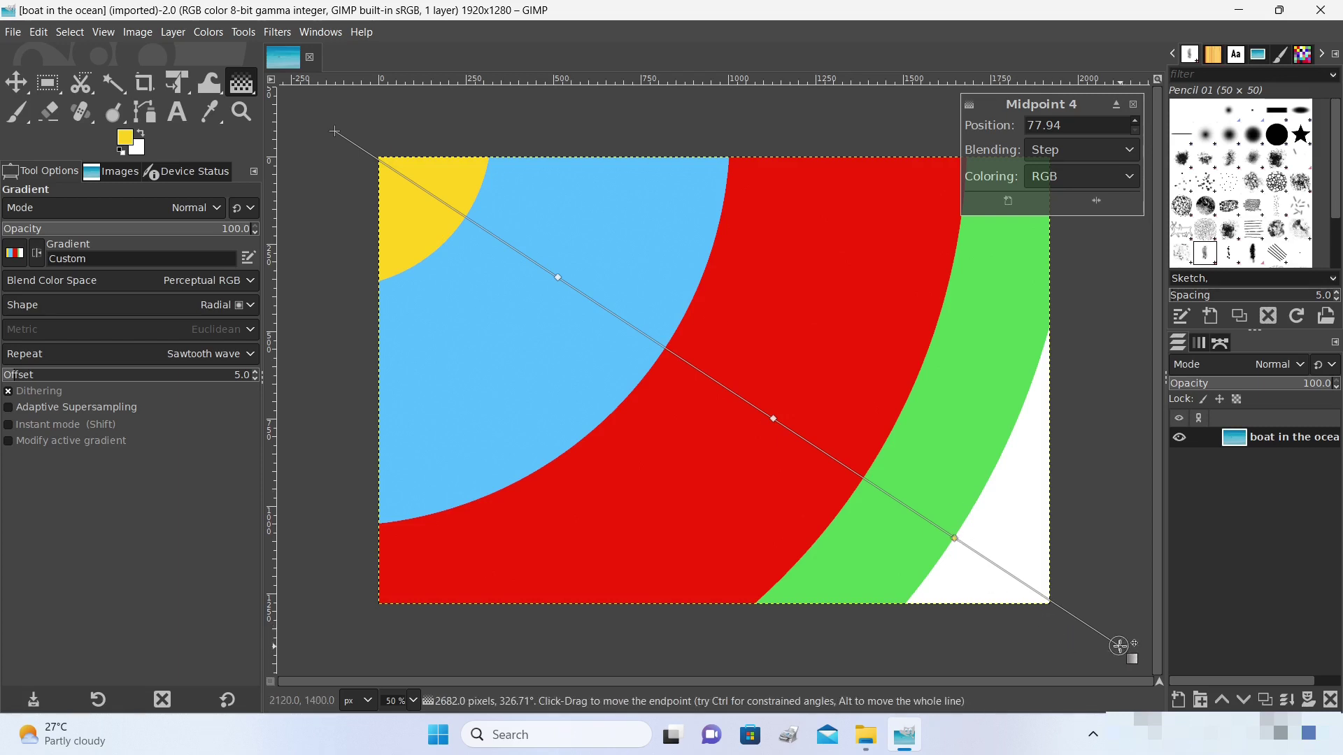
Step: Set the end endpoint's color to magenta ff11ff and move the endpoint inward to X 2028, Y 1338
left_click(1119, 645)
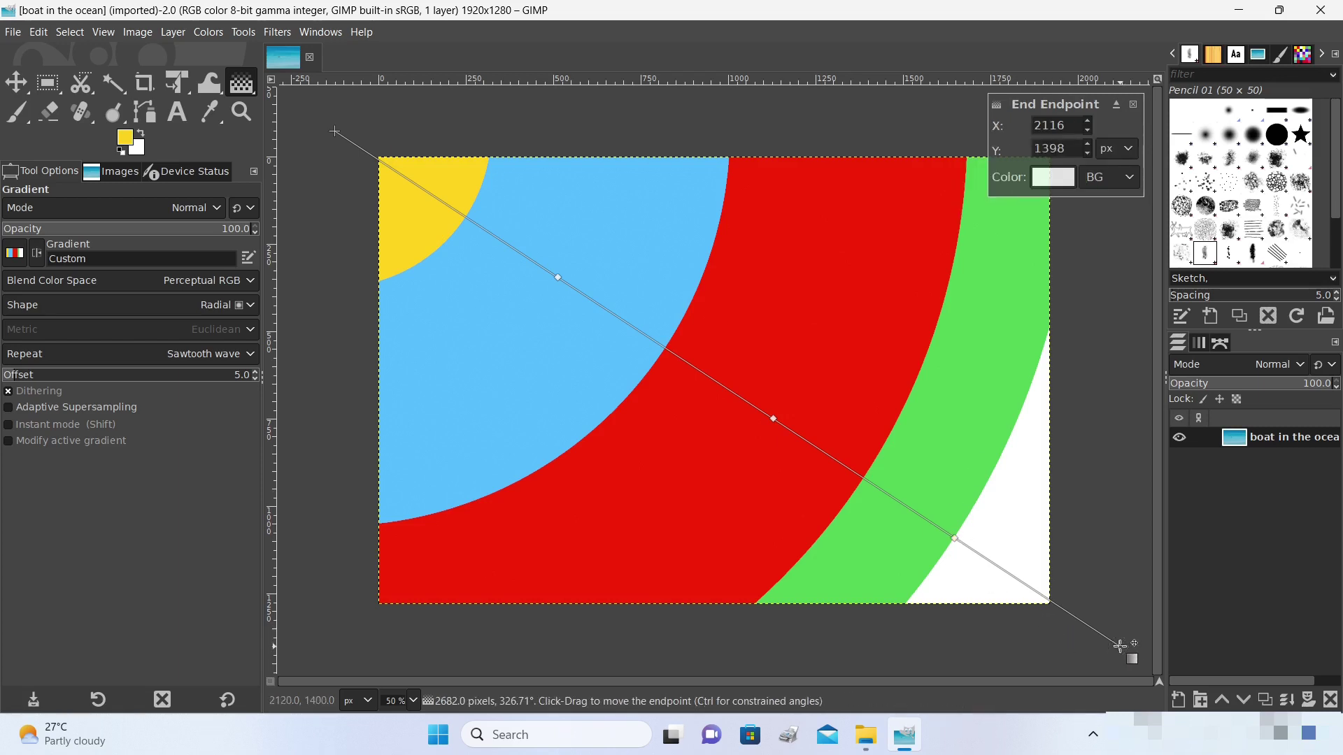
left_click(1040, 178)
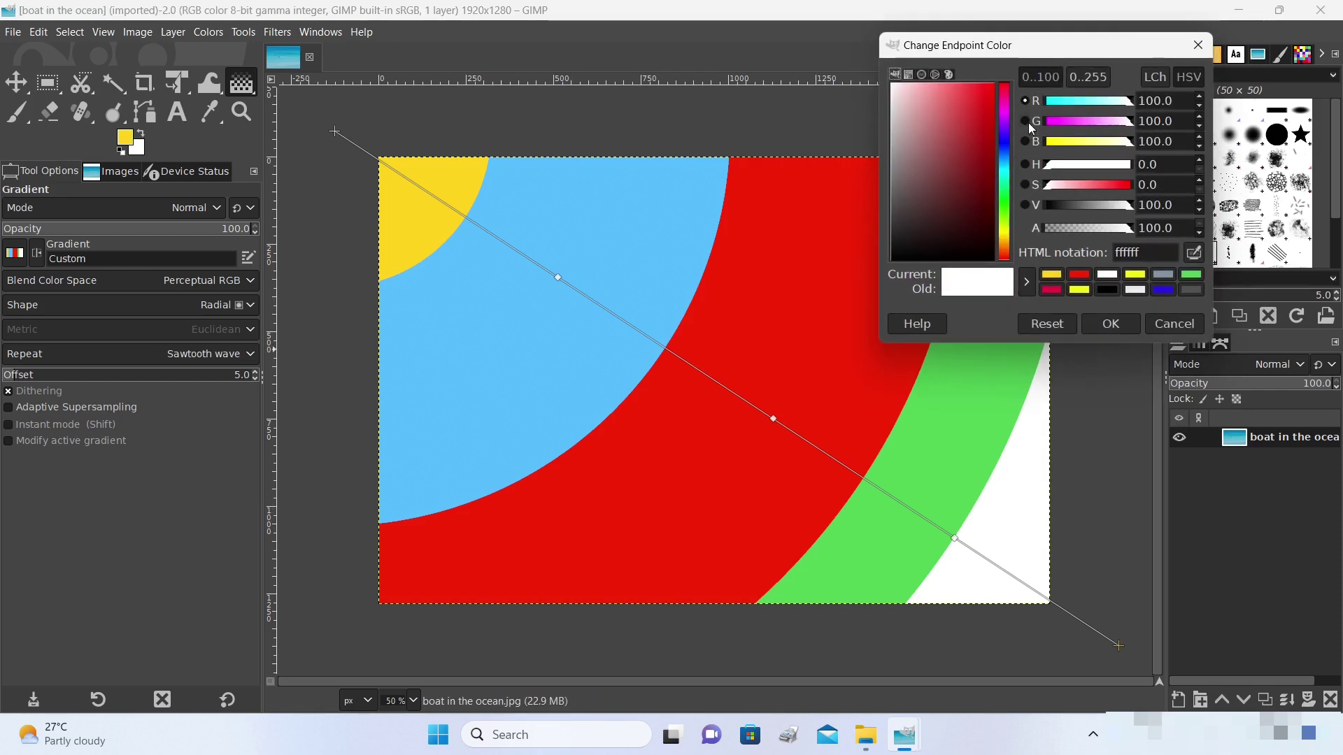
left_click(1004, 111)
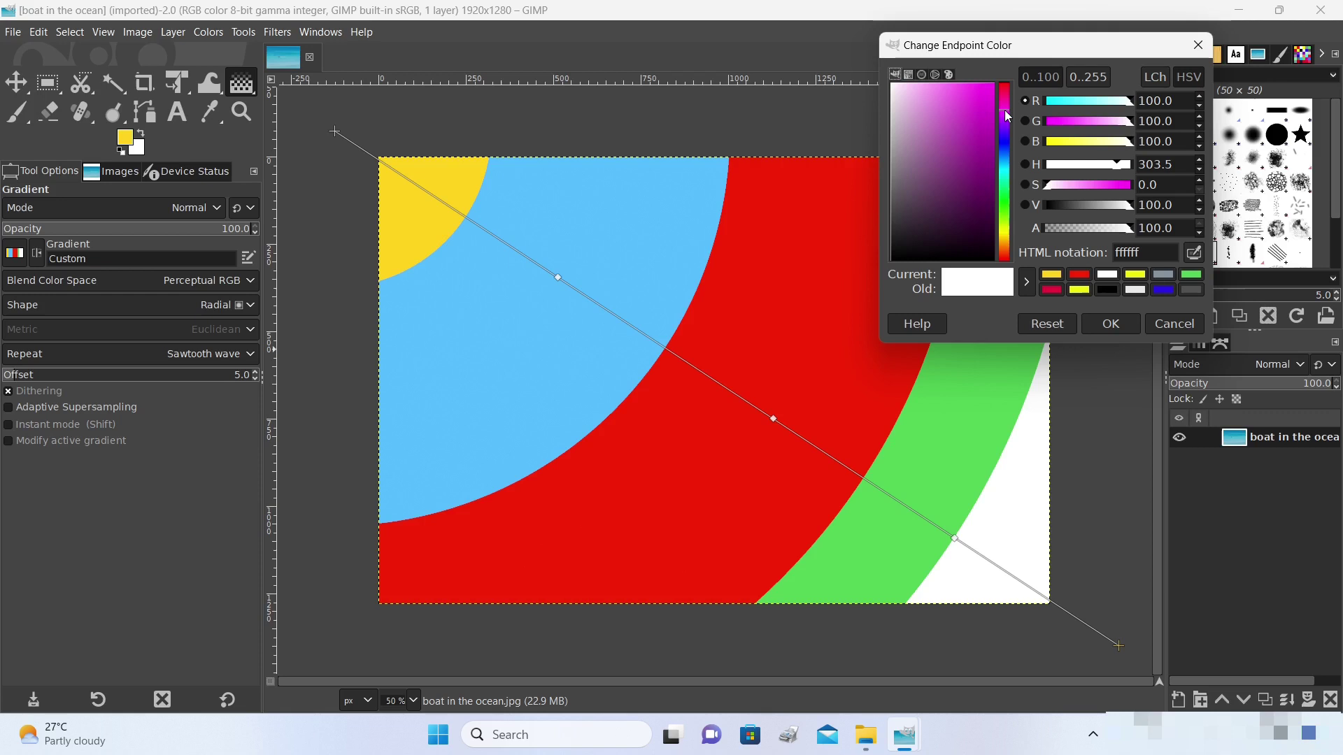
left_click(1055, 120)
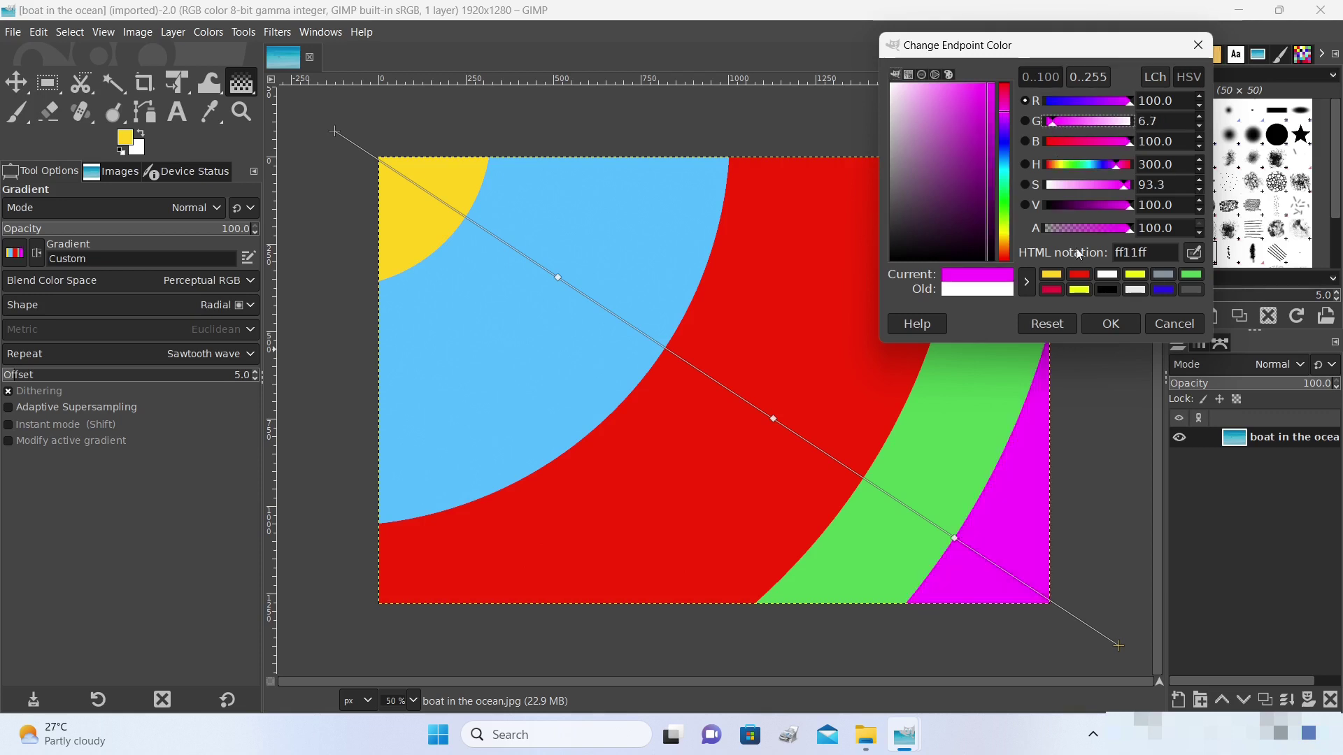
left_click(1111, 323)
left_click_drag(1118, 646, 1088, 625)
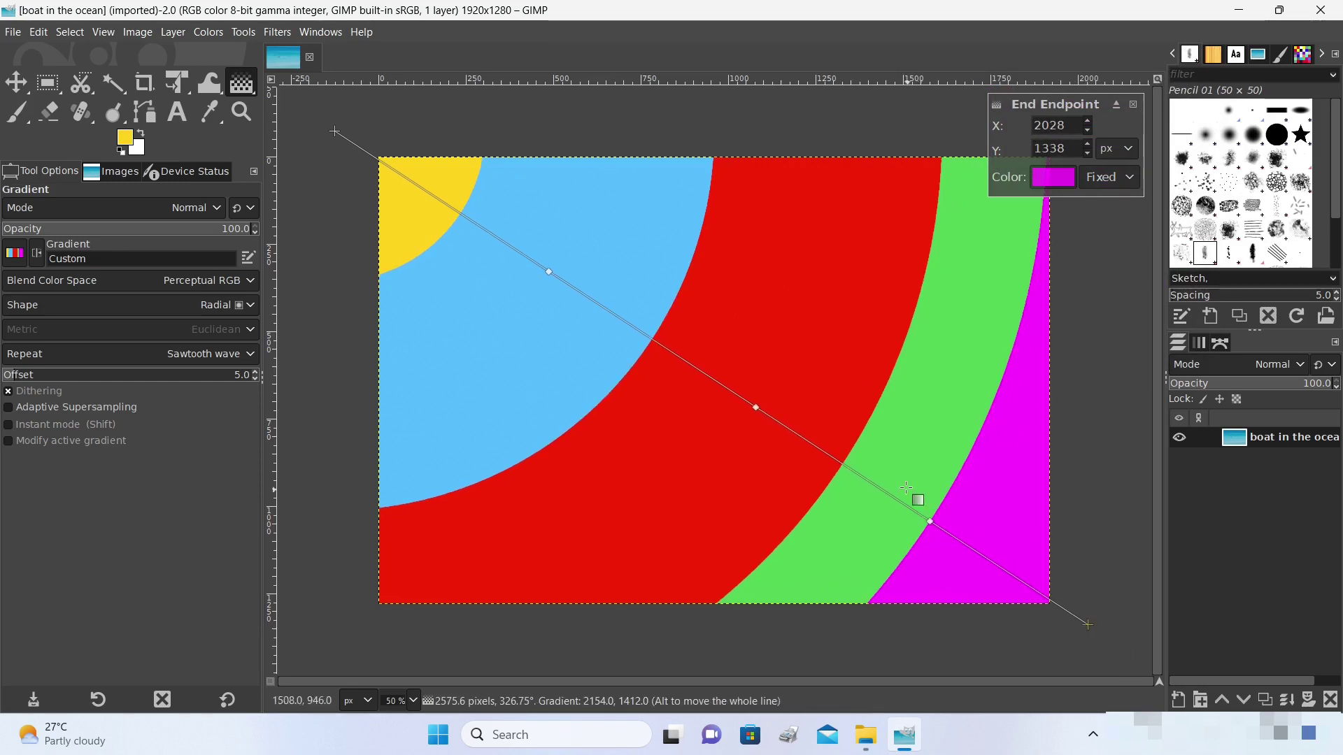
Step: Reposition the third midpoint to 59.85, the second to 36.47 and the first to 19.62 along the gradient line
left_click_drag(844, 464, 802, 437)
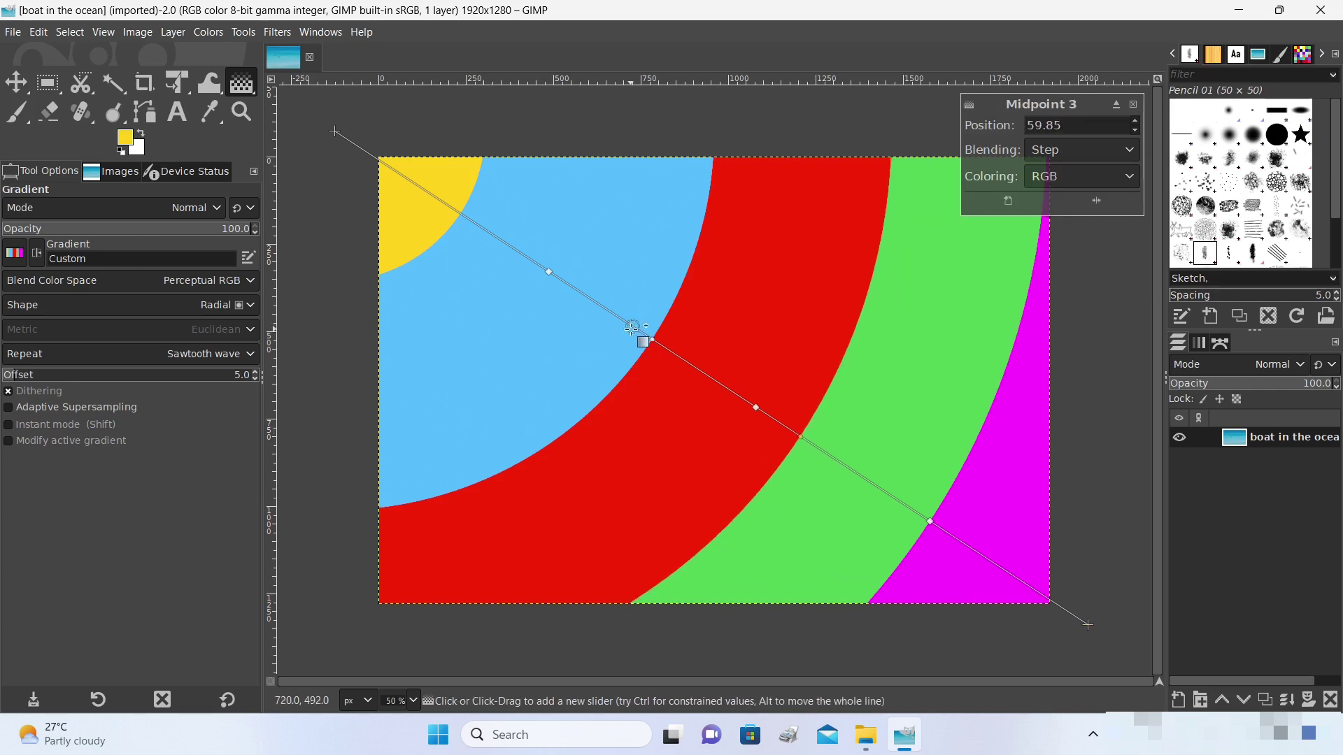
mouse_move(645, 336)
left_mouse_down()
mouse_move(598, 302)
mouse_move(632, 330)
left_mouse_up()
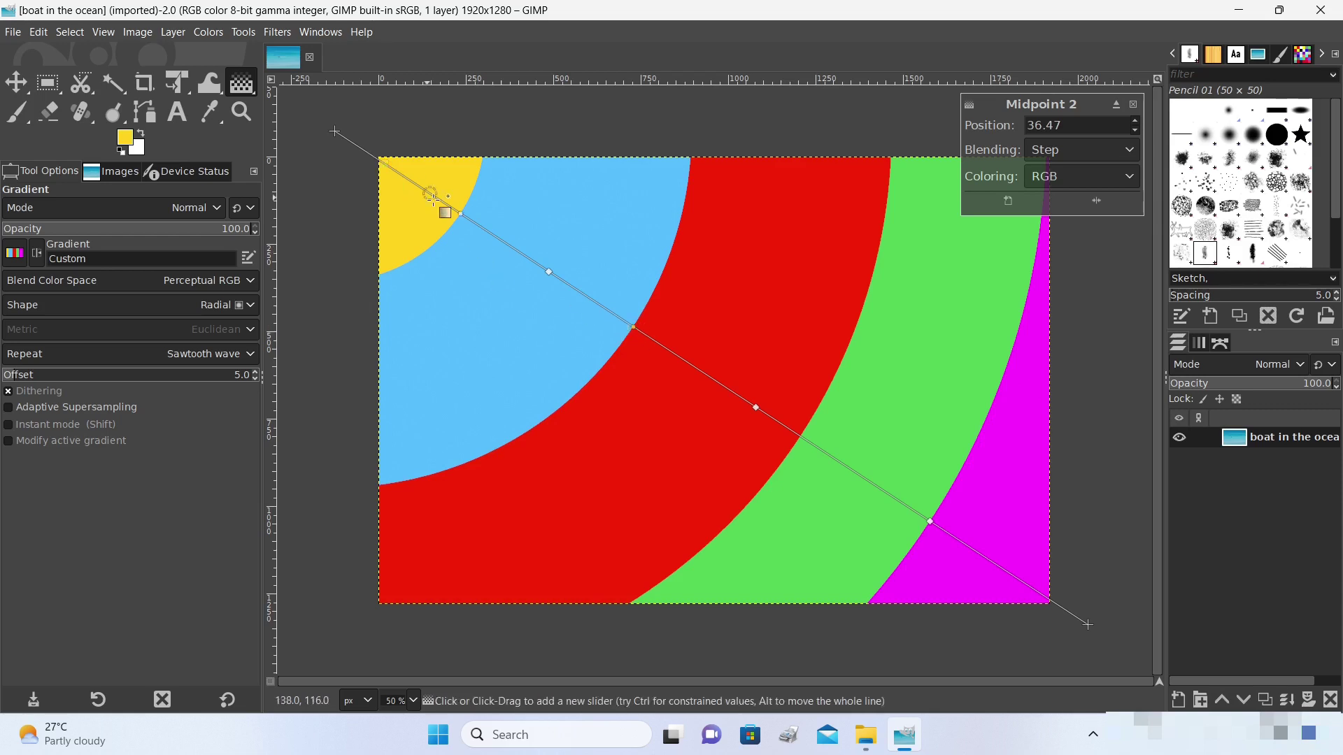
left_click_drag(458, 210, 513, 248)
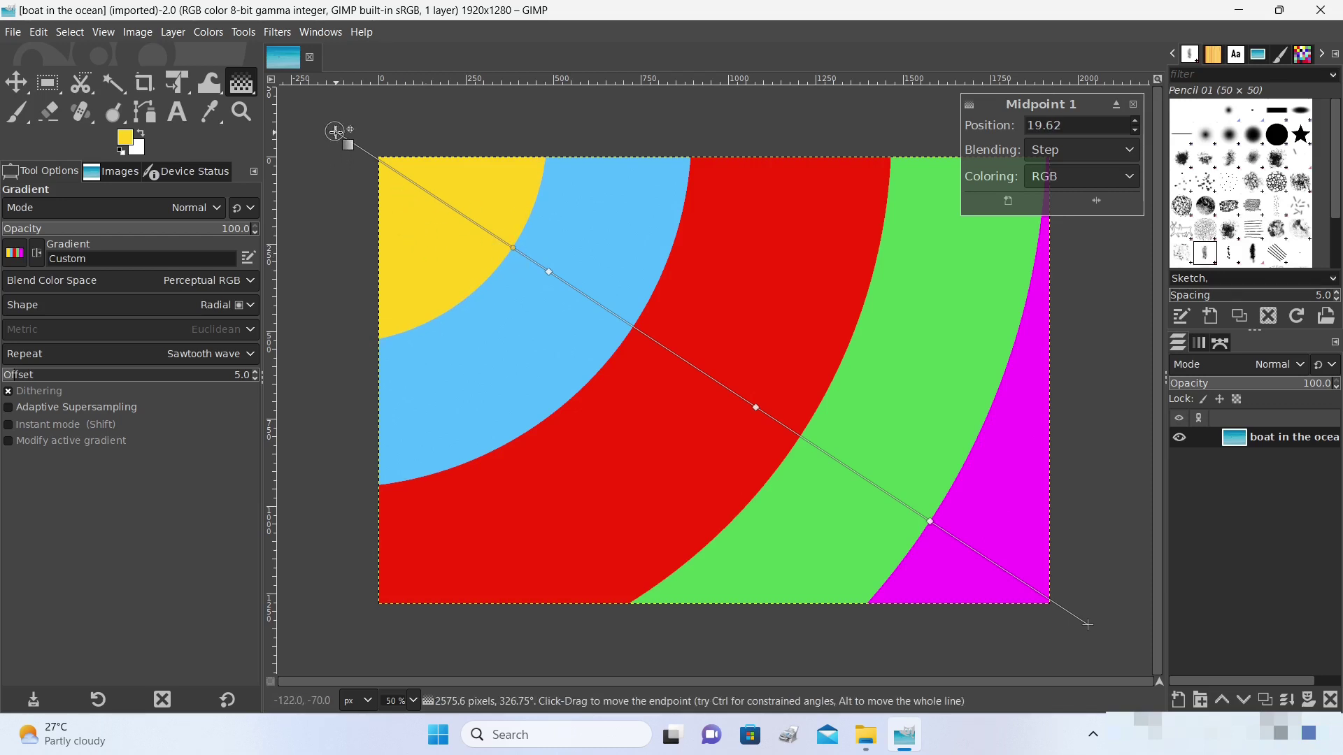
Step: Check the color settings of the start endpoint
left_click(336, 132)
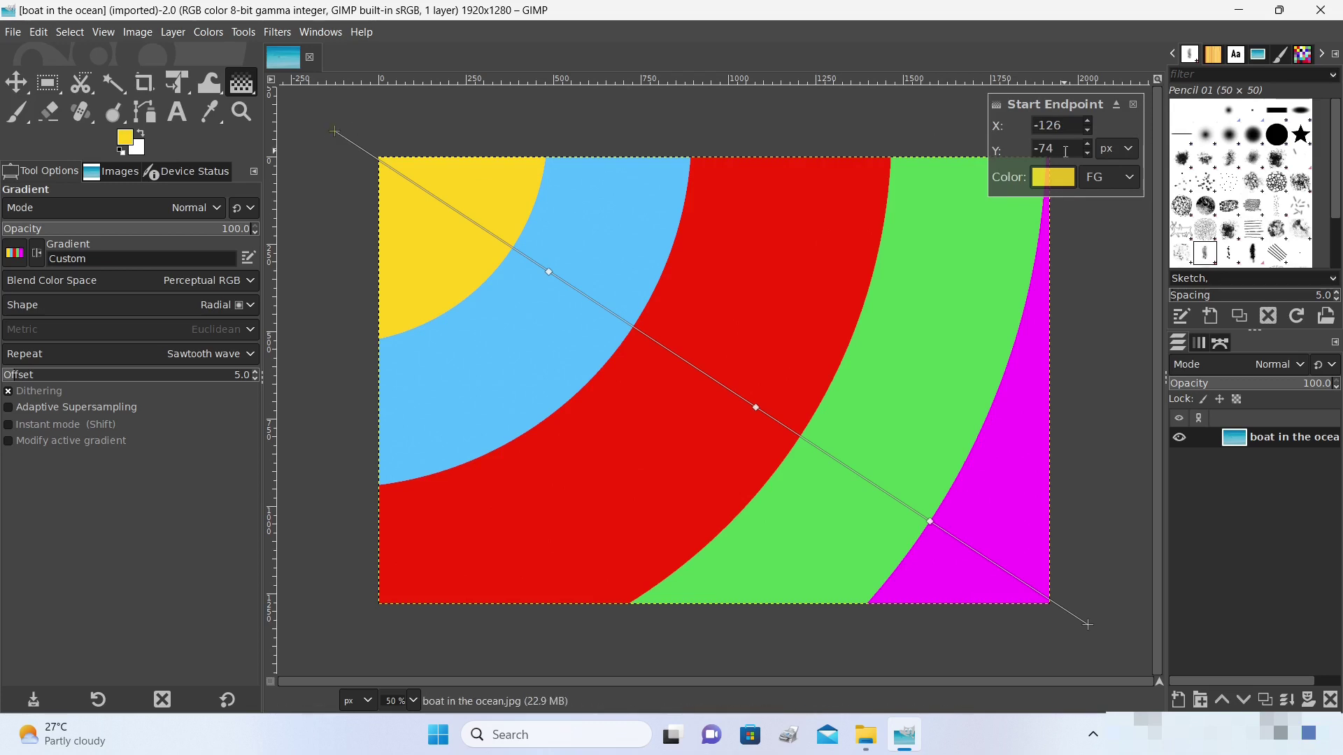
left_click(1047, 178)
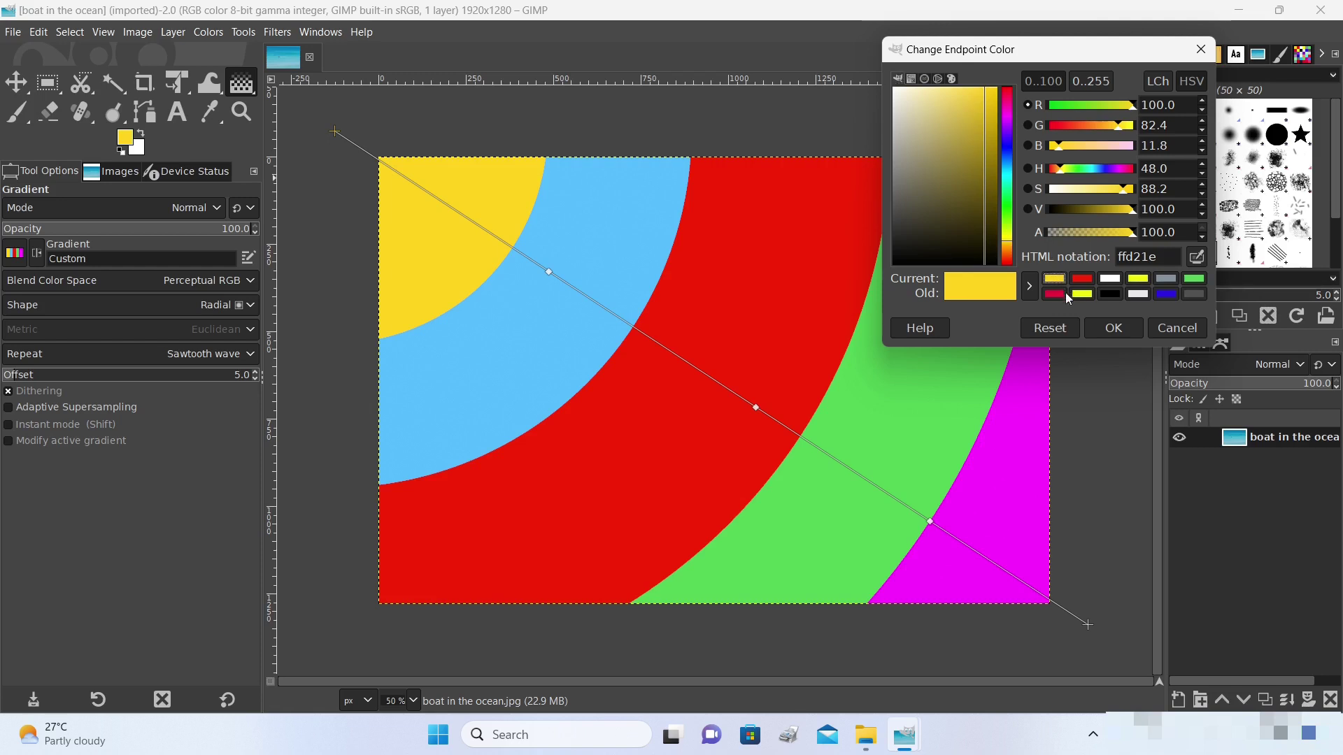
left_click(1112, 328)
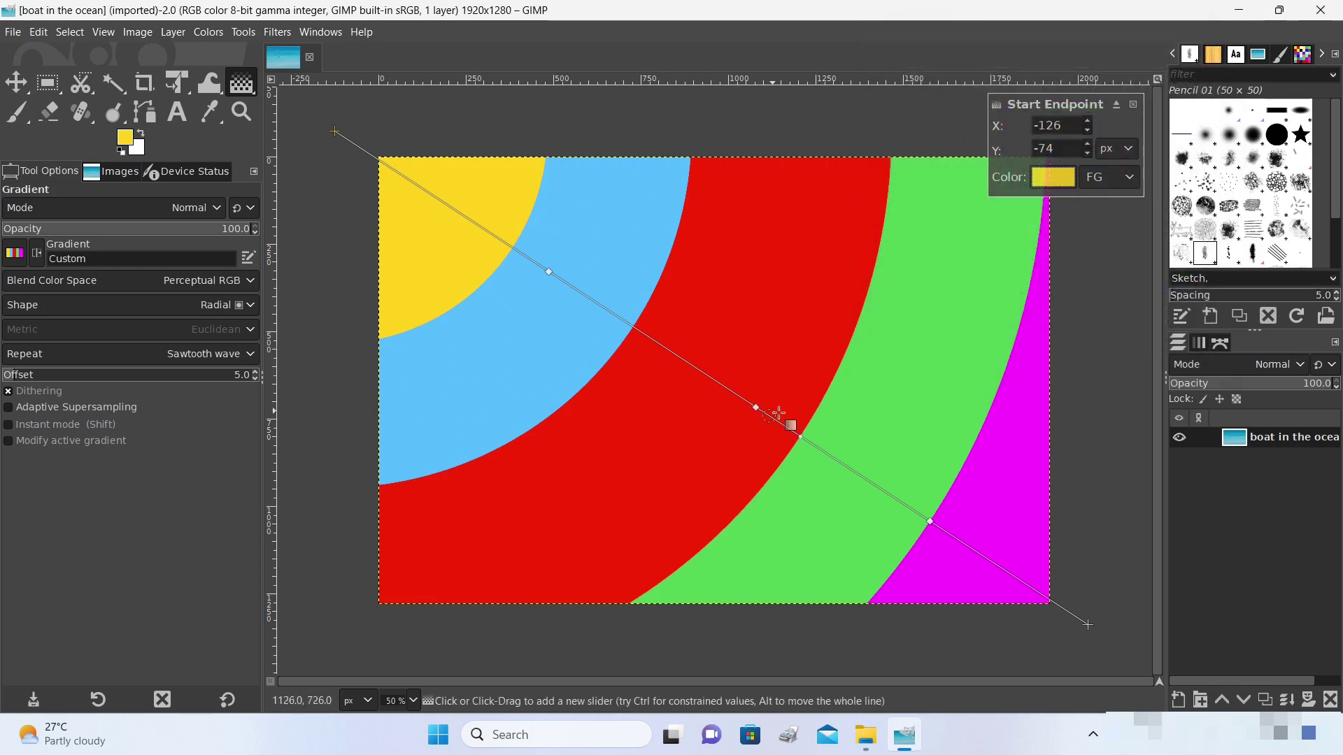
Step: Move the second midpoint to 38.22 and lower the gradient's opacity to 25.6 over the ocean photo
left_click_drag(633, 326, 647, 335)
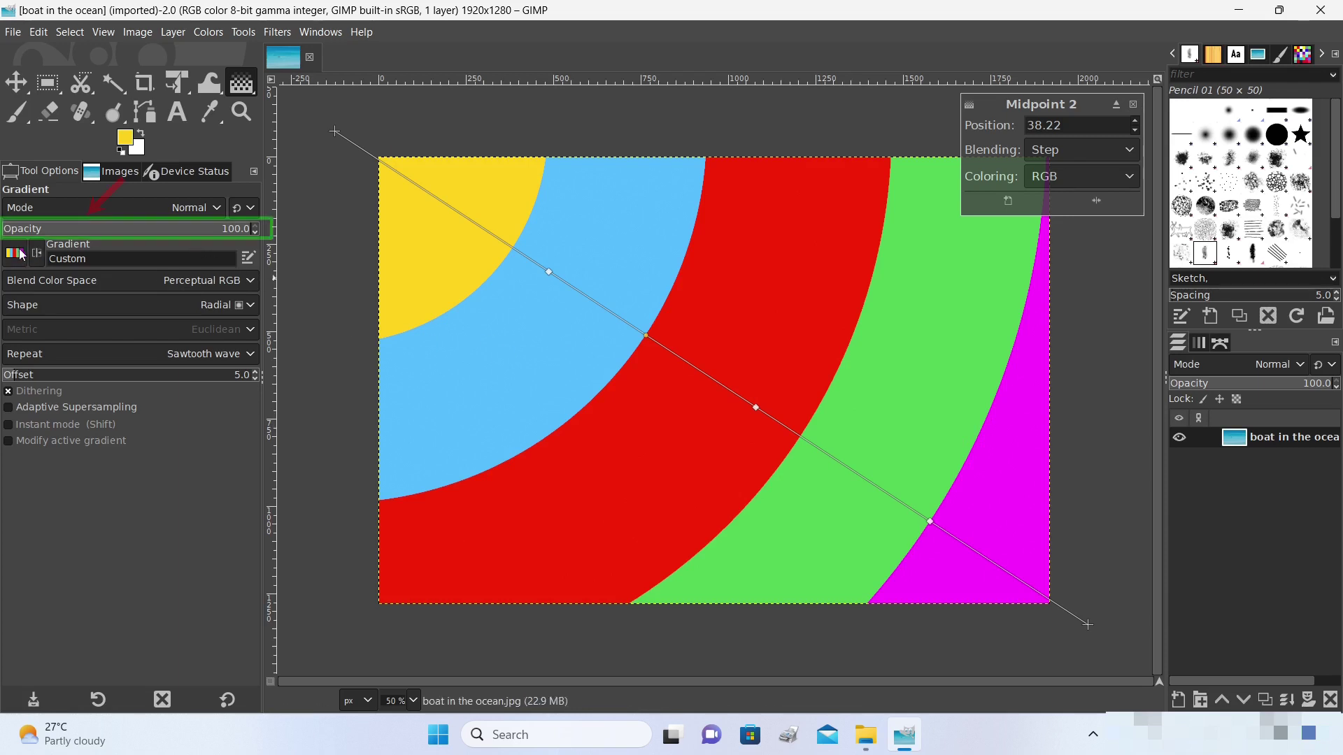
left_click_drag(254, 228, 71, 234)
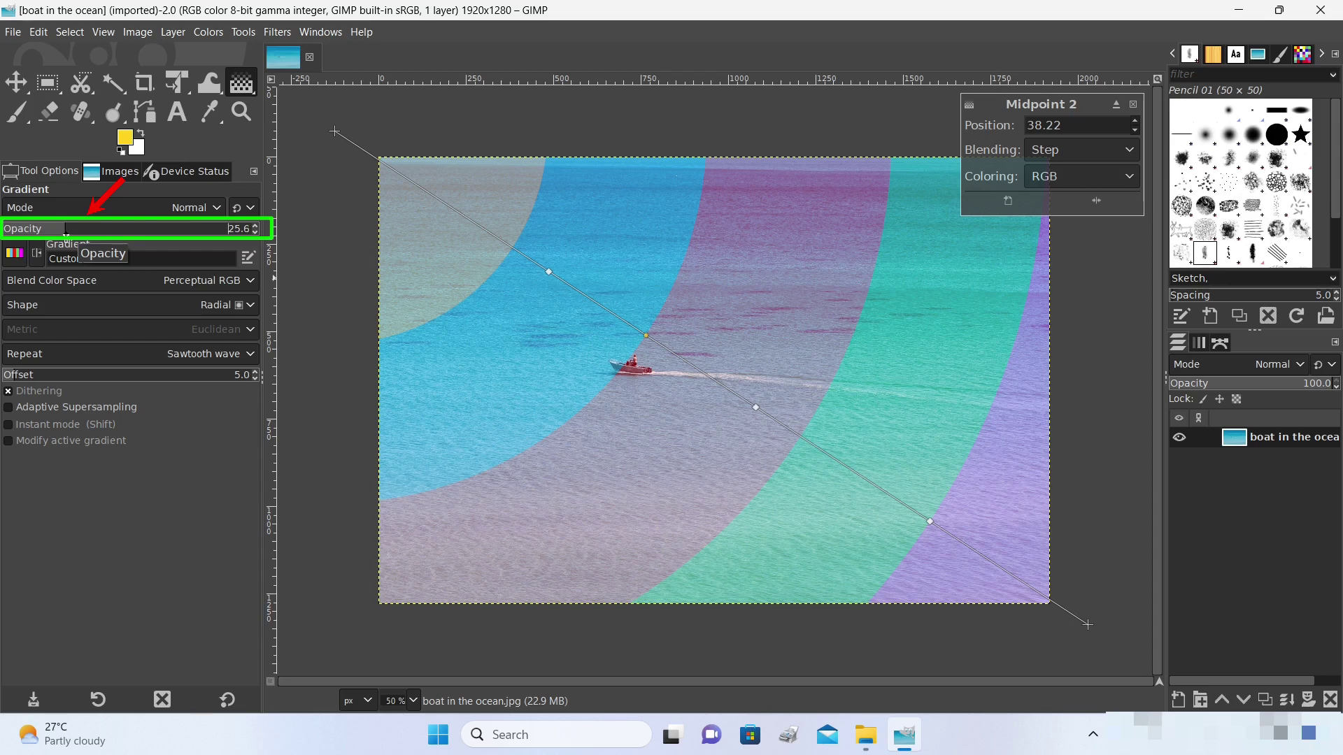
Step: Raise the gradient's opacity to 32.9 and finalize the banded radial tint on the ocean photo
left_click(63, 231)
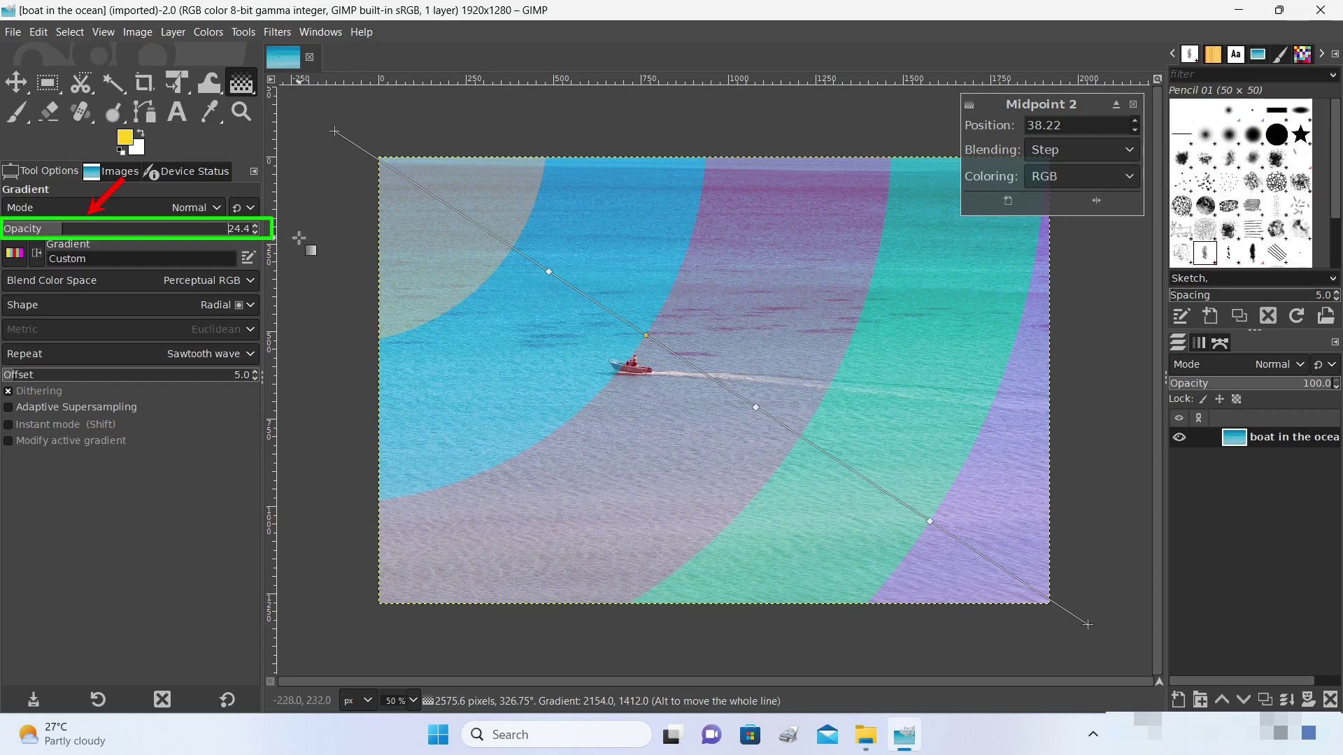
mouse_move(61, 231)
left_mouse_down()
mouse_move(114, 231)
mouse_move(69, 233)
left_mouse_up()
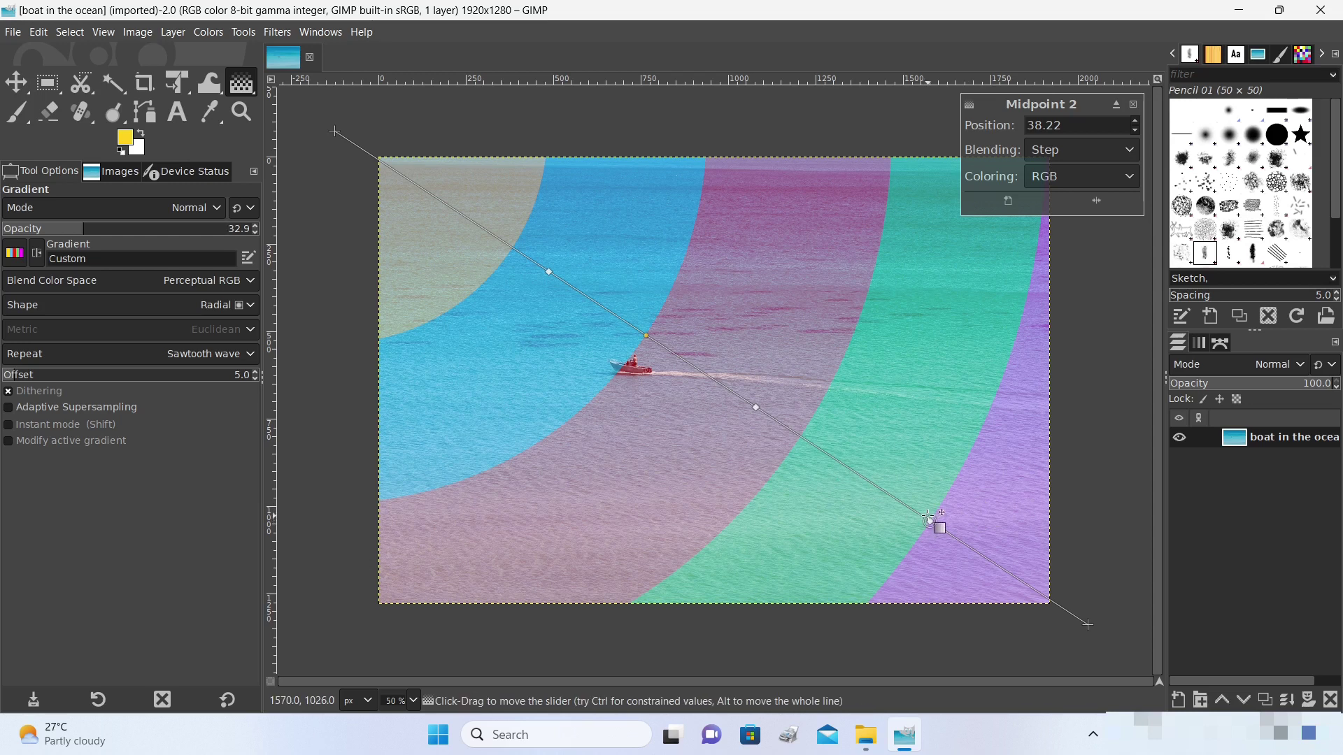
left_click(595, 122)
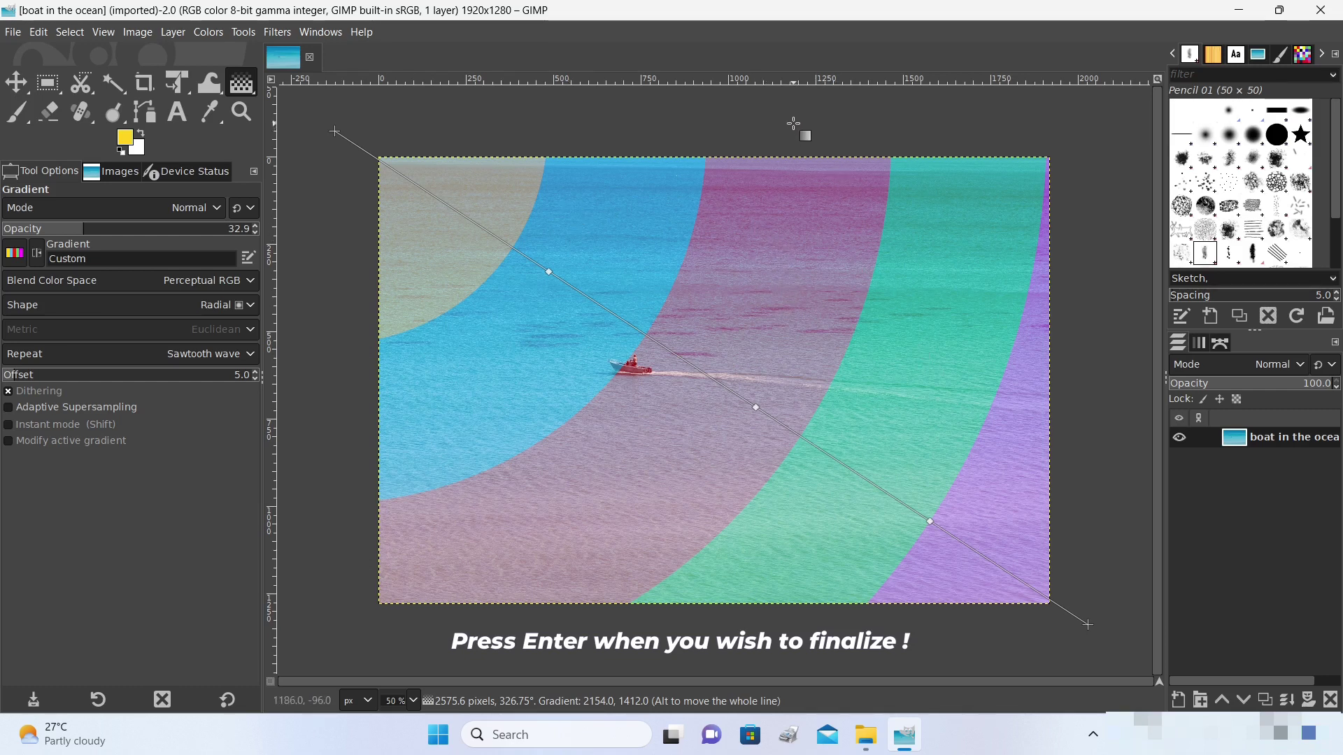
key("Return")
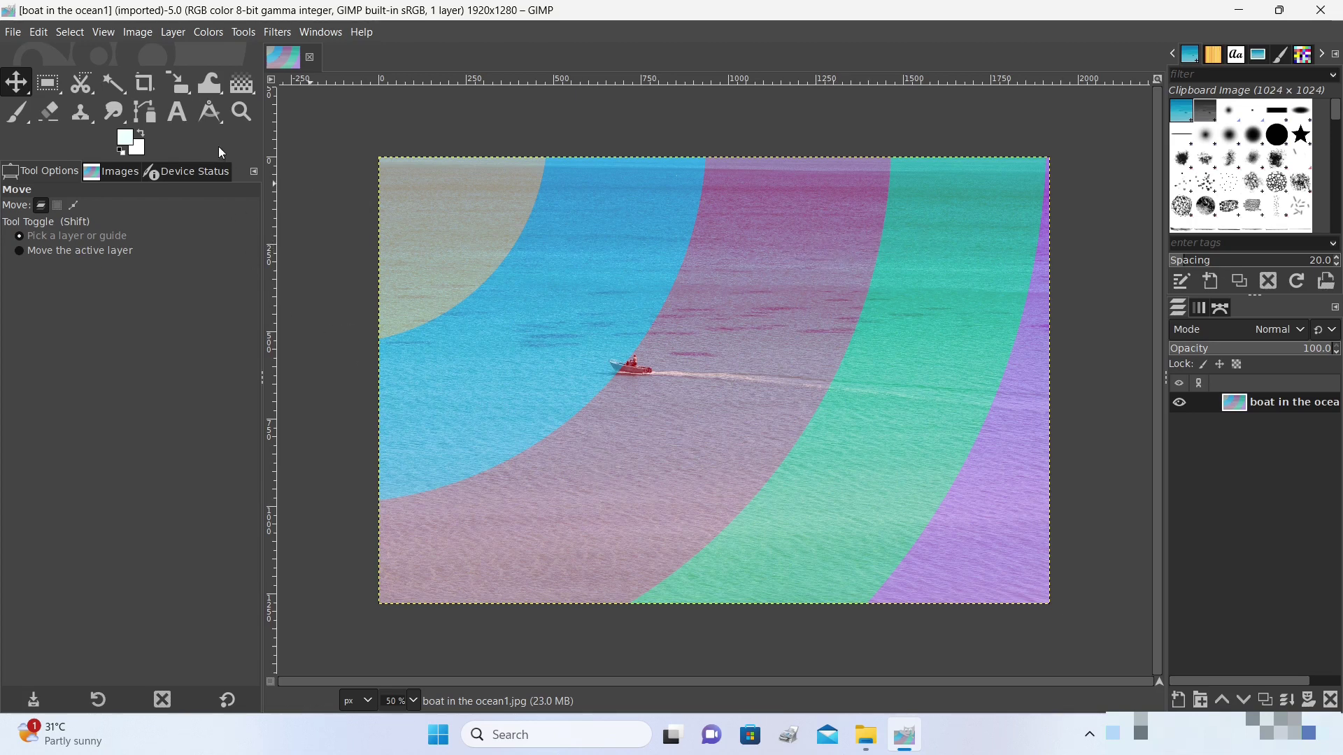
Step: Add the text "Happy Trails" in Script MT Bold at 121 px over the upper right part of the tinted photo
left_click(176, 117)
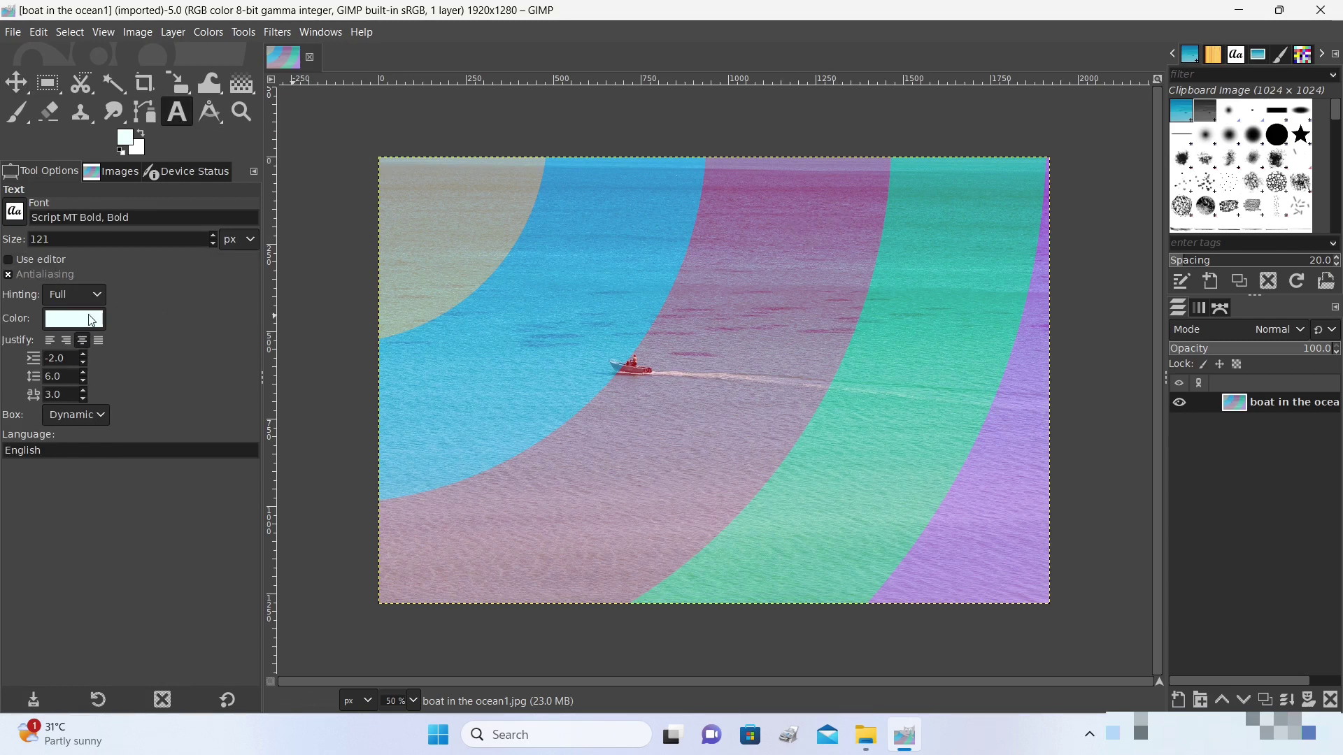
left_click(1237, 56)
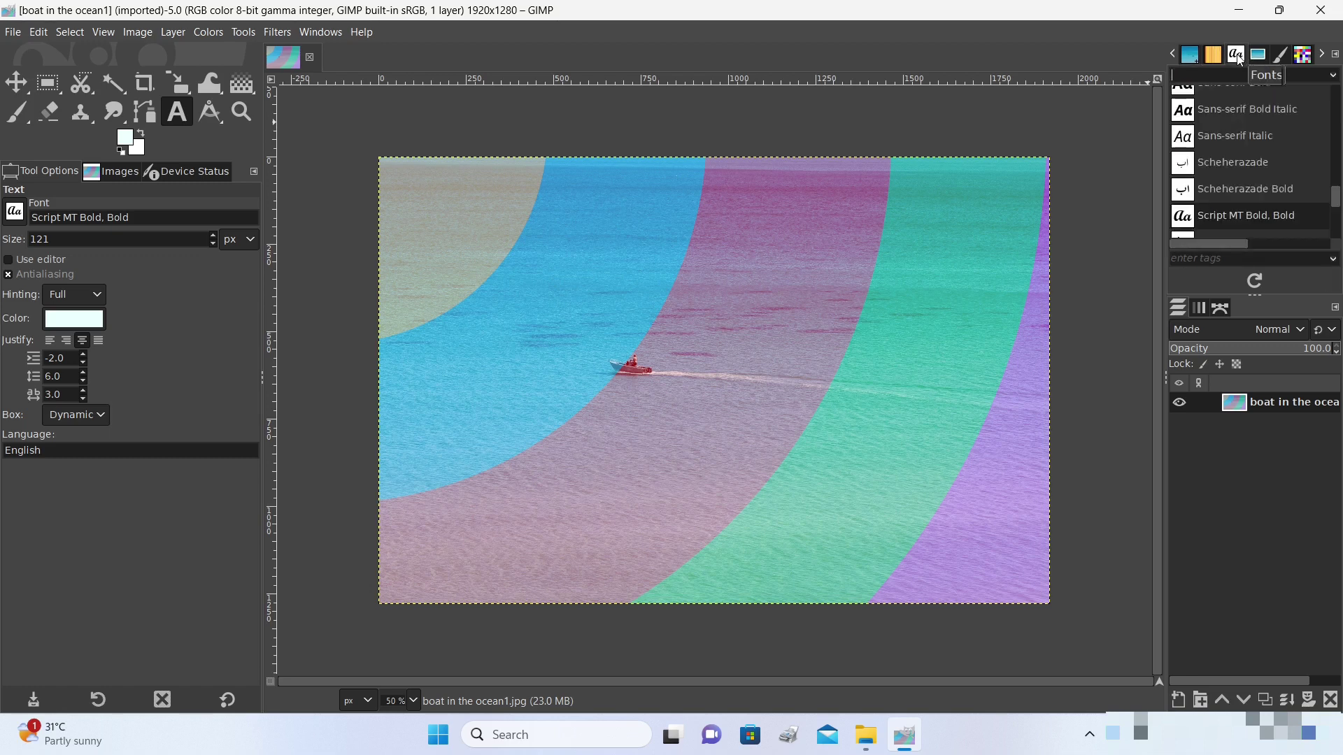
left_click(1233, 217)
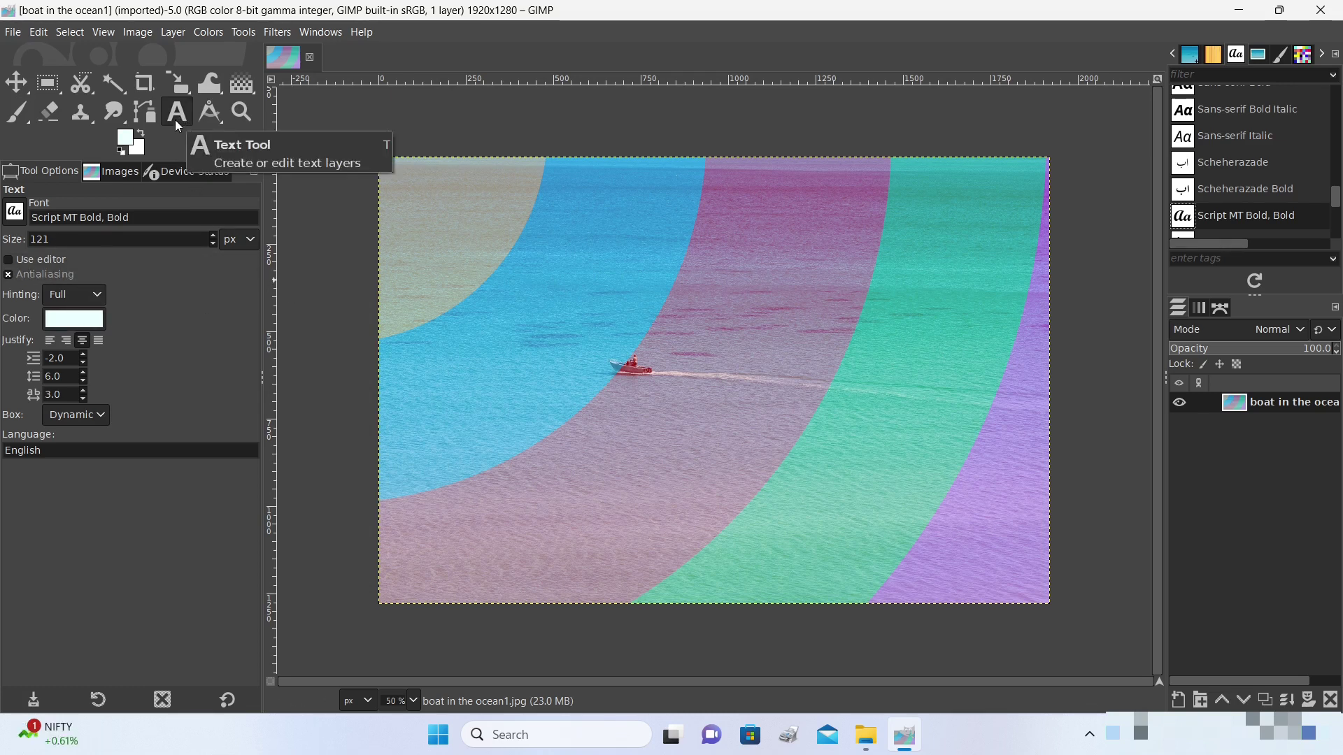
left_click(773, 237)
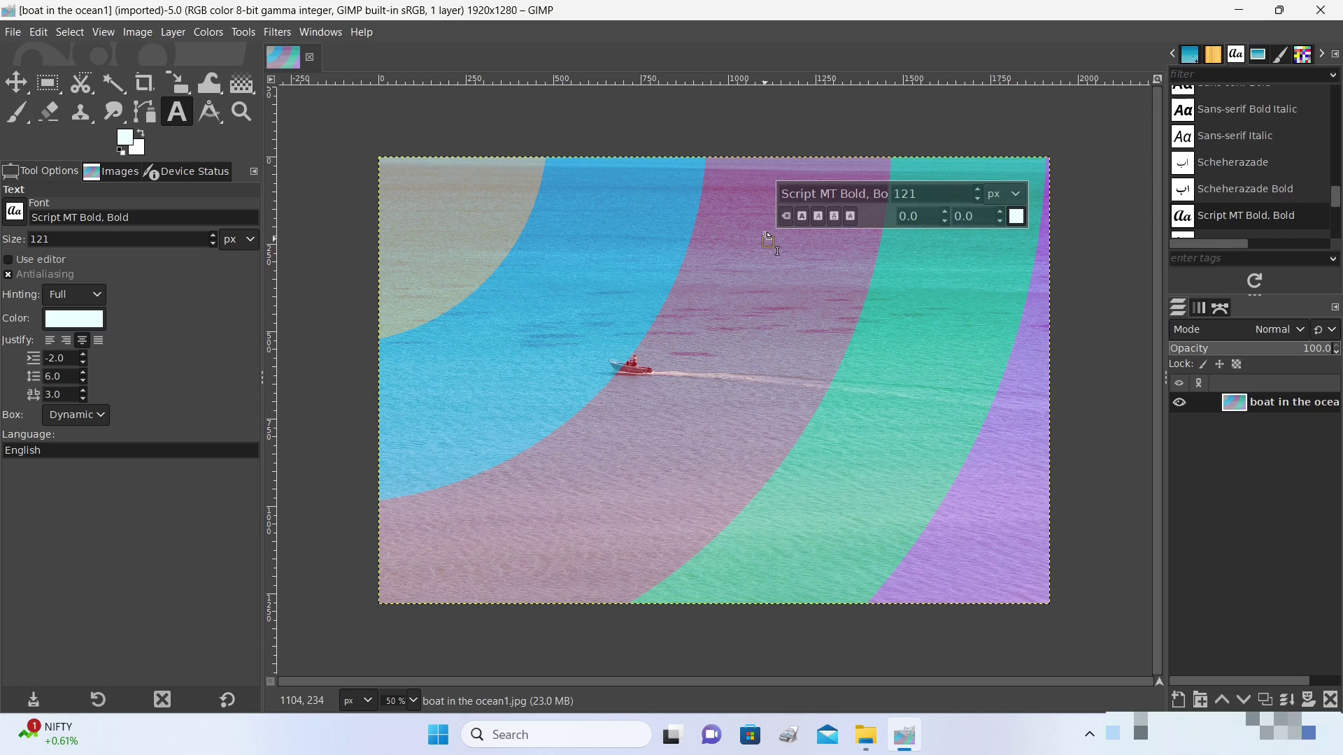
type("H")
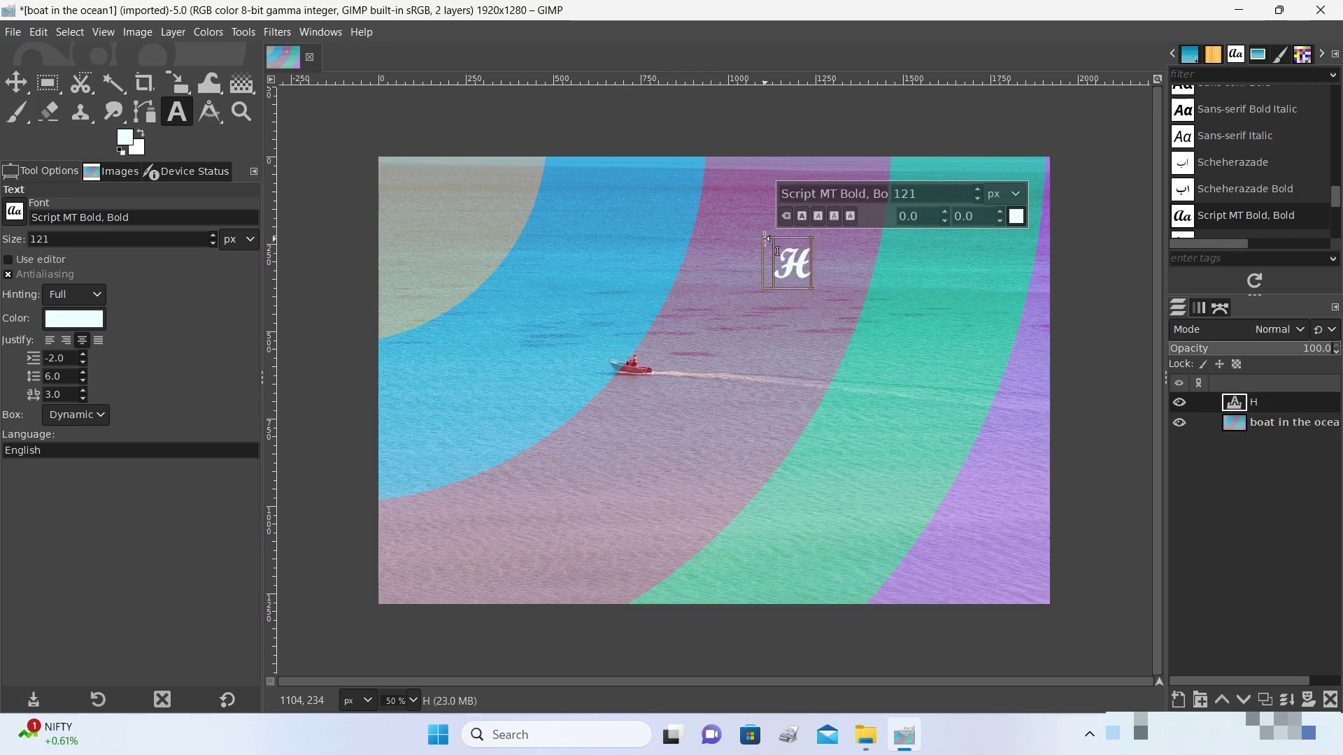
type("appy Trails")
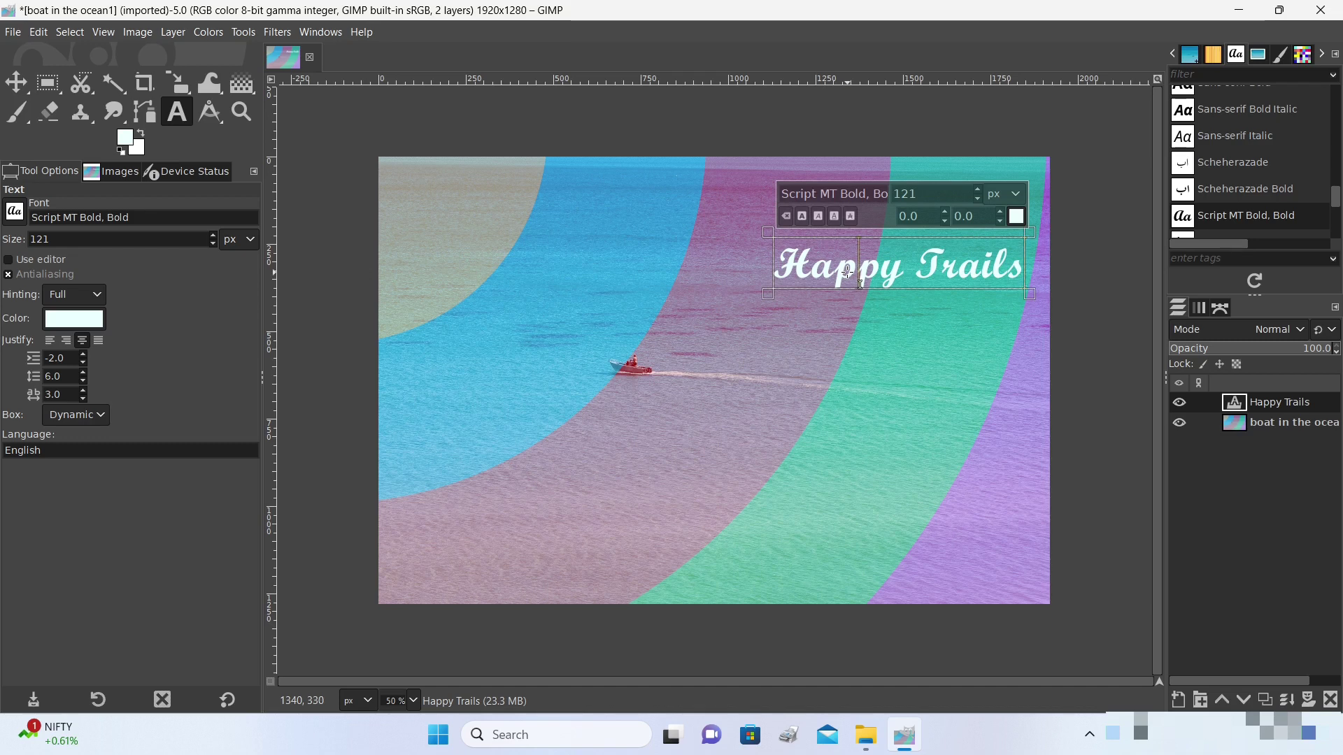
Step: Recolor all of the "Happy Trails" text to aqua 78e2e2
key("ctrl+a")
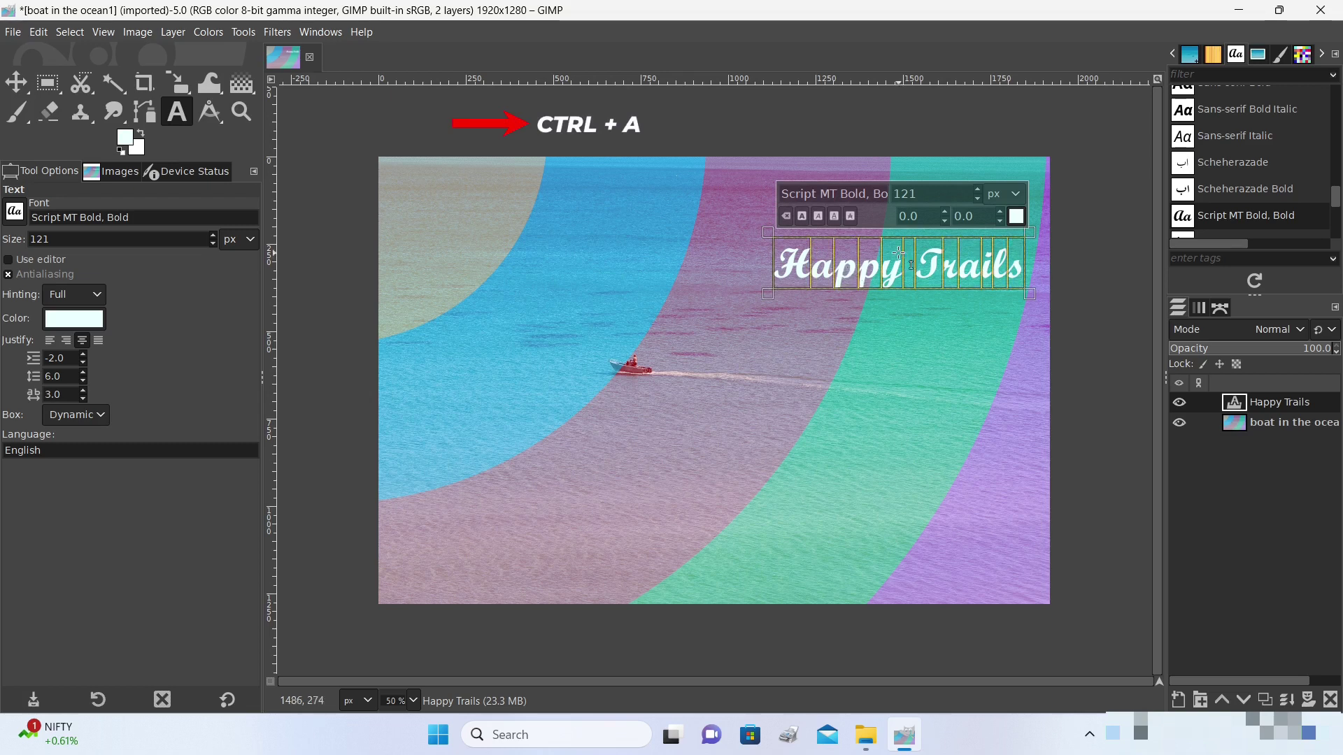
left_click(1016, 217)
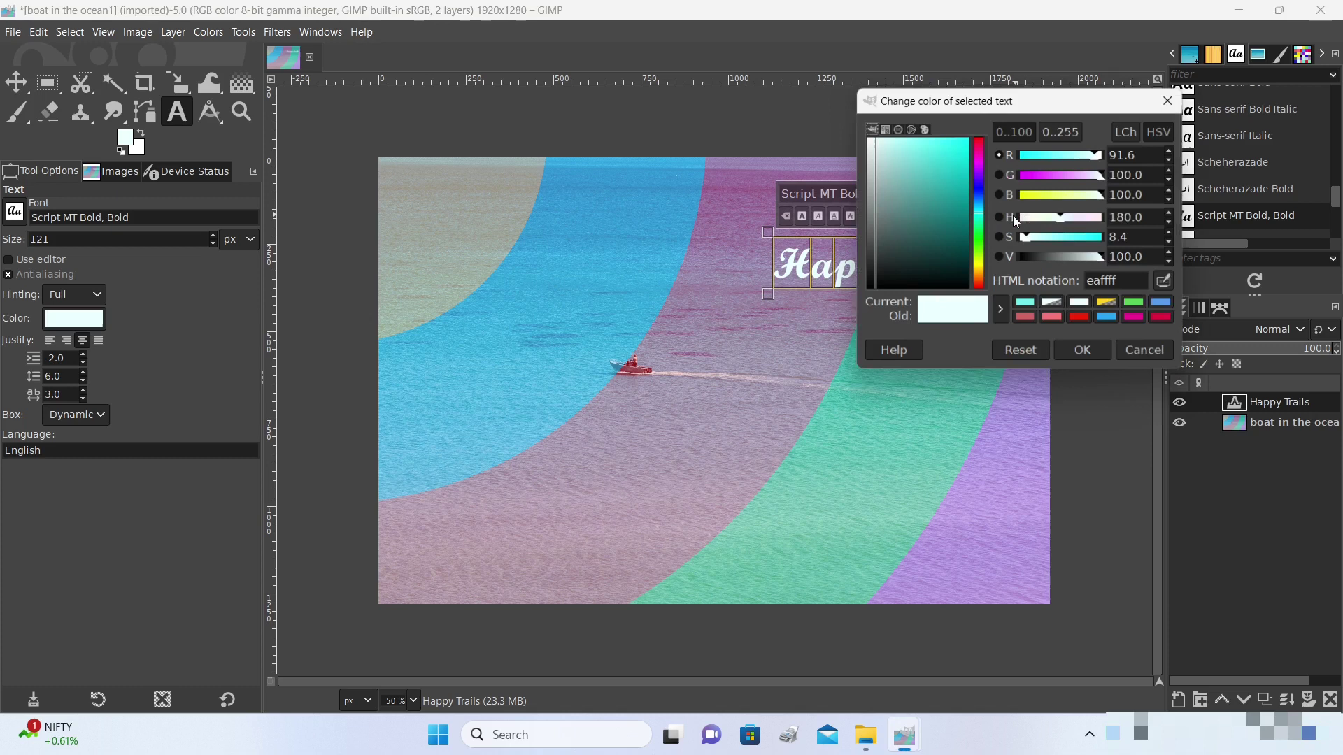
left_click(913, 152)
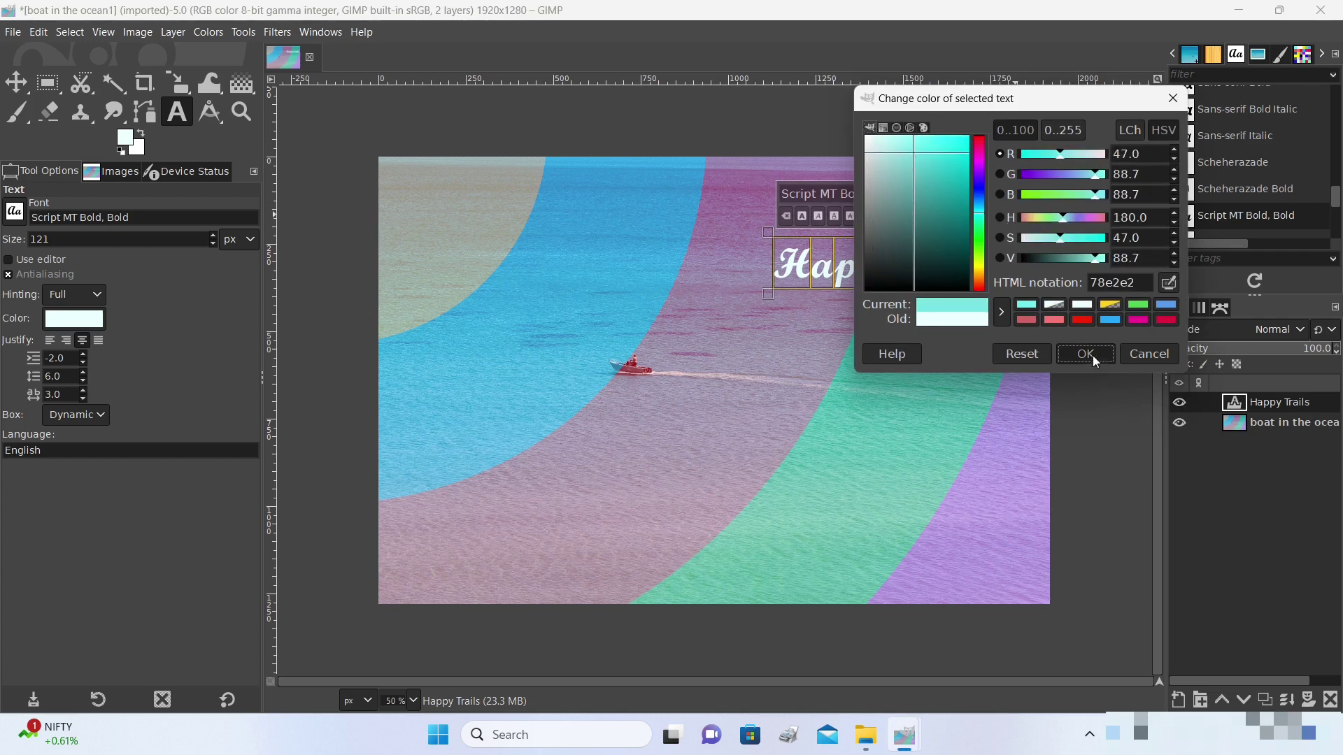
left_click(1086, 355)
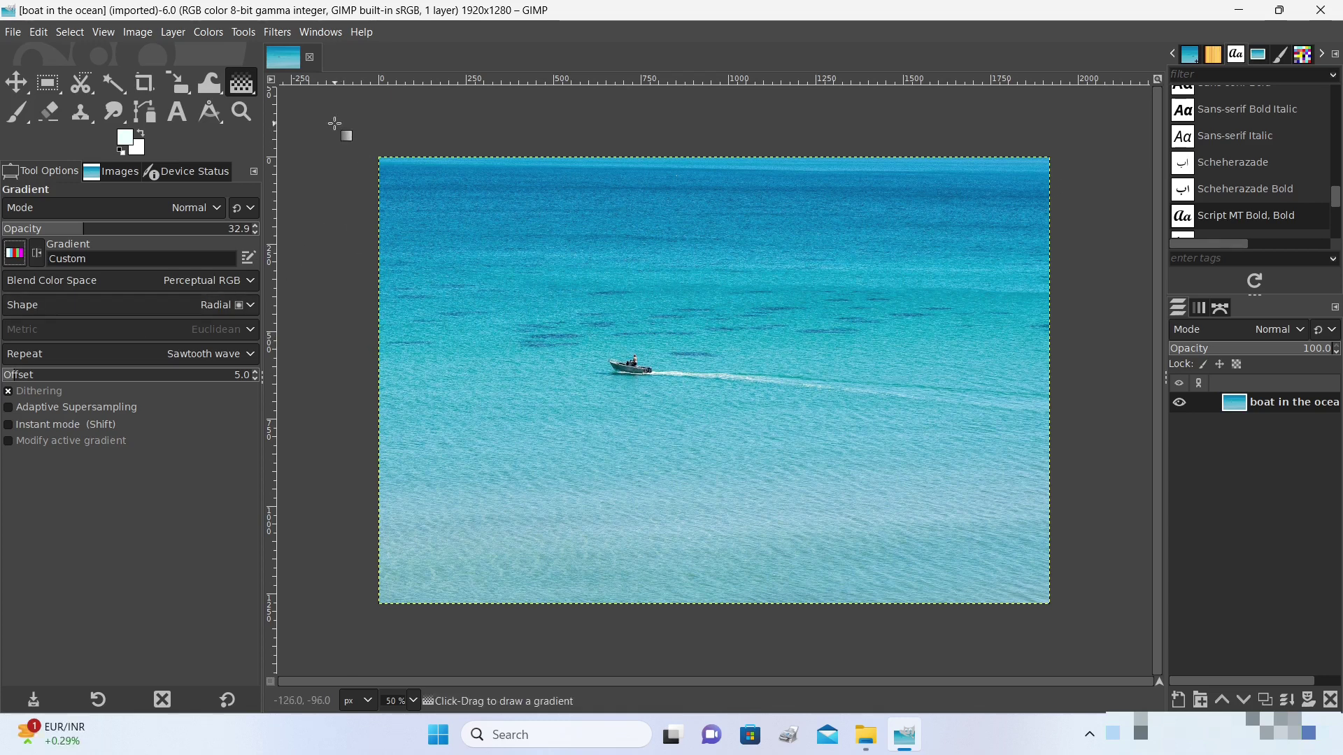
Step: Try the custom radial gradient on the untinted photo along the diagonal, straight down the middle and along the reversed diagonal, discarding each one
left_click_drag(334, 124, 1106, 622)
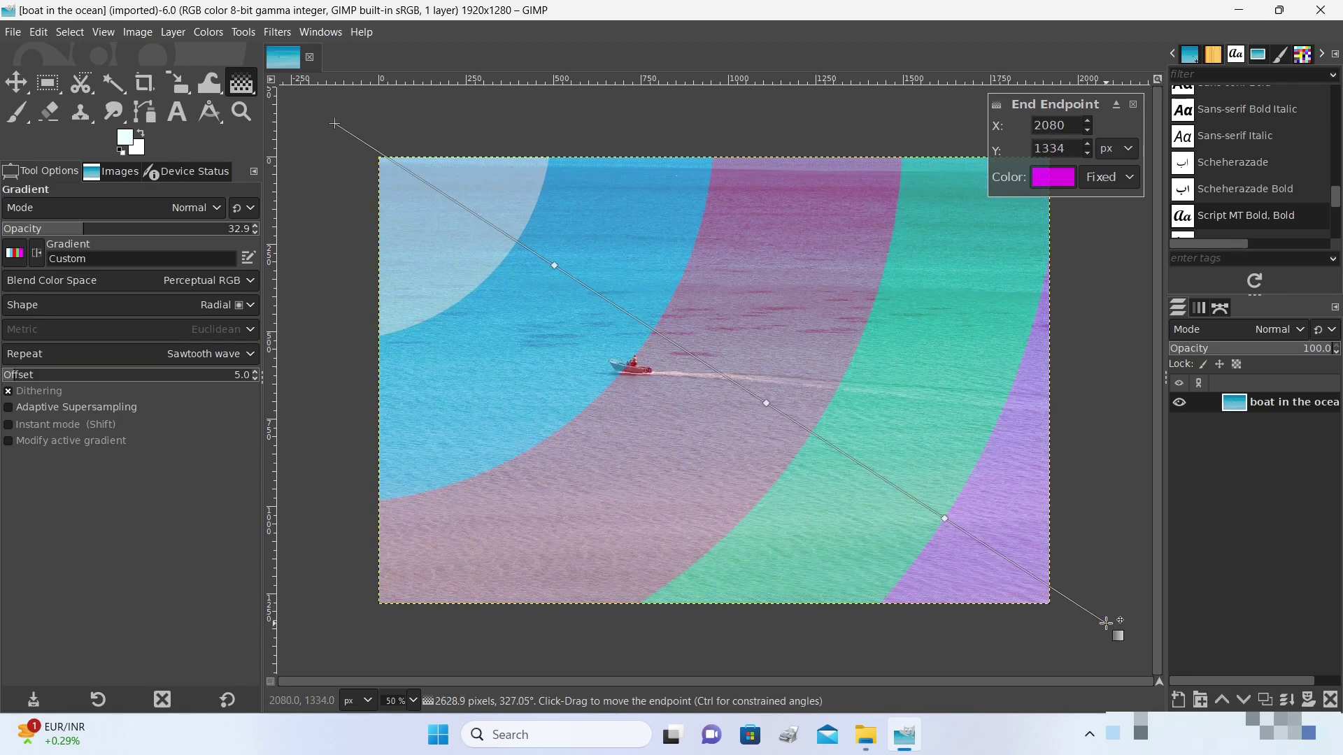
key("ctrl+z")
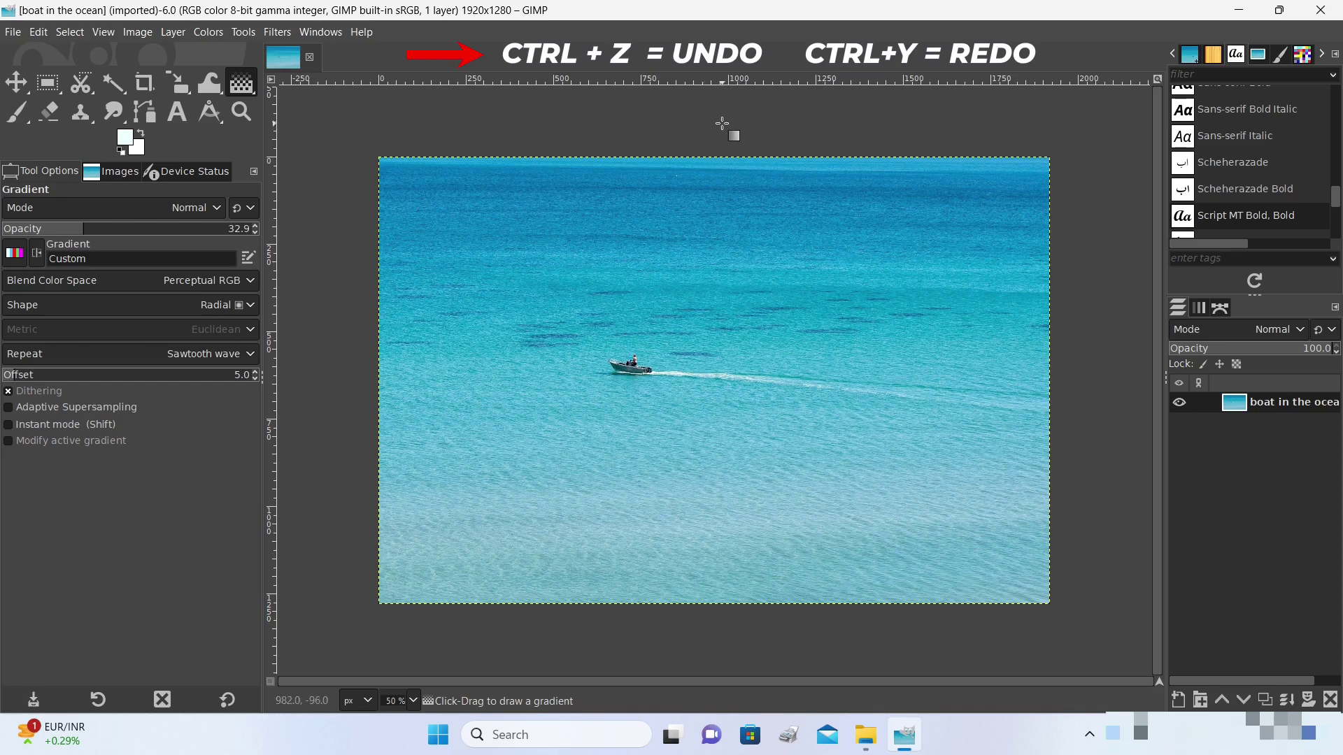
left_click_drag(723, 123, 739, 626)
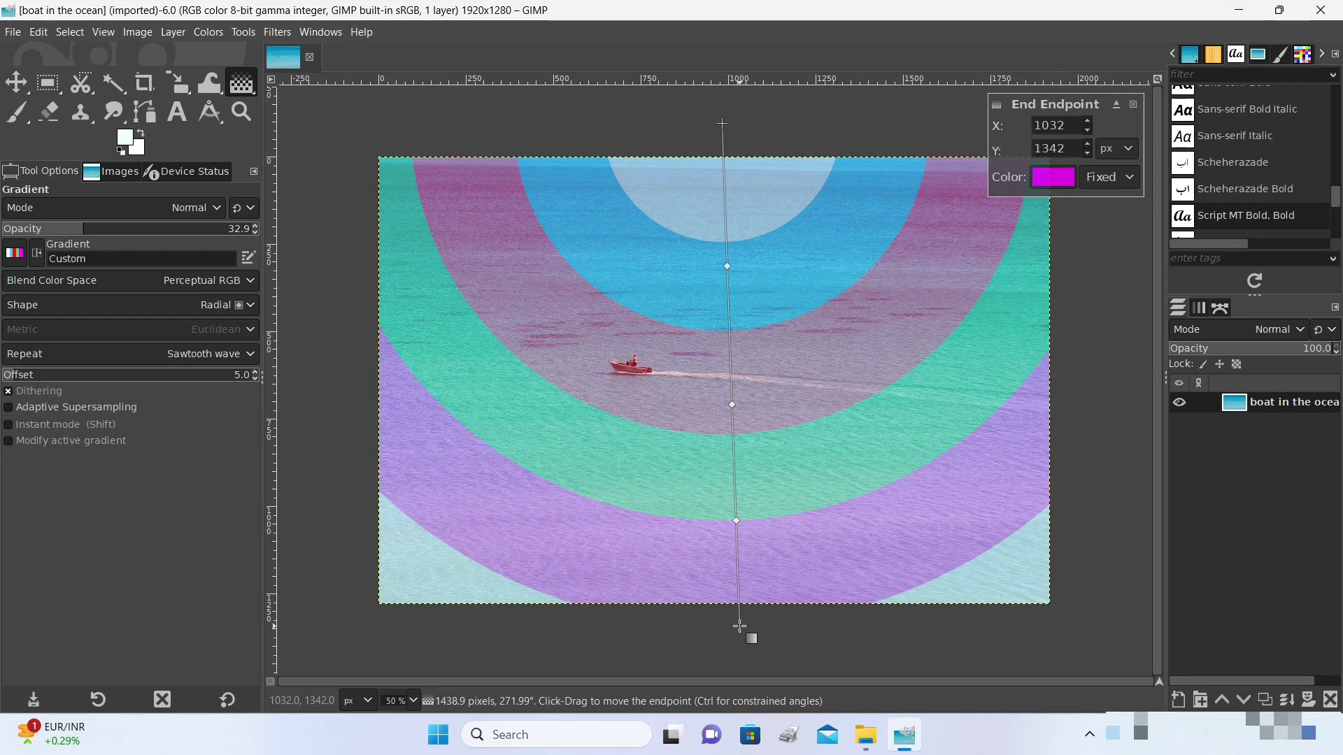
key("Escape")
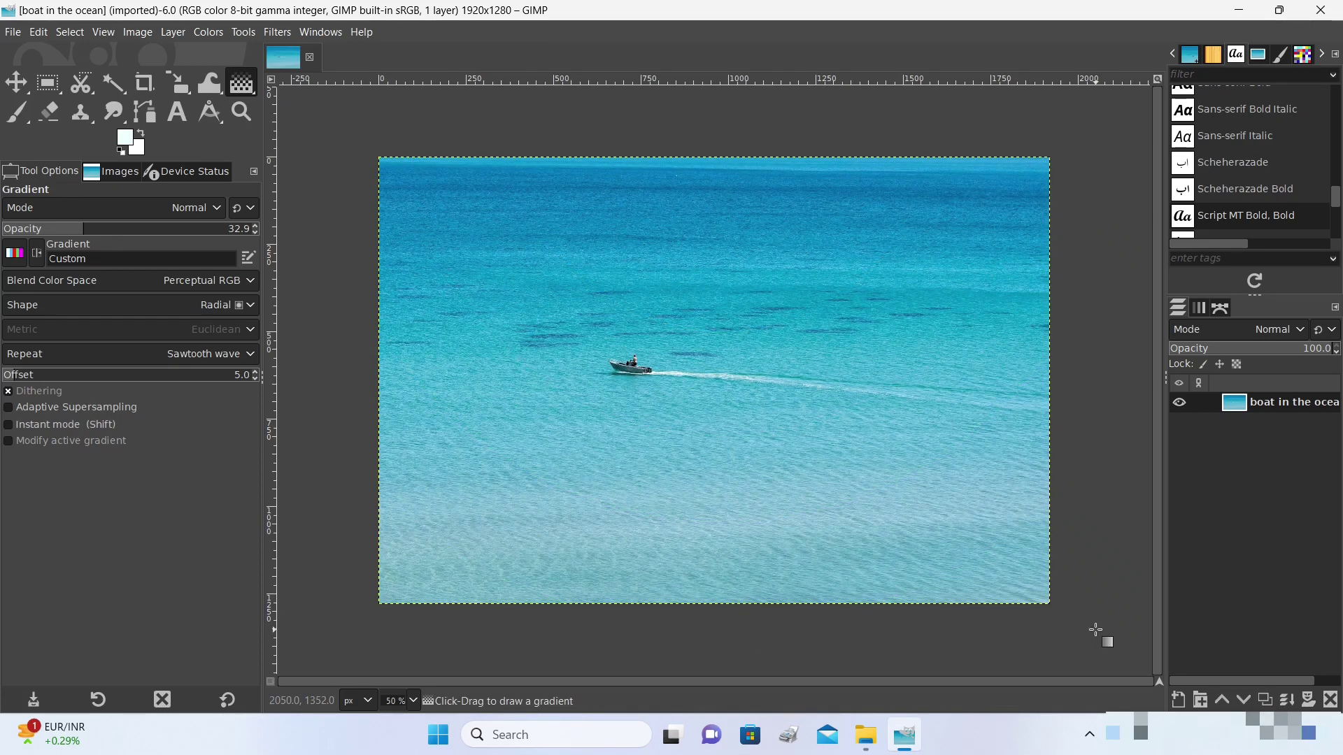
mouse_move(1096, 631)
left_mouse_down()
mouse_move(615, 322)
mouse_move(335, 121)
left_mouse_up()
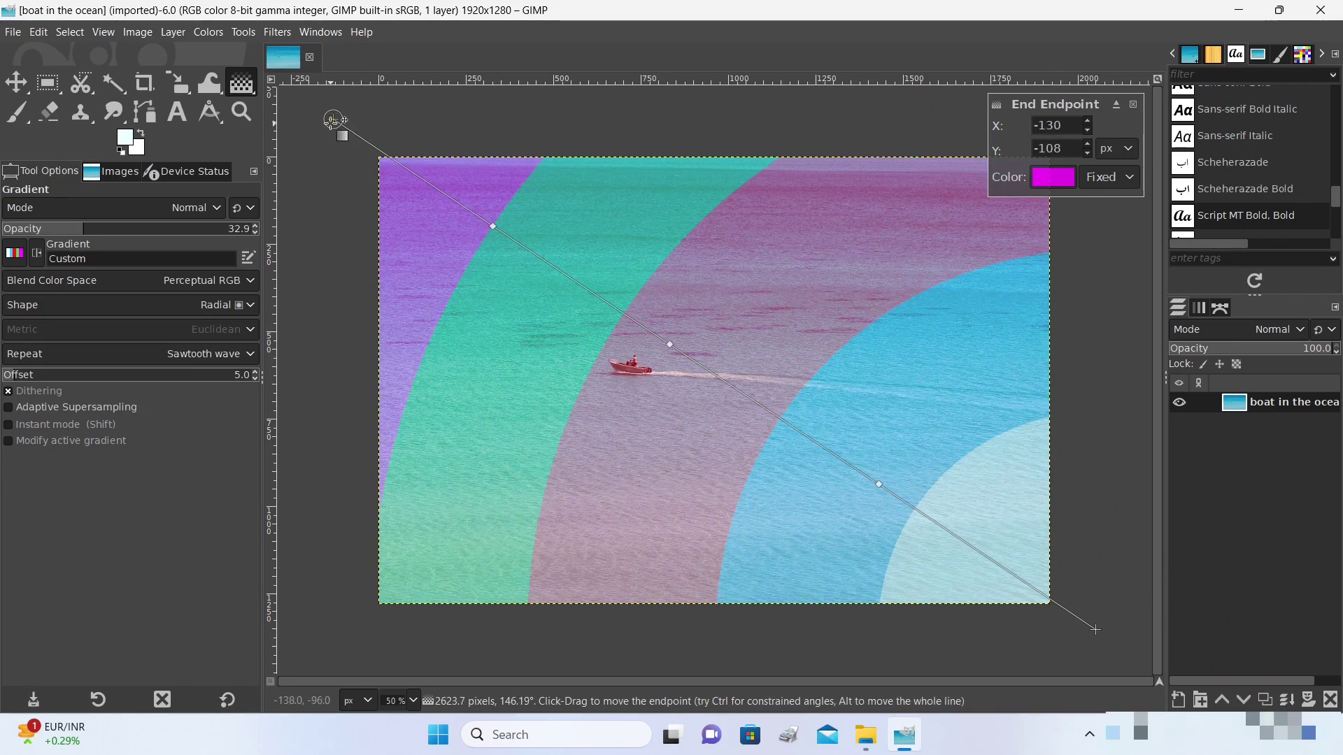
key("Escape")
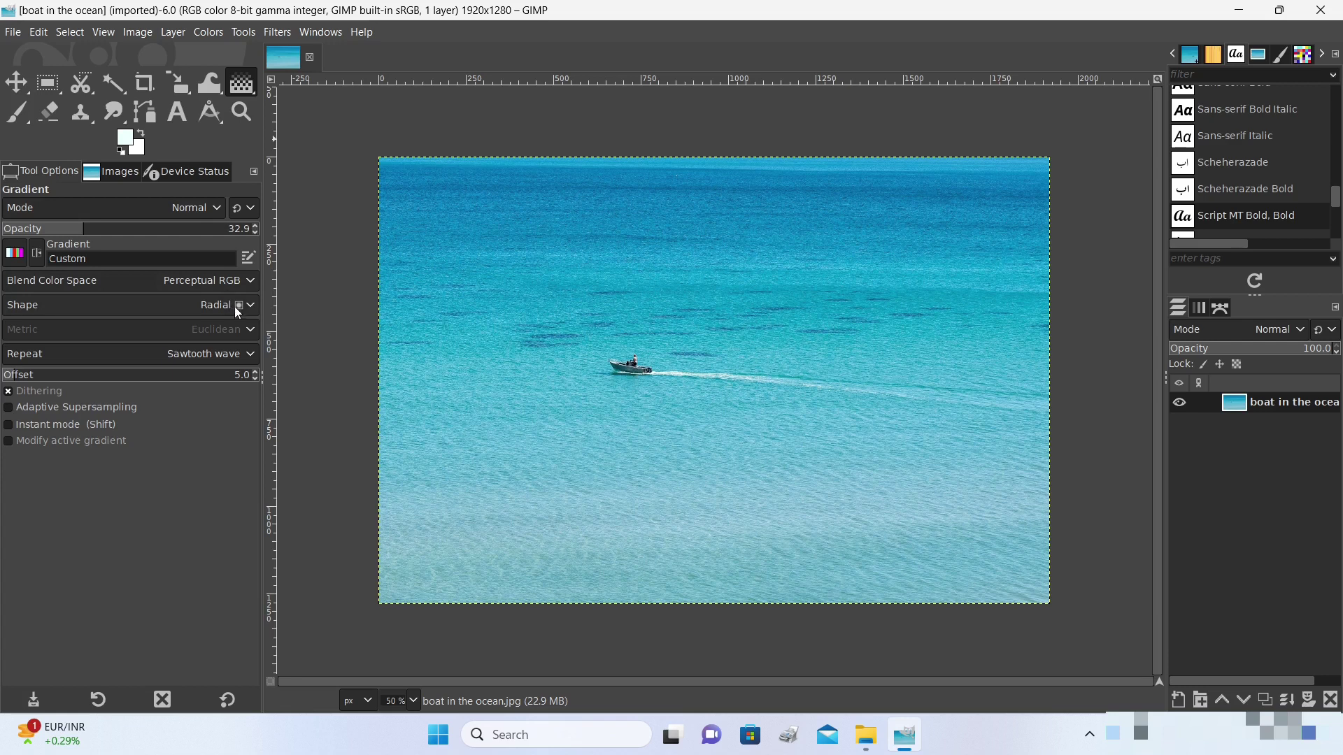
Step: Try the Linear gradient shape diagonally from the photo's upper left to X 2048, Y 1344, and discard it
left_click(254, 306)
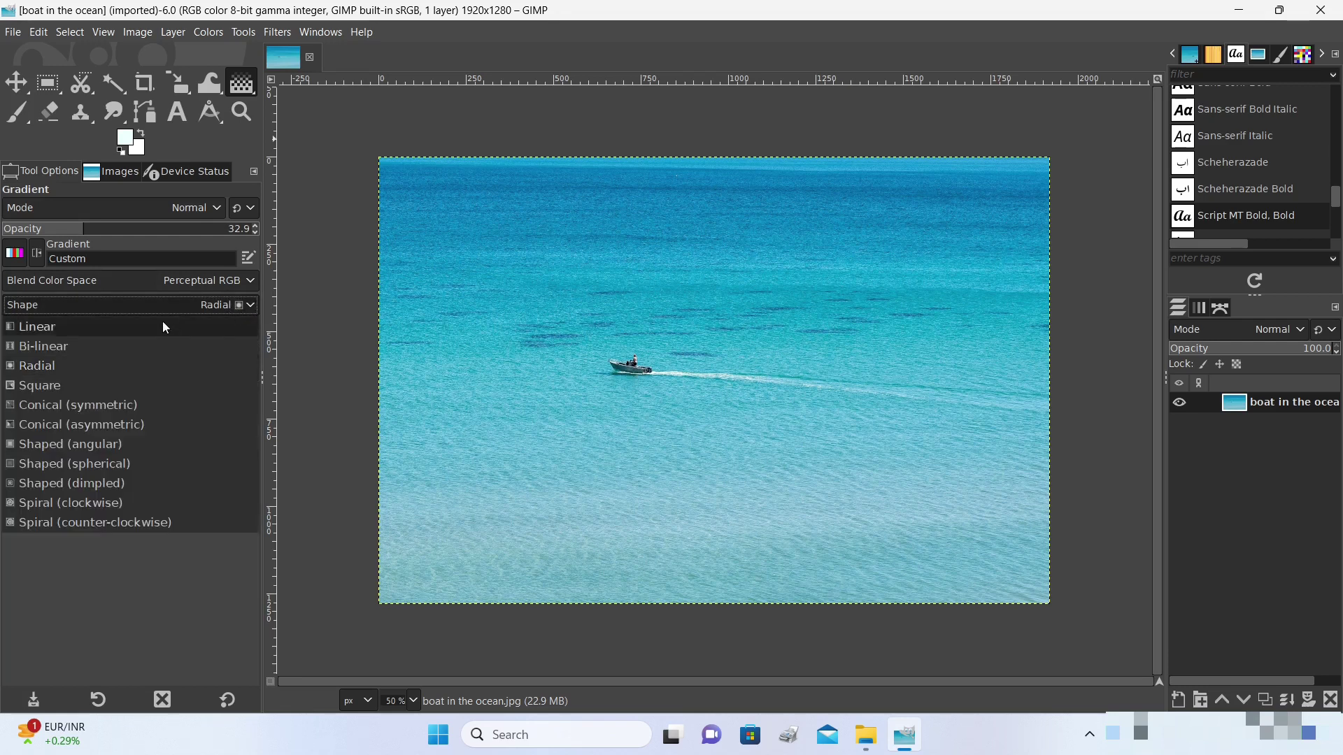
left_click(162, 321)
left_click_drag(342, 123, 1095, 627)
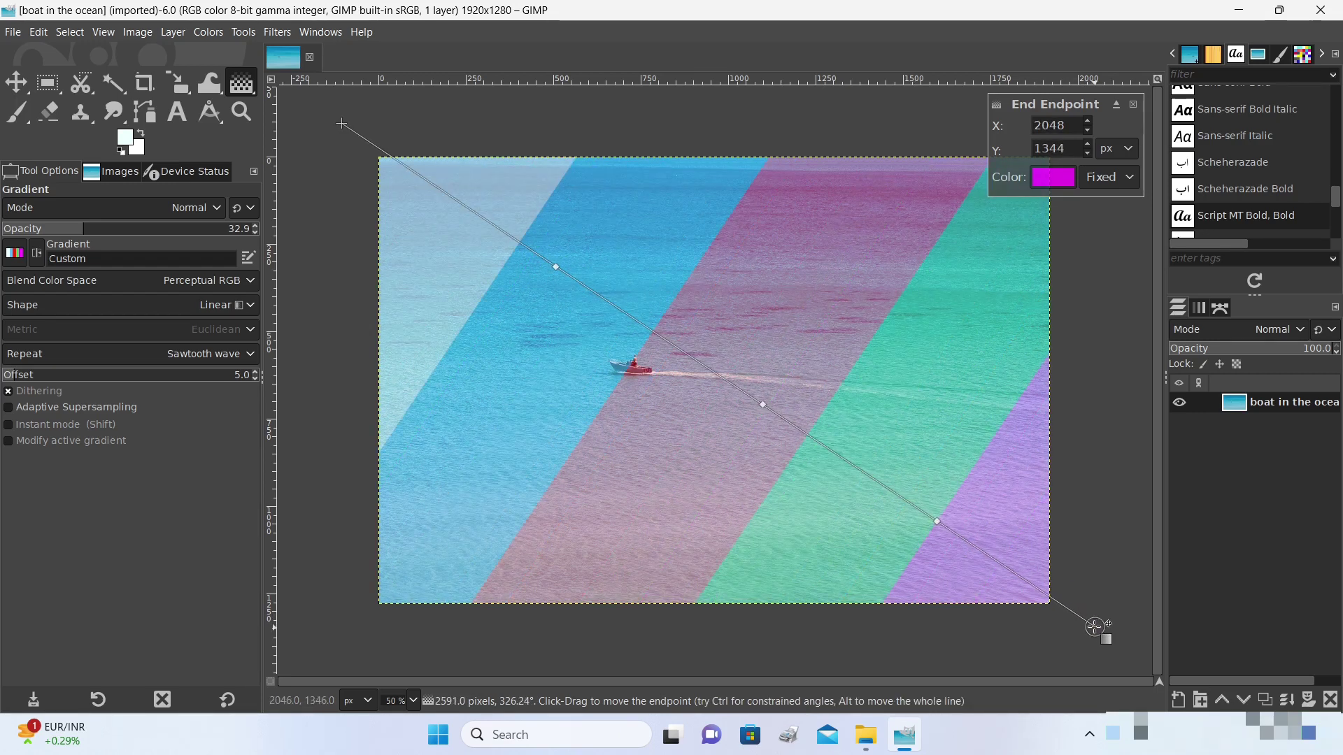
key("Escape")
Step: Try the Square gradient shape from the photo's center out to X -66, Y -40, and discard it
left_click(251, 304)
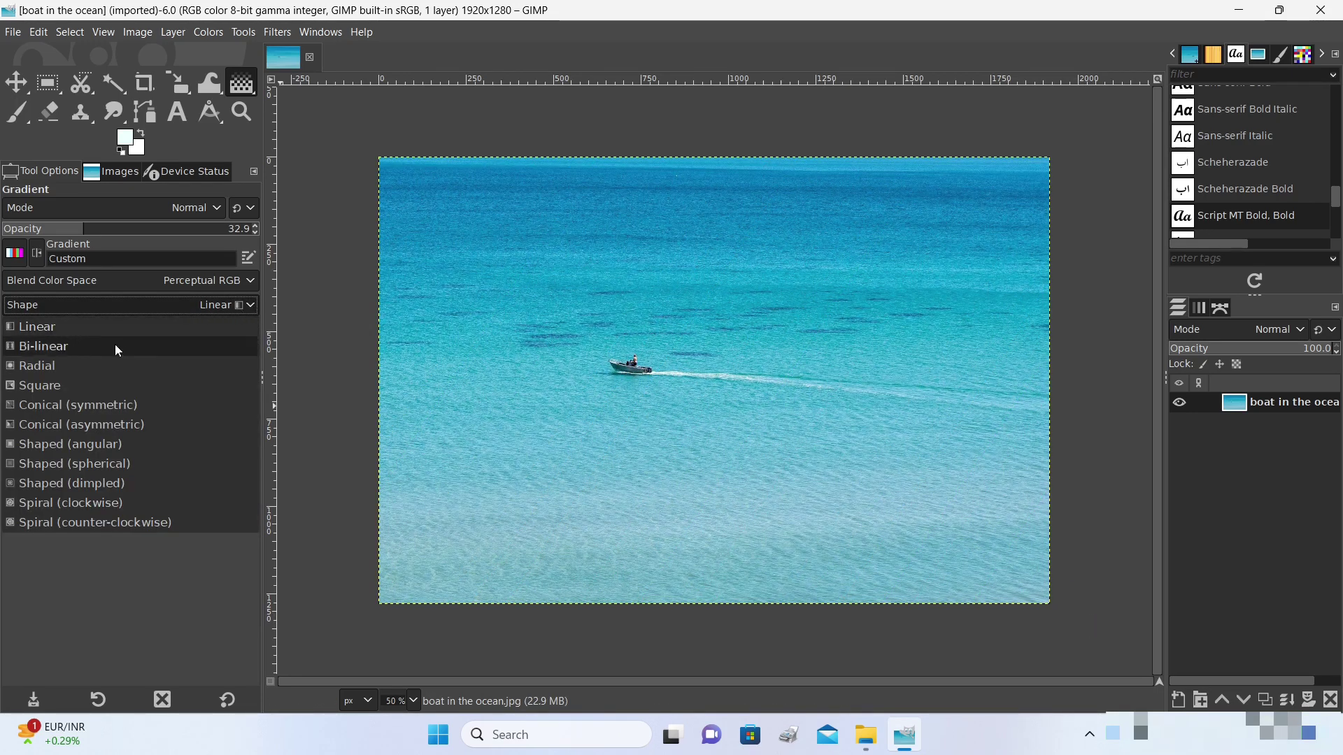
left_click(62, 388)
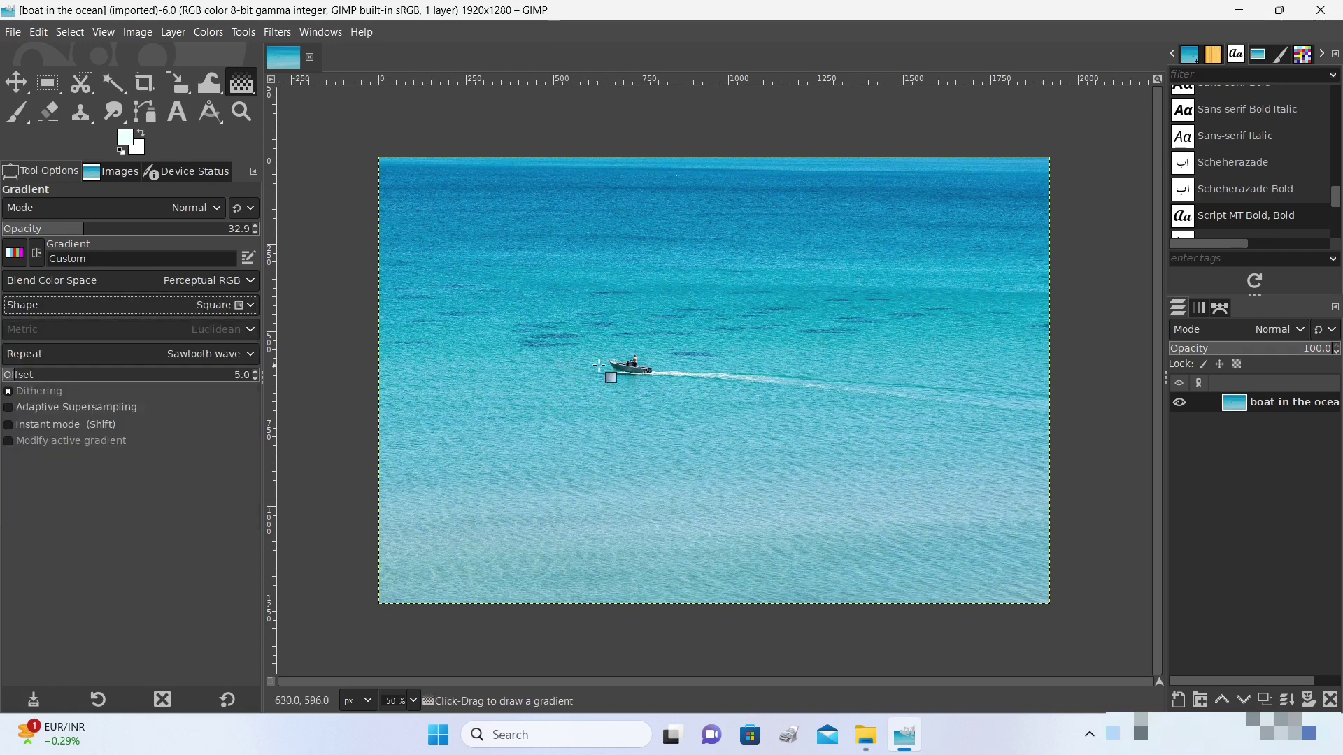
left_click_drag(718, 369, 356, 144)
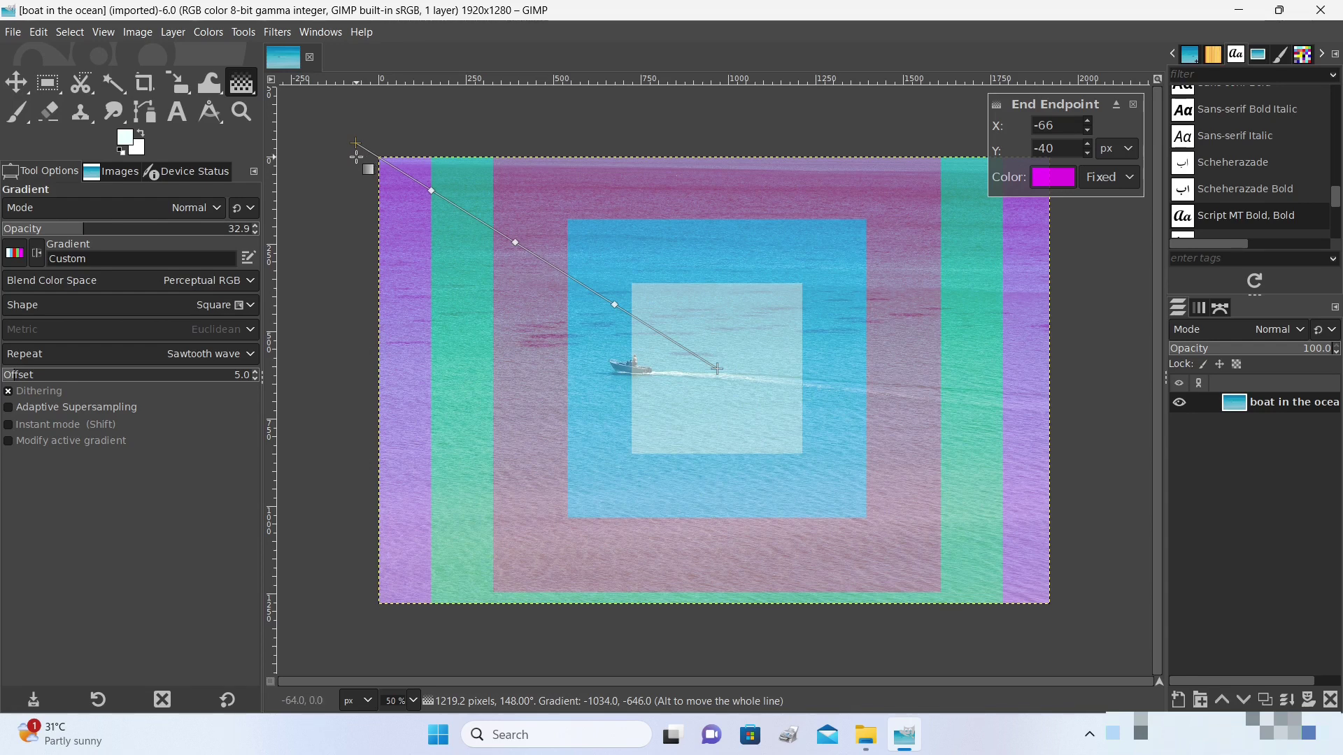
key("Escape")
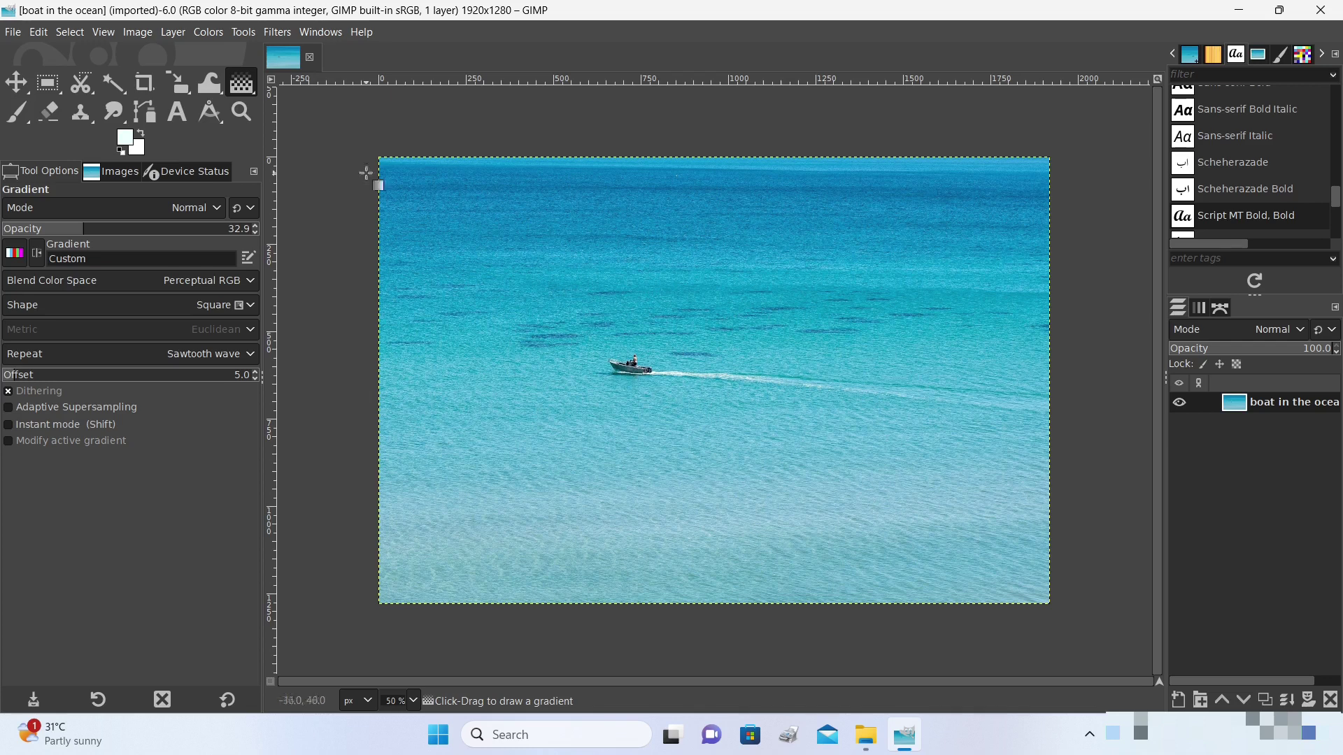
Step: Set the gradient shape to Bi-linear, try it from the photo's center past the upper-left corner, and discard the drawn gradient
left_click(249, 306)
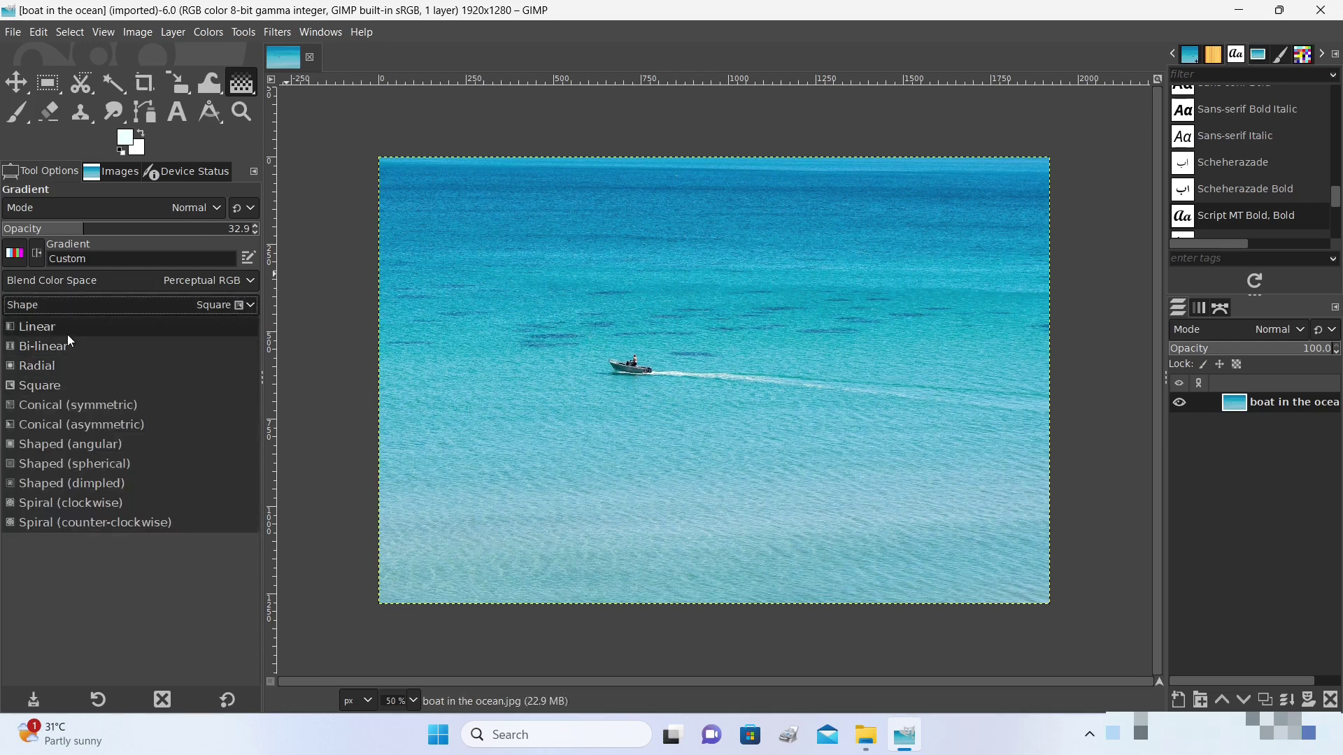
left_click_drag(730, 380, 289, 106)
key("Escape")
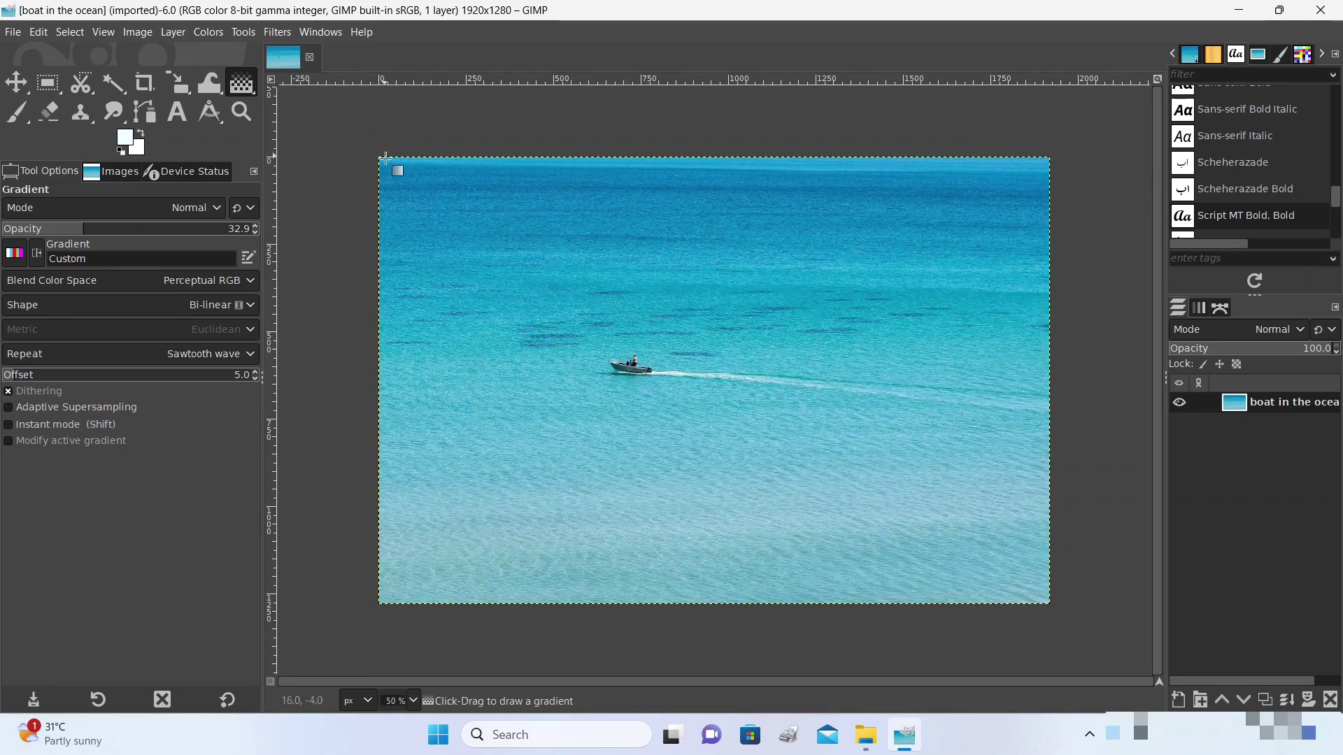
Step: Try the Flare Glow Radial 2 gradient diagonally across the photo to X 2034, Y 1370, and discard it
left_click(13, 256)
scroll(48, 392, "down", 5)
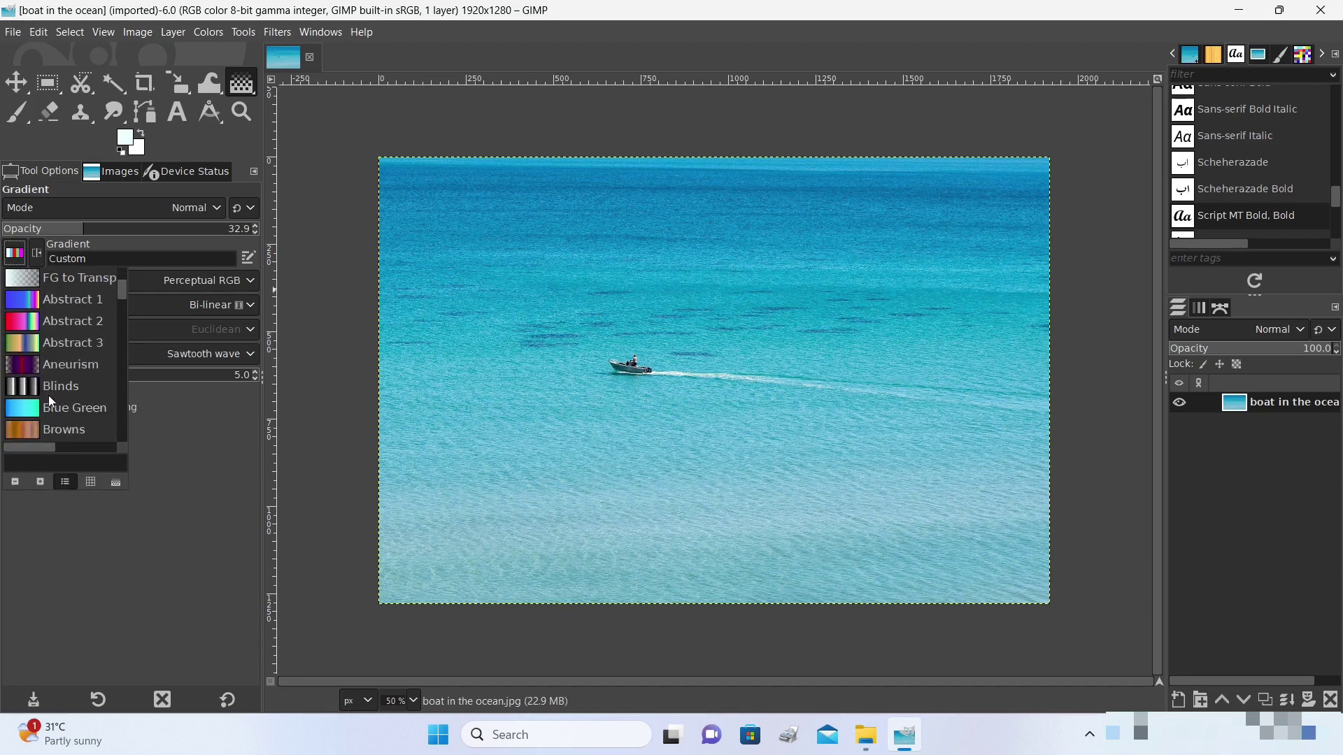
scroll(37, 414, "down", 3)
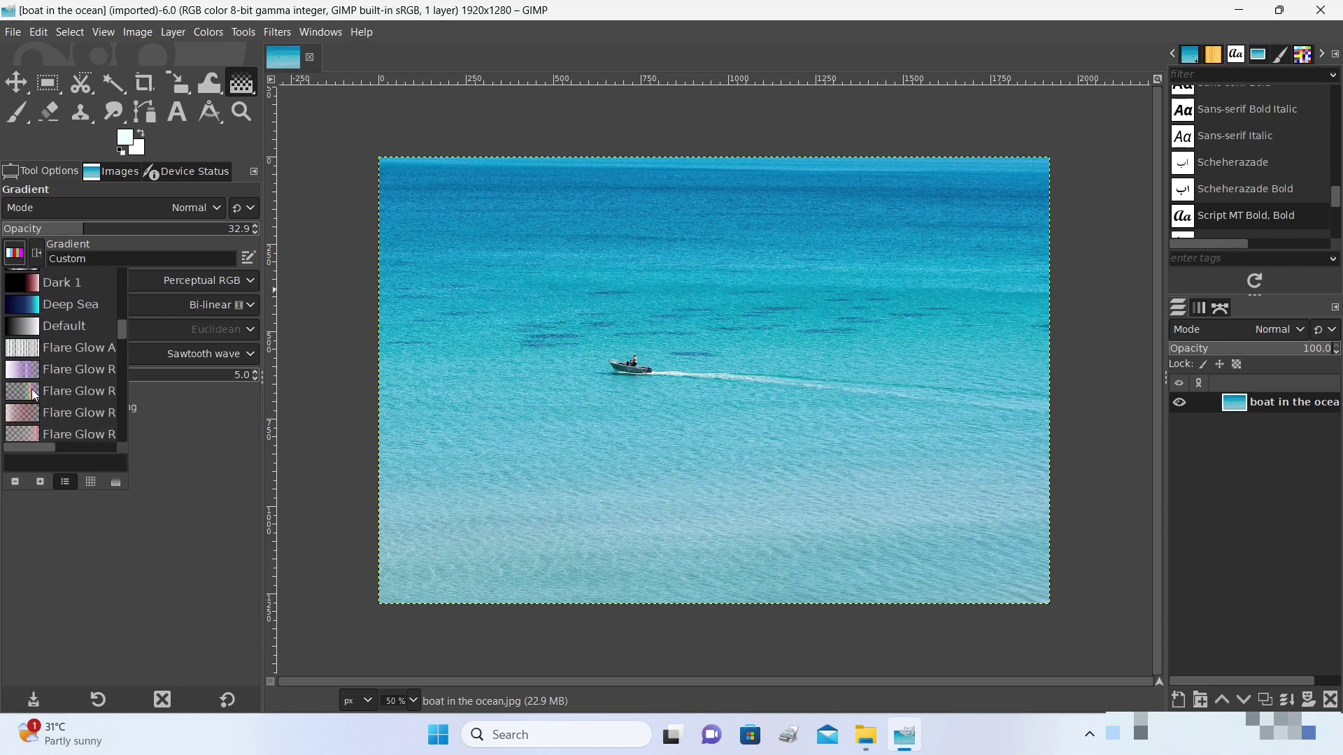
left_click(32, 389)
left_click(347, 135)
left_click_drag(349, 136, 1090, 636)
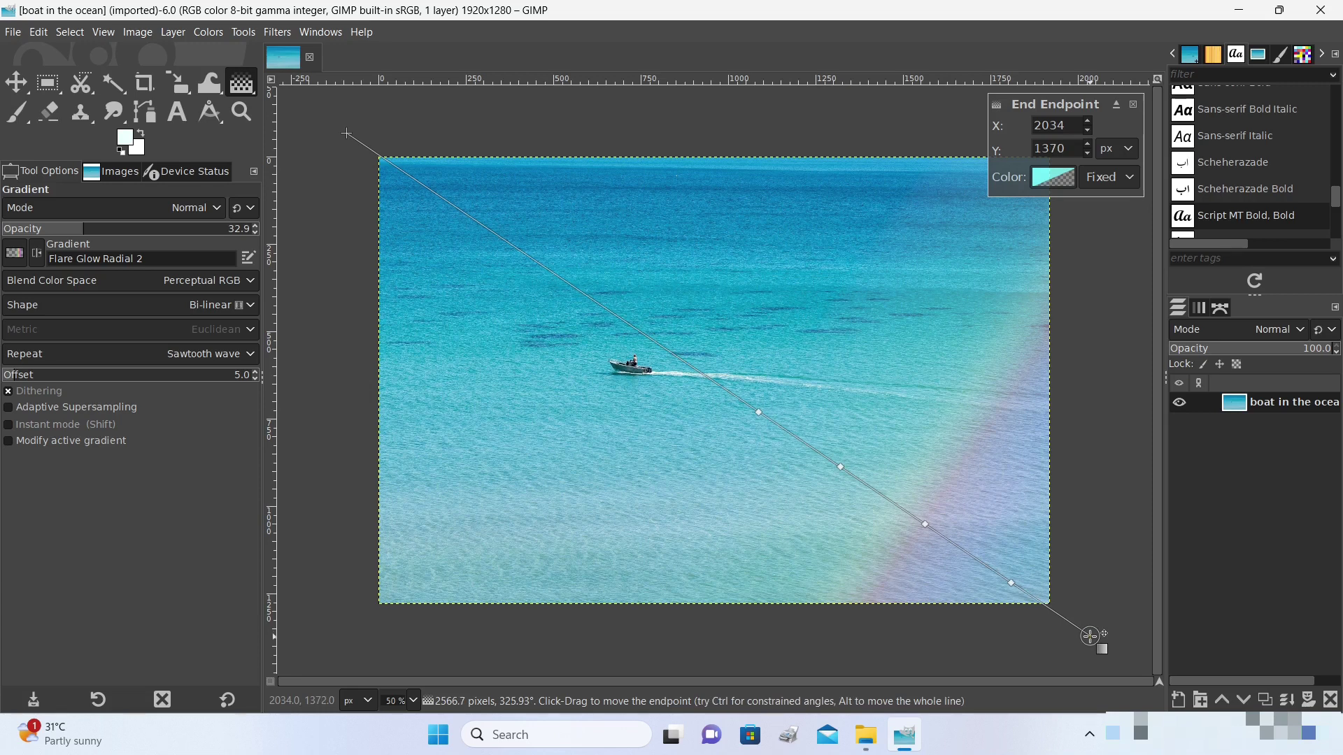
key("Escape")
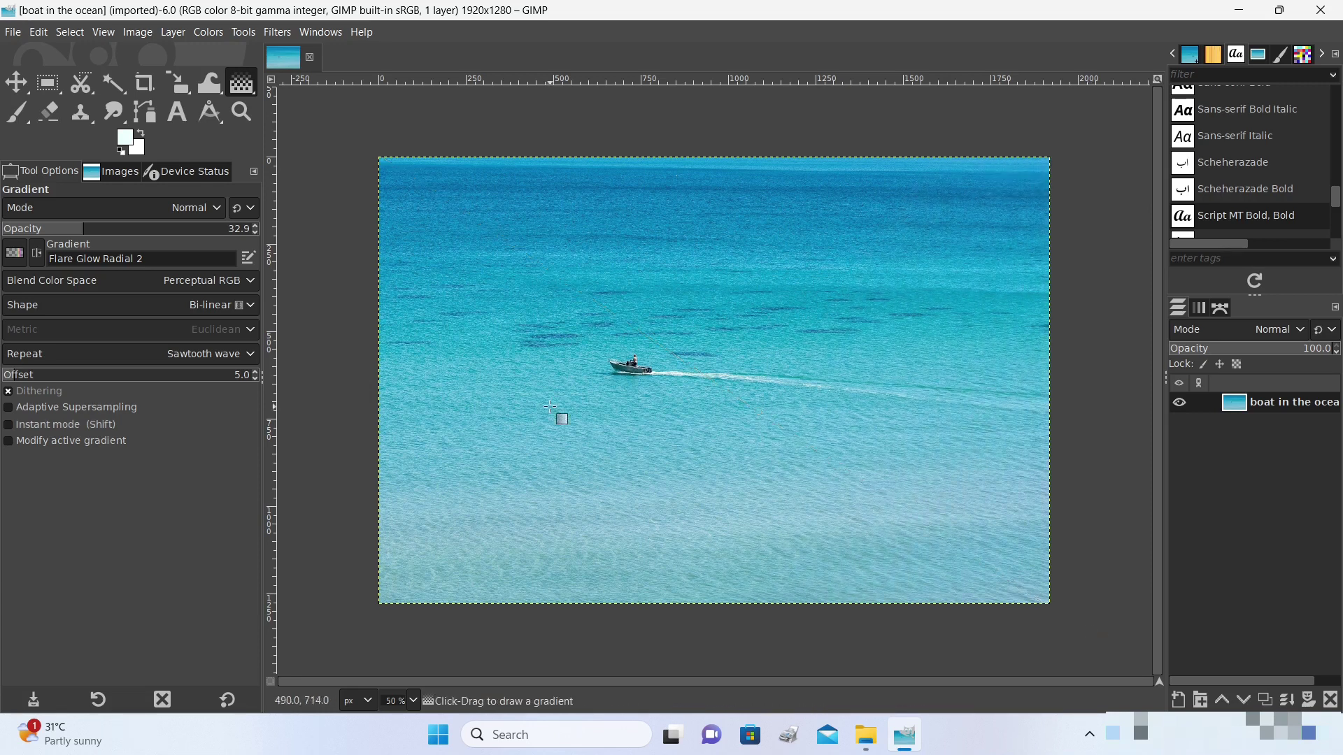
Step: Draw the Full saturation spectrum CCW gradient diagonally from beyond the photo's upper-left corner to X 2106, Y 1406
left_click(15, 252)
left_click(84, 385)
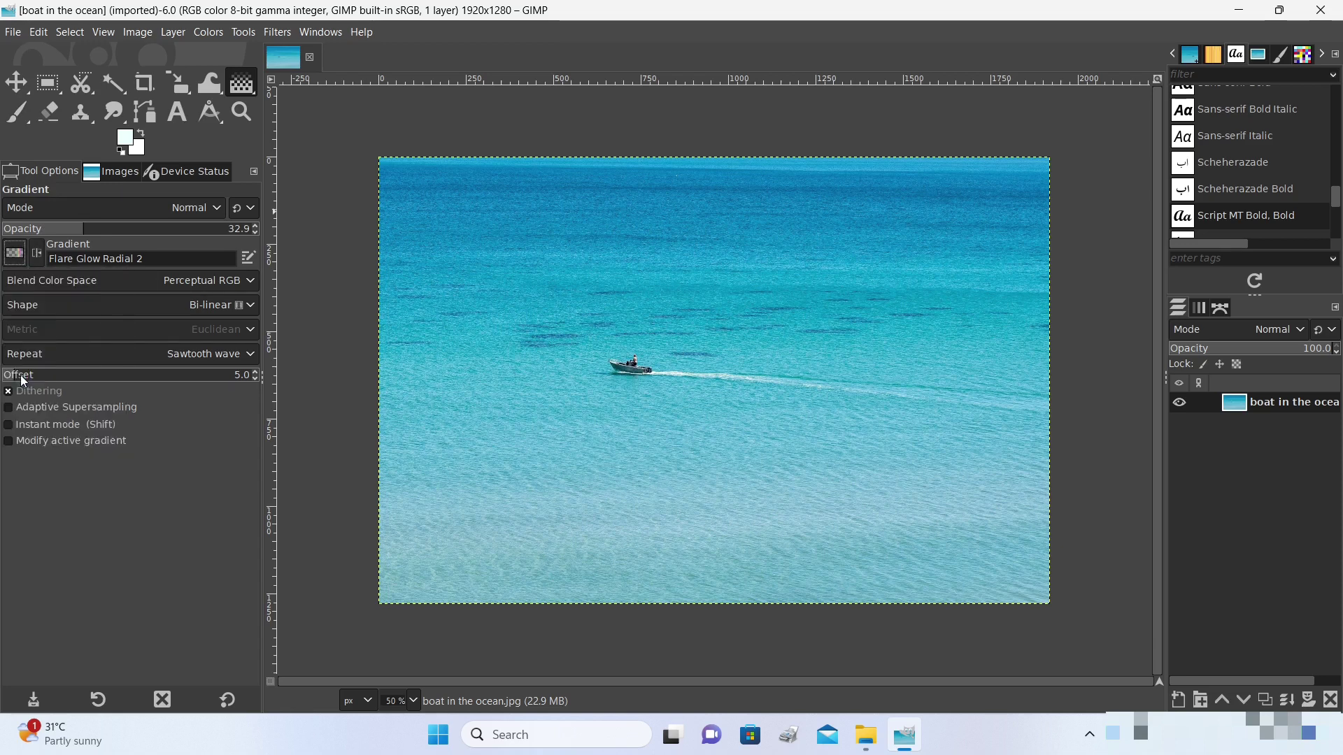
left_click_drag(332, 131, 1115, 648)
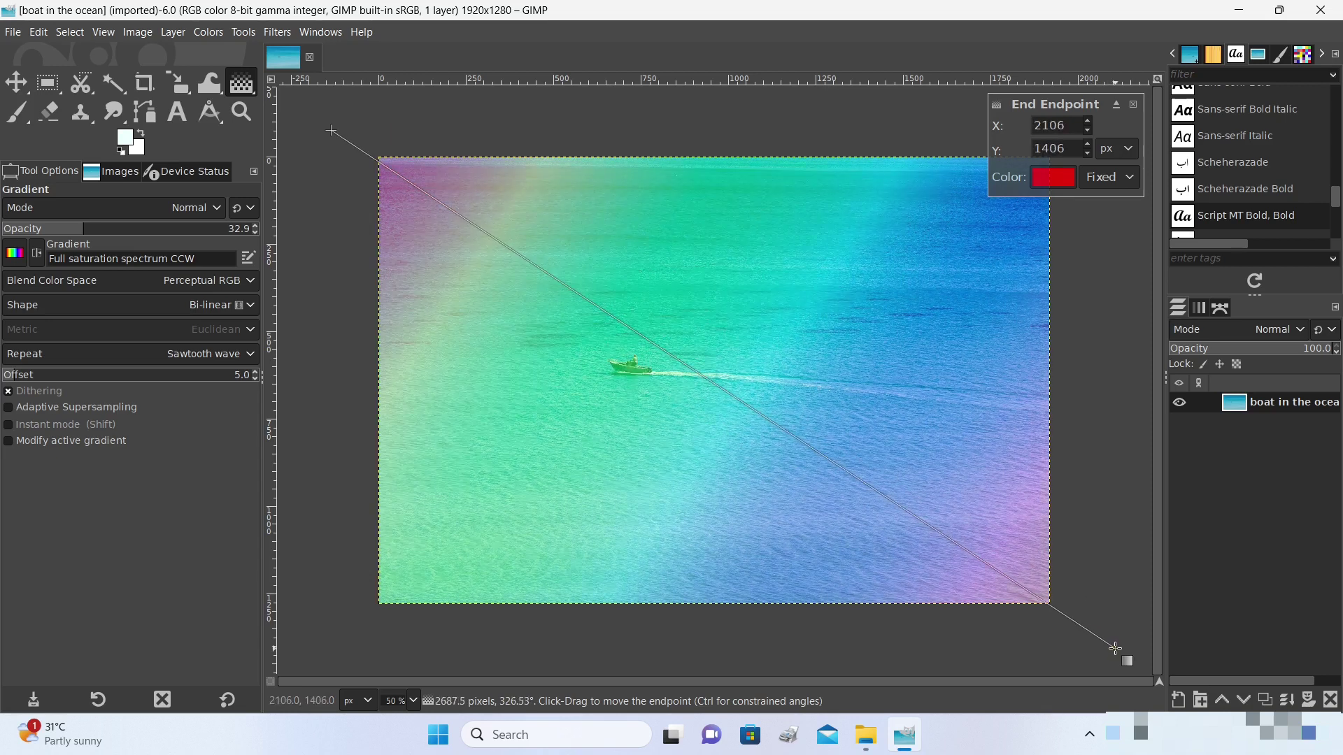
left_click(14, 253)
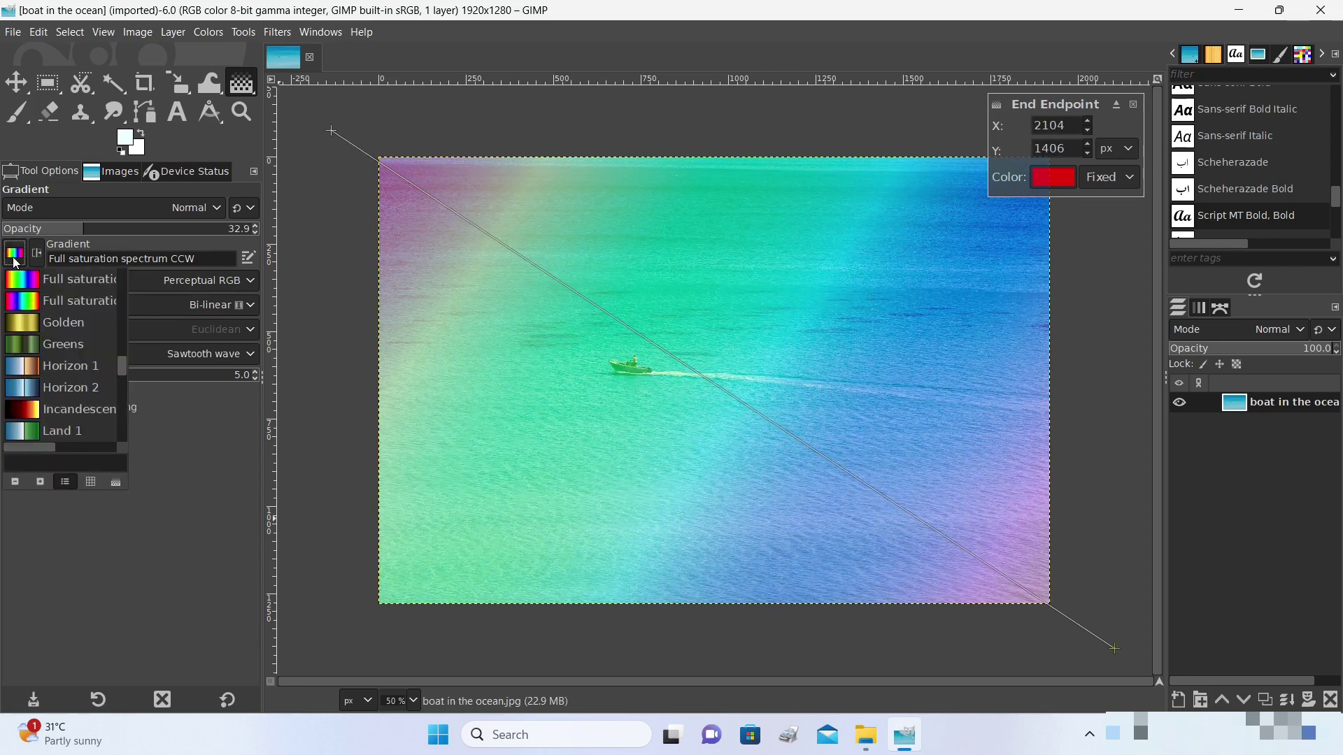
scroll(30, 372, "down", 5)
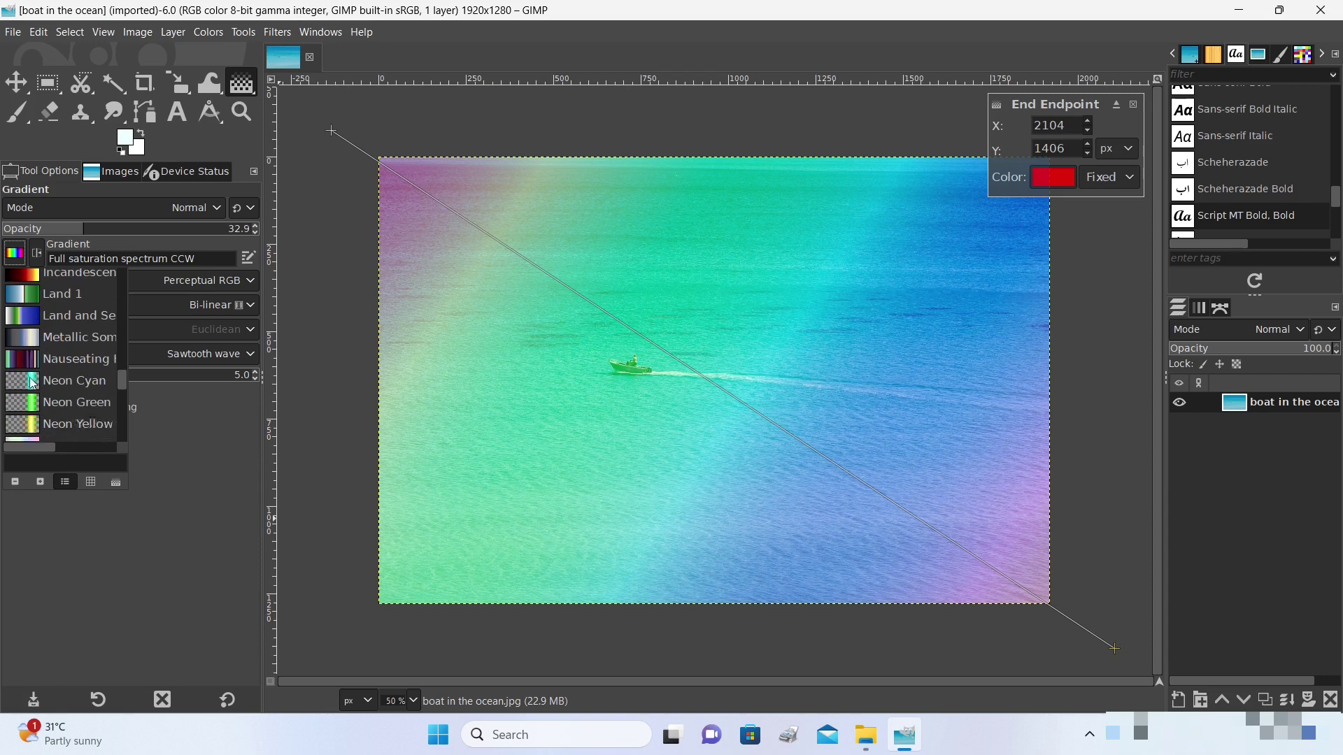
scroll(33, 384, "down", 6)
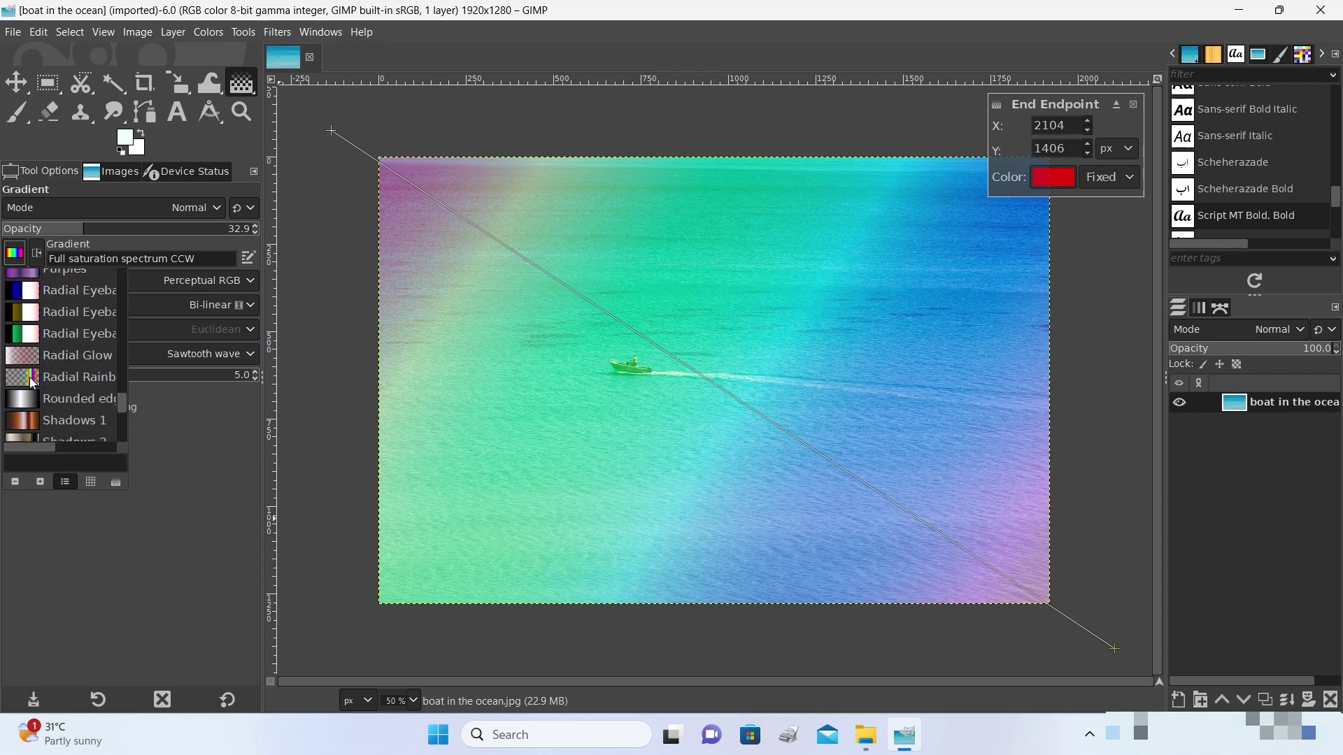
scroll(32, 383, "down", 4)
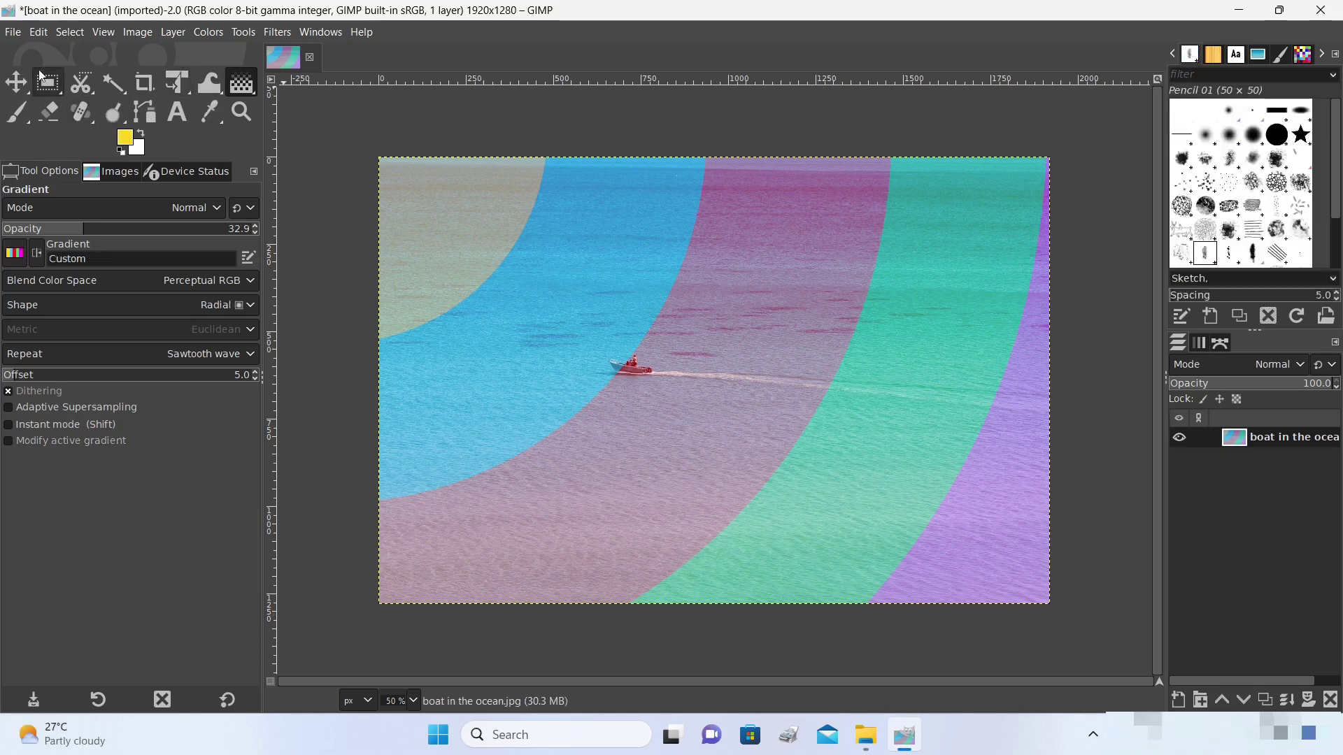
Step: Export the tinted photo as boat in the ocean1.jpg in the 2-multitone Tint folder, with JPEG quality 90
left_click(13, 33)
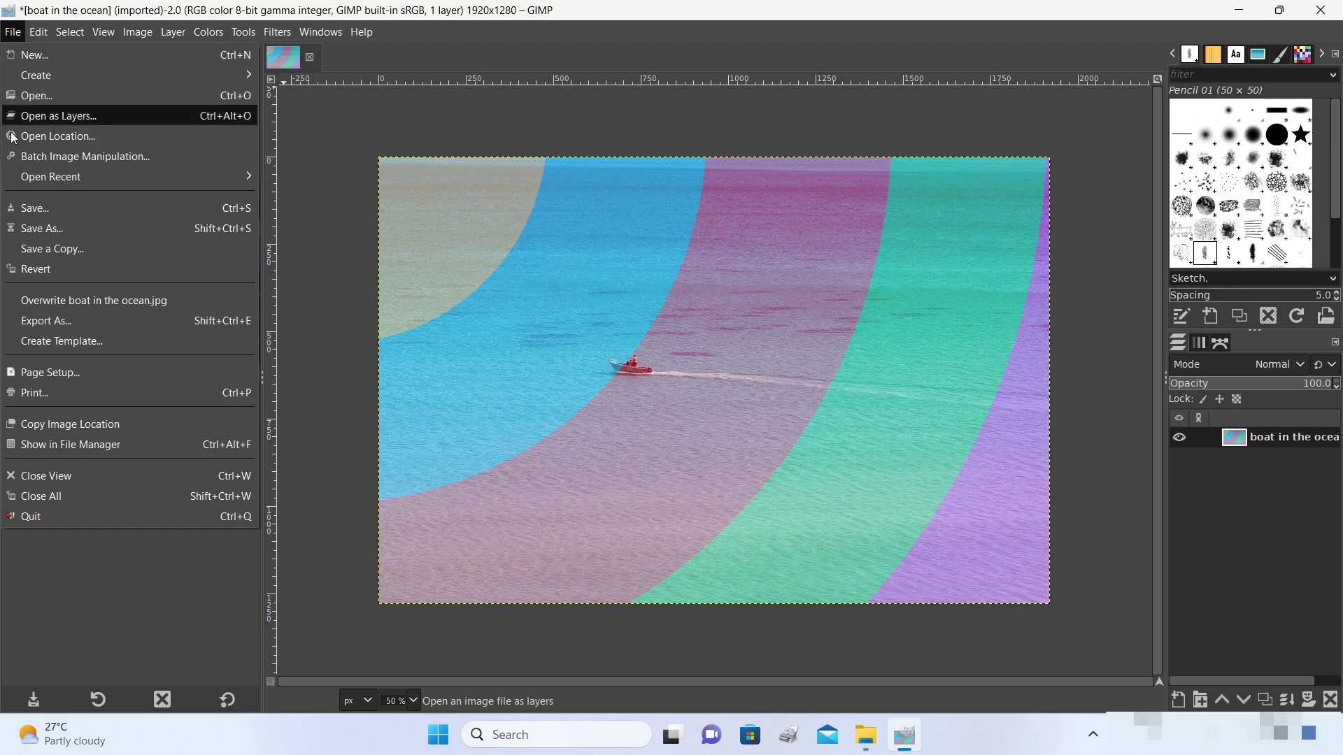
left_click(42, 323)
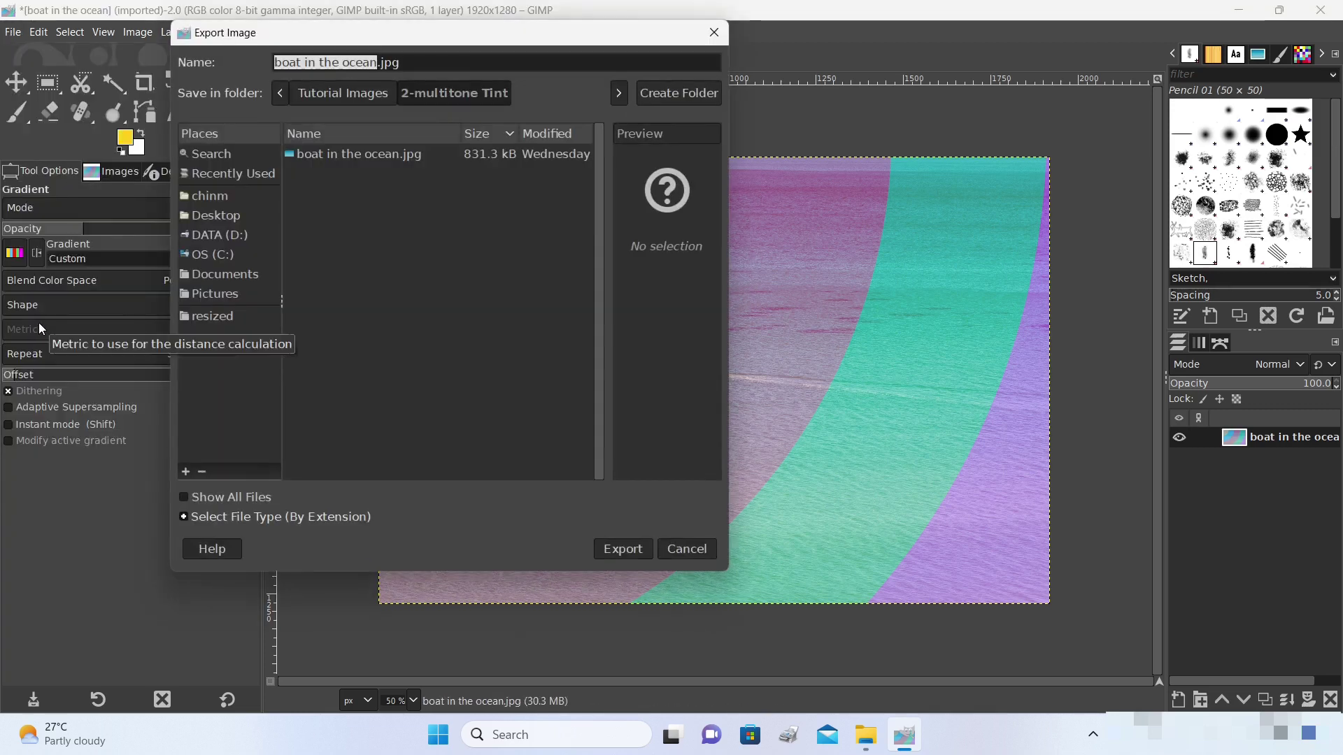
left_click(378, 63)
type("1")
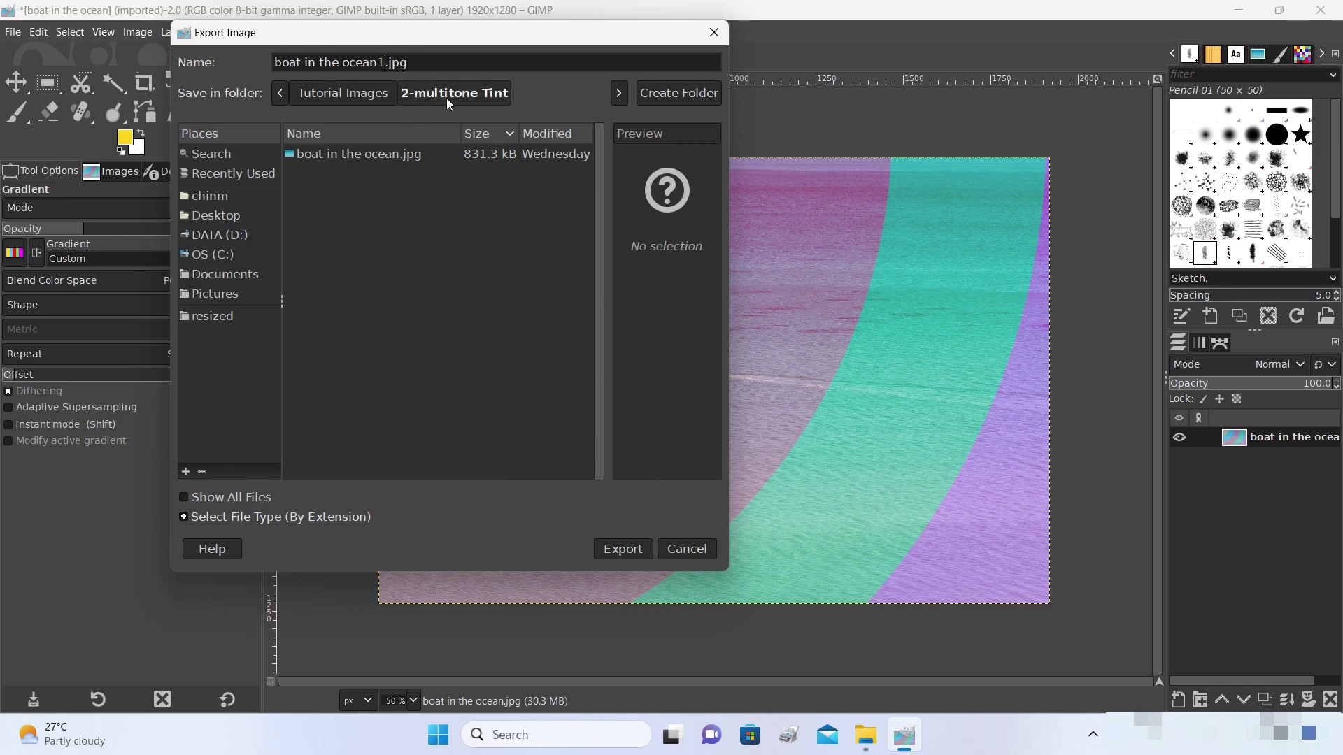
left_click(615, 553)
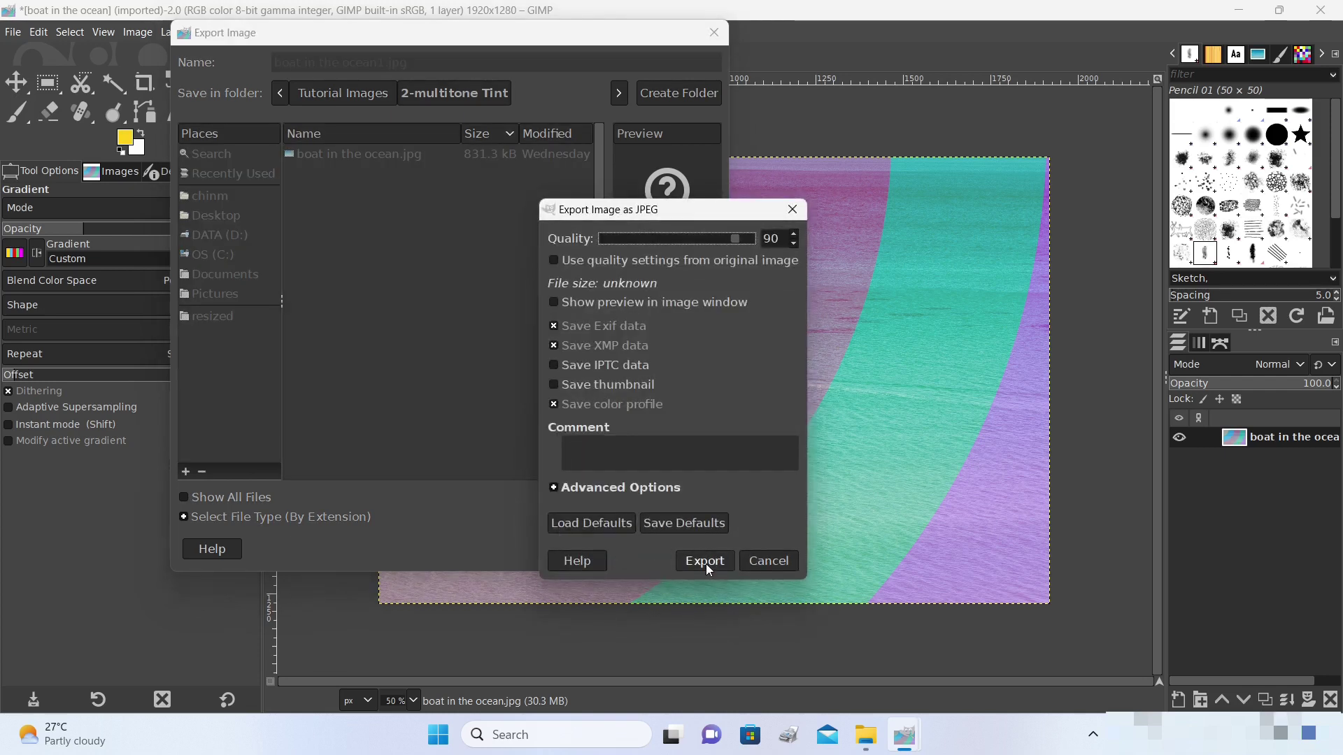
left_click(706, 562)
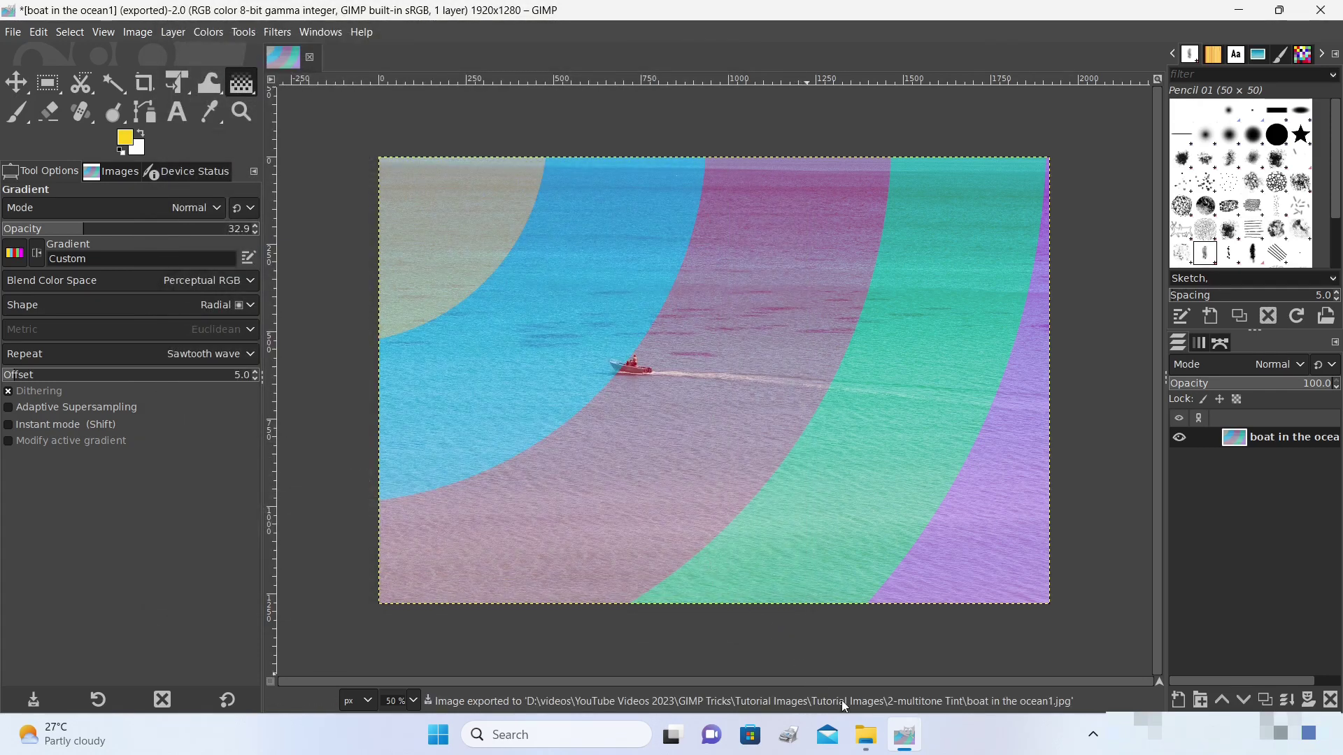
Step: Switch to File Explorer, open the exported boat in the ocean1 in the photo viewer and compare it with the original photo
left_click(867, 734)
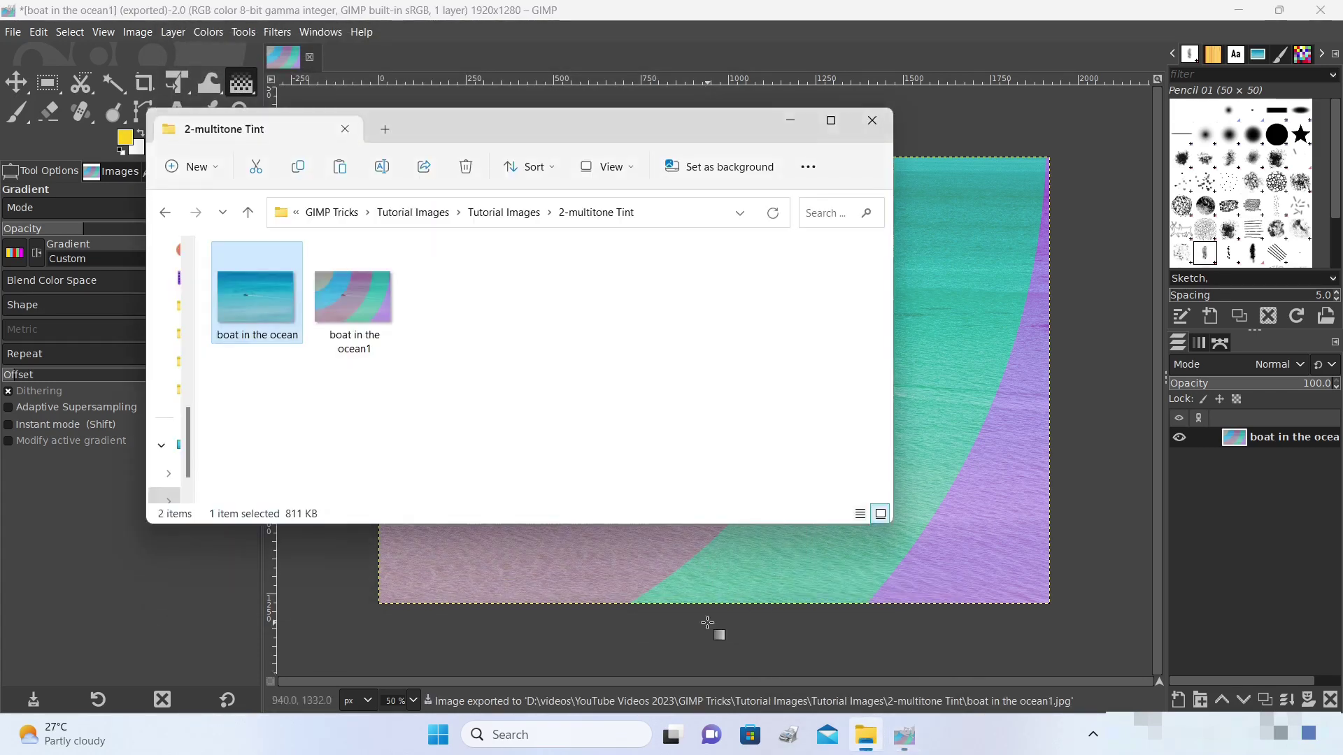
double_click(354, 308)
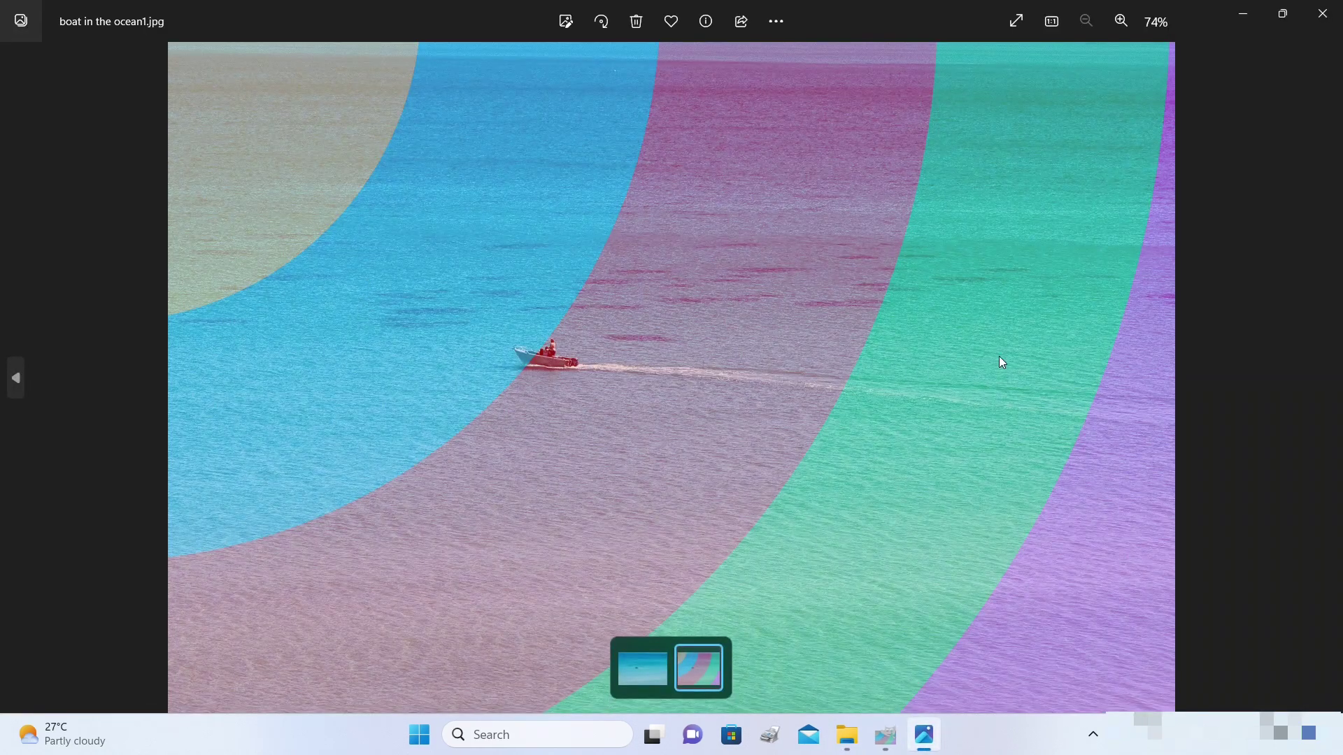
left_click(652, 673)
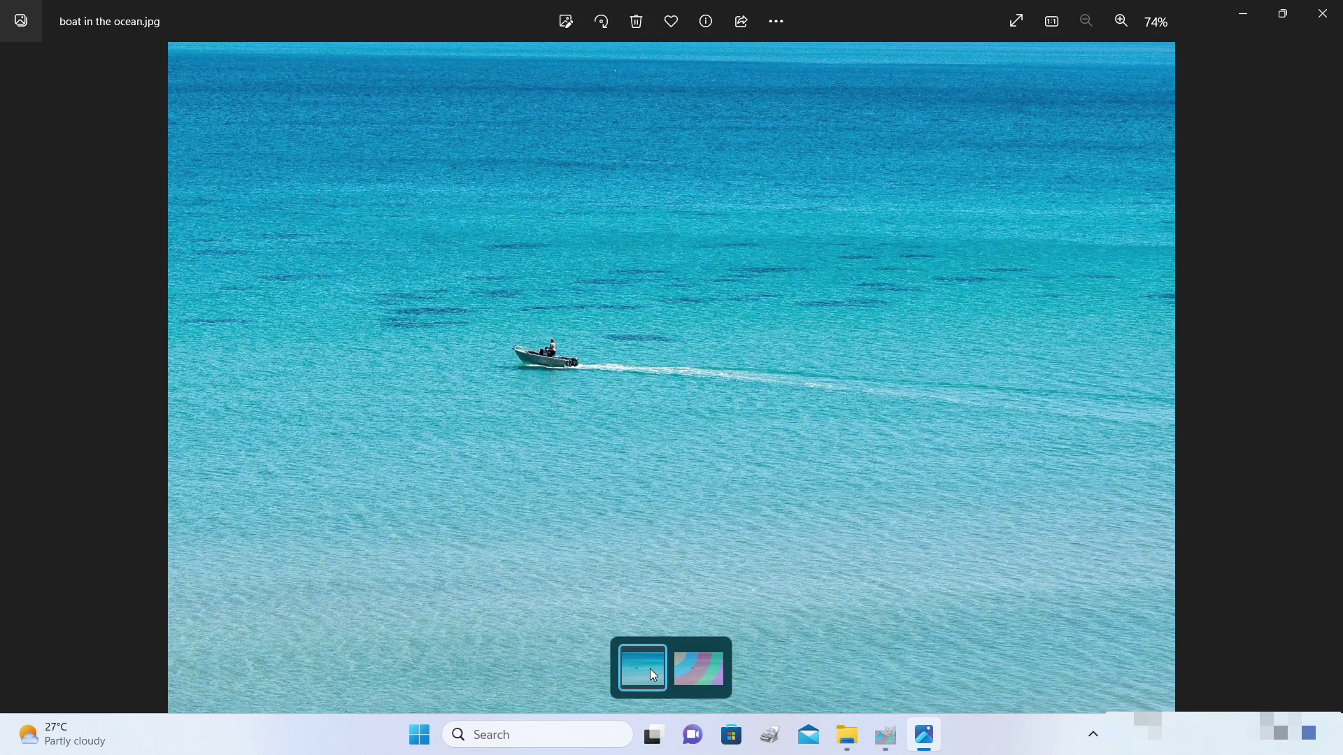
left_click(692, 670)
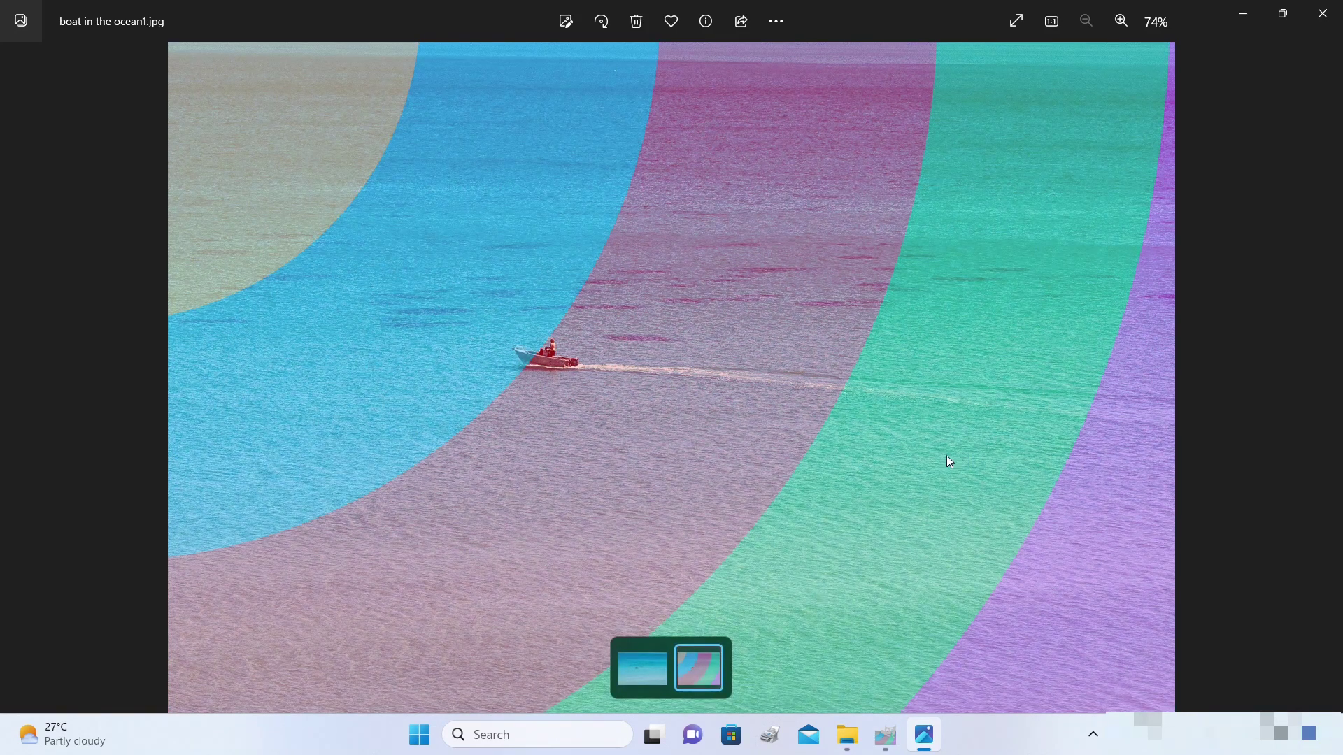
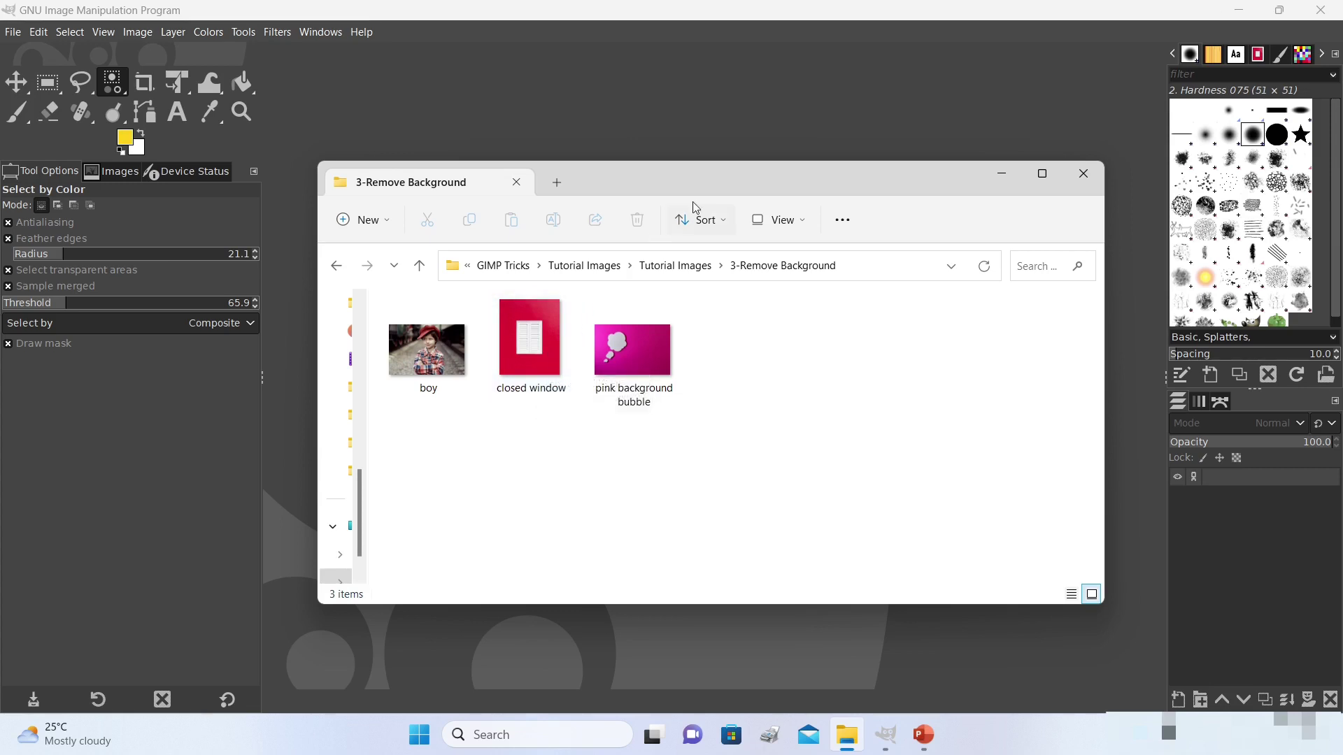
Step: Load the closed window image from the 3-Remove Background folder into GIMP, converting it to the built-in sRGB profile
left_click_drag(766, 170, 593, 173)
left_click_drag(371, 366, 991, 414)
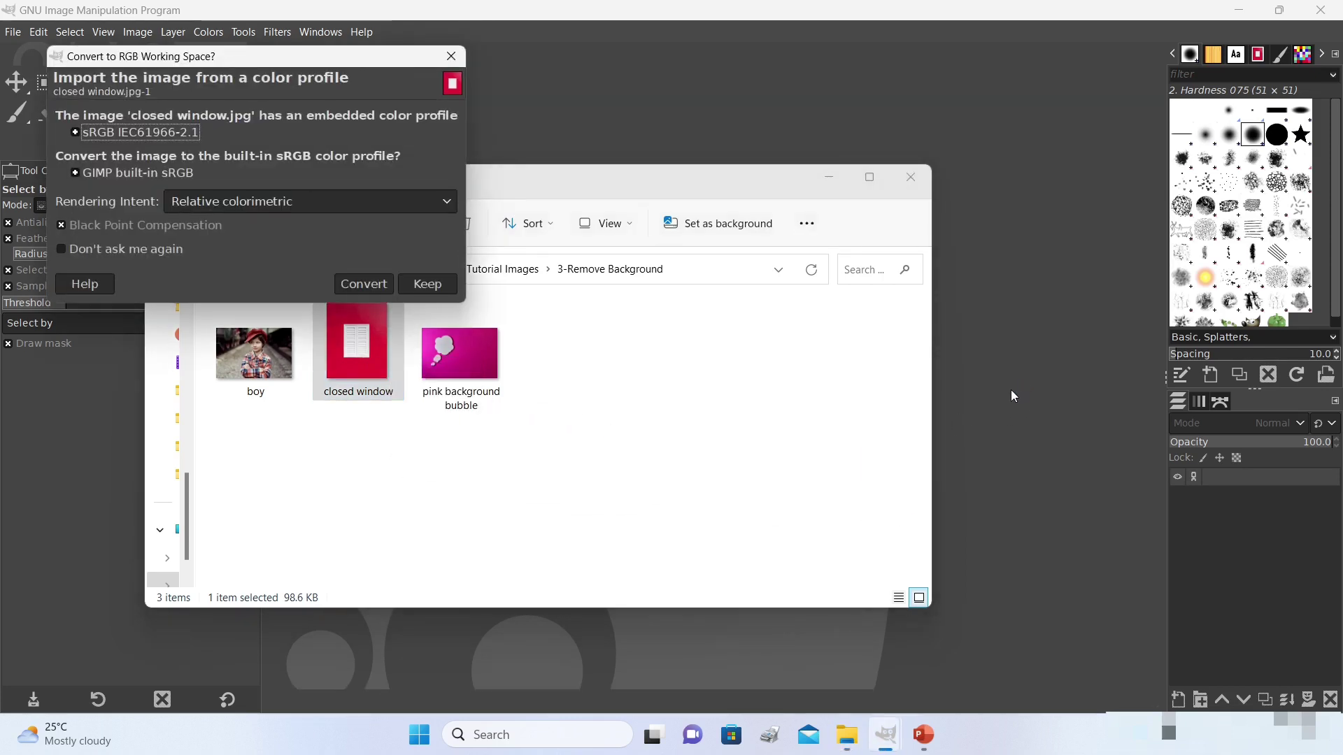
left_click(829, 177)
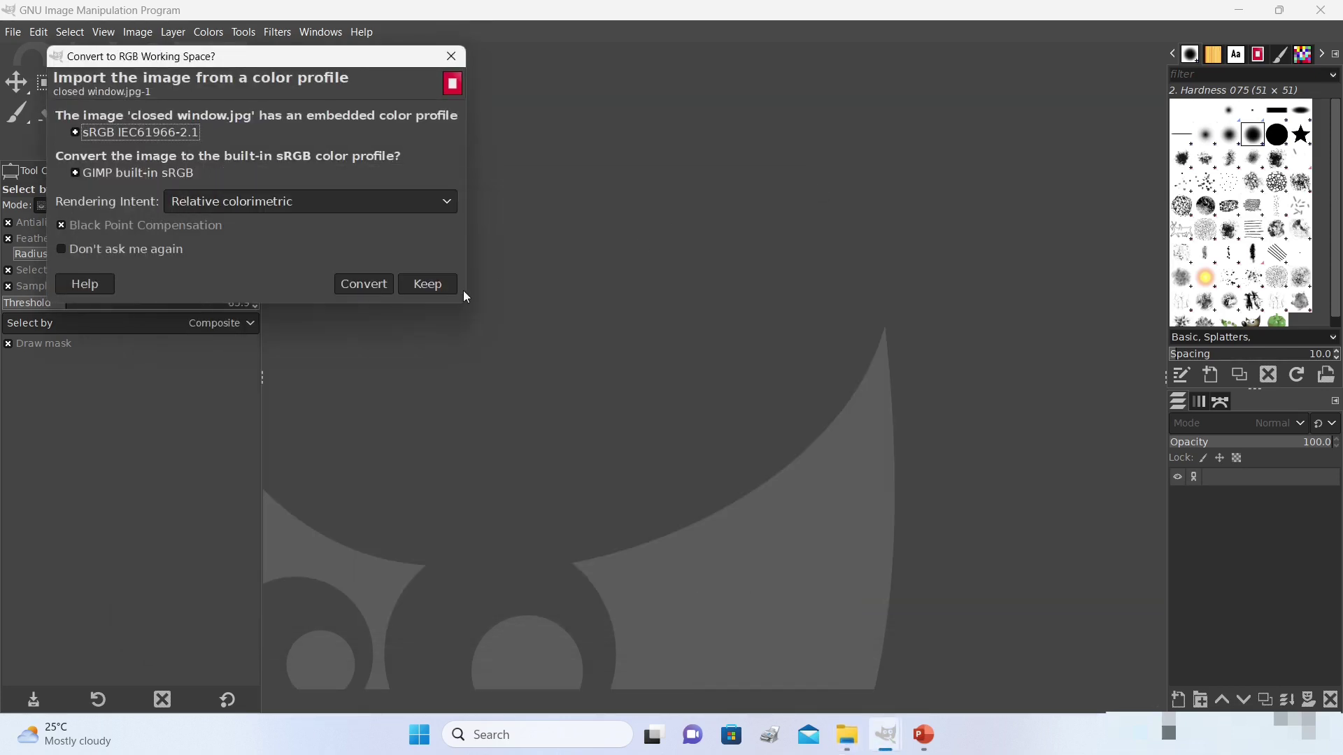
left_click(380, 284)
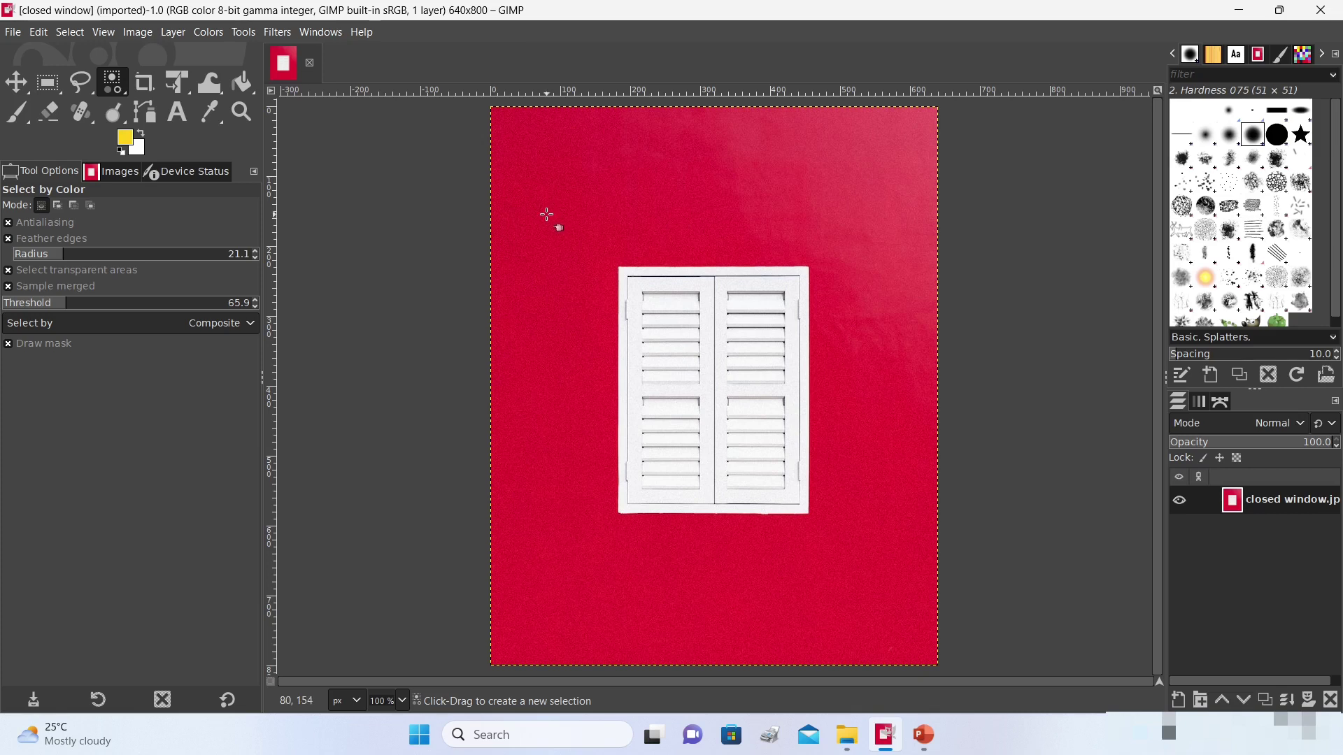
Step: Select the red background around the window with Fuzzy Select at a threshold of 55.2
key("m")
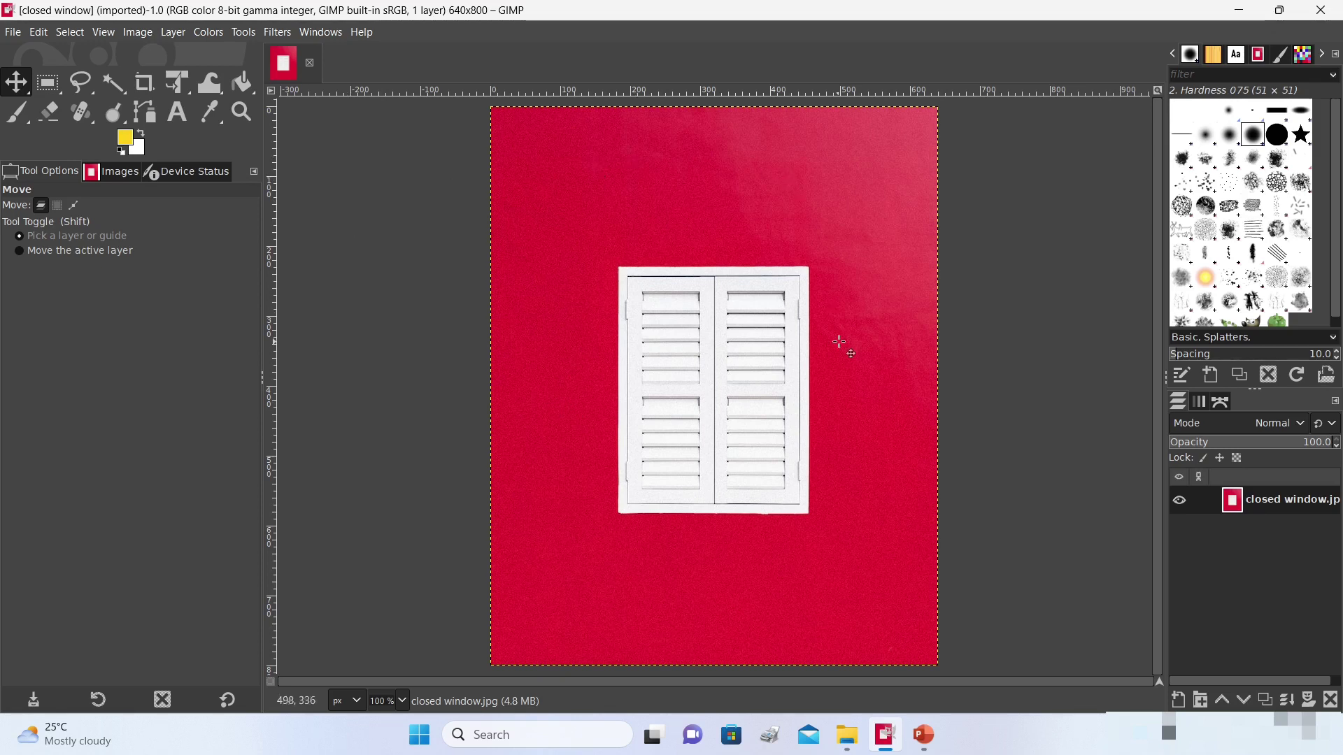
left_click(111, 84)
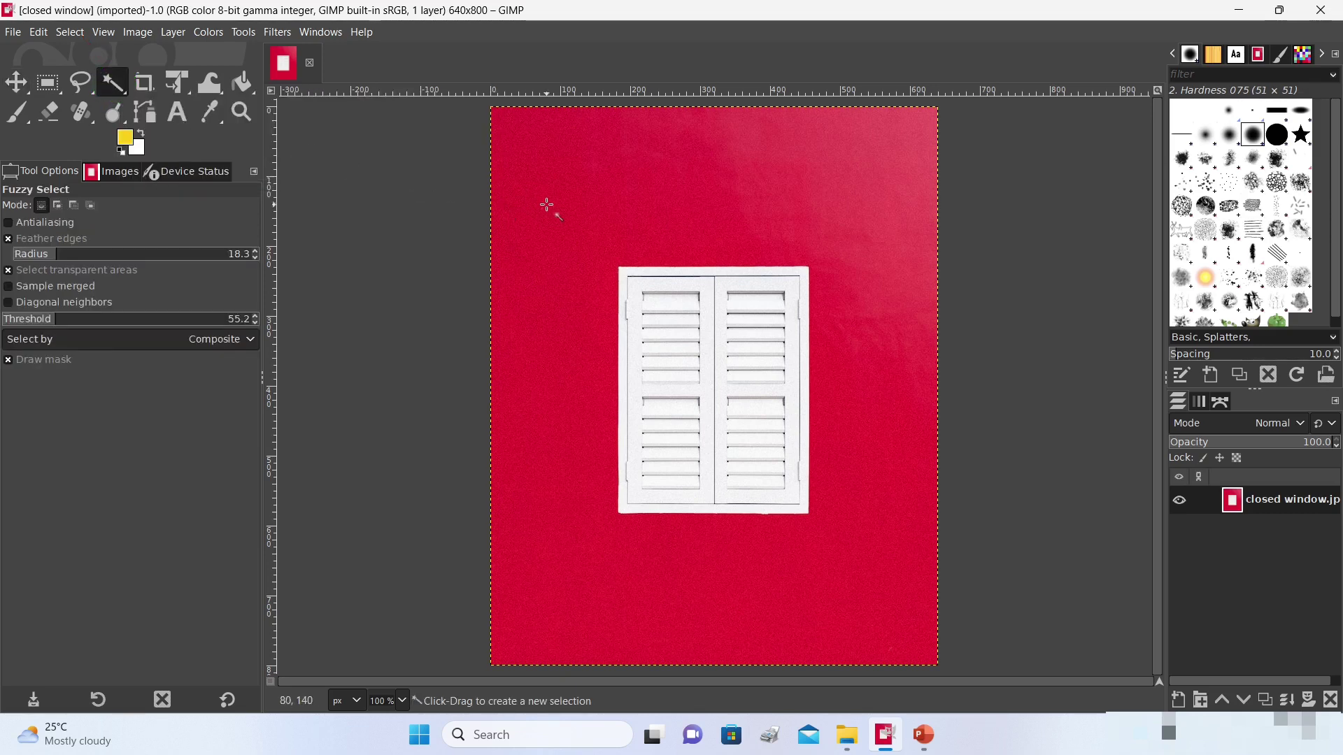
left_click(556, 168)
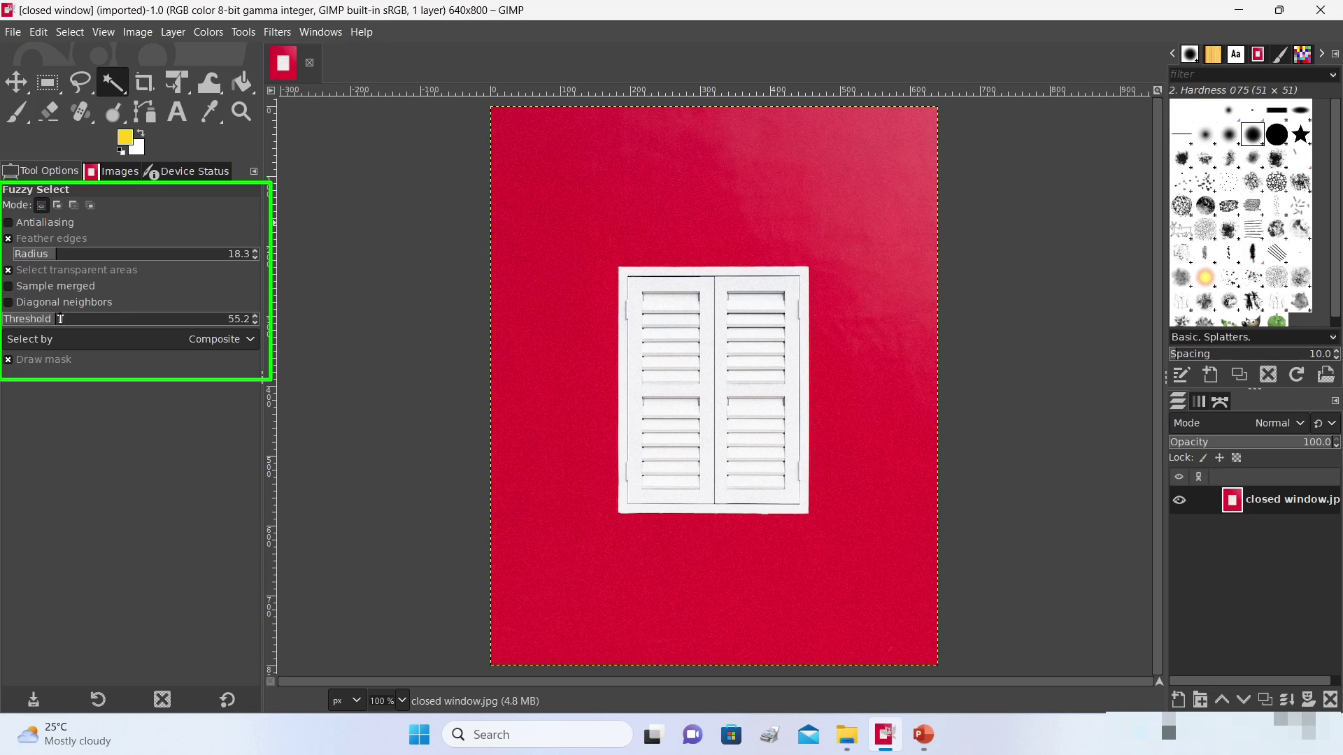
left_click(582, 163)
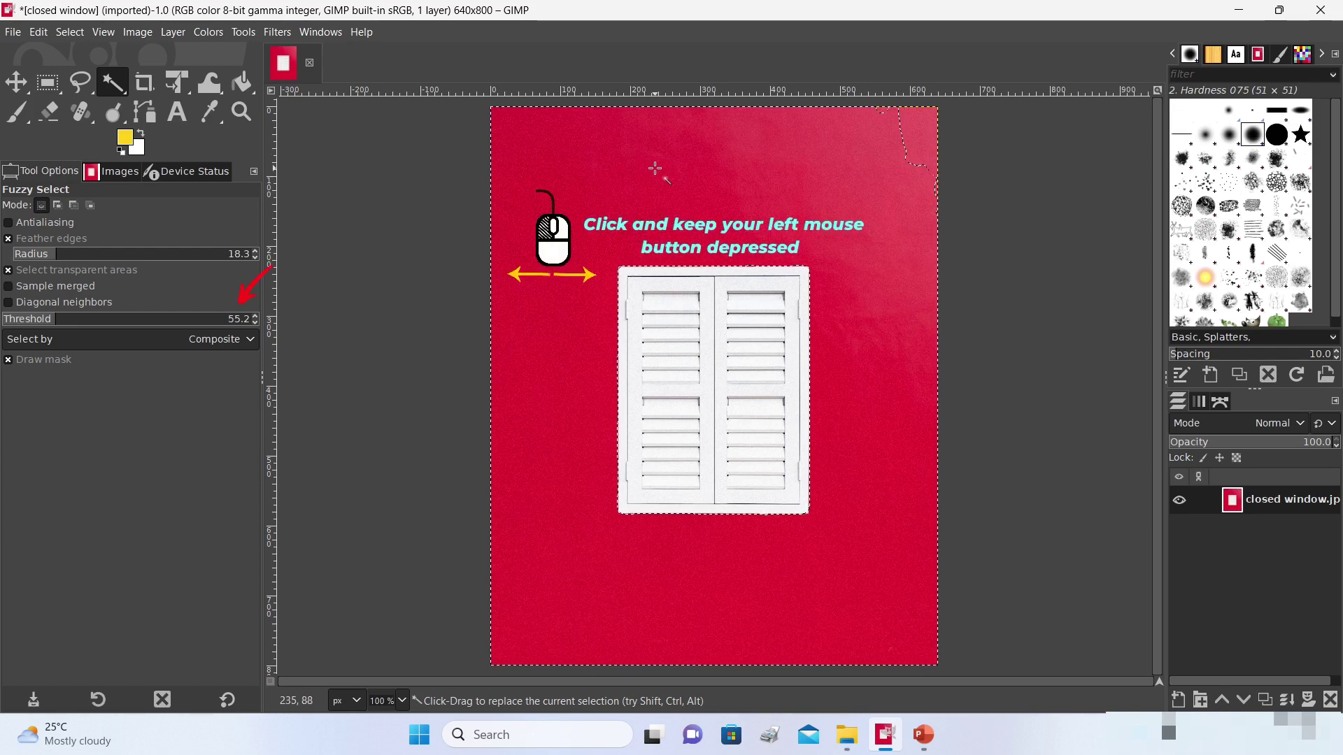
Step: Reselect the red background from above the window and raise the Fuzzy Select threshold to 63.8
left_click_drag(655, 166, 657, 167)
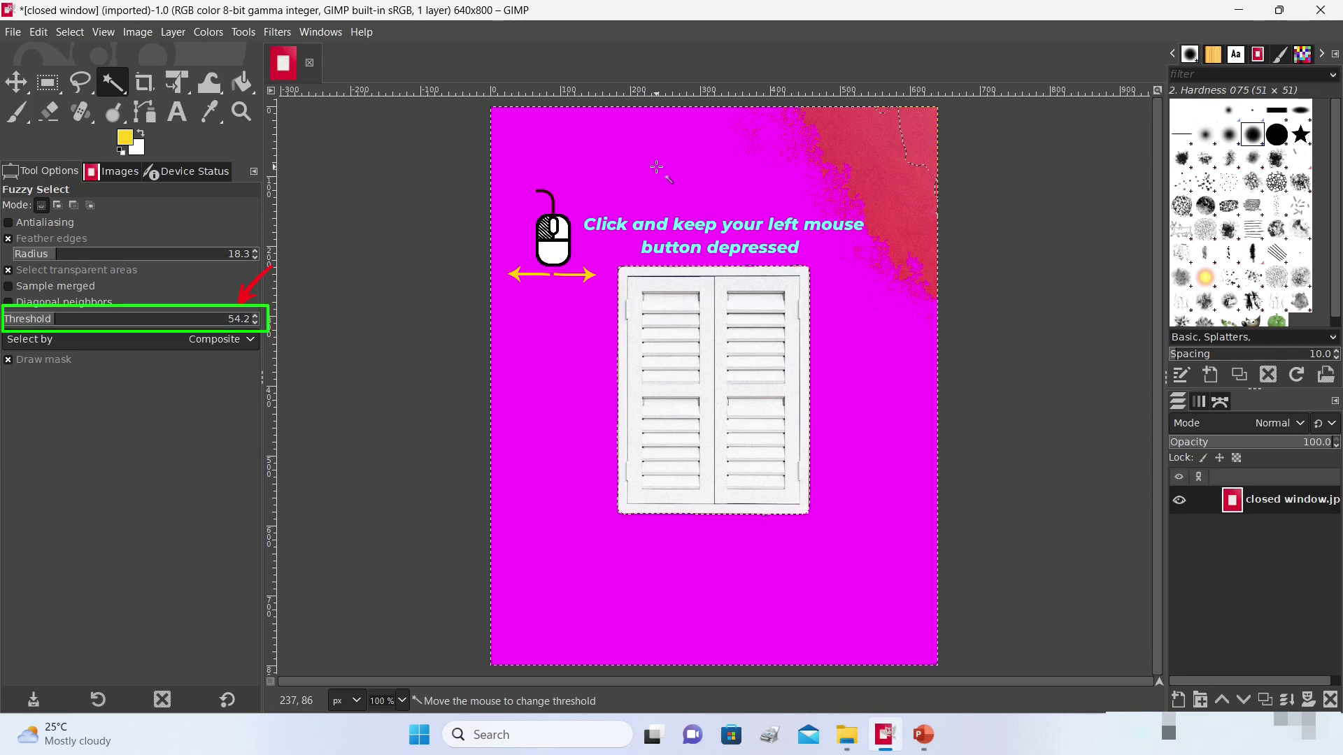
left_click_drag(657, 167, 658, 168)
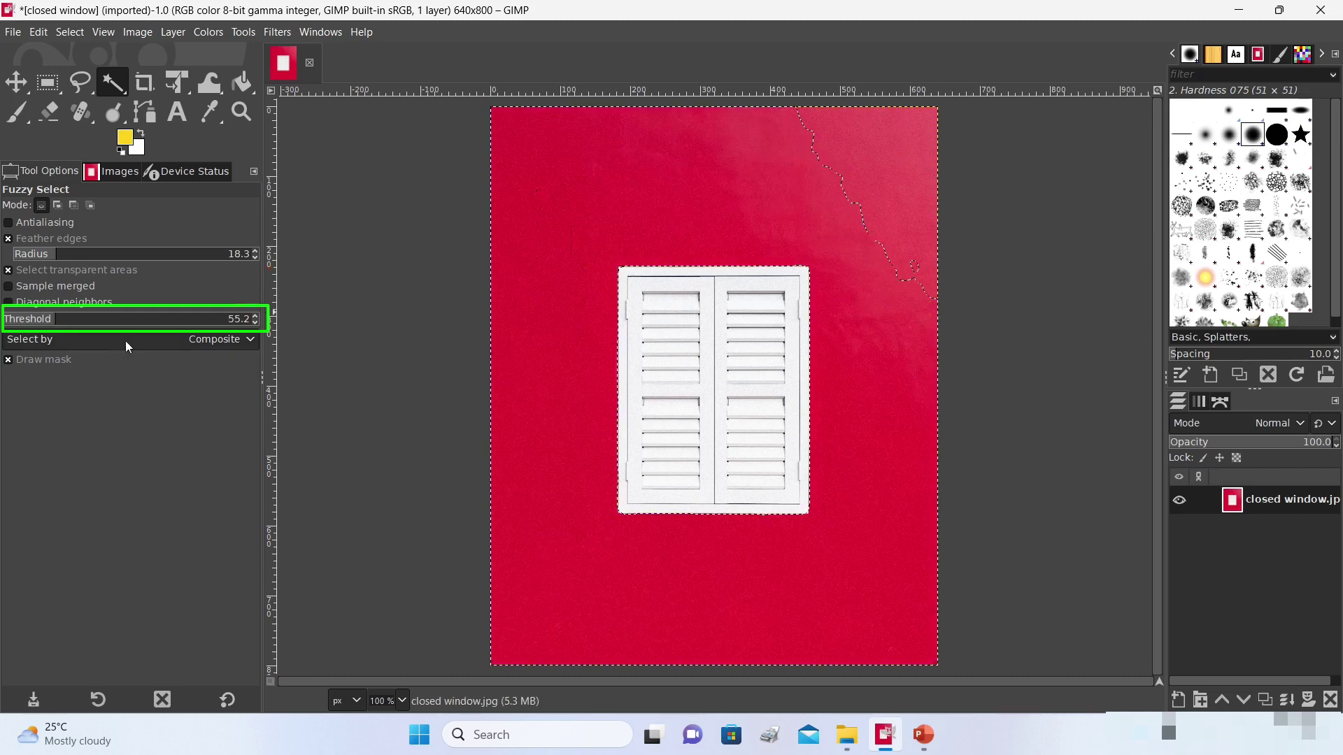
left_click_drag(55, 325, 65, 326)
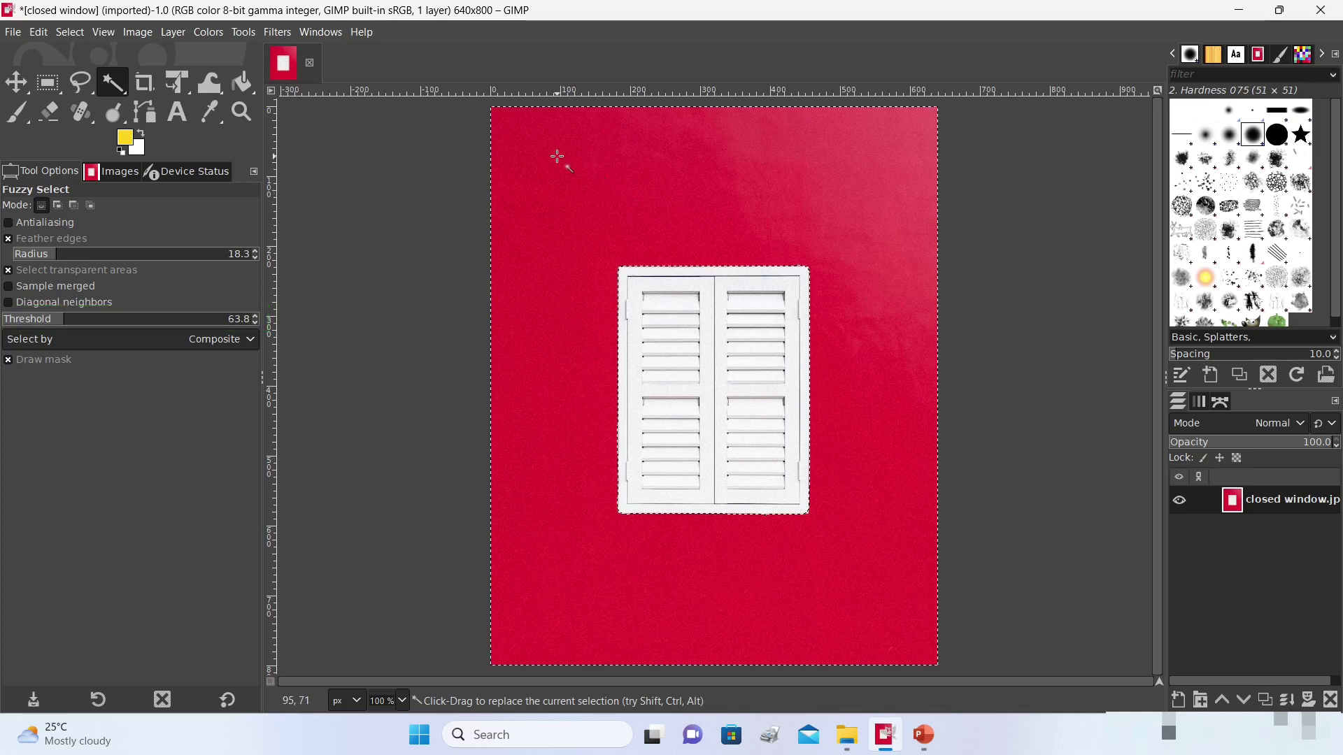
Step: Try Fuzzy Select thresholds between 55.8 and 91.8 on the red background by adjusting them interactively on the image
mouse_move(558, 157)
left_mouse_down()
mouse_move(581, 155)
mouse_move(545, 157)
left_mouse_up()
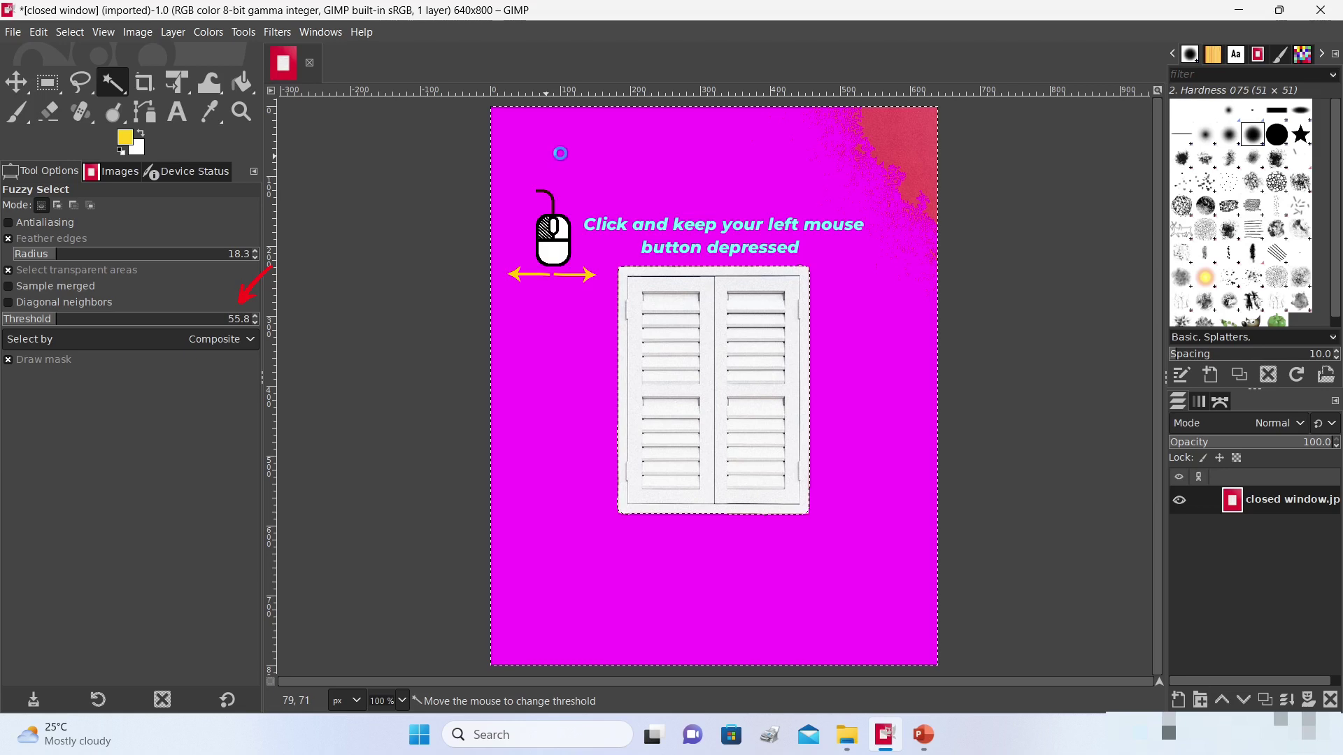
left_click_drag(580, 152, 598, 154)
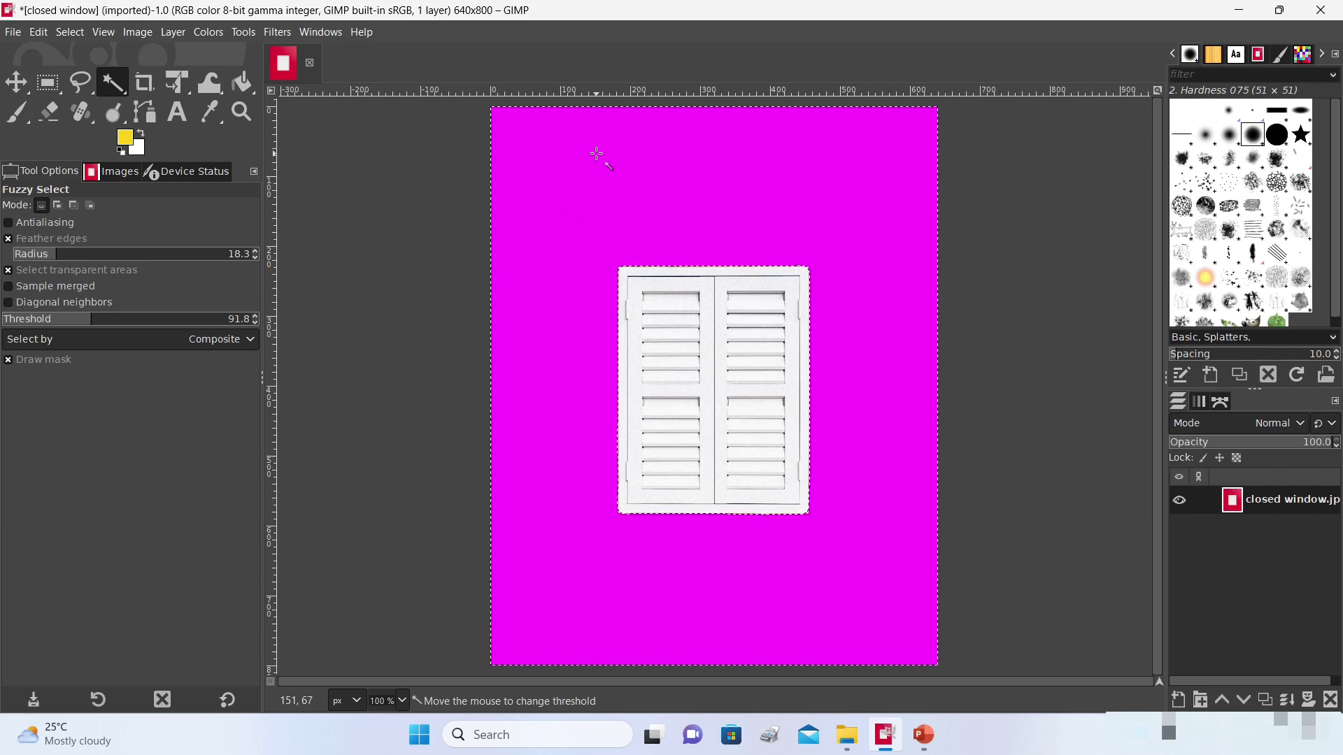
left_click_drag(596, 154, 488, 330)
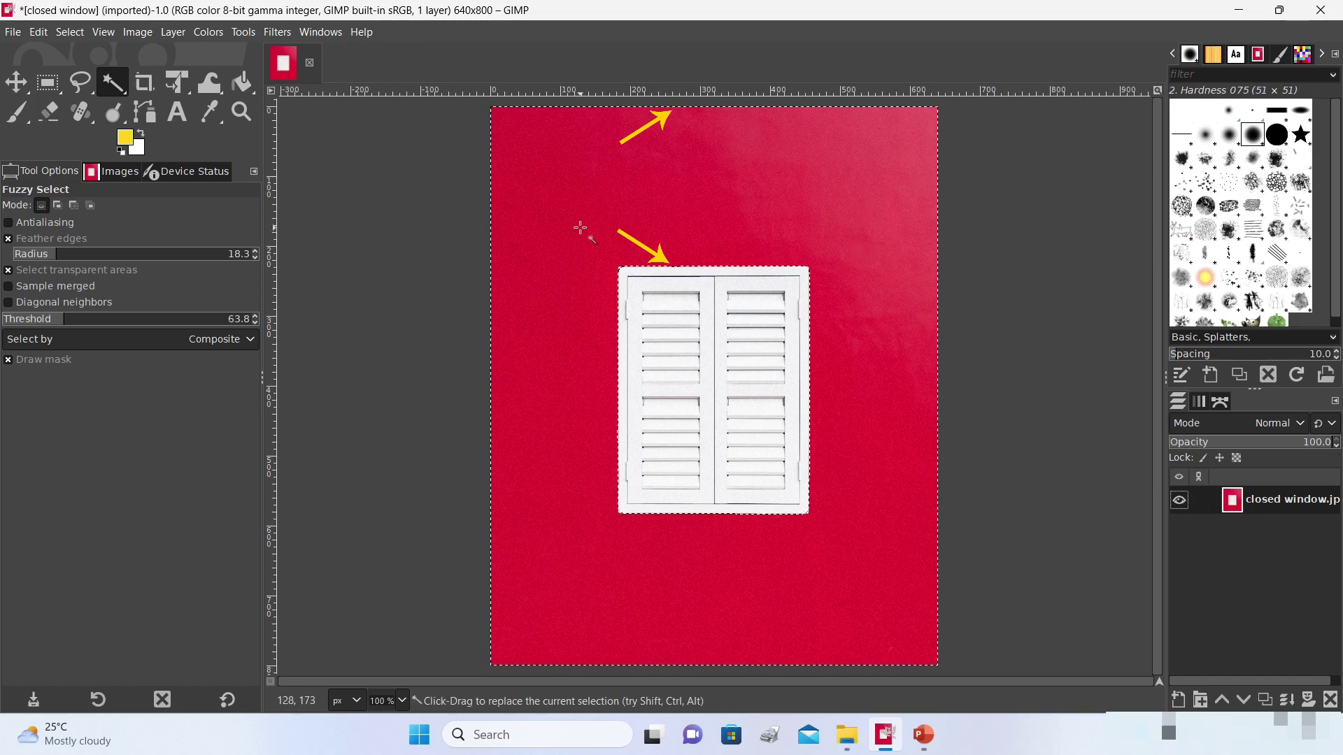
Step: Add an alpha channel to the closed window.jpg layer and clear the selected red background to transparency
right_click(1274, 501)
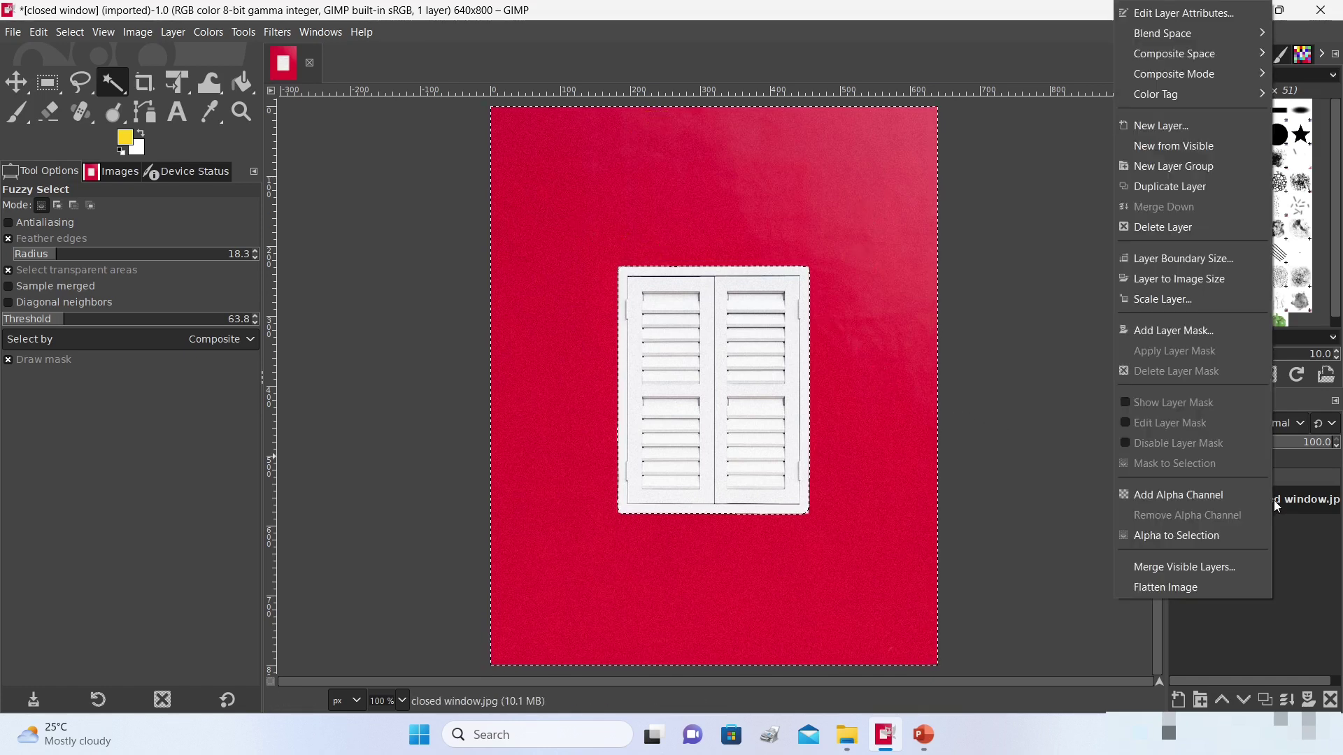
left_click(1219, 497)
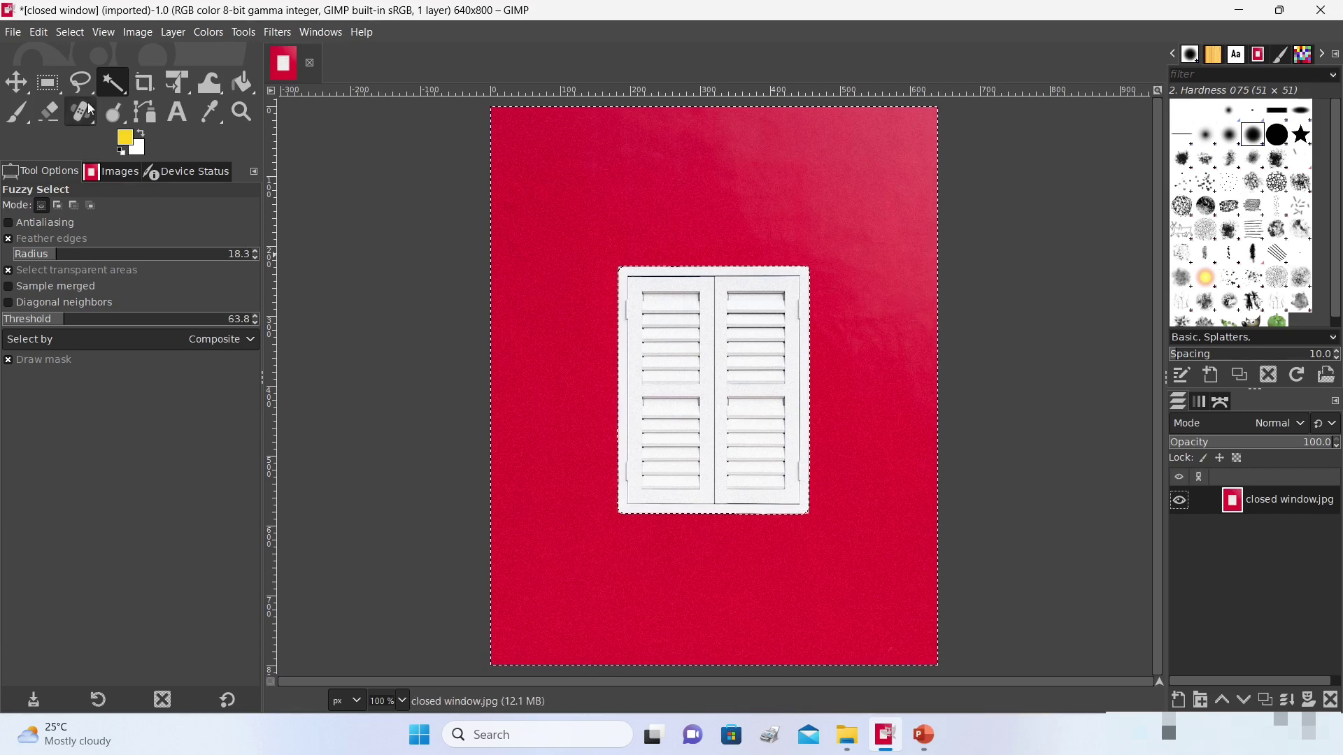
left_click(35, 34)
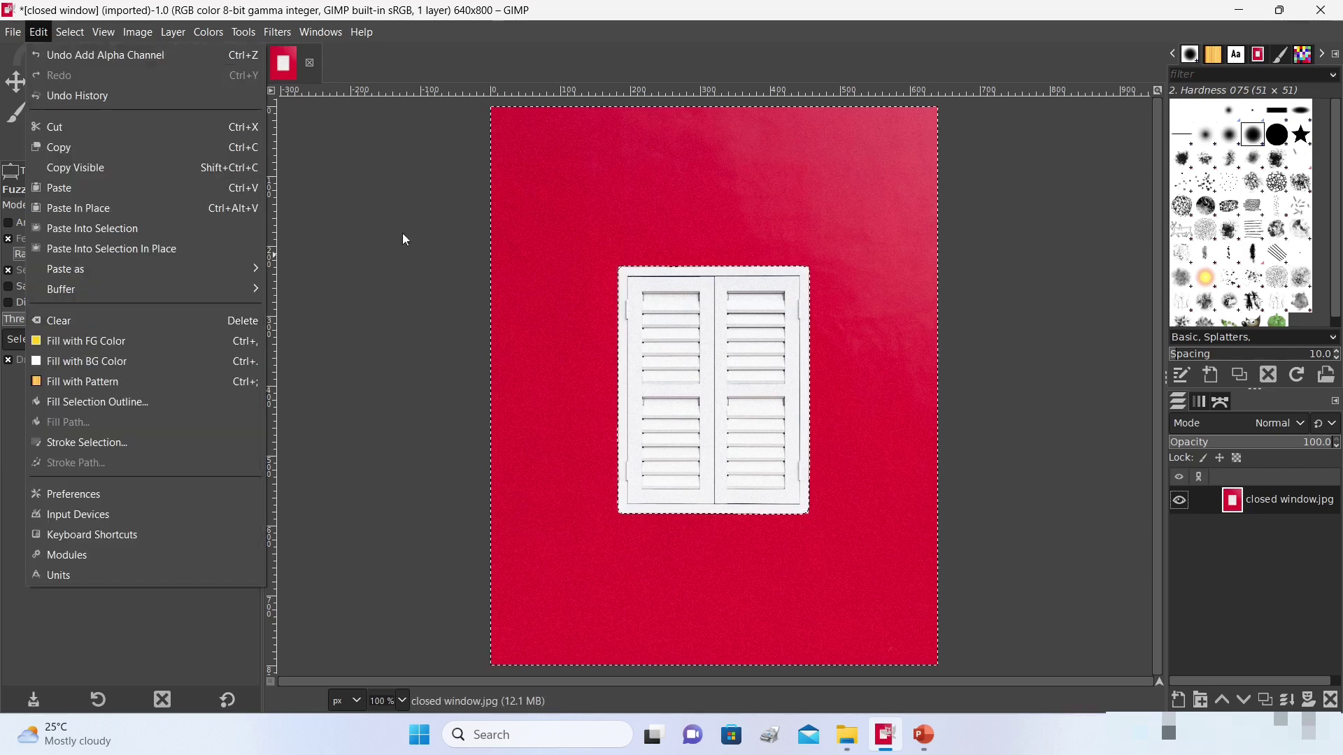
left_click(64, 320)
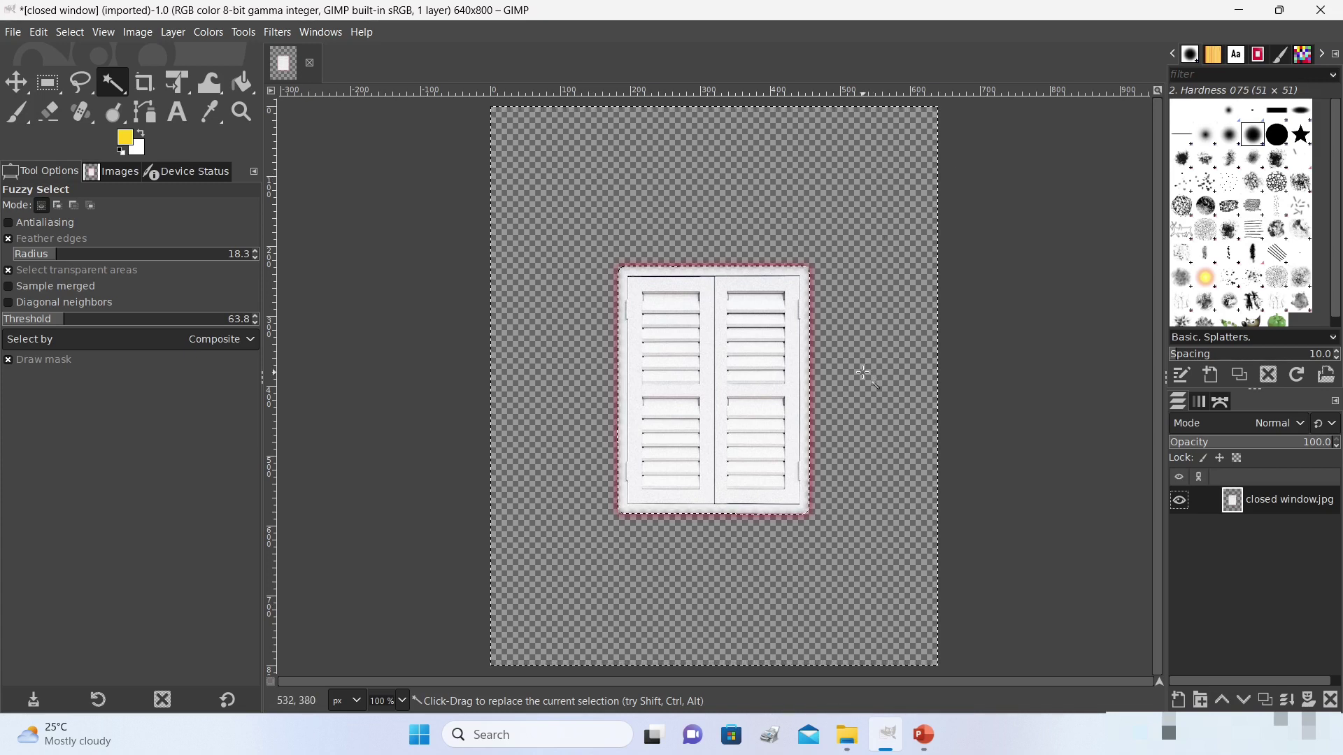
Step: Deselect everything in the closed window image
left_click(119, 88)
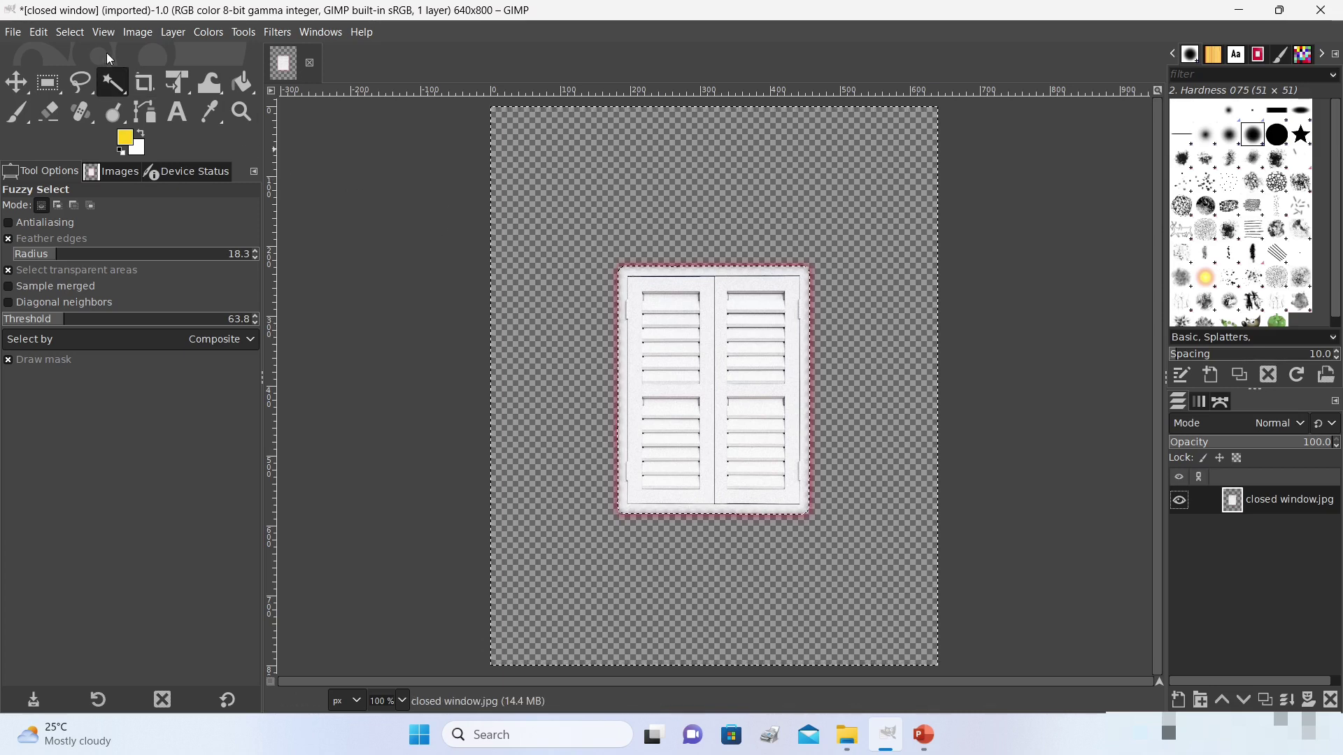
left_click(70, 32)
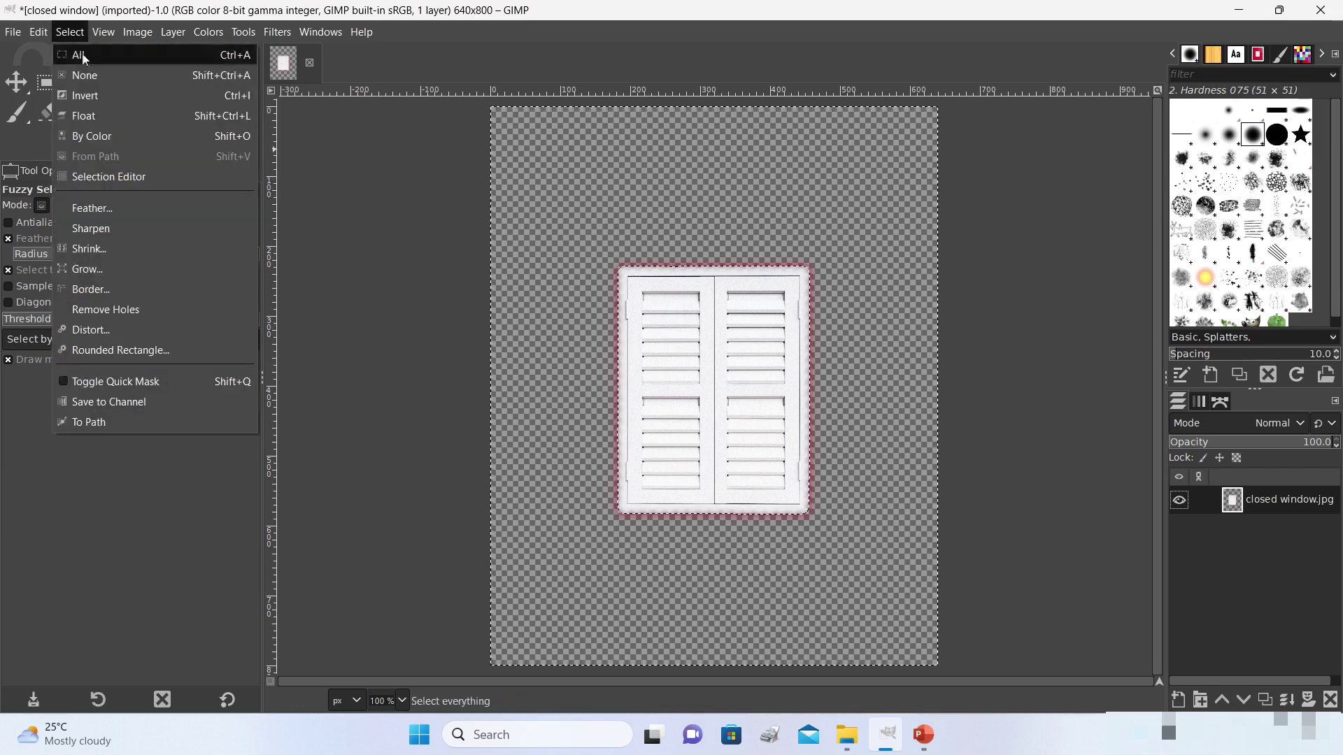
left_click(95, 77)
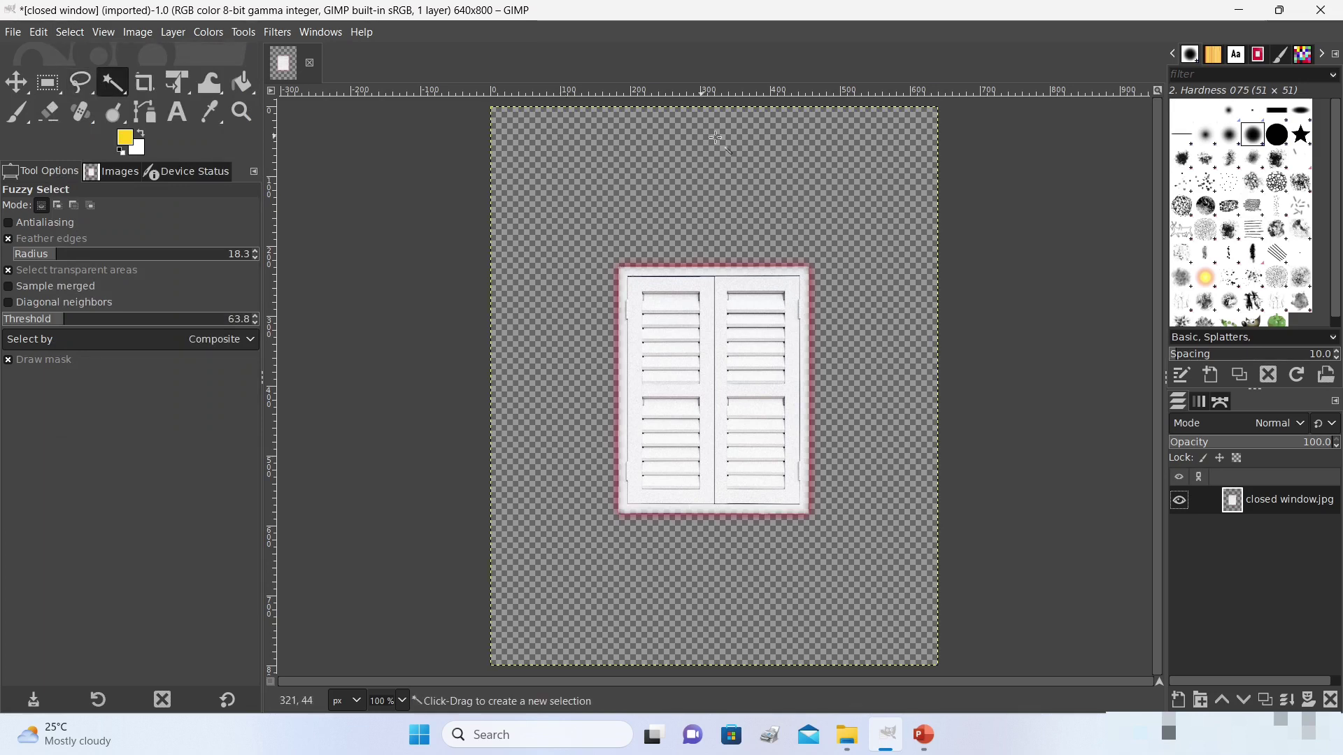
Step: Create a selection from the closed window.jpg layer's alpha and fit the canvas to that selection
right_click(1270, 501)
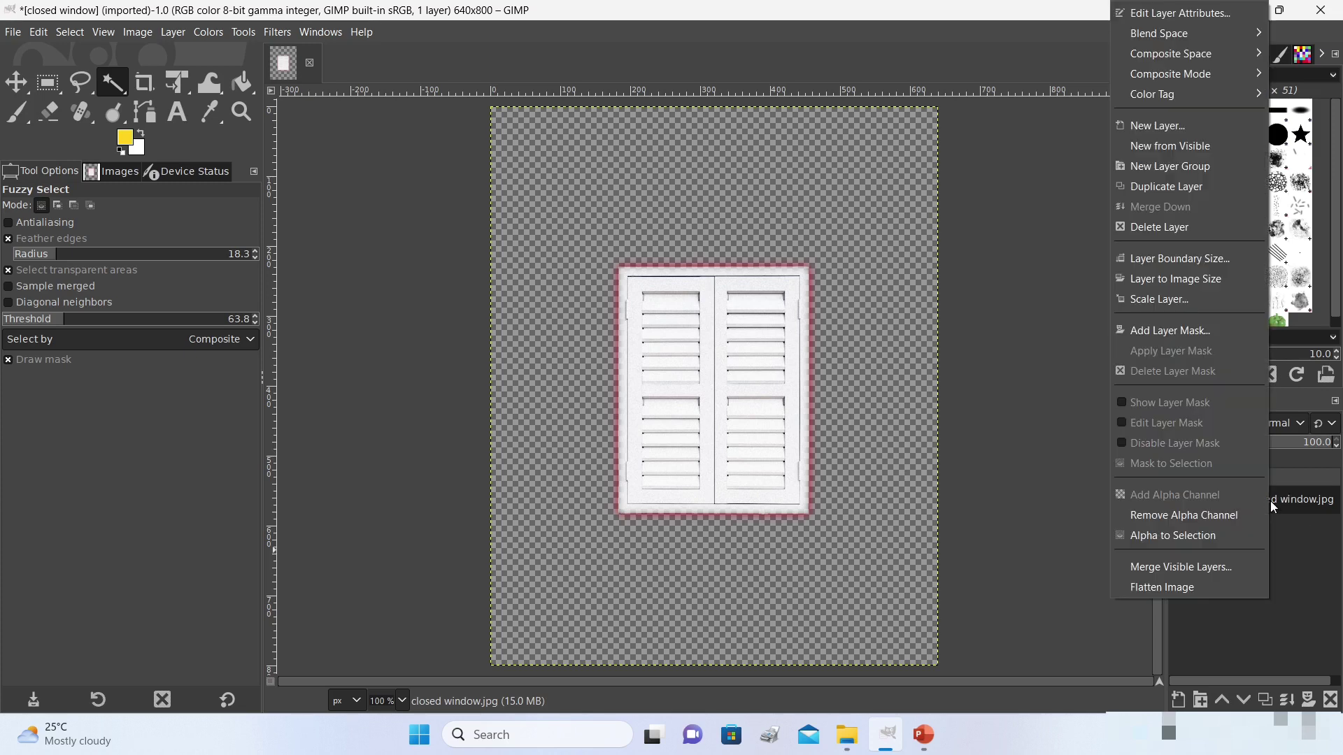
left_click(1181, 535)
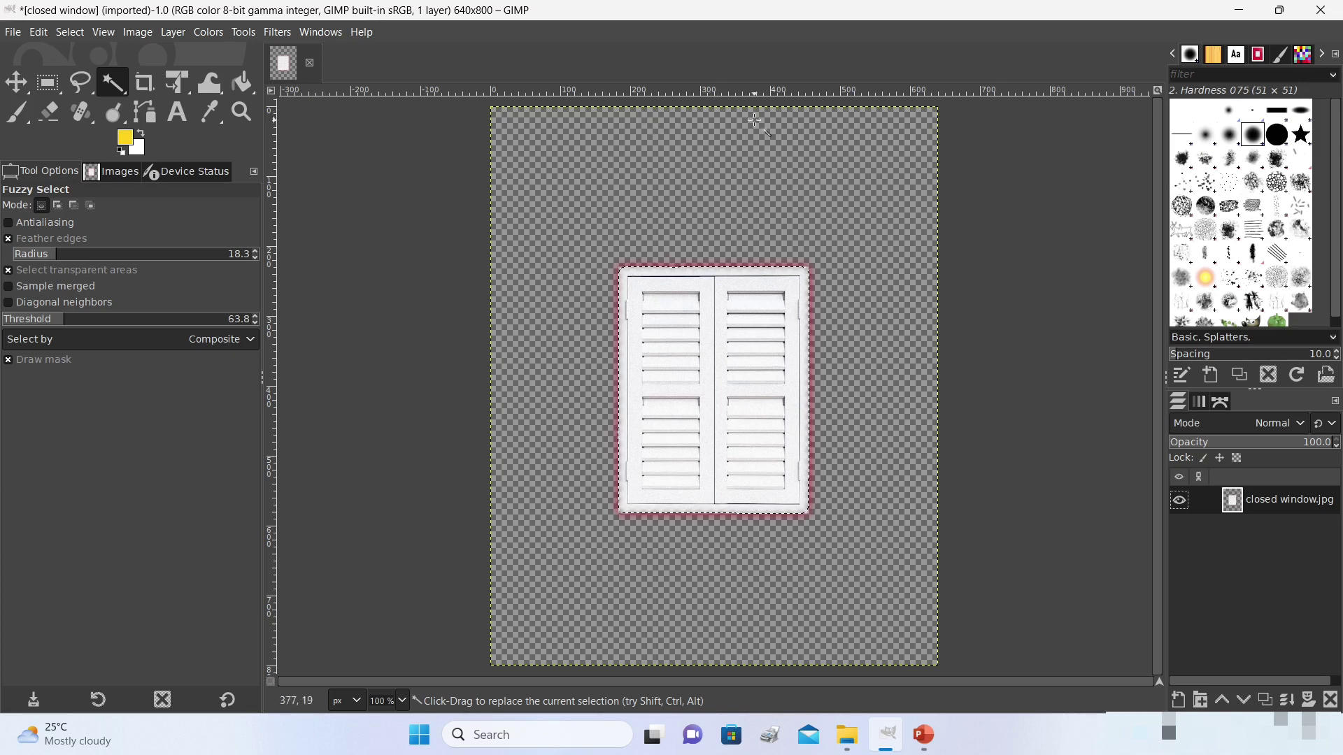
left_click(135, 35)
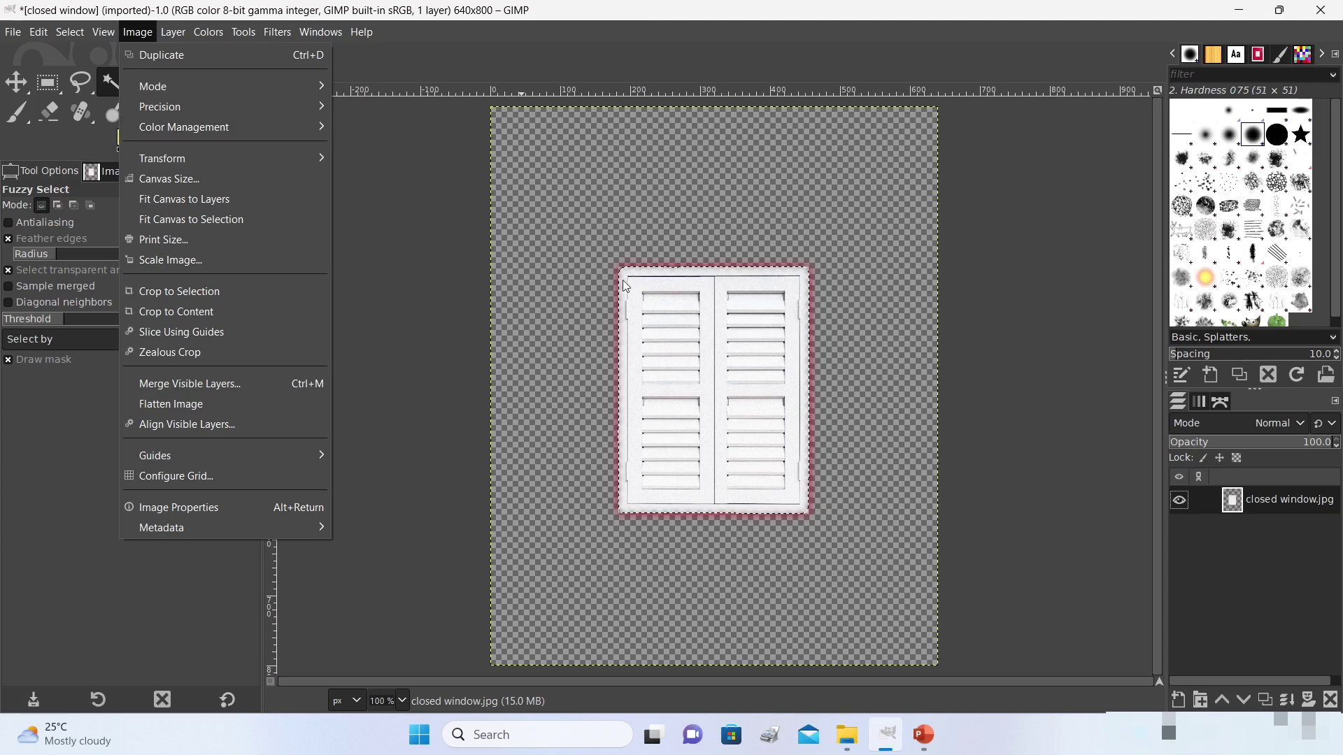
left_click(216, 225)
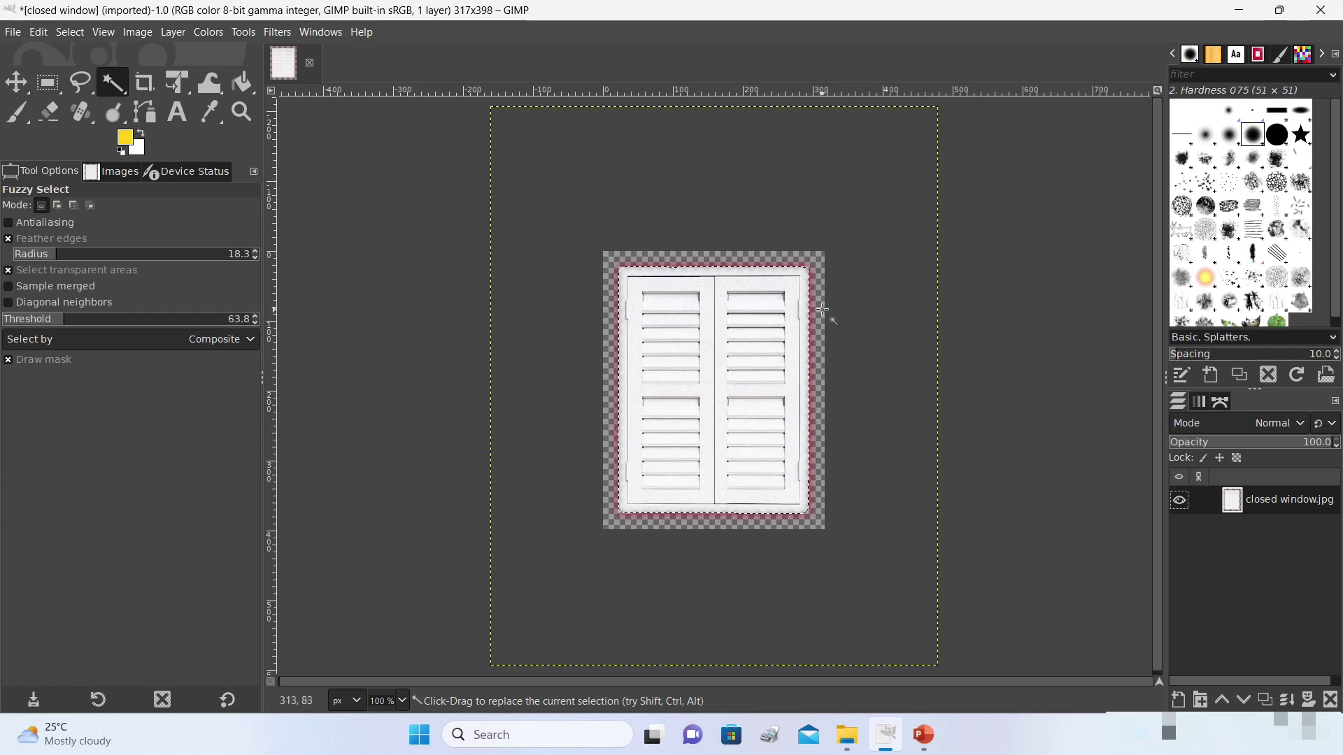
Step: Select the transparent surround above the window with Fuzzy Select and delete the selected area to trim the red fringe
left_click(402, 702)
left_click(402, 706)
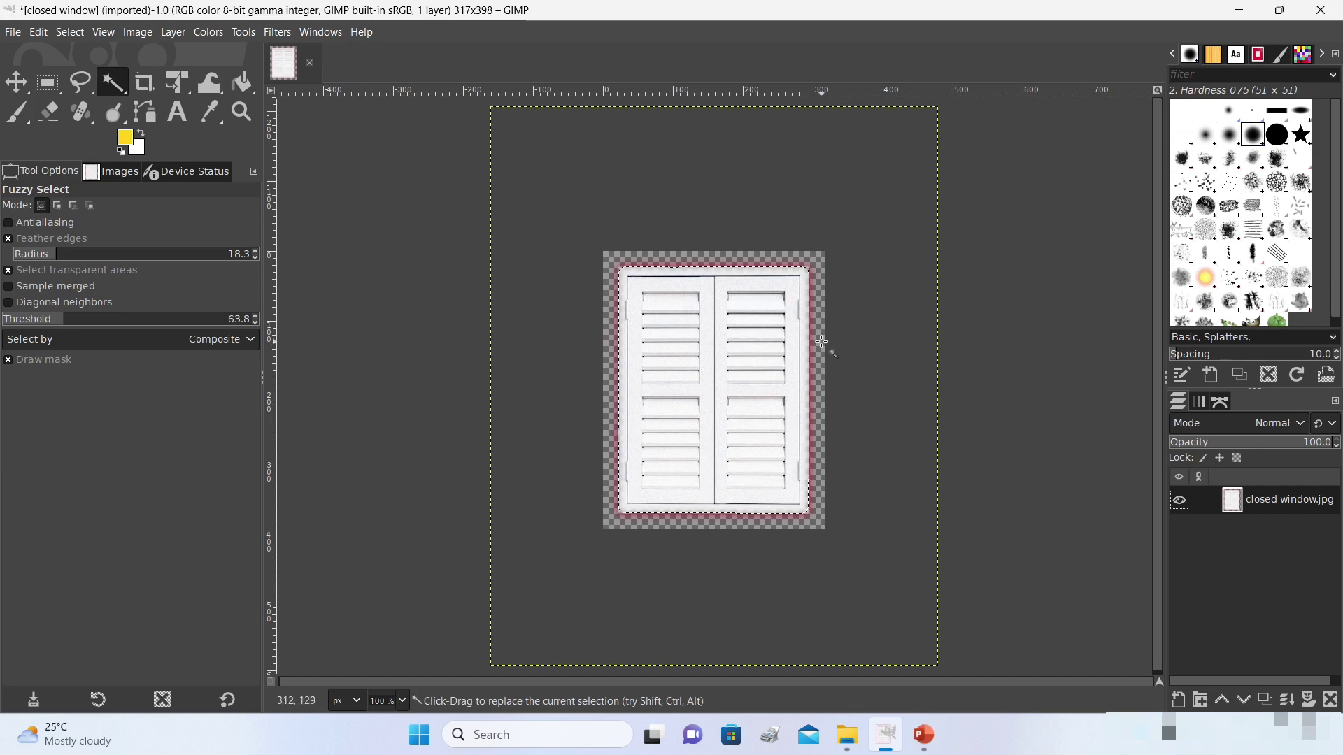
scroll(763, 342, "up", 2)
scroll(763, 342, "down", 1)
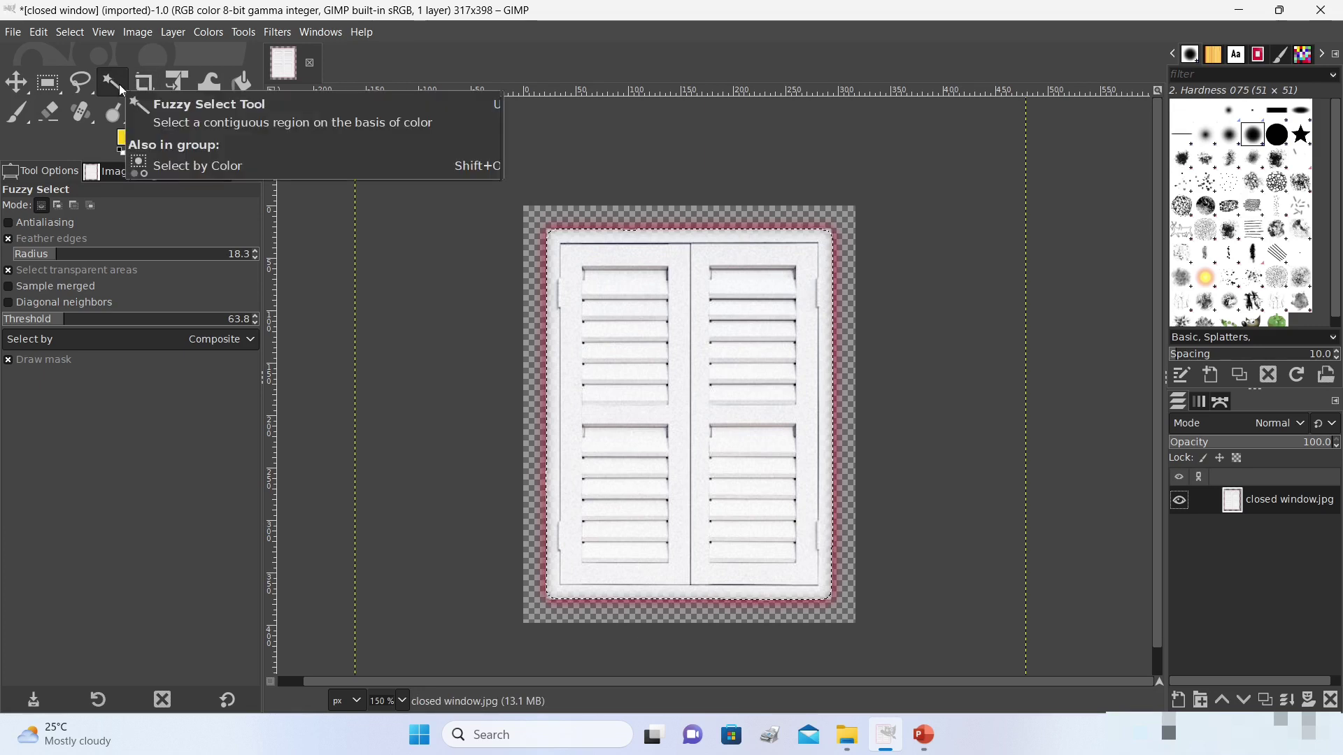
scroll(733, 224, "up", 1)
left_click(733, 224)
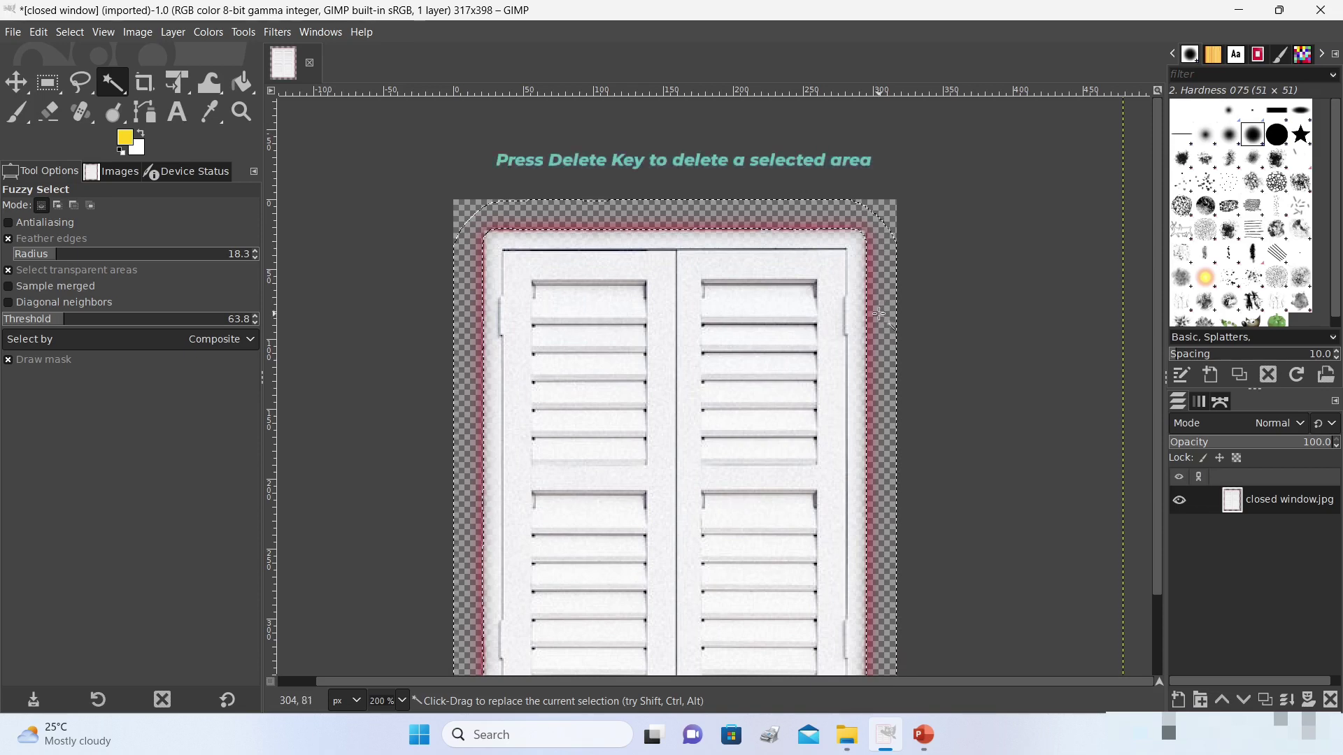
key("Delete")
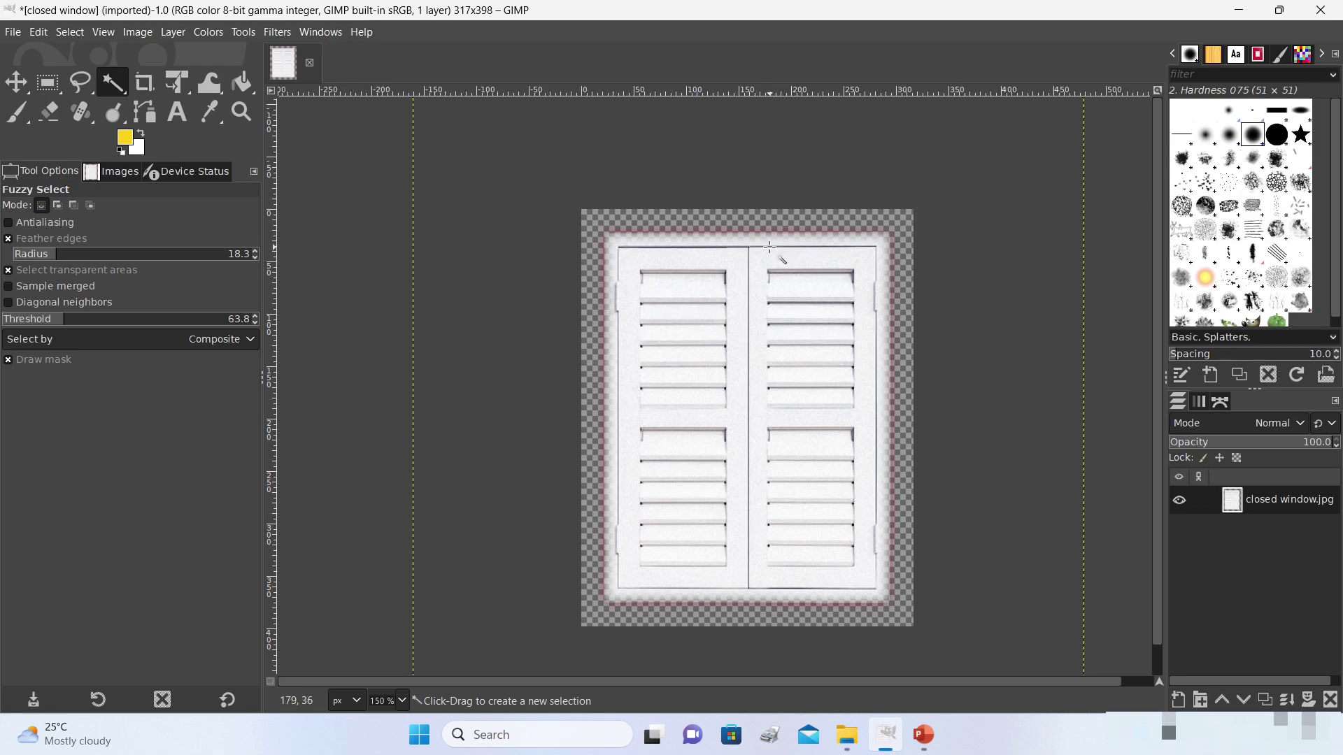
Step: Set the Eraser size to 4 and rub along the remaining red fringe beside the window's right edge
key("ctrl")
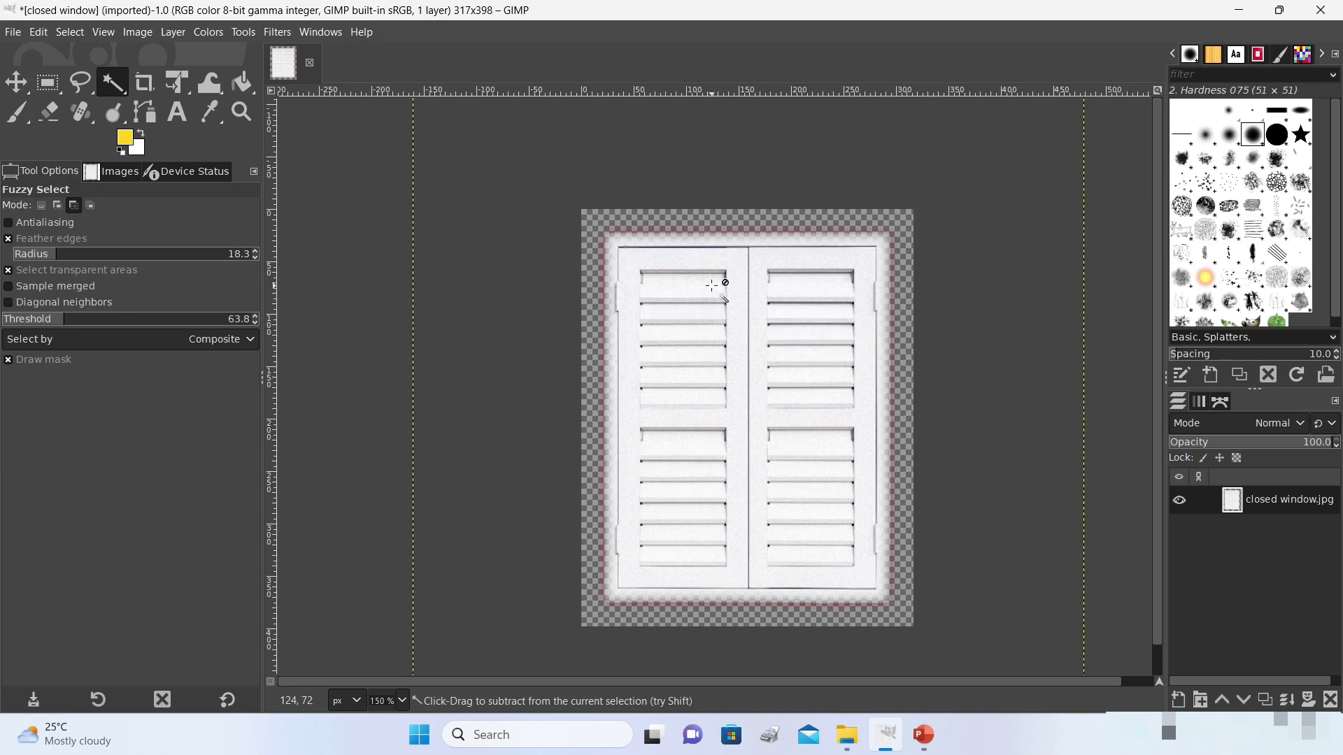
scroll(711, 287, "up", 1)
scroll(712, 286, "up", 1)
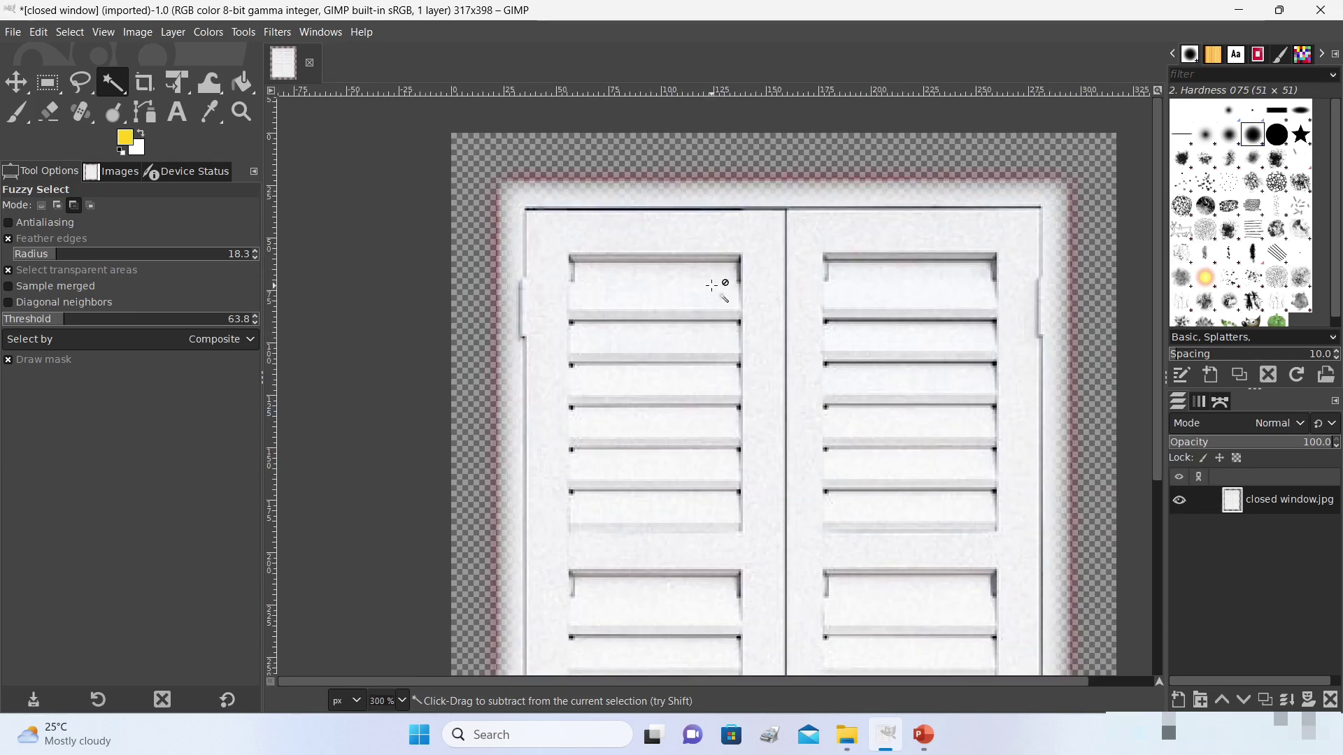
scroll(465, 315, "up", 1)
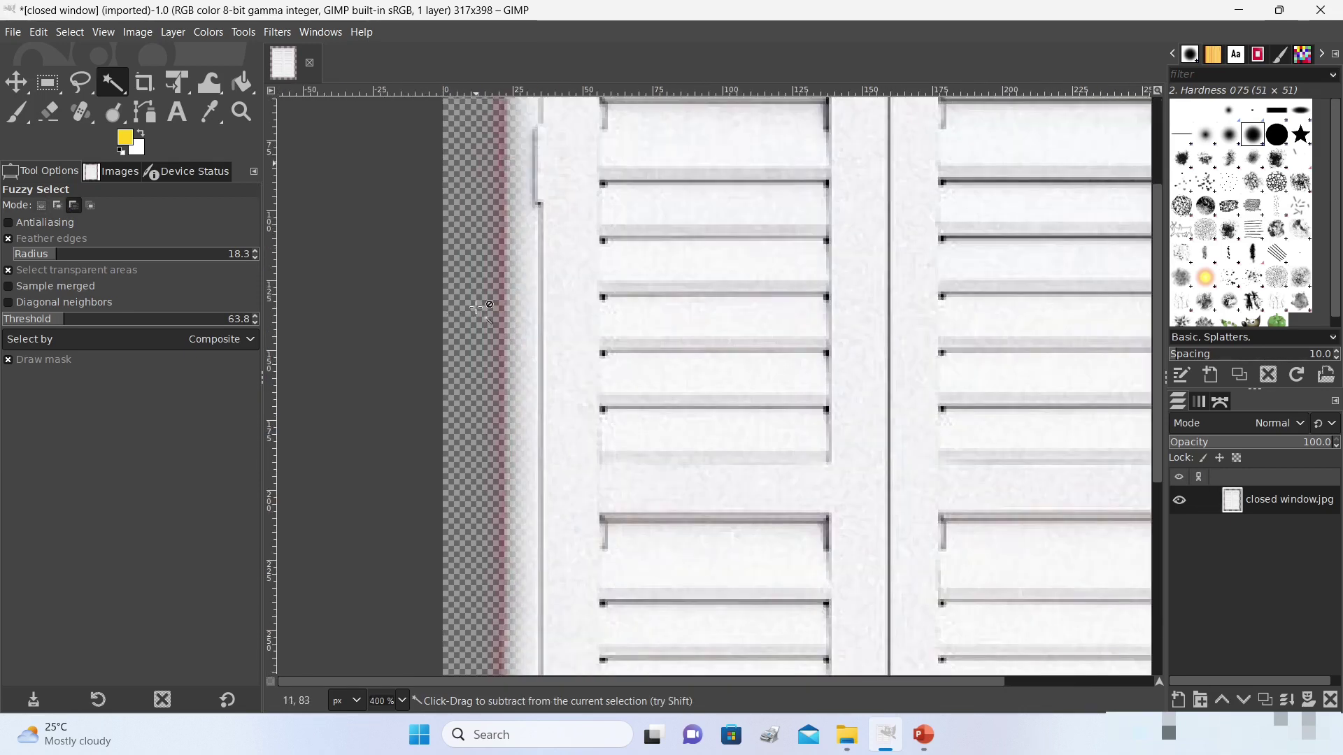
scroll(486, 297, "down", 2)
scroll(486, 297, "down", 1)
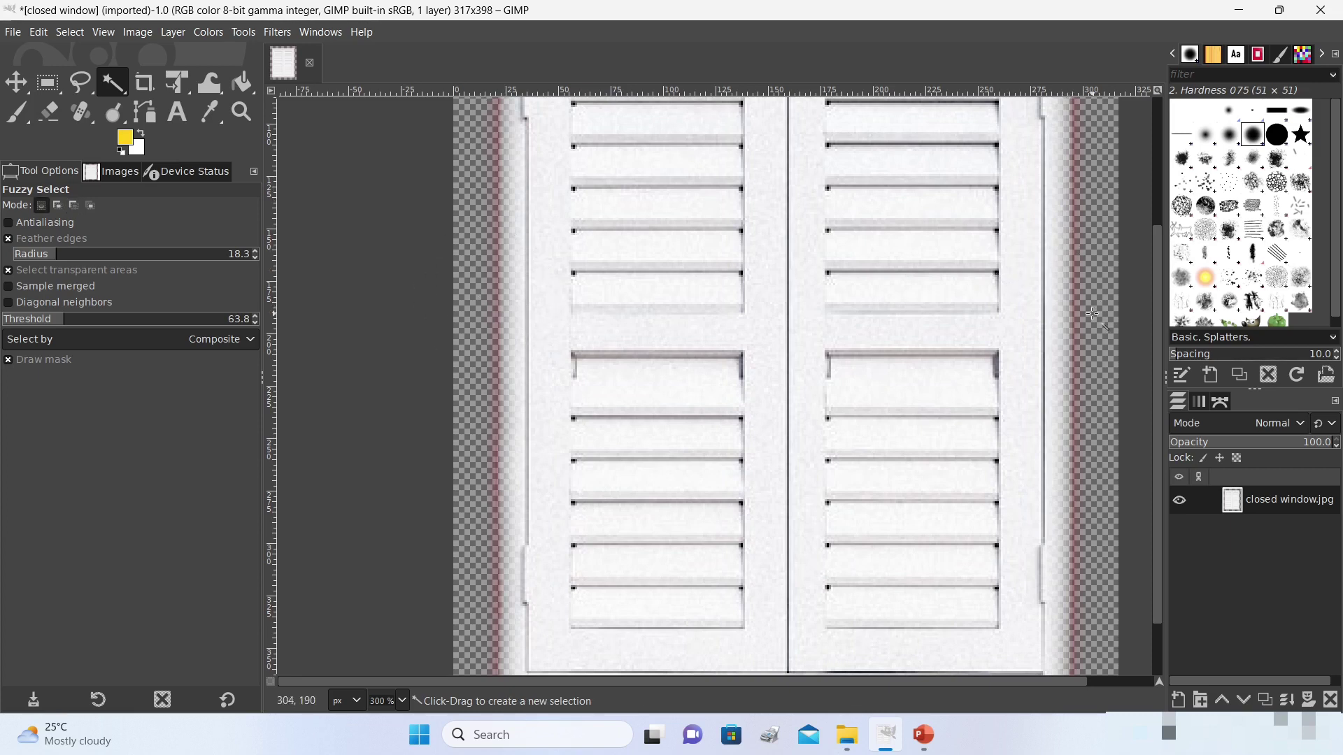
scroll(1093, 314, "up", 3)
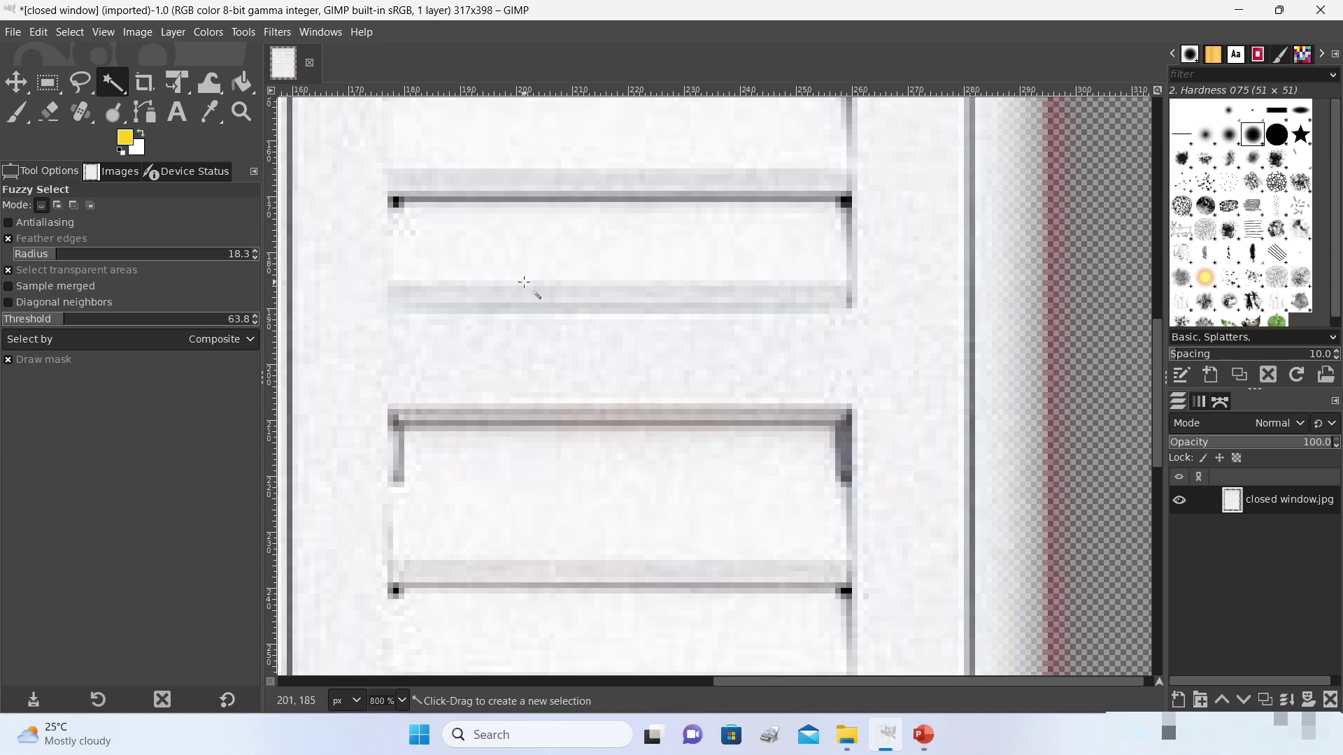
left_click(43, 116)
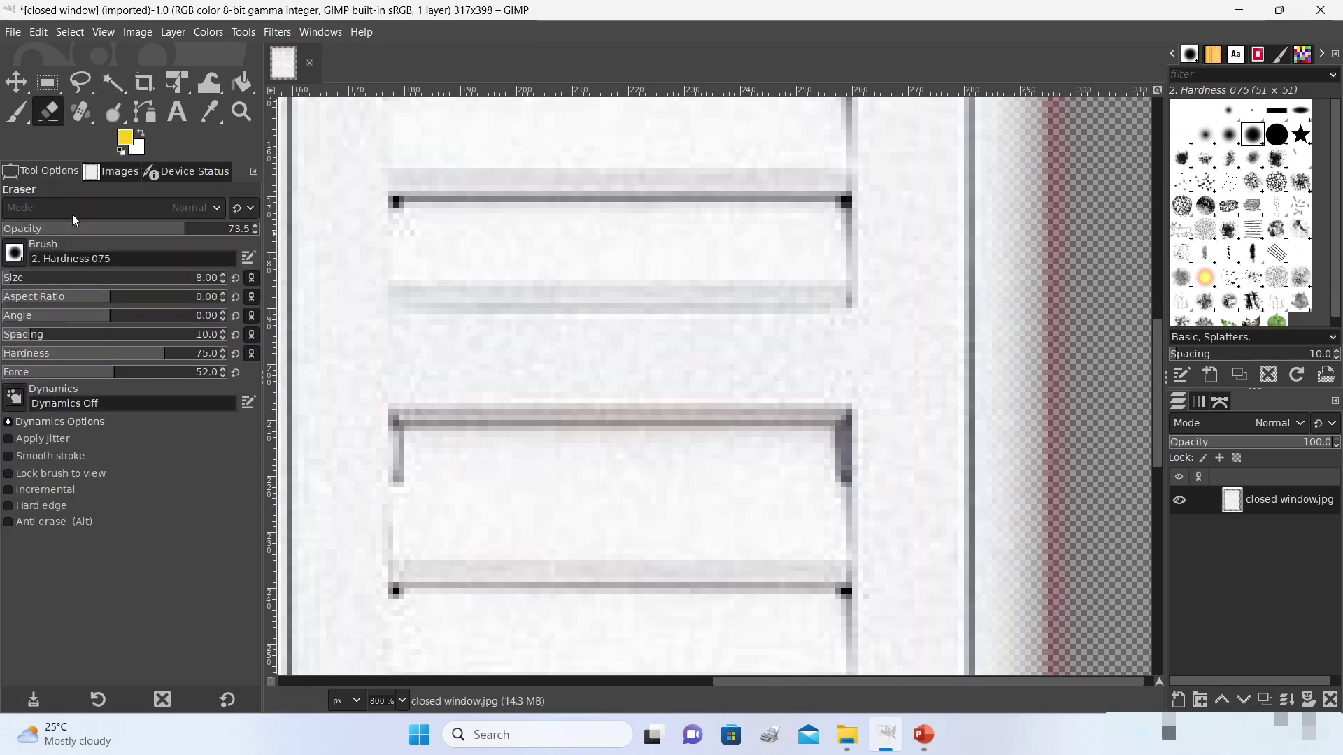
left_click_drag(12, 280, 55, 280)
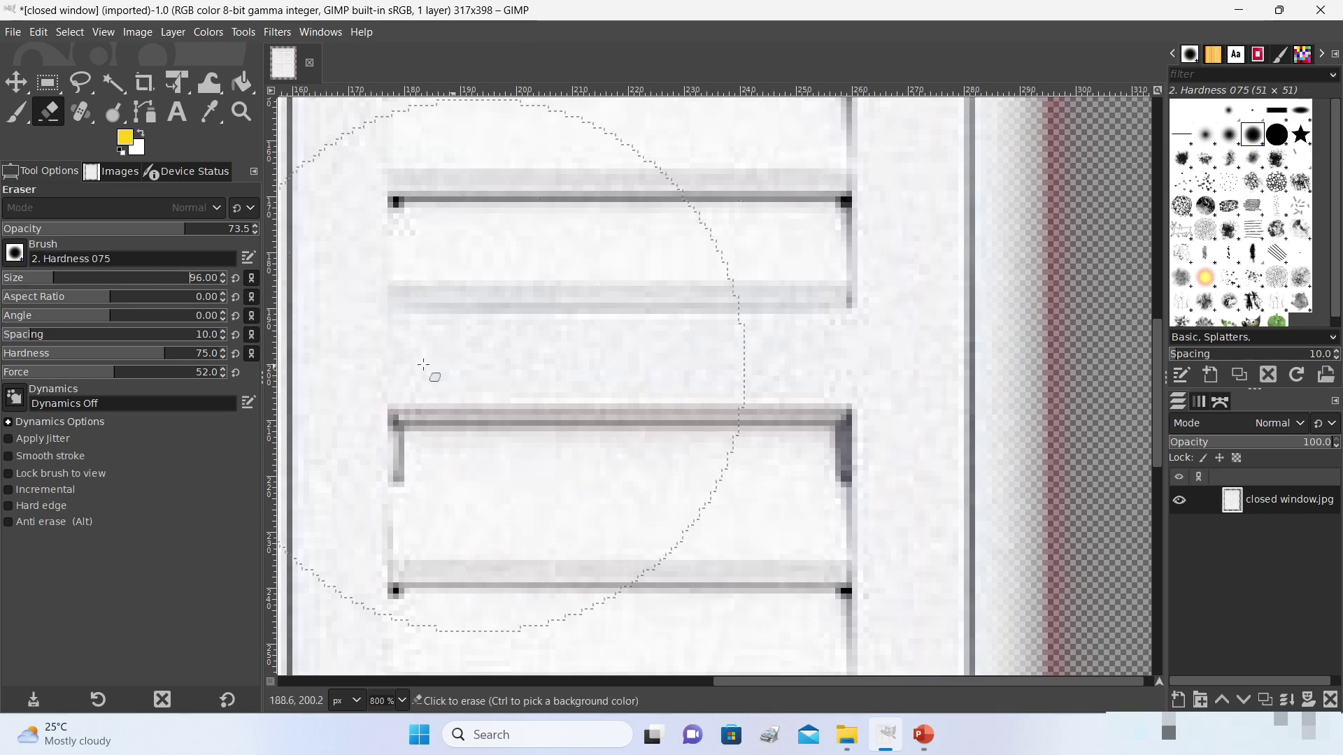
left_click_drag(51, 278, 12, 275)
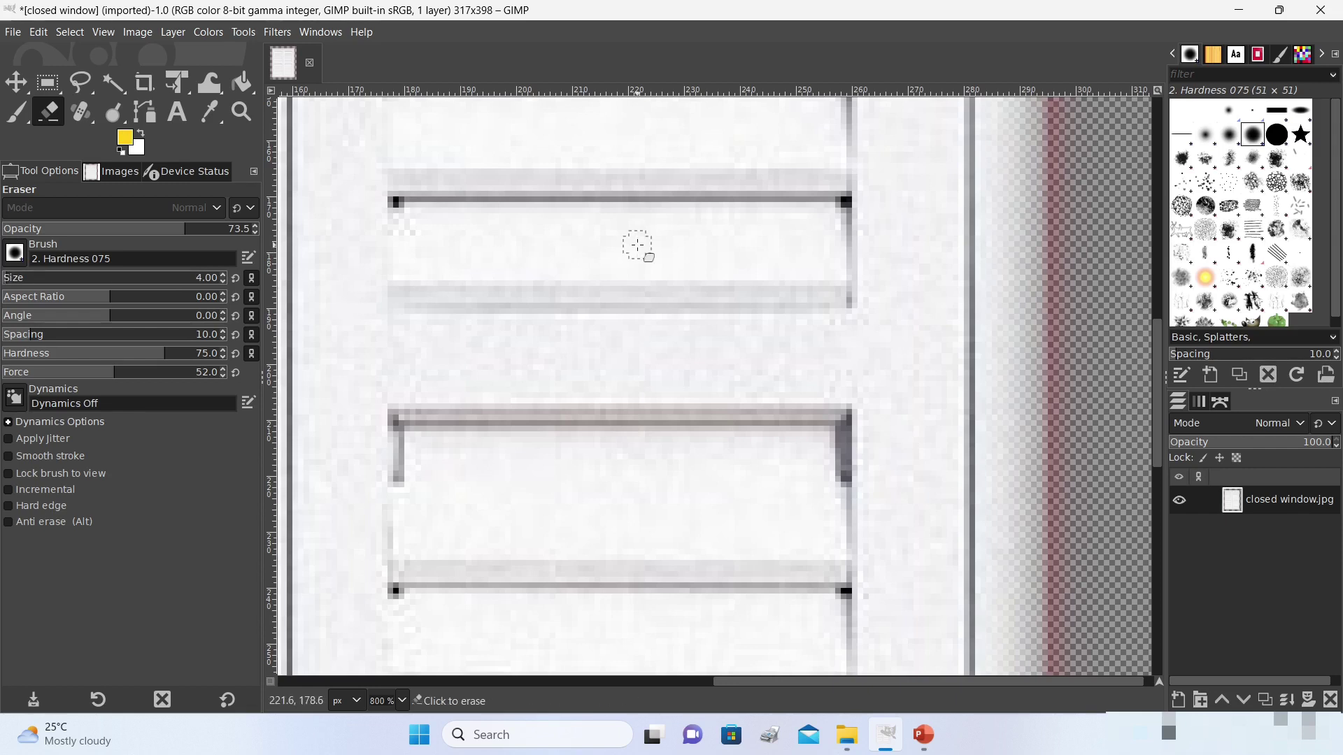
scroll(684, 257, "down", 2, "ctrl")
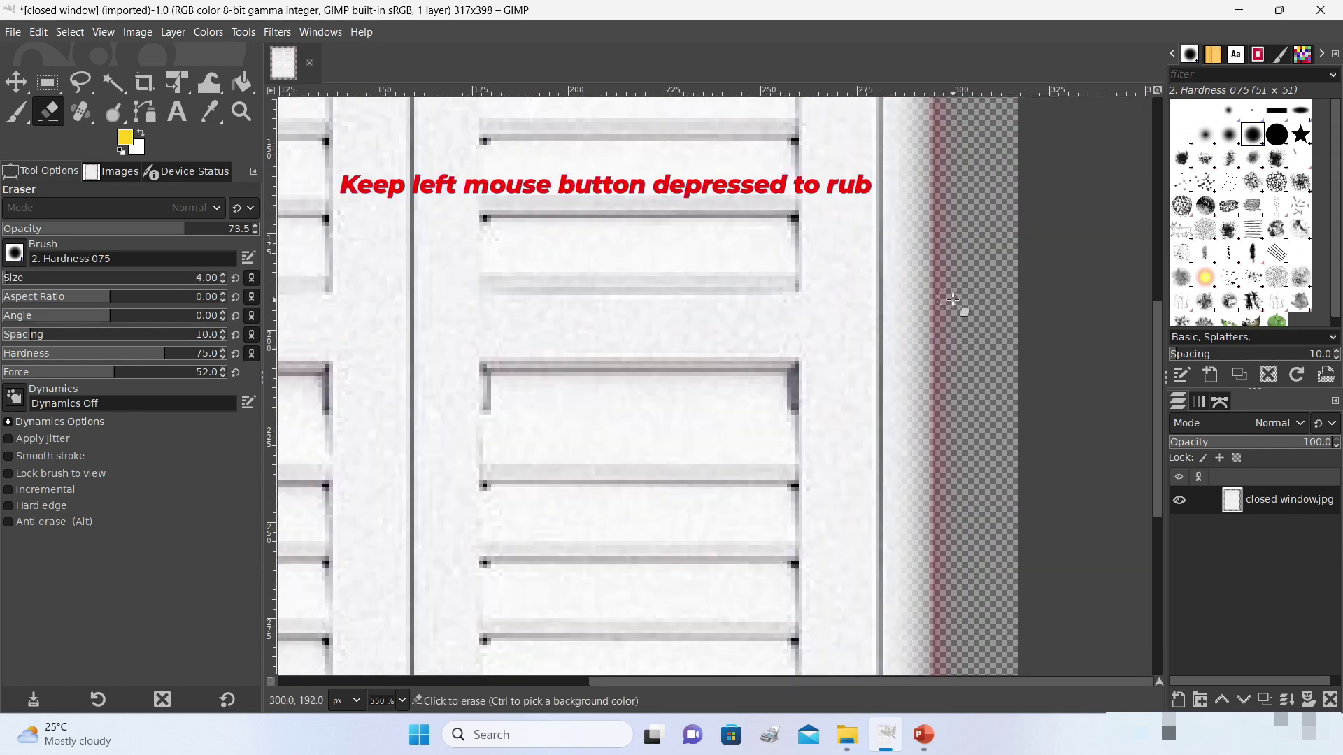
left_click_drag(947, 274, 946, 320)
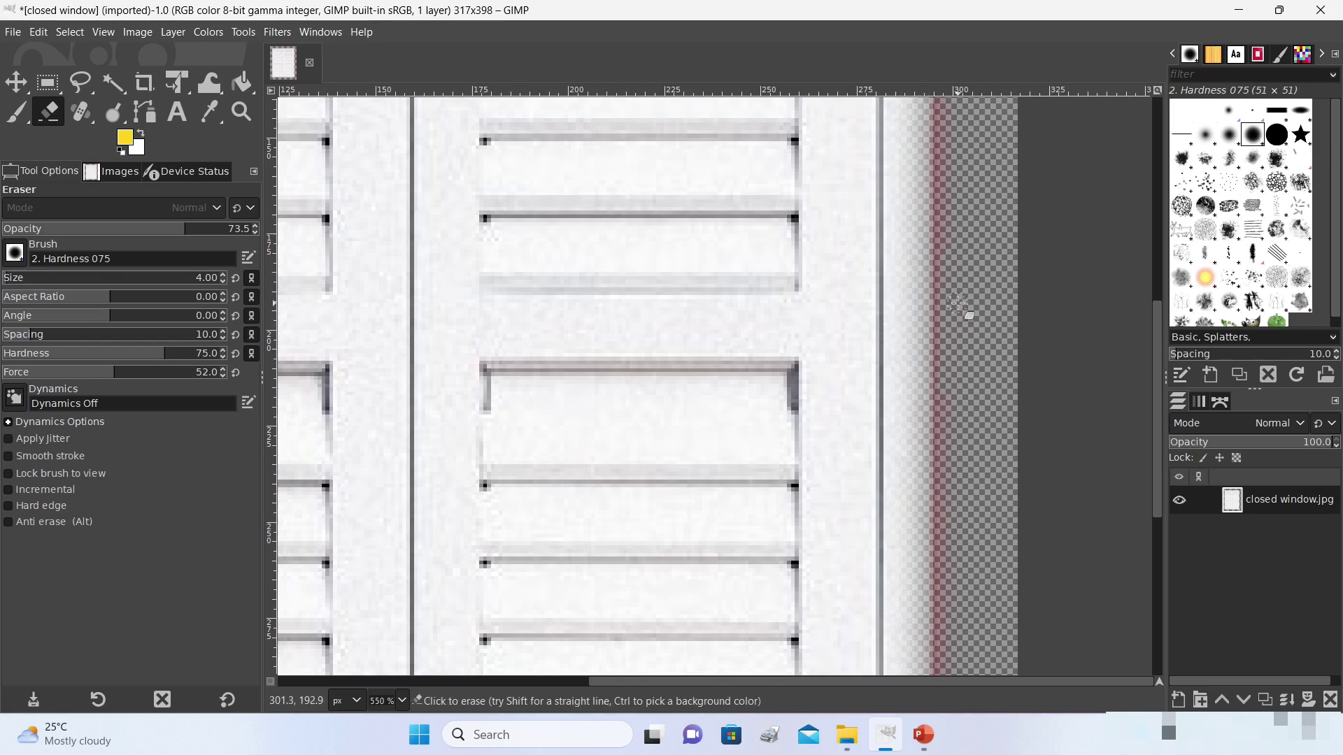
Step: Export the image as closed window1.png to the 3-Remove Background folder with the existing PNG options
key("ctrl")
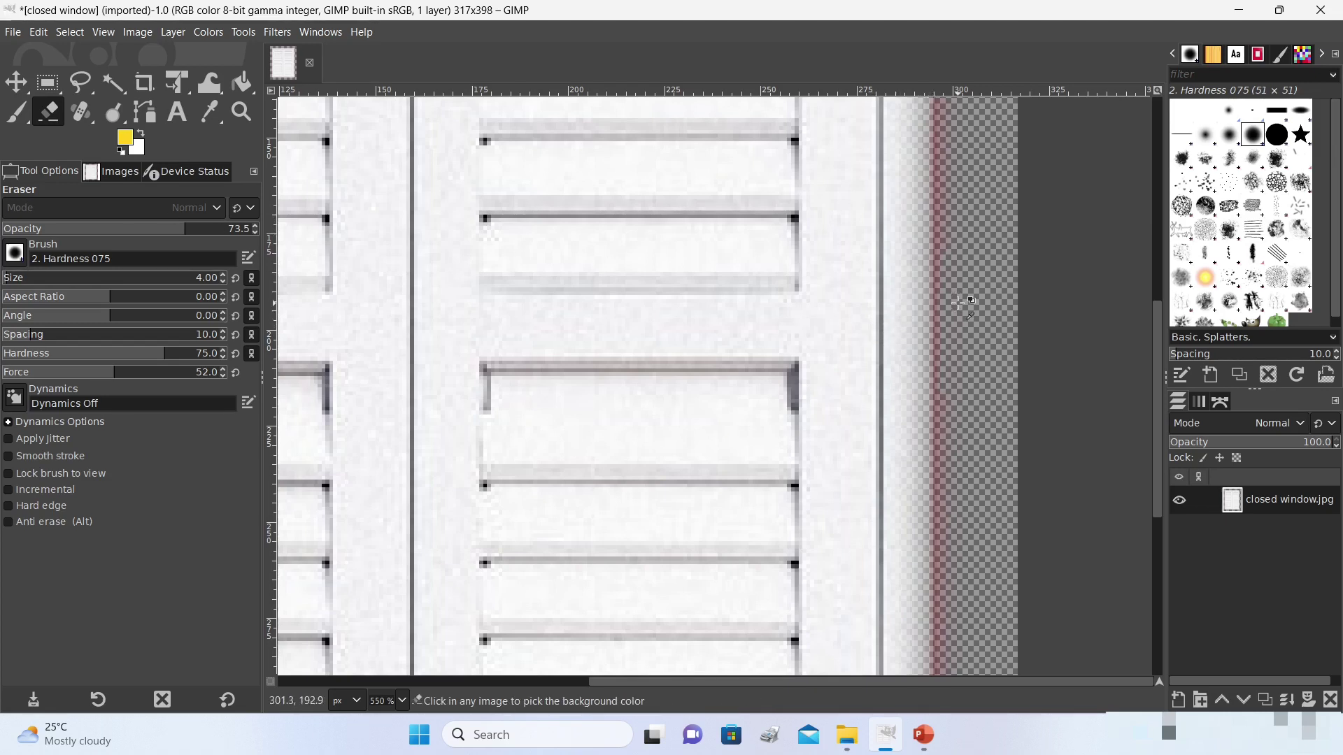
key("shift+ctrl+j")
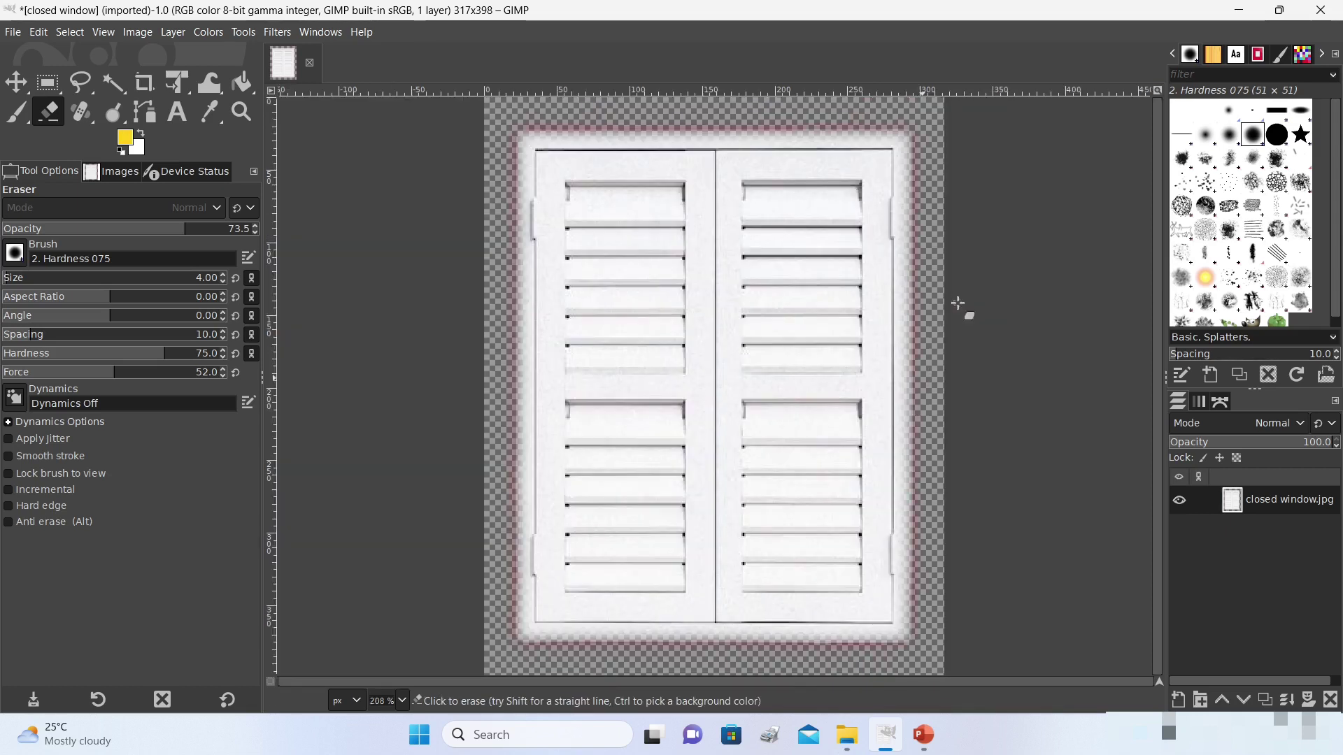
left_click(13, 32)
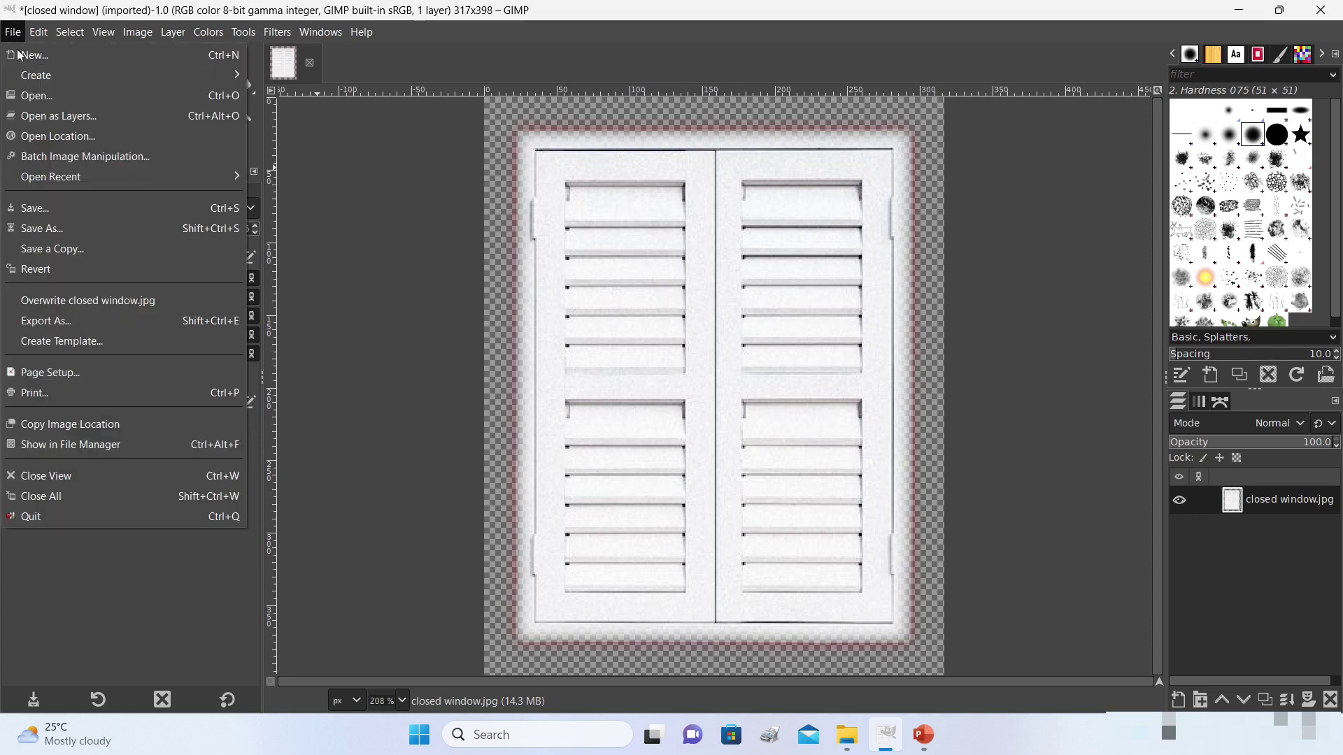
left_click(85, 322)
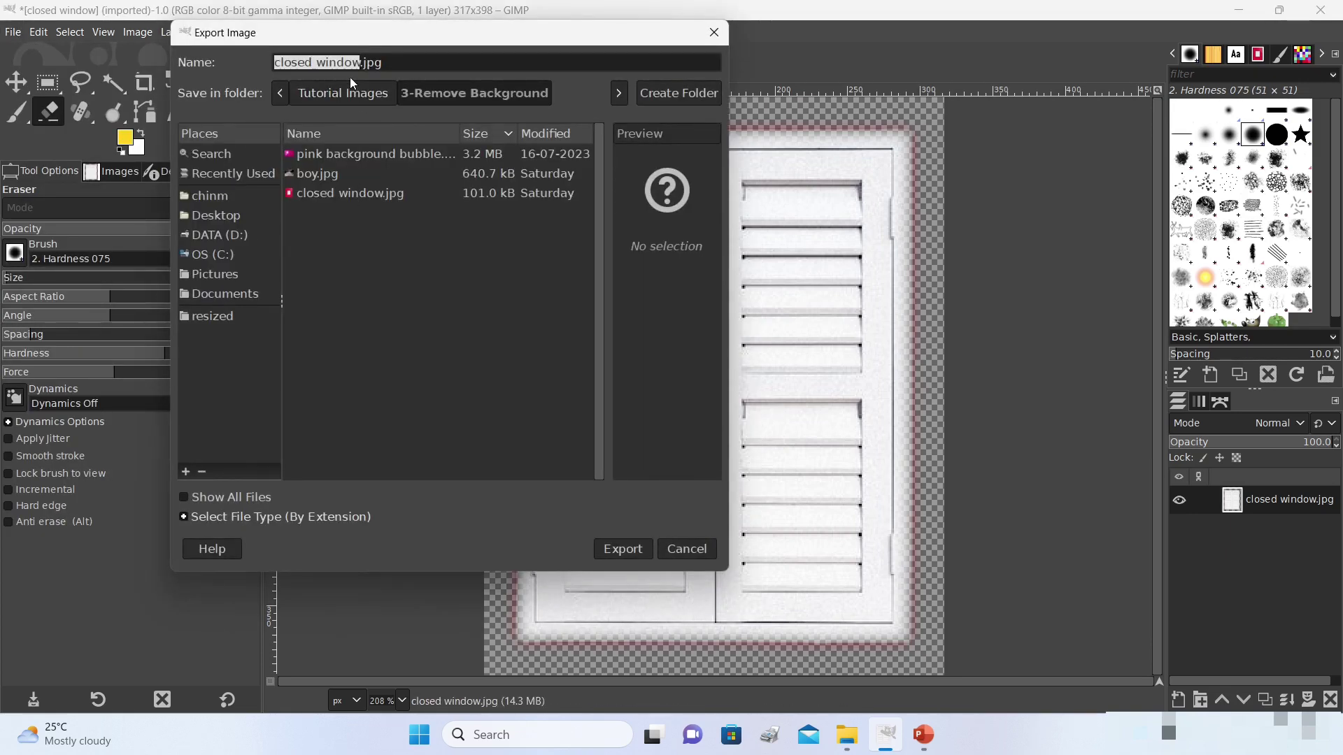
left_click(360, 64)
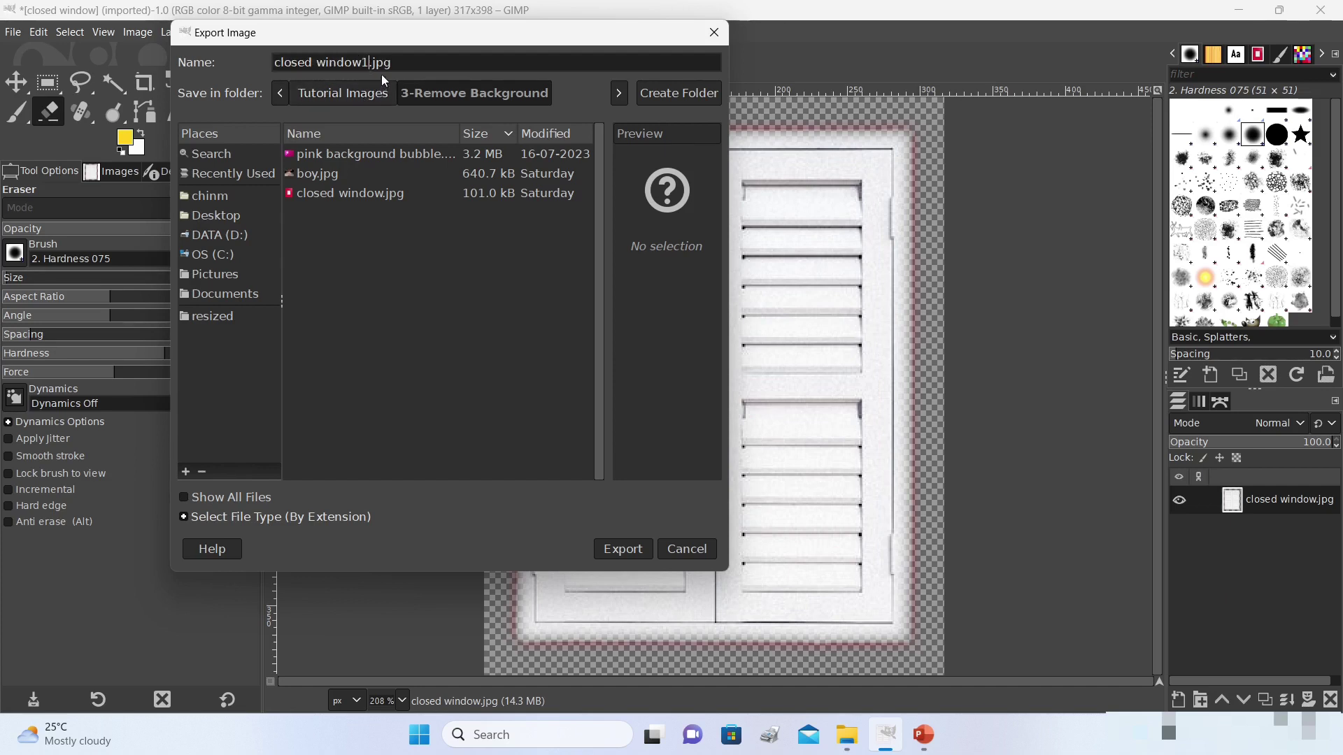
key("BackSpace")
key("BackSpace")
key("BackSpace")
type("png")
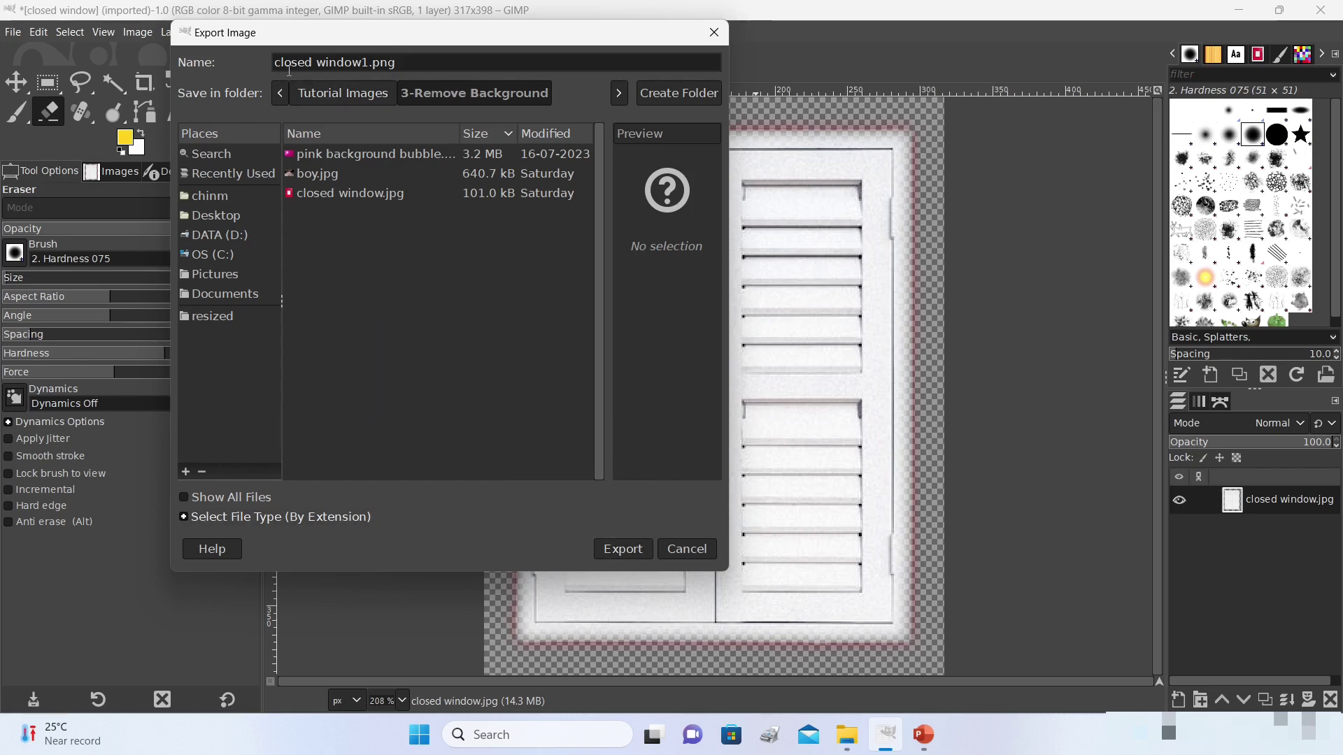
left_click(623, 550)
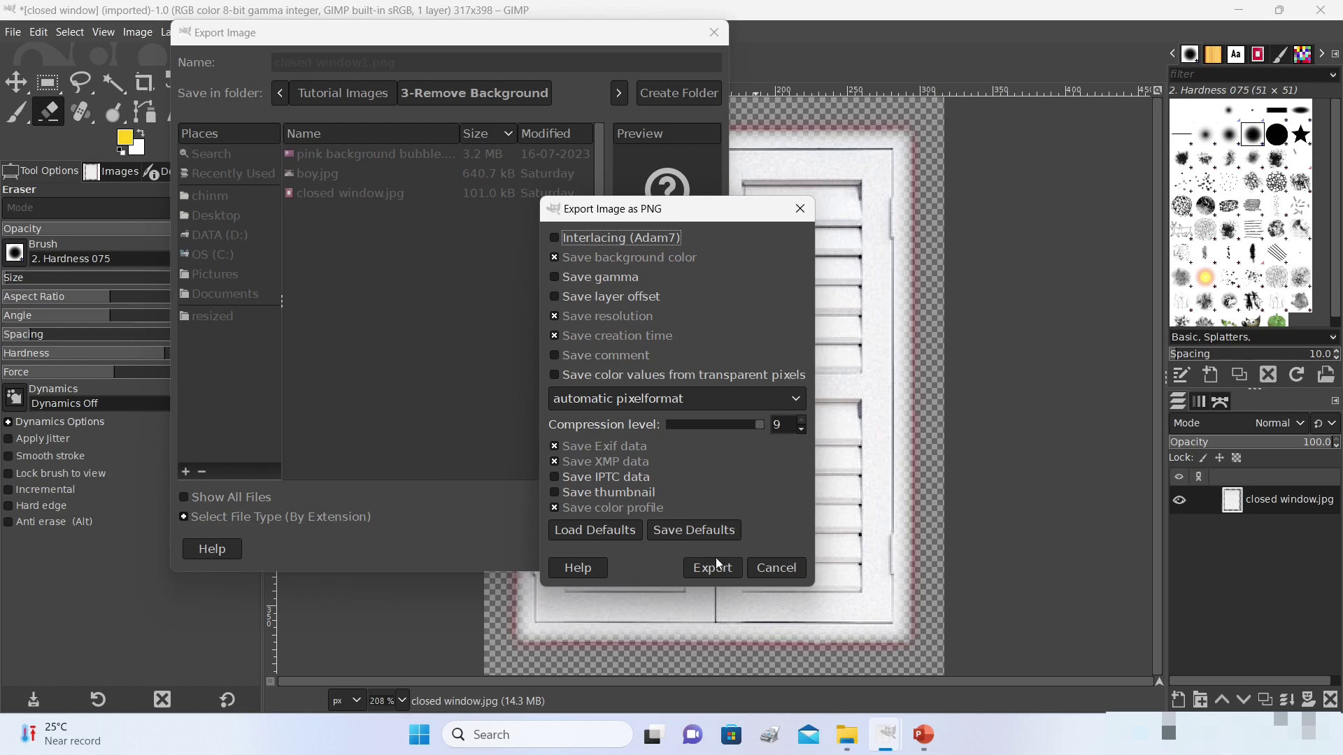
left_click(712, 568)
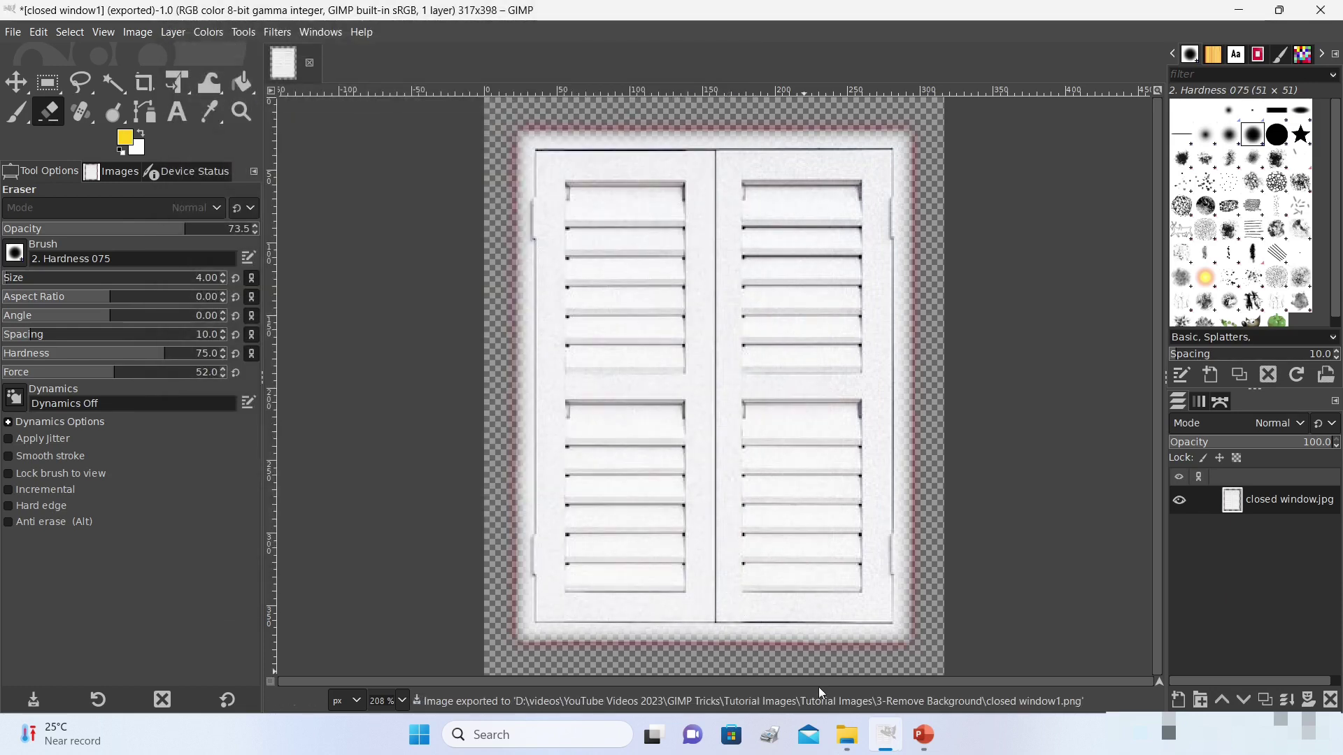
Step: Switch to PowerPoint and place closed window1 from the 3-Remove Background folder in File Explorer onto the "Open a Window" slide
left_click(852, 741)
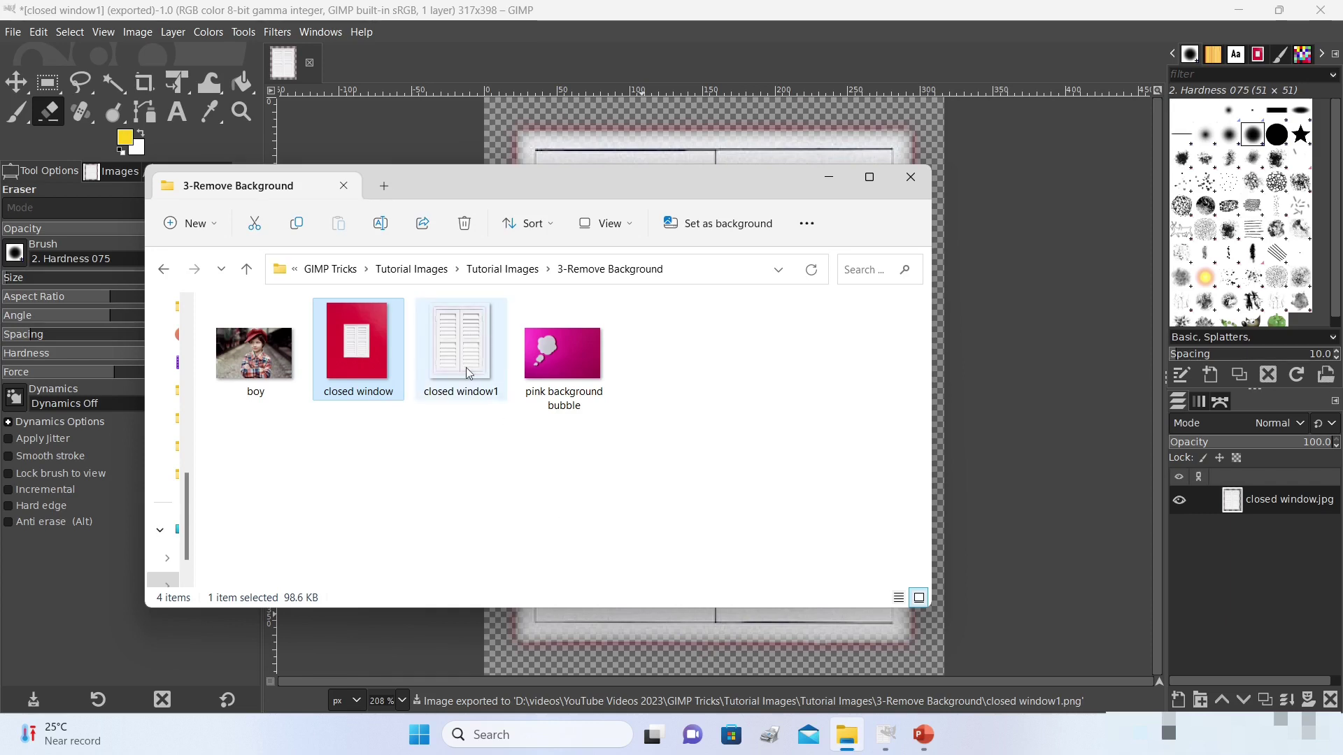
left_click(1244, 13)
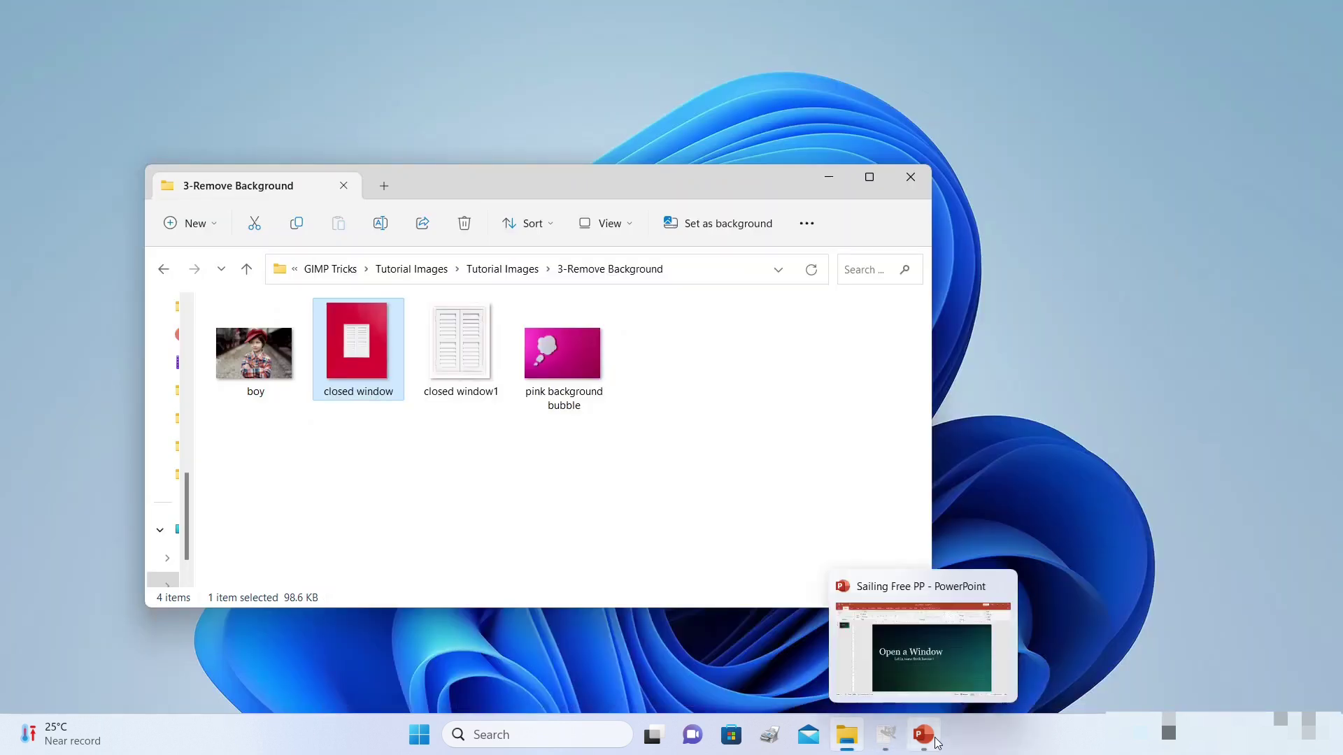
left_click(923, 735)
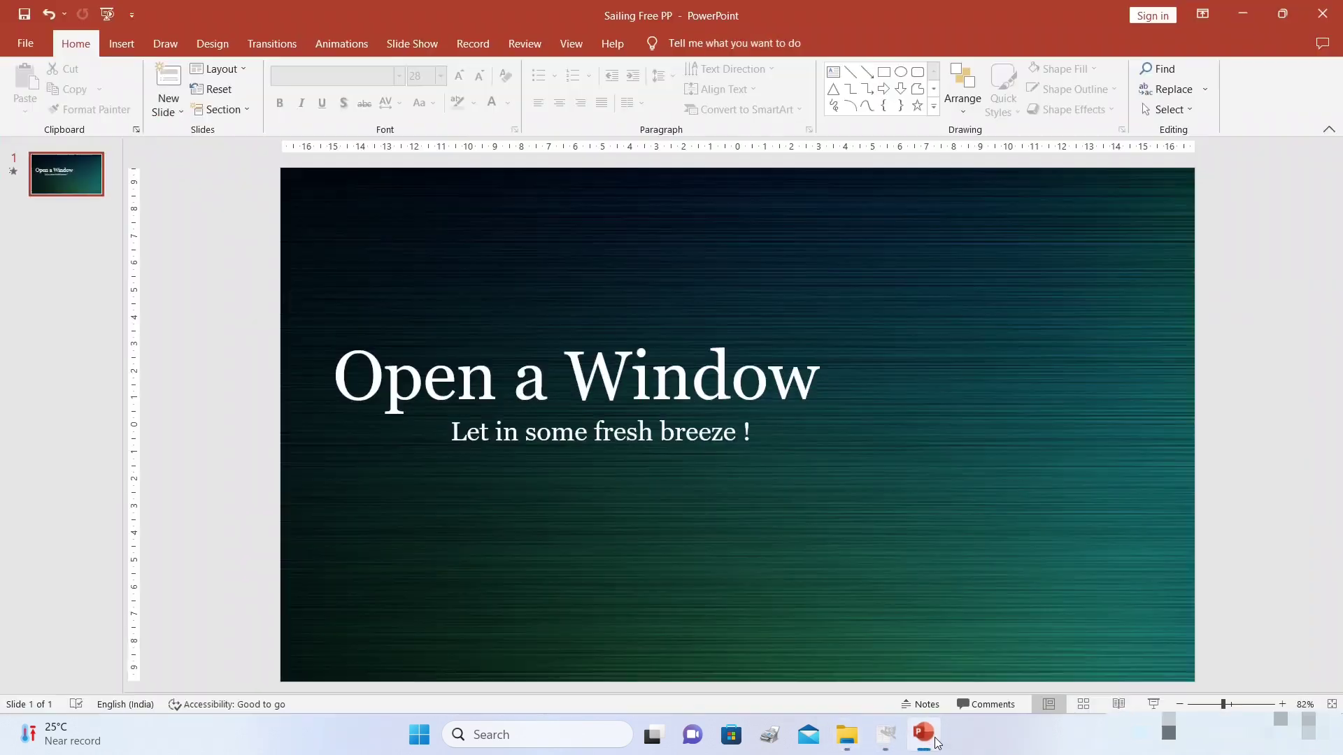
left_click(846, 735)
left_click_drag(461, 342, 1025, 392)
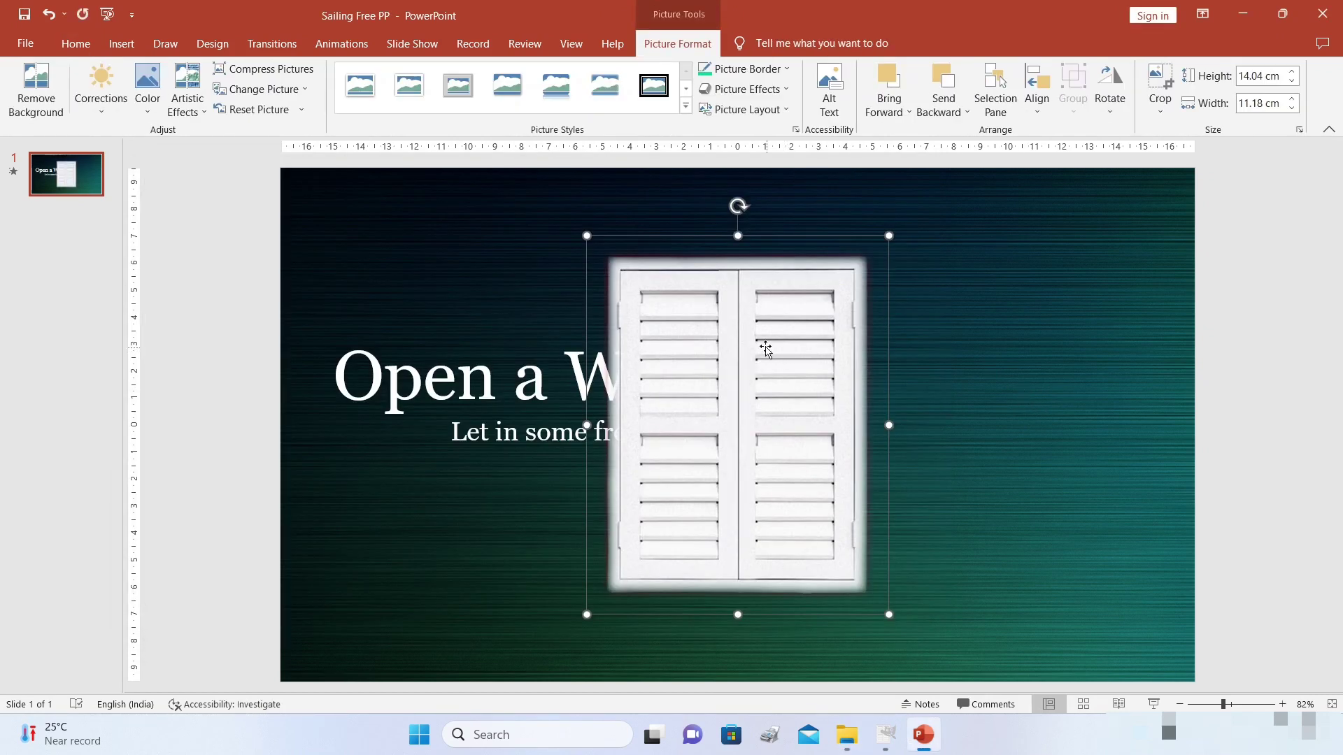
Step: Position the window picture to the right of the slide title and shrink it to 11.7 cm high by 9.32 cm wide
left_click_drag(752, 326, 1007, 298)
left_click_drag(841, 208, 892, 271)
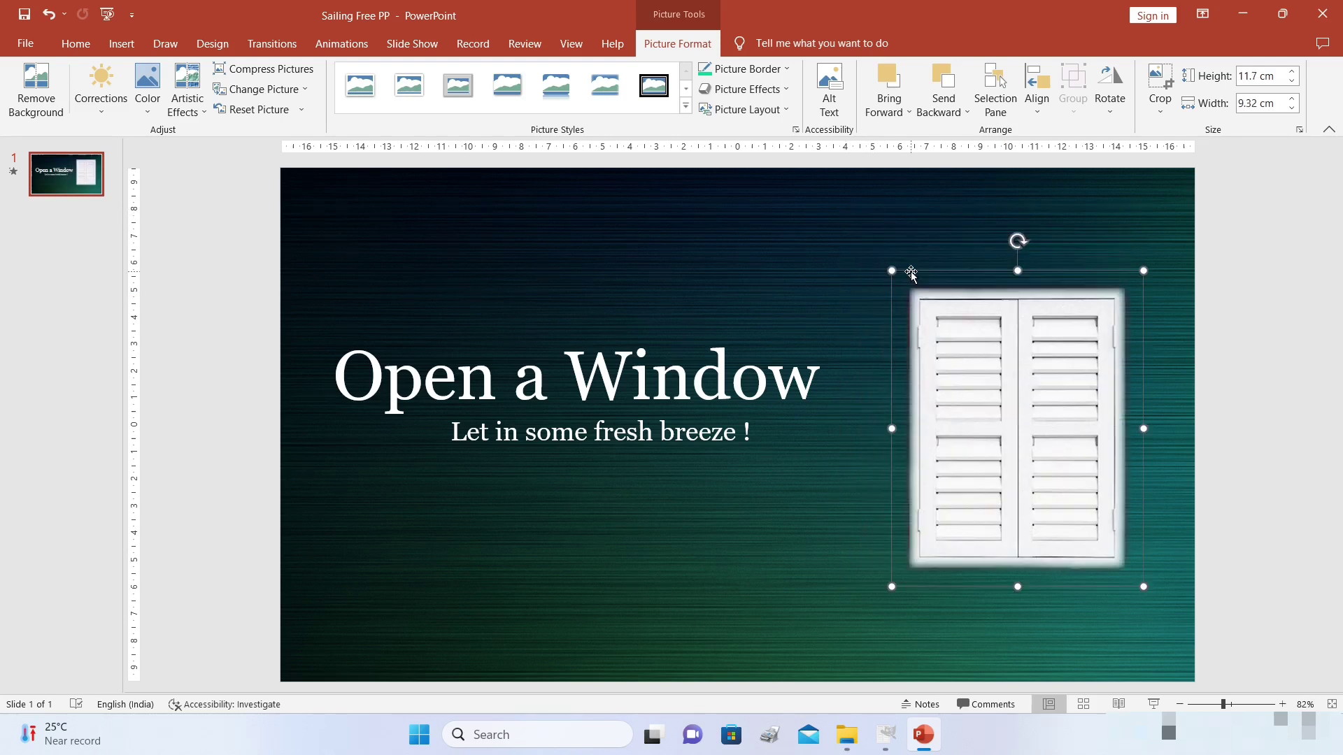
left_click_drag(999, 347, 976, 300)
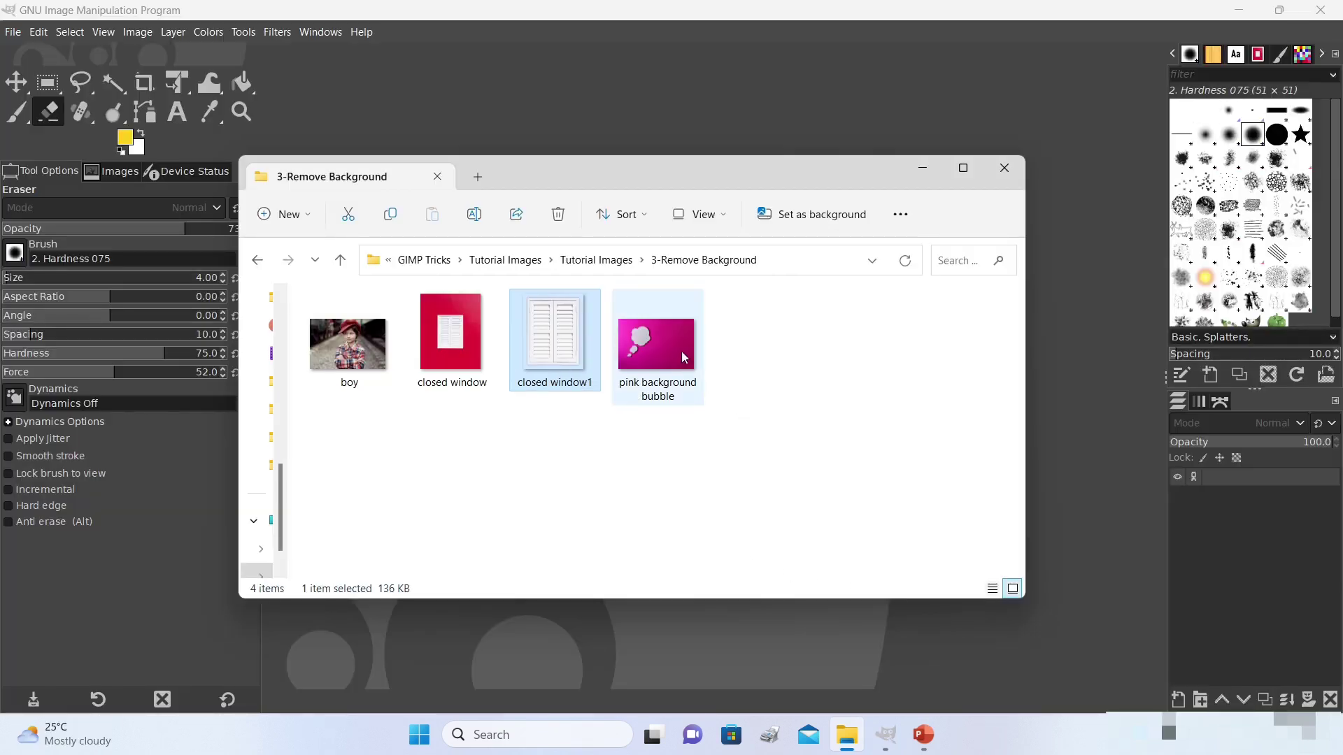
Step: Open pink background bubble from the 3-Remove Background folder in GIMP and convert it to the built-in sRGB color profile
left_click_drag(725, 179, 500, 154)
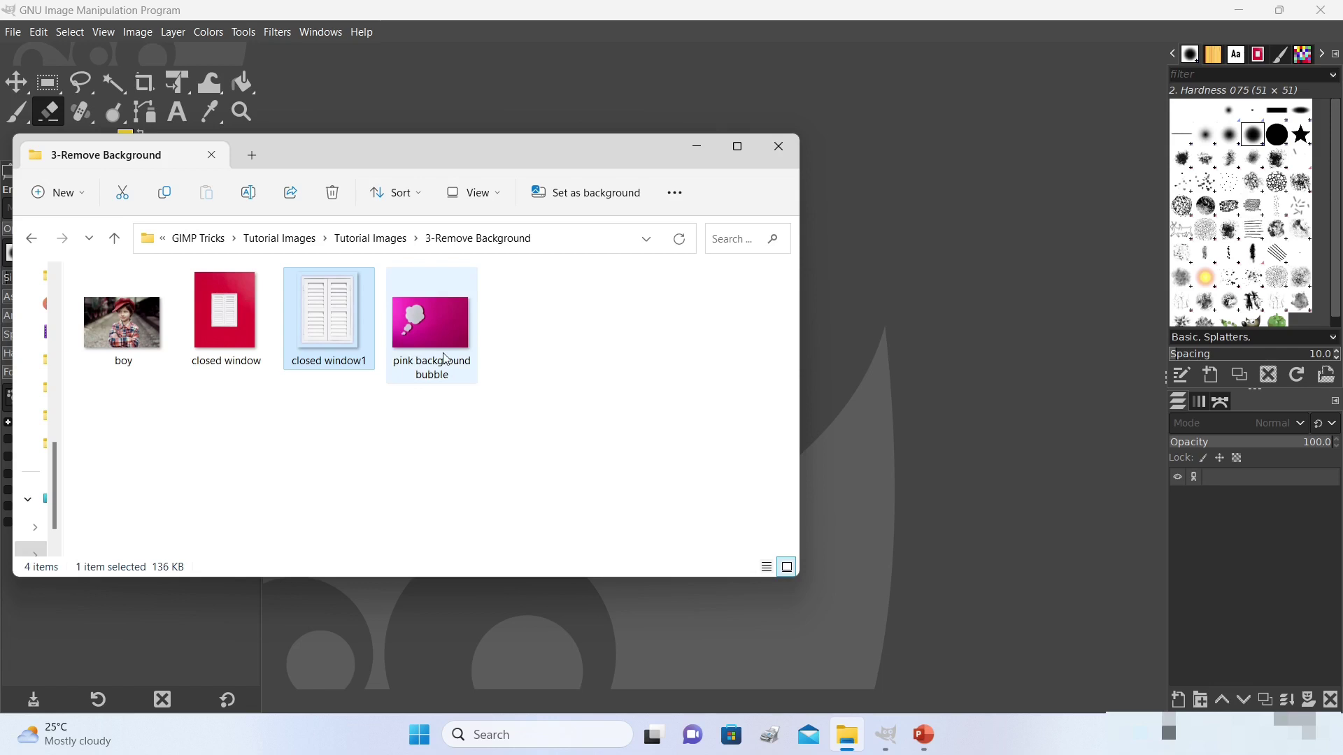
left_click_drag(436, 329, 918, 289)
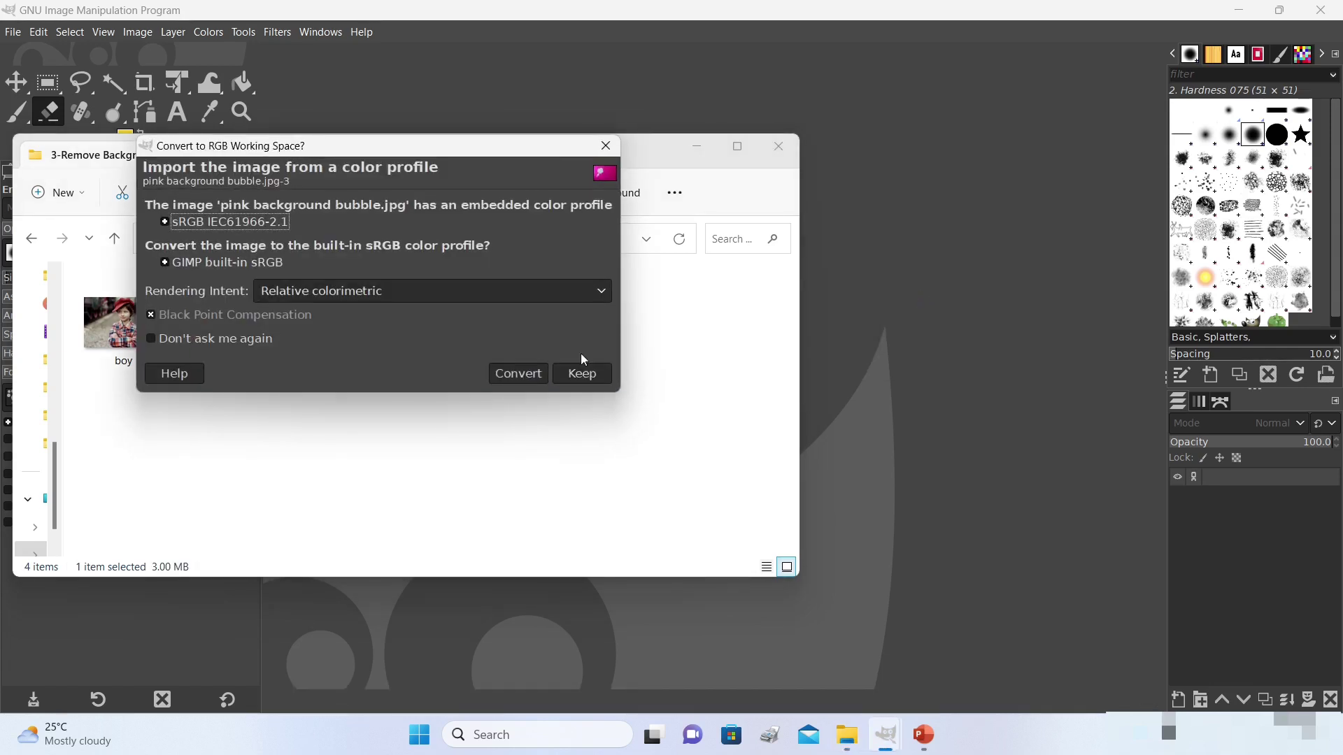
left_click(526, 376)
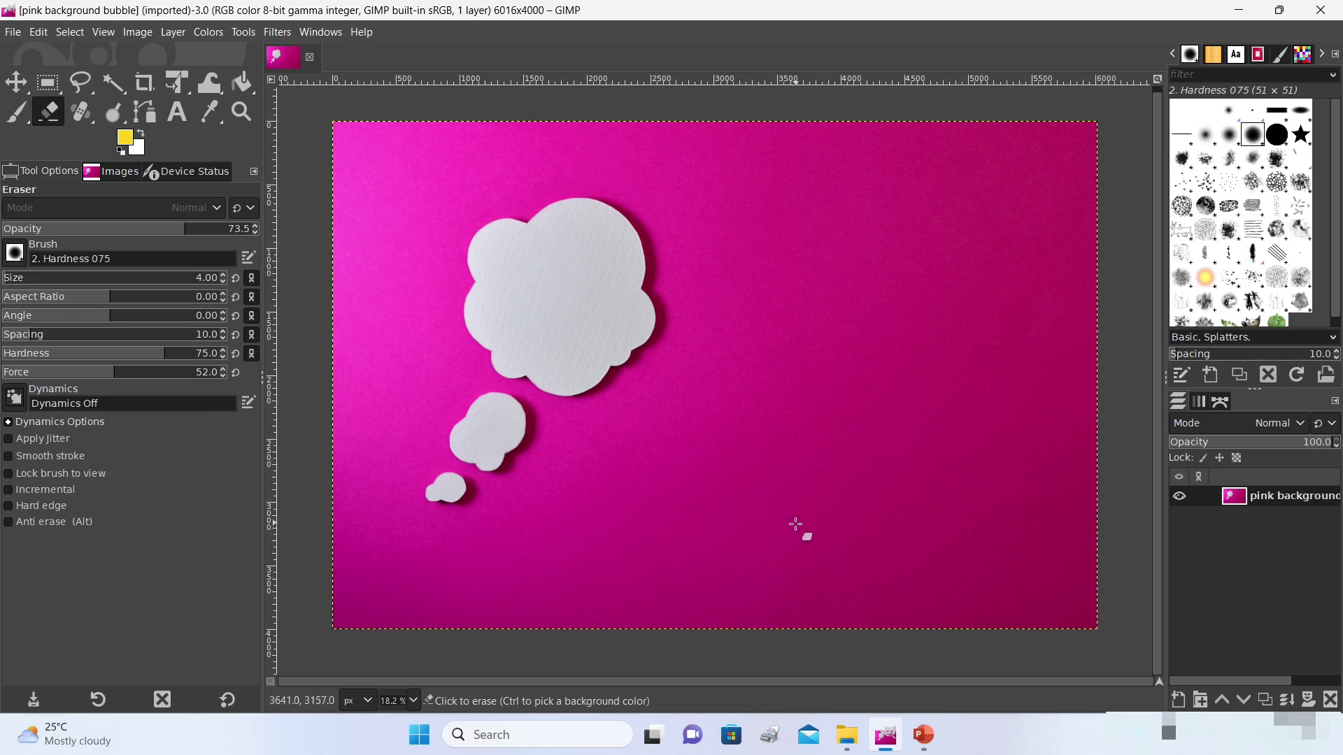
Step: Select all three parts of the thought bubble with Fuzzy Select and invert the selection to cover the pink background
left_click(112, 84)
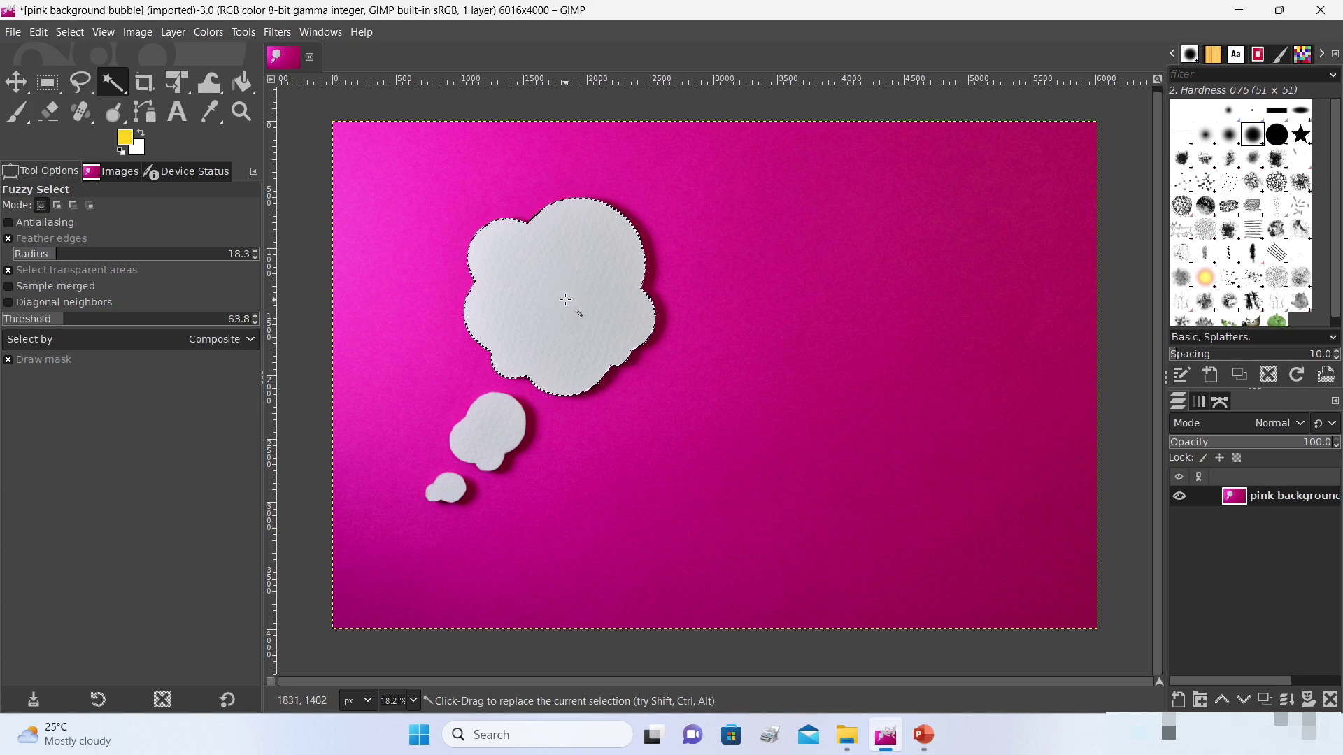
left_click(486, 424)
key("shift")
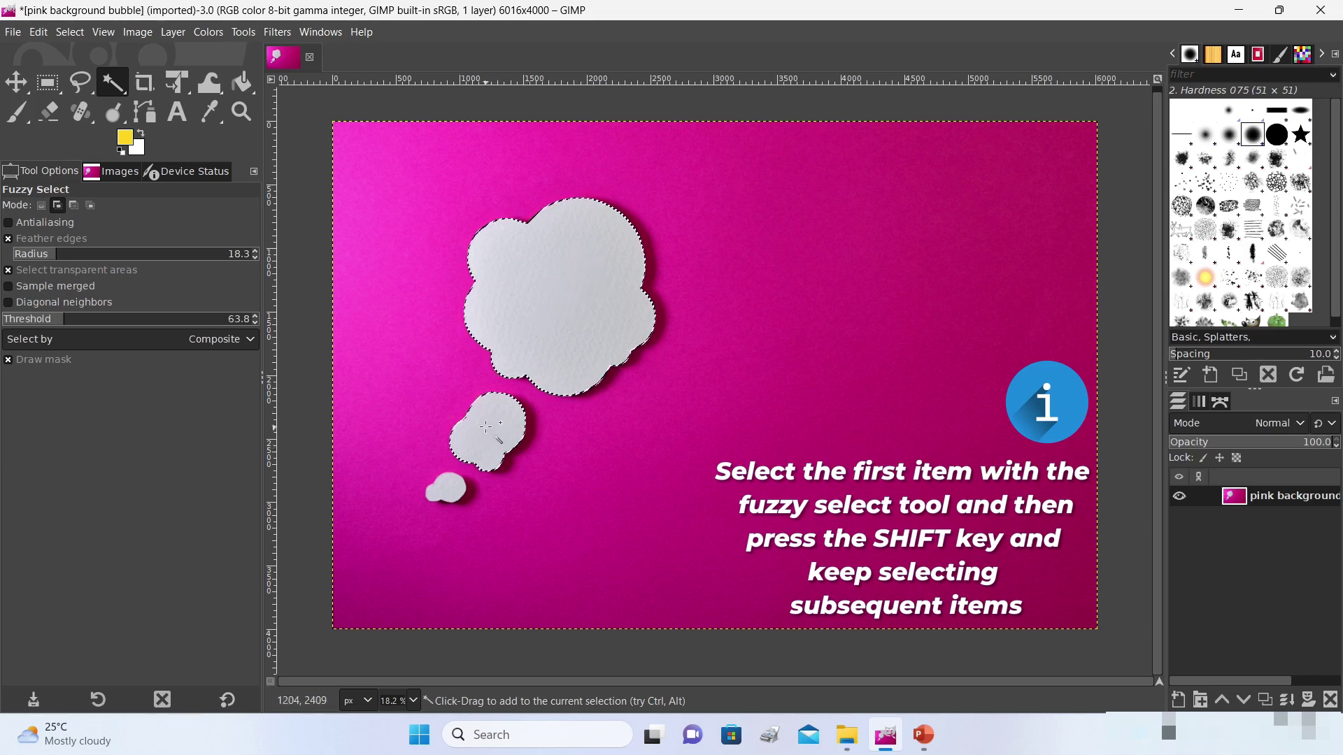
left_click(449, 489)
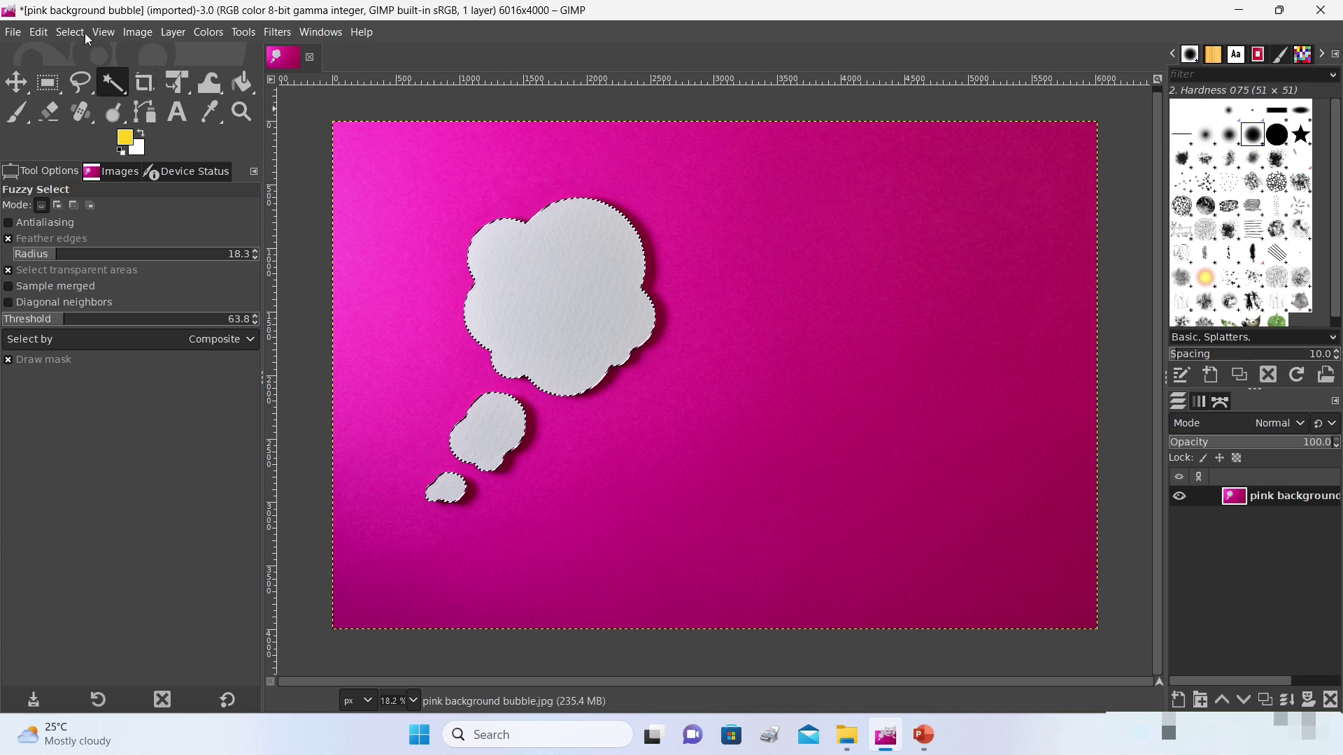
left_click(61, 32)
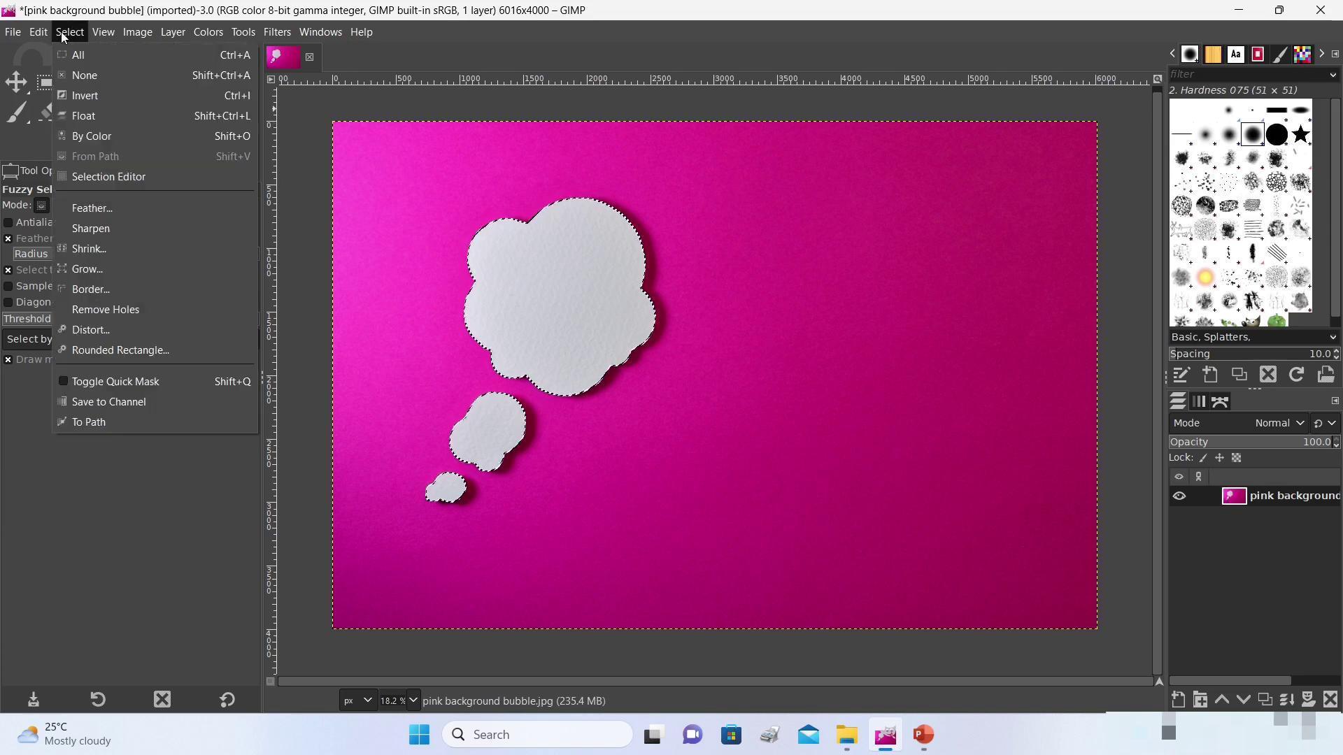
left_click(85, 96)
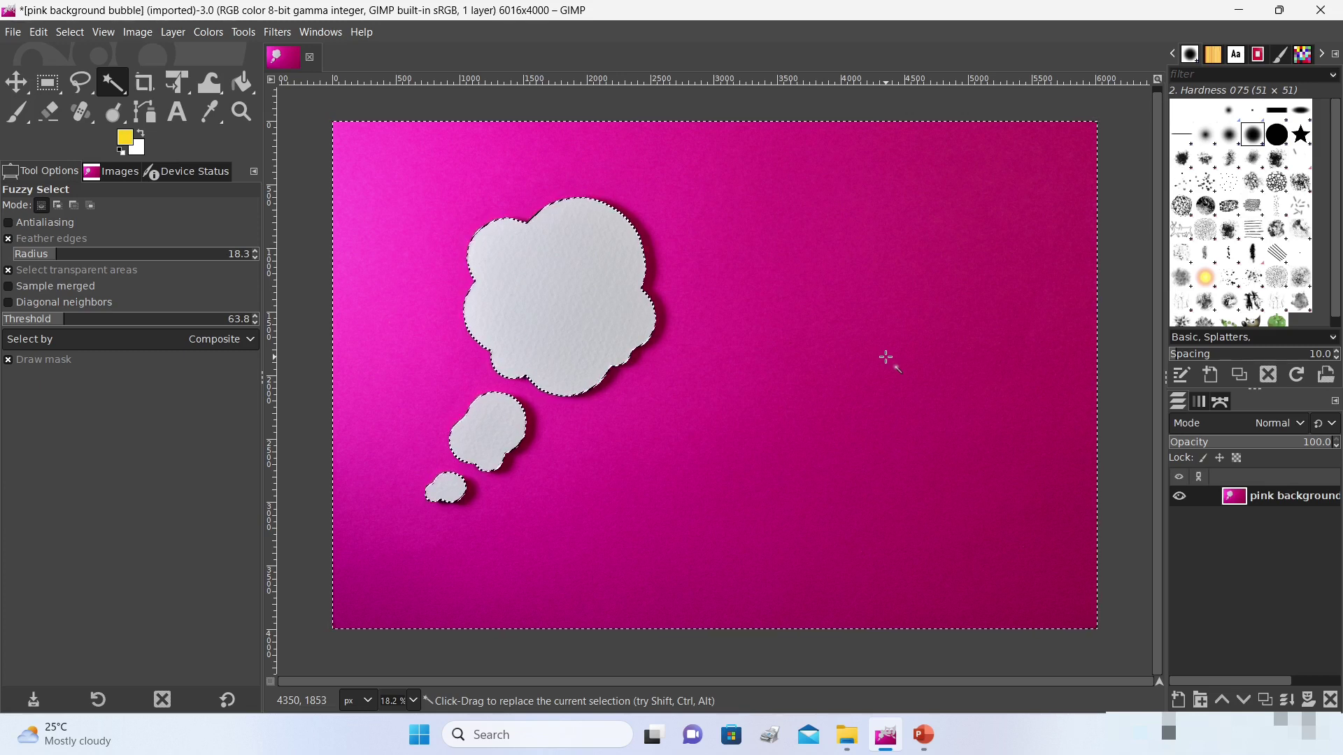
Step: Add an alpha channel to the pink background bubble layer and clear the selected pink background
key("Delete")
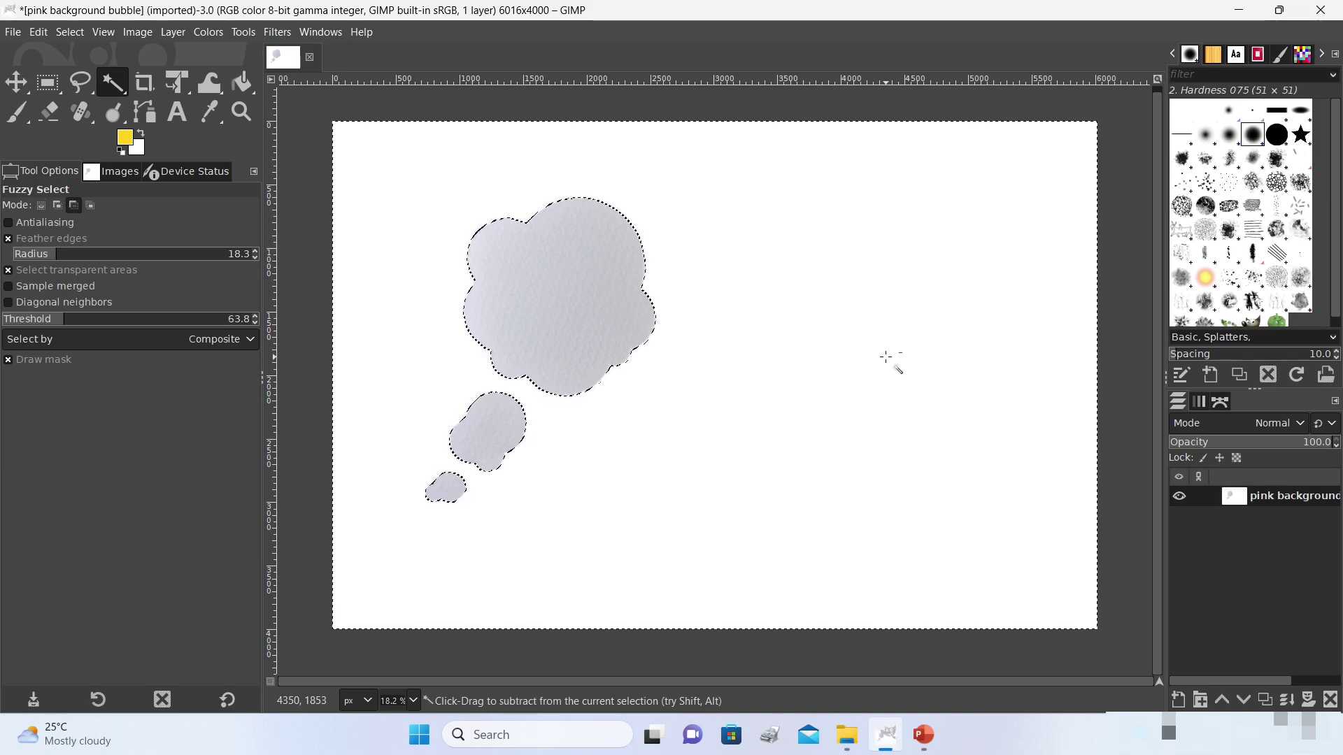
key("ctrl+z")
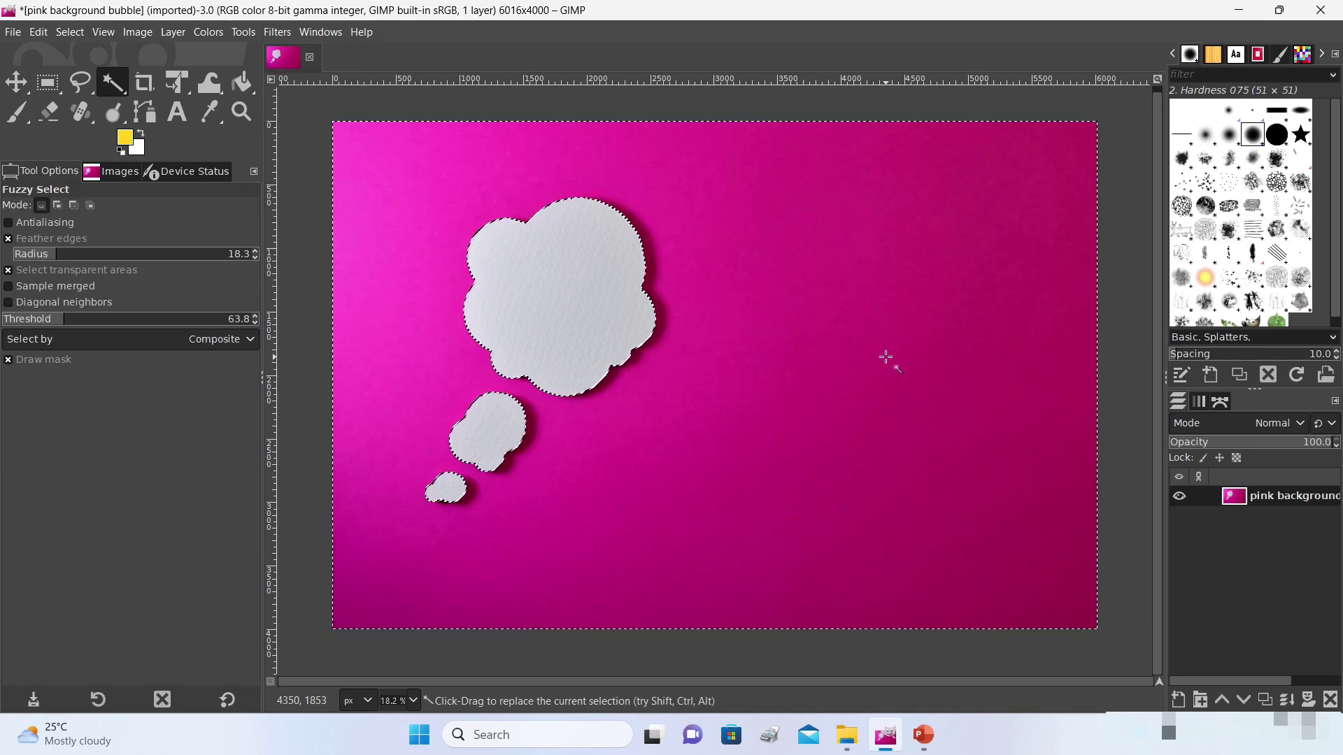
right_click(1266, 495)
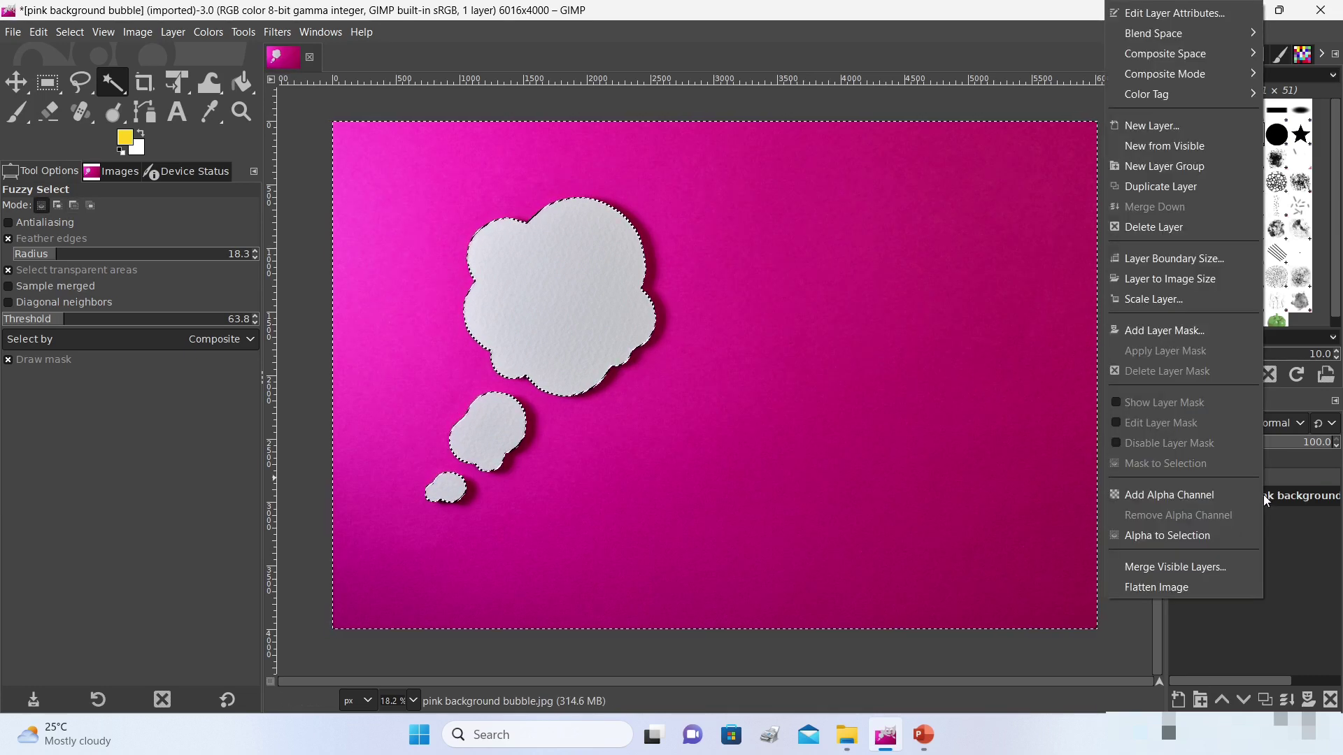
left_click(1207, 497)
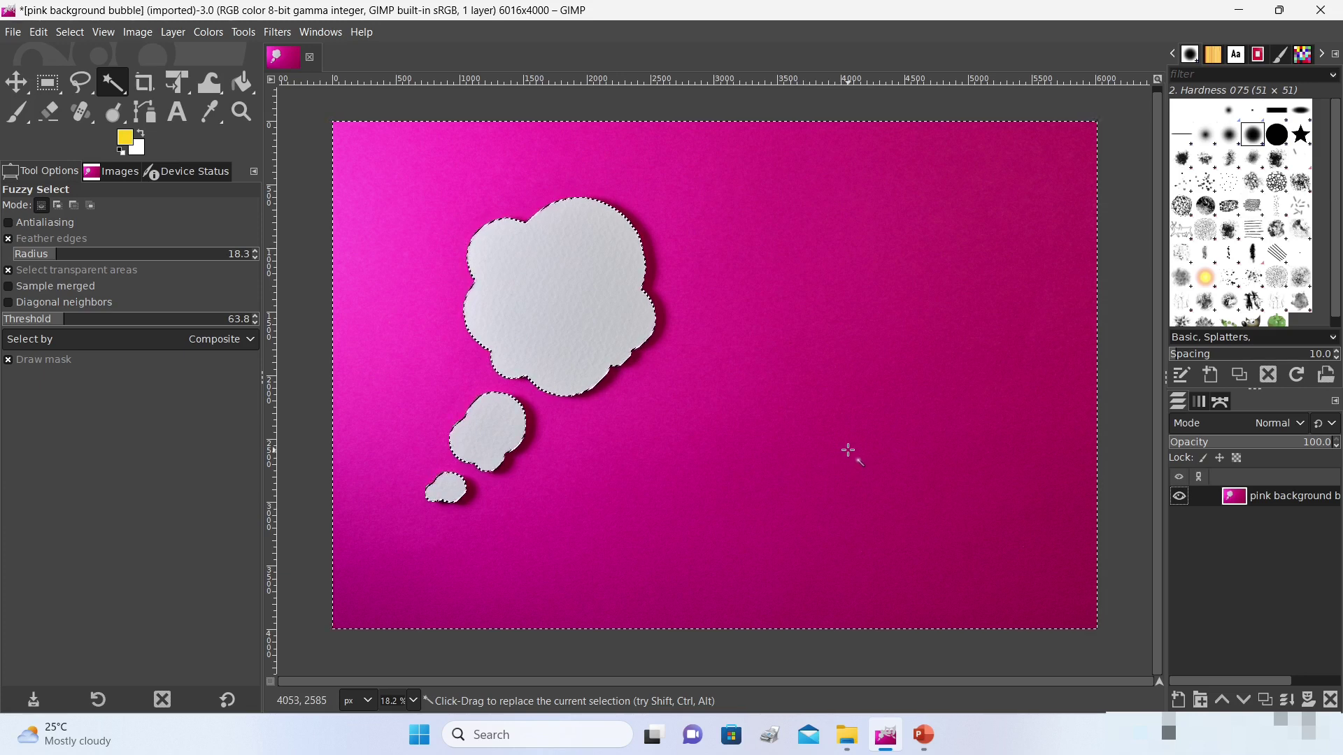
left_click(35, 34)
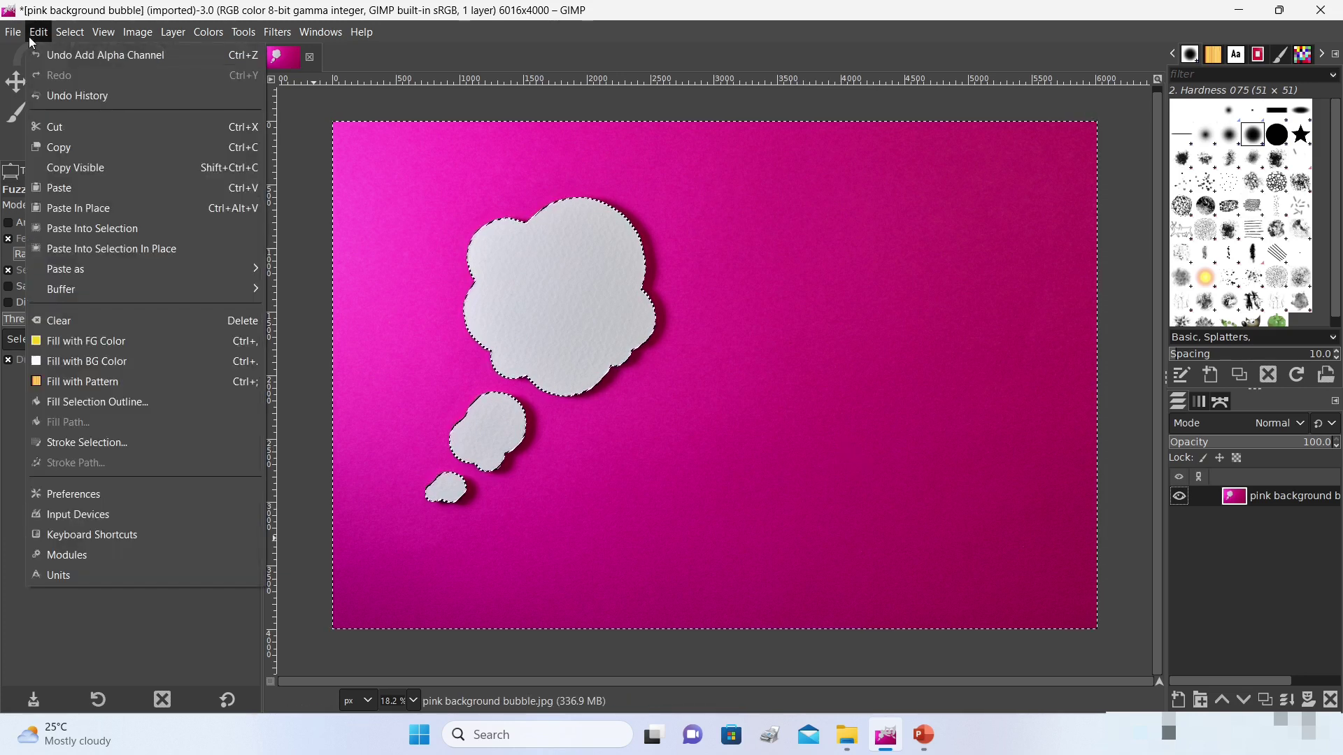
left_click(62, 323)
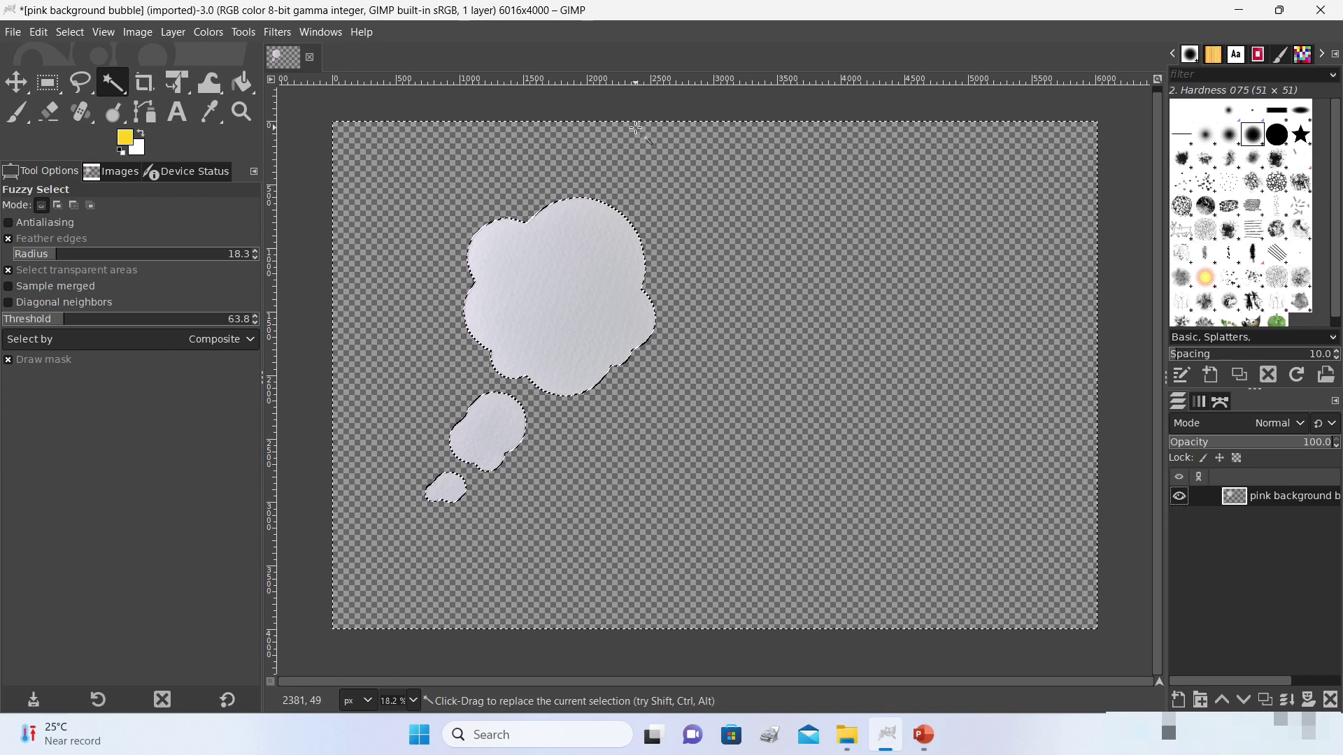
Step: Replace the current selection with the layer's alpha selection of the bubble and fit the canvas to it
left_click(68, 32)
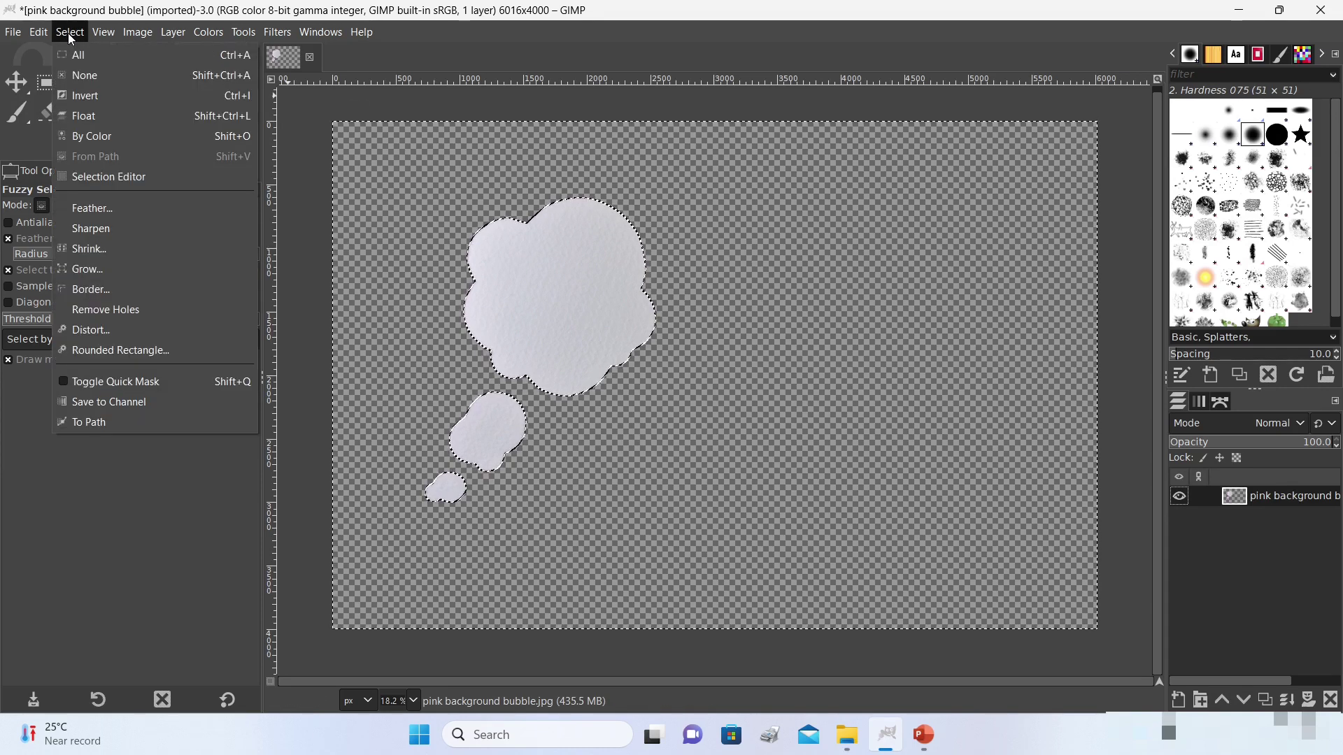
left_click(78, 75)
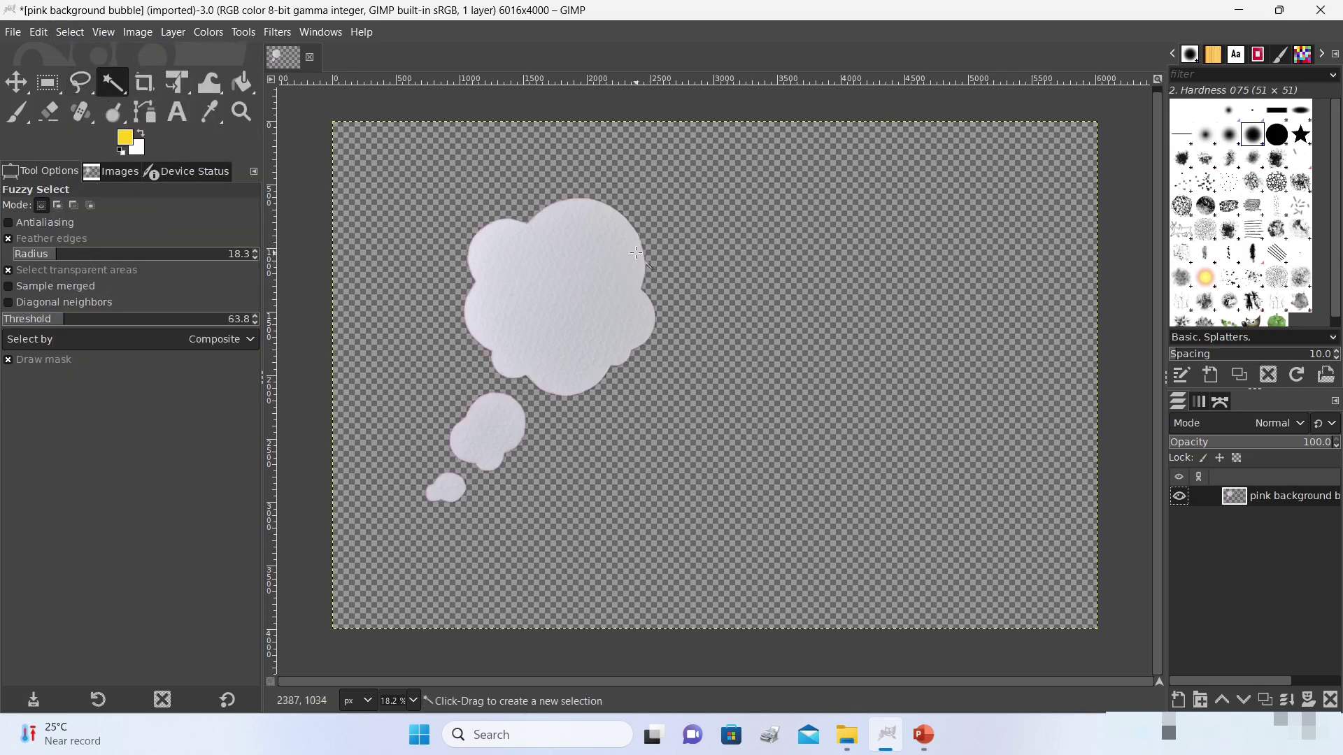
right_click(1281, 493)
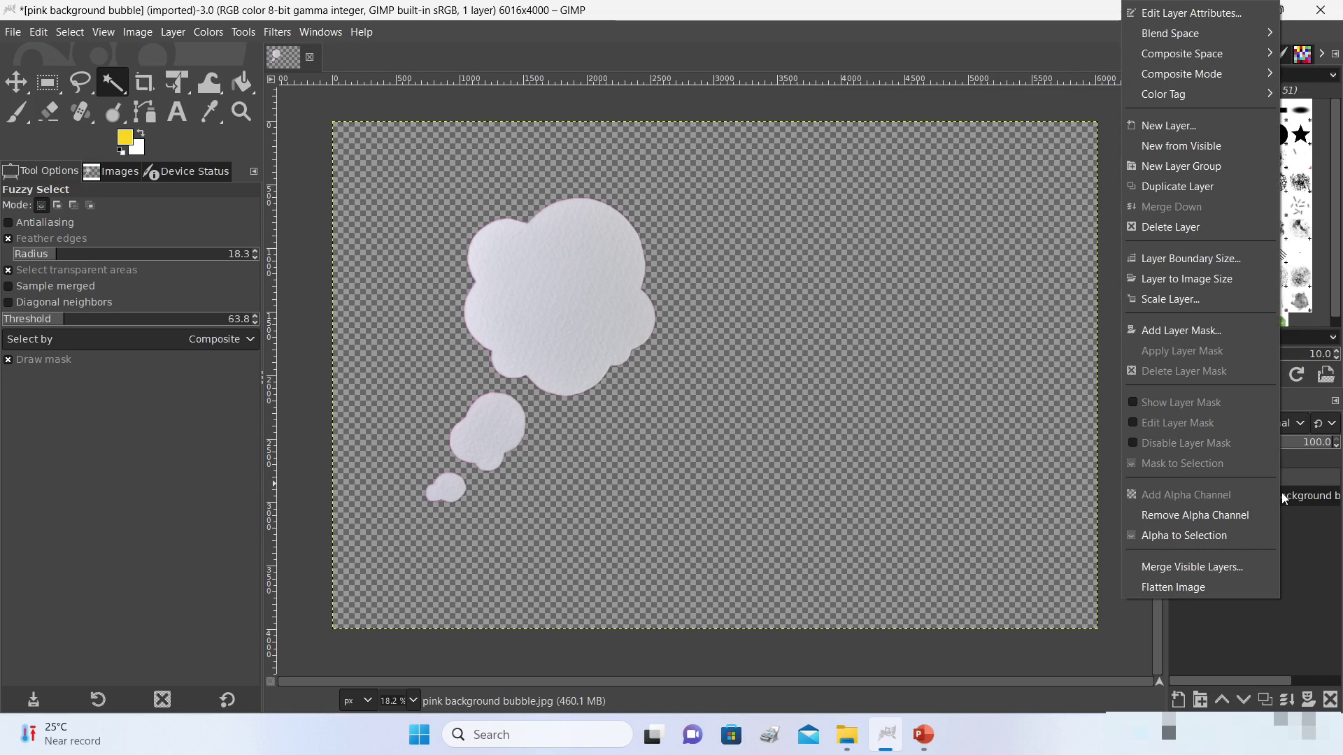
left_click(1181, 536)
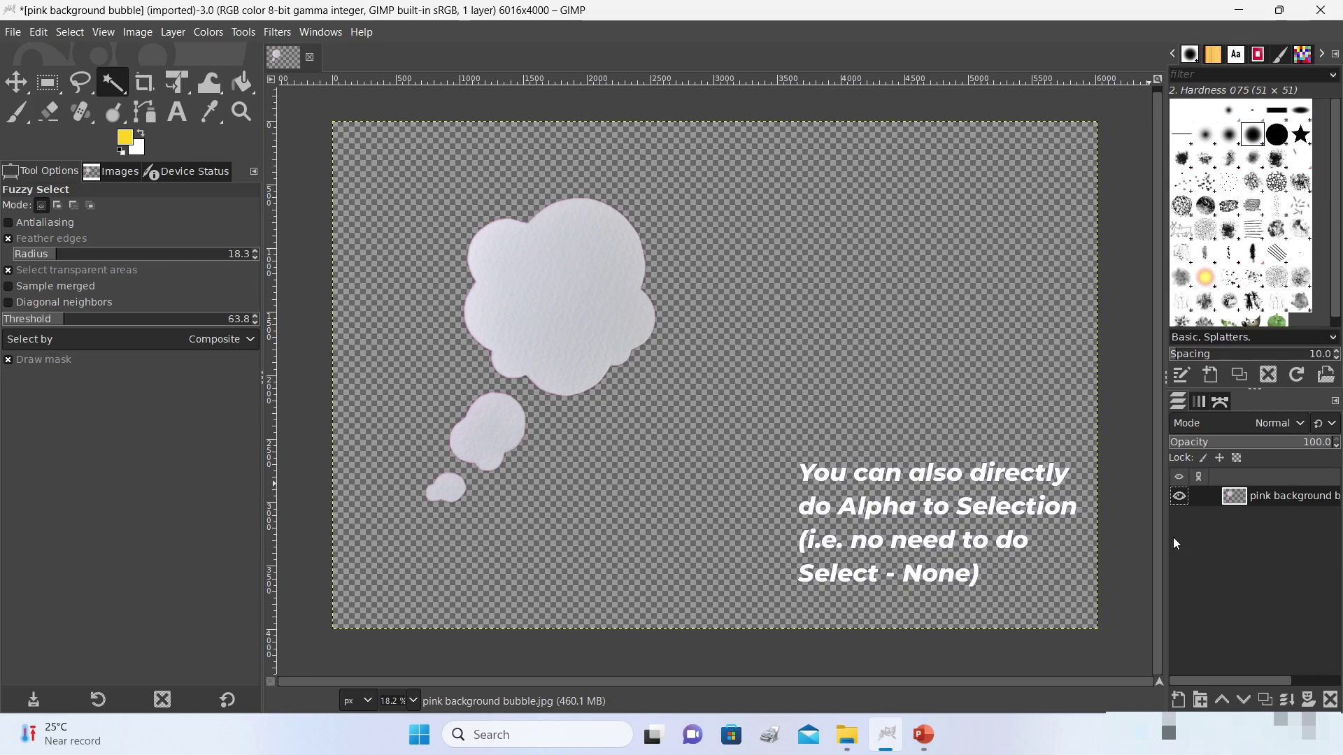
left_click(137, 33)
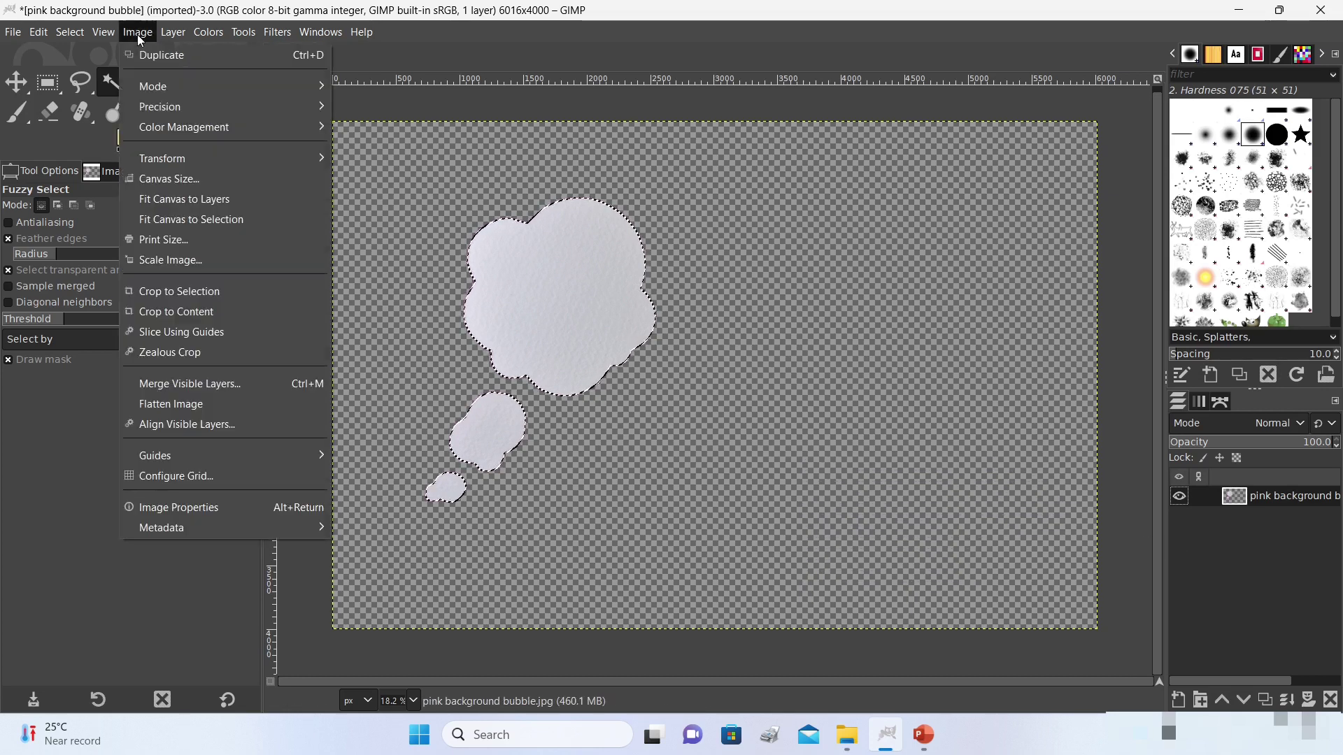
left_click(197, 221)
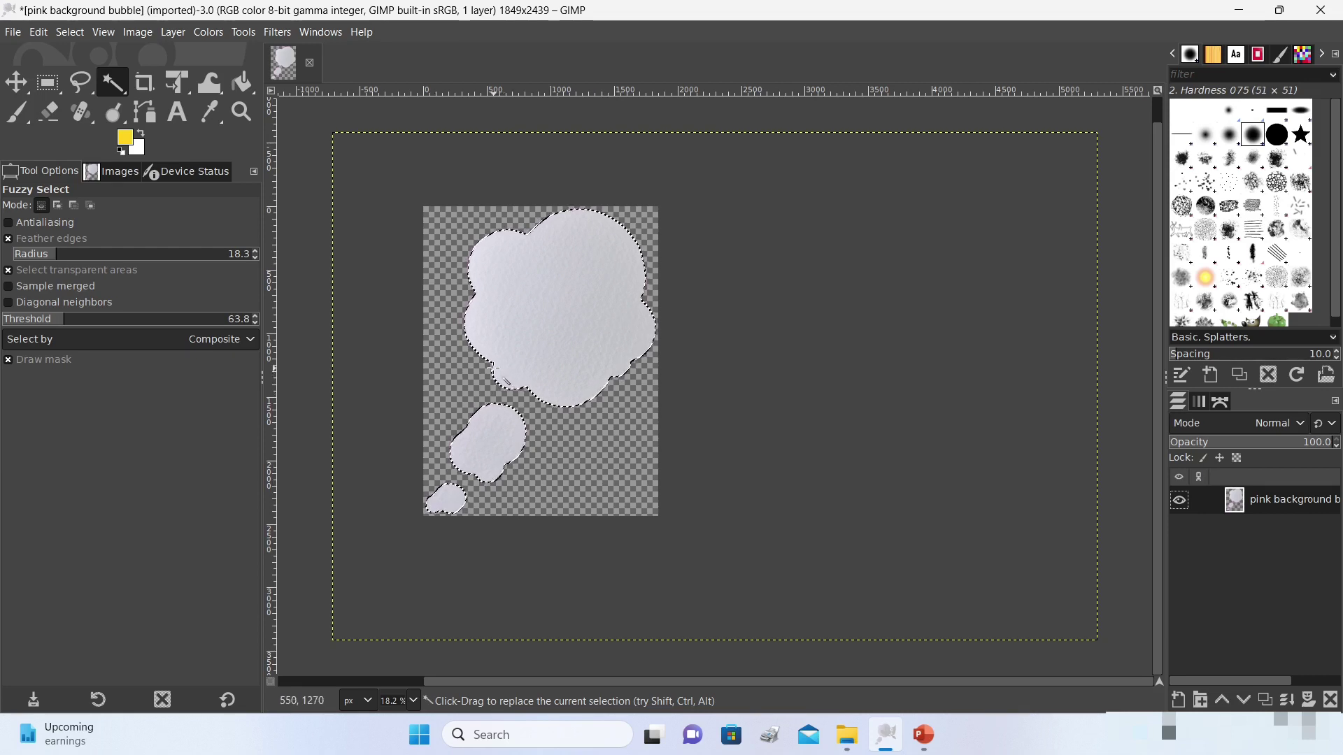
Step: Export the image as pink background bubble1.png to the 3-Remove Background folder
left_click(13, 32)
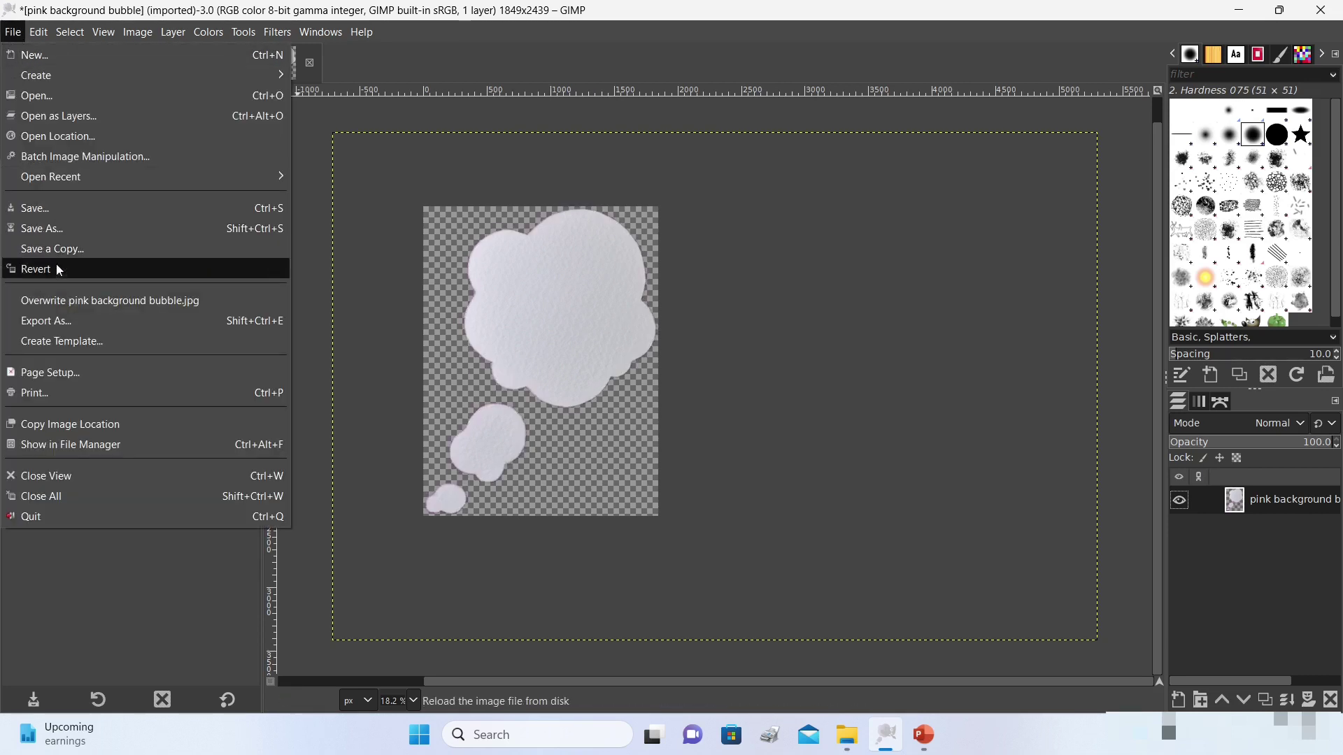
left_click(46, 320)
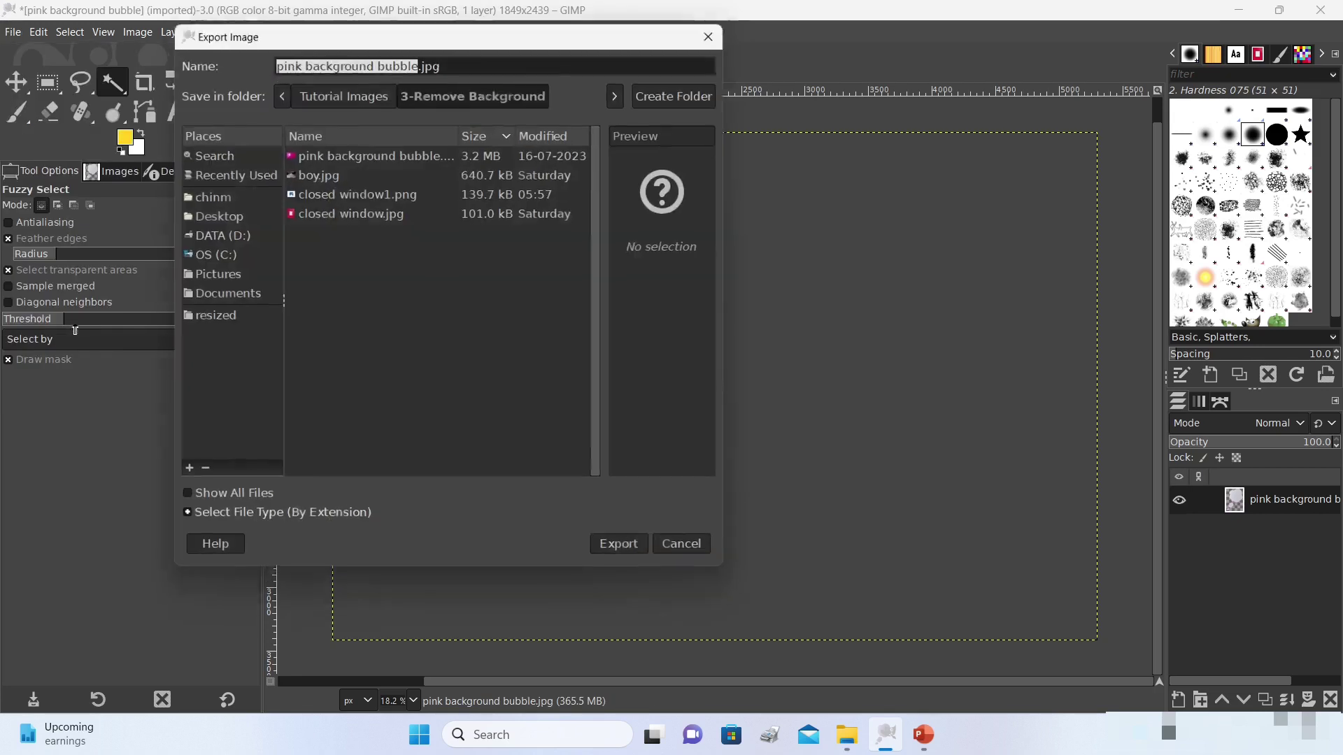
left_click(462, 65)
key("BackSpace")
key("BackSpace")
key("BackSpace")
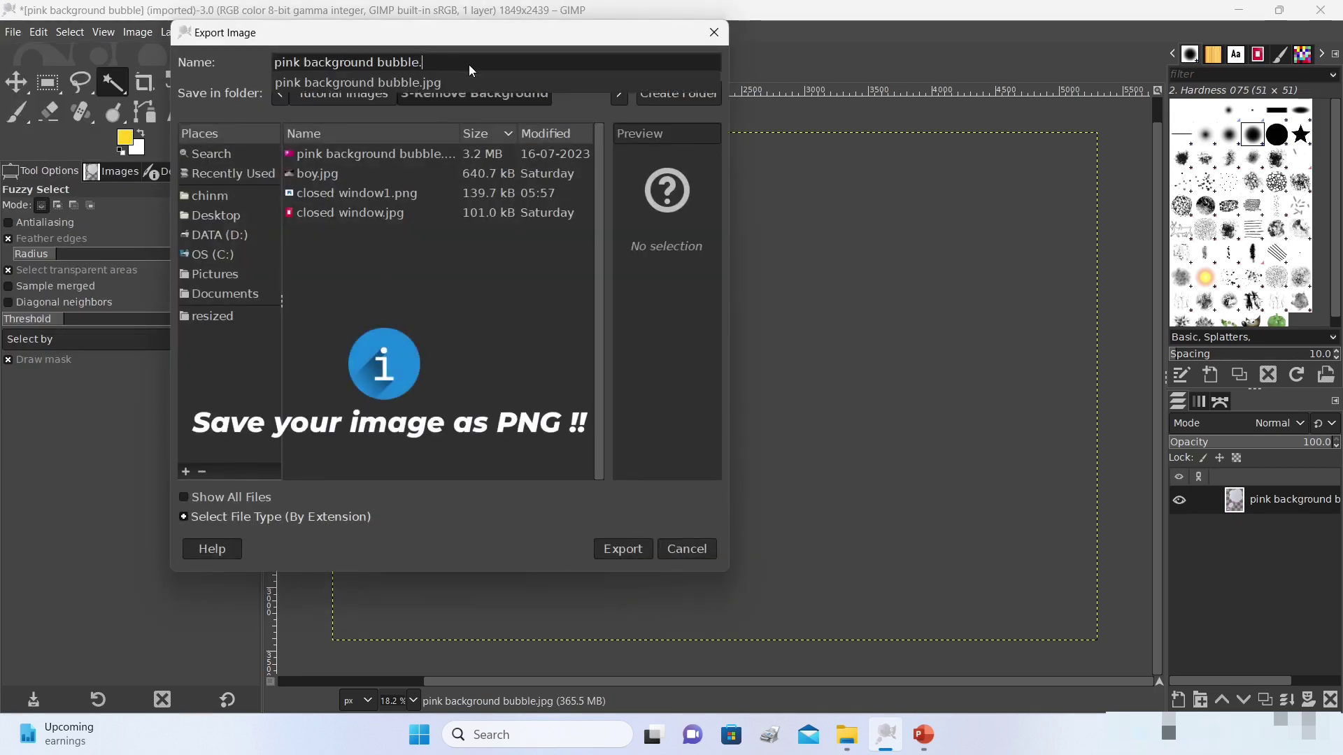
type("png")
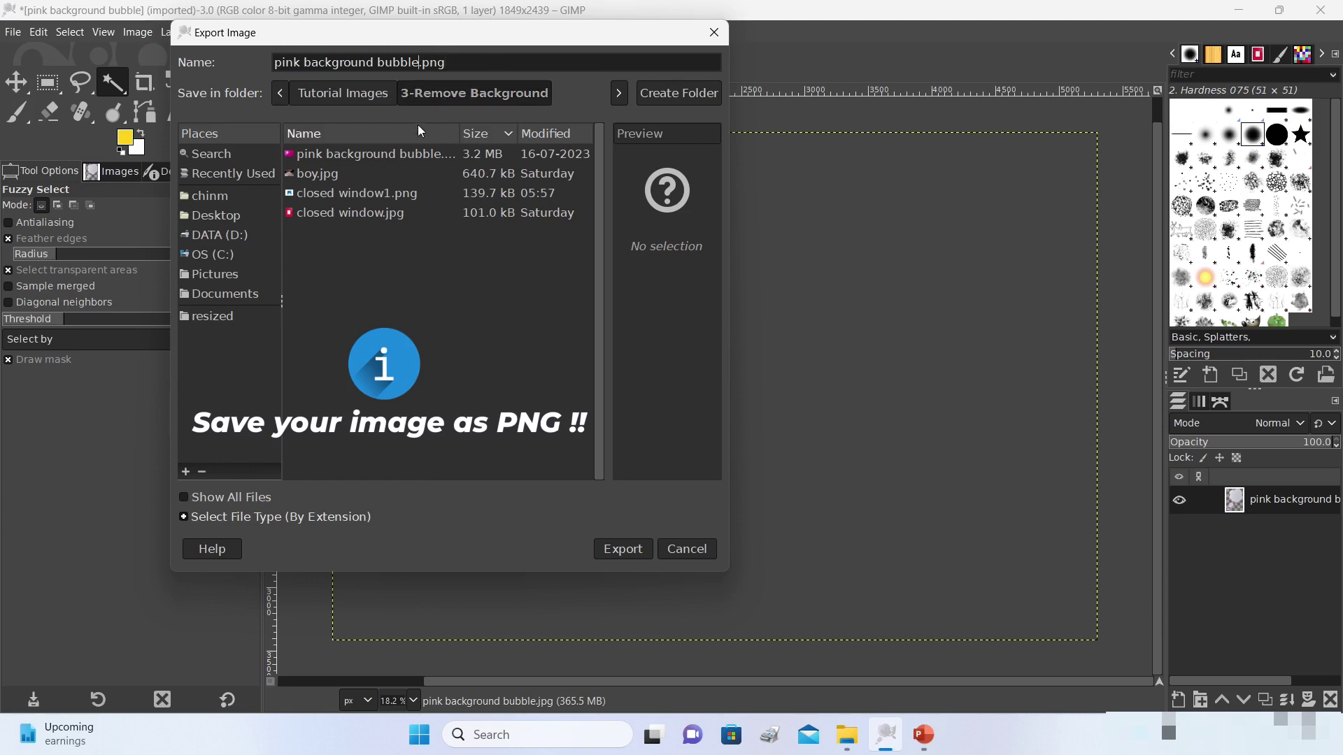
type("1")
left_click(627, 551)
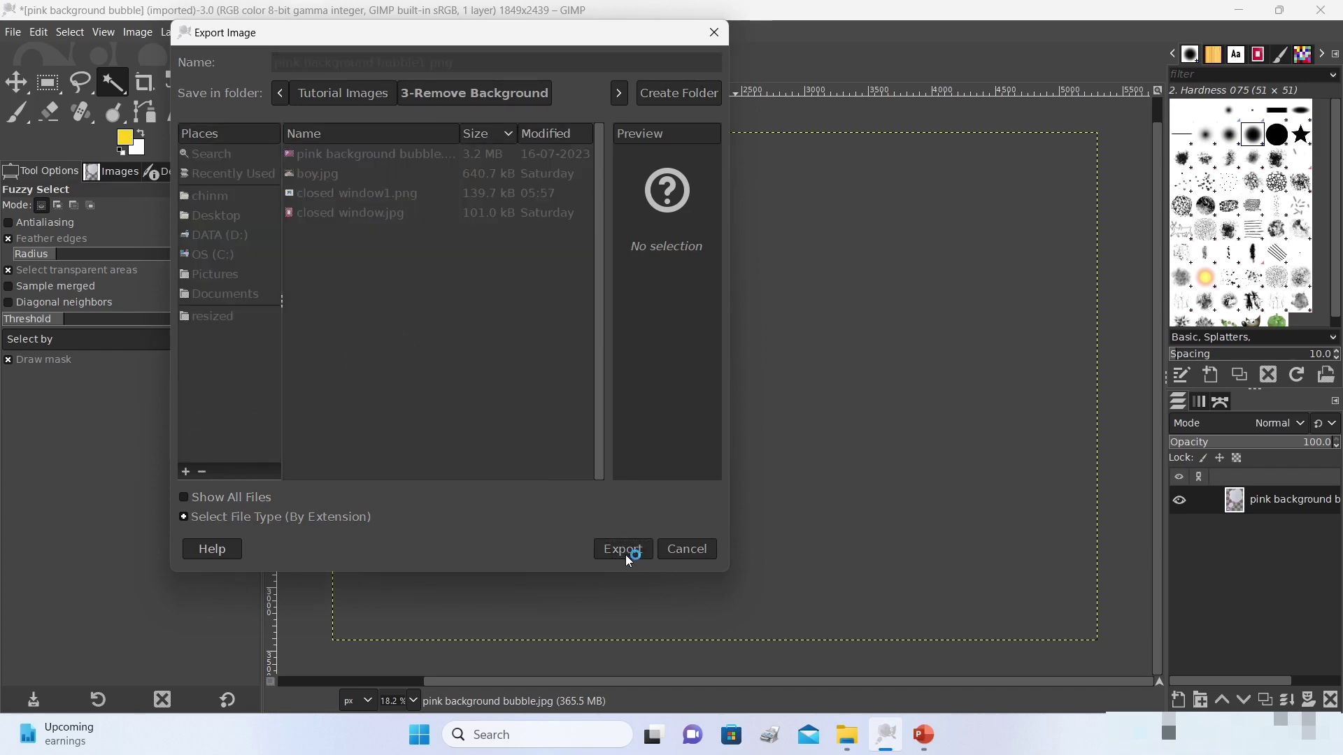
left_click(714, 568)
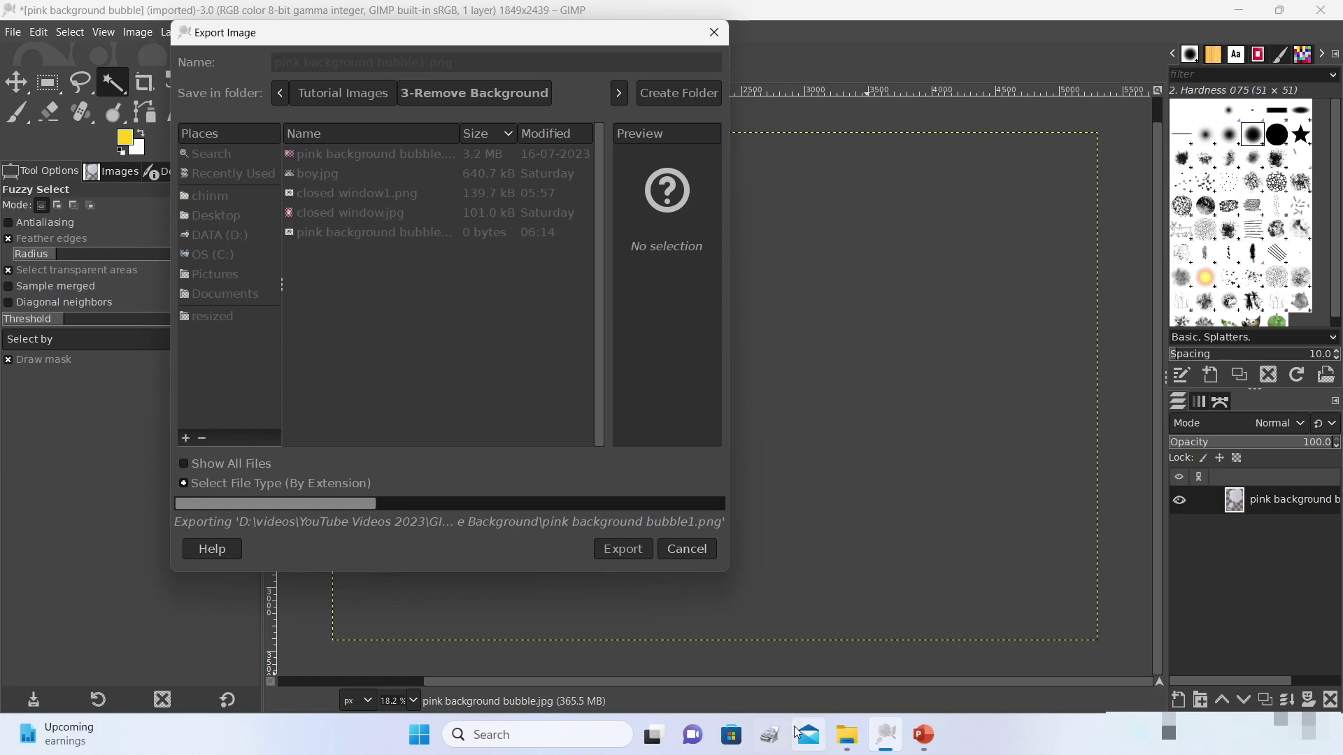
Step: Switch to PowerPoint, place pink background bubble1 on the "Introspection" slide, and shrink it to 9.24 cm high by 7.01 cm wide right of the title
left_click(847, 734)
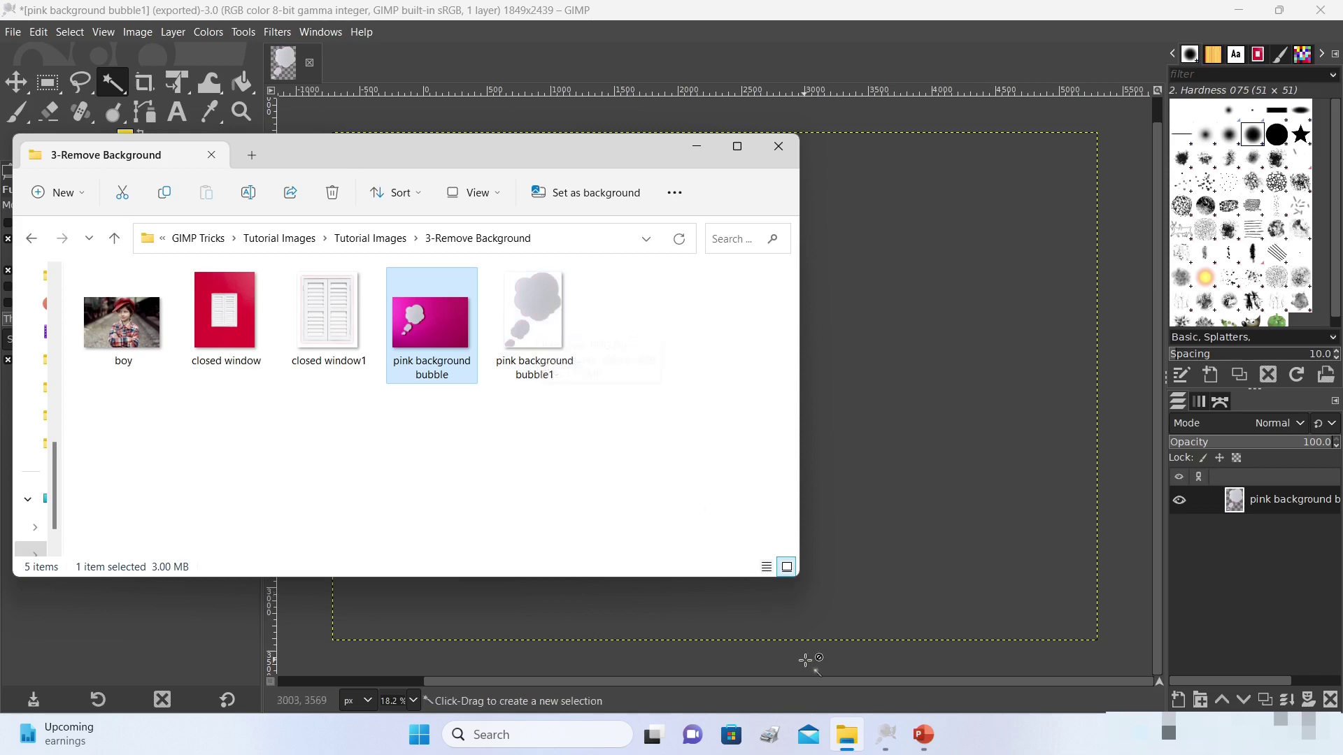
left_click(923, 734)
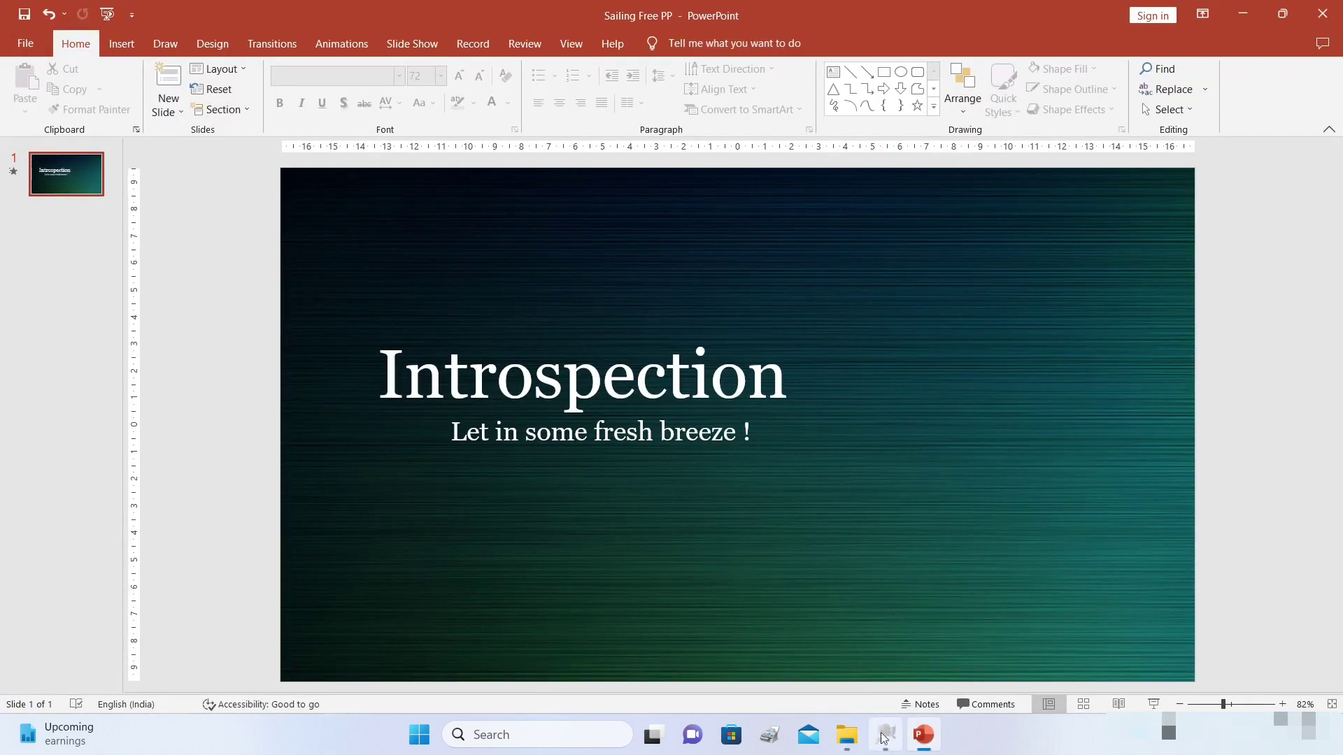
left_click(847, 734)
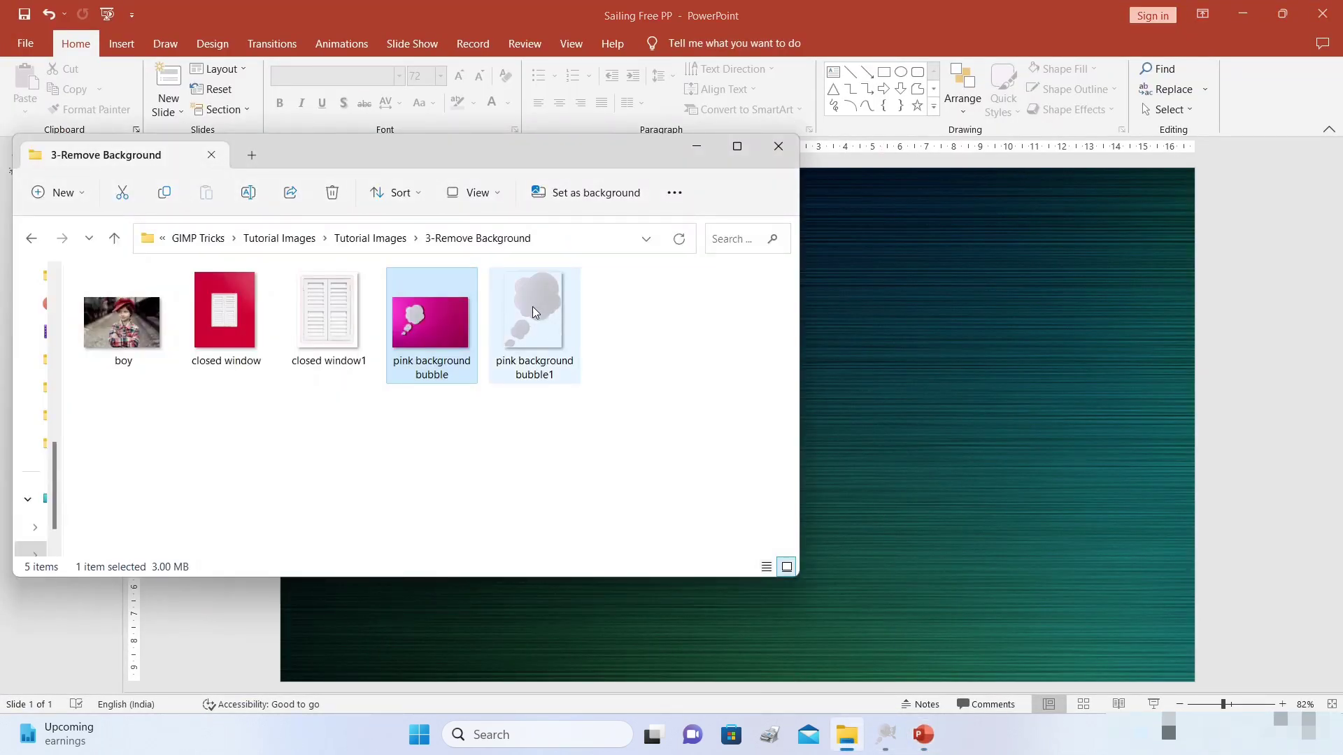
left_click_drag(532, 307, 944, 354)
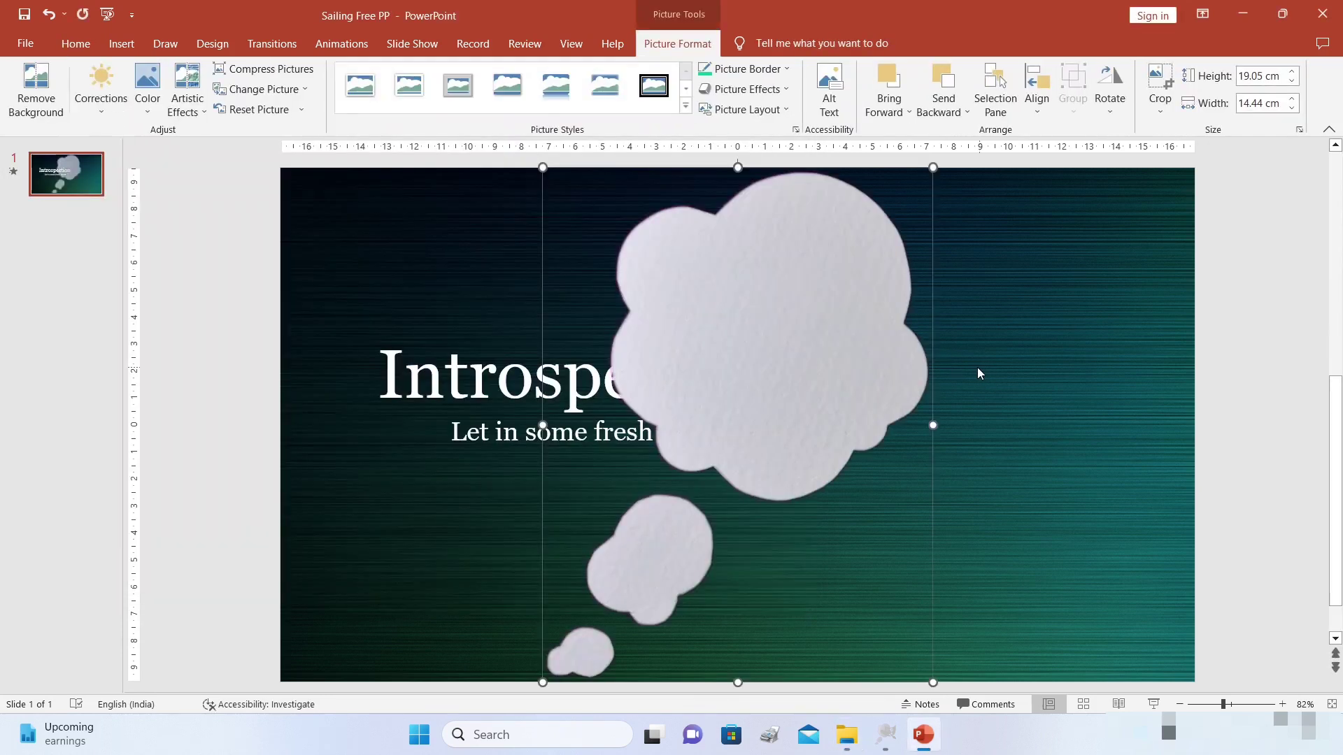
left_click_drag(543, 168, 819, 434)
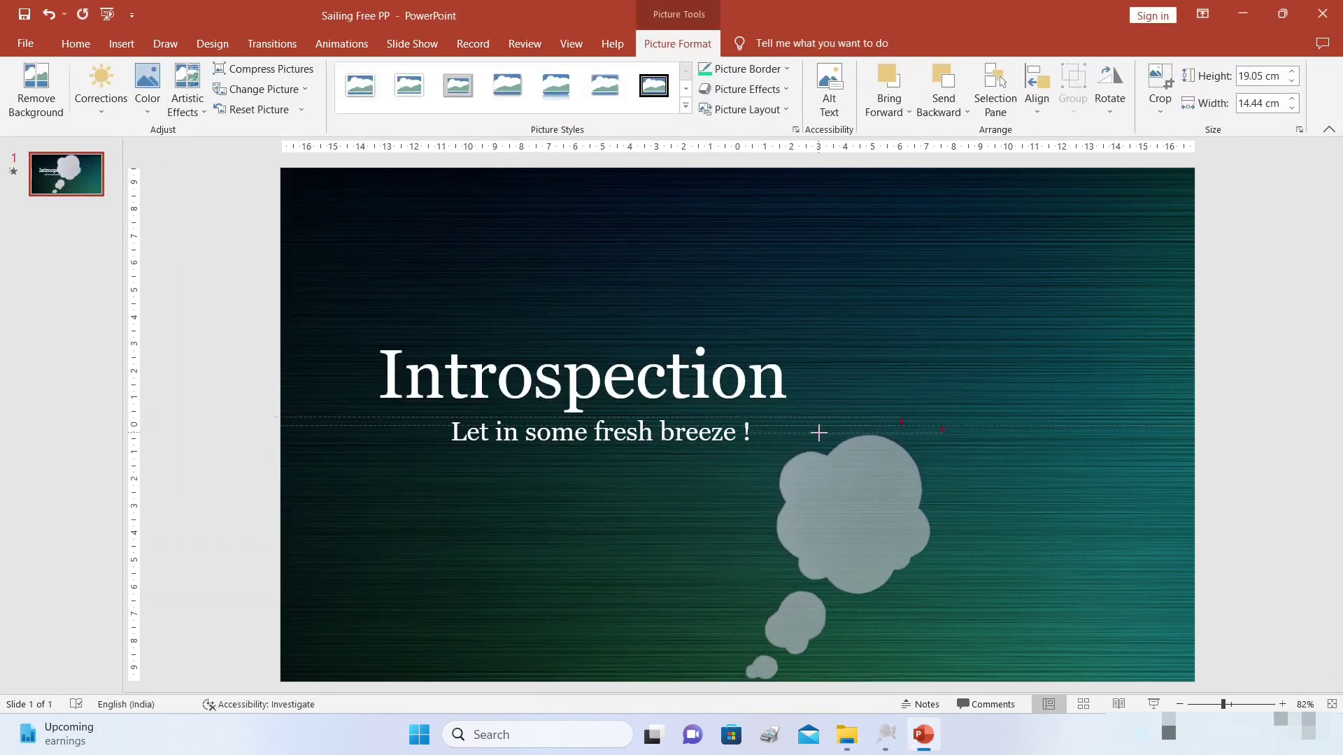
left_click_drag(839, 480, 1023, 308)
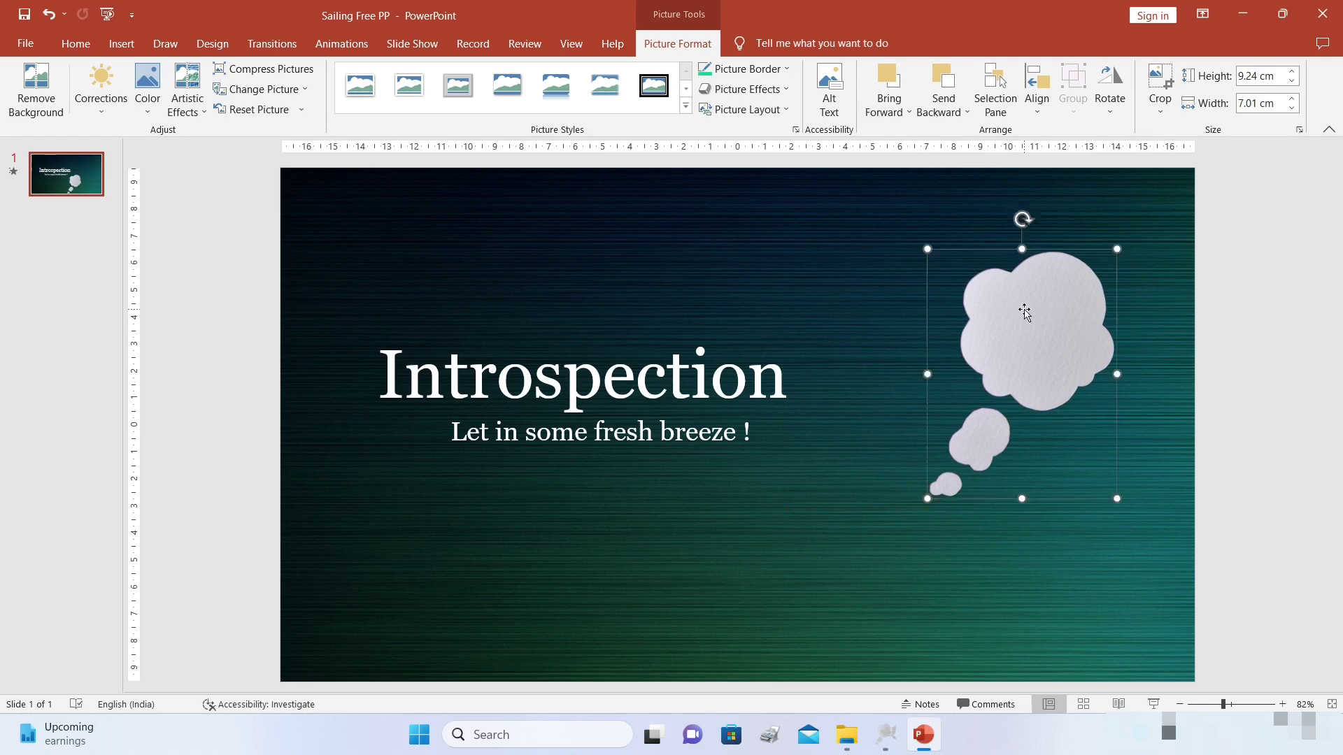
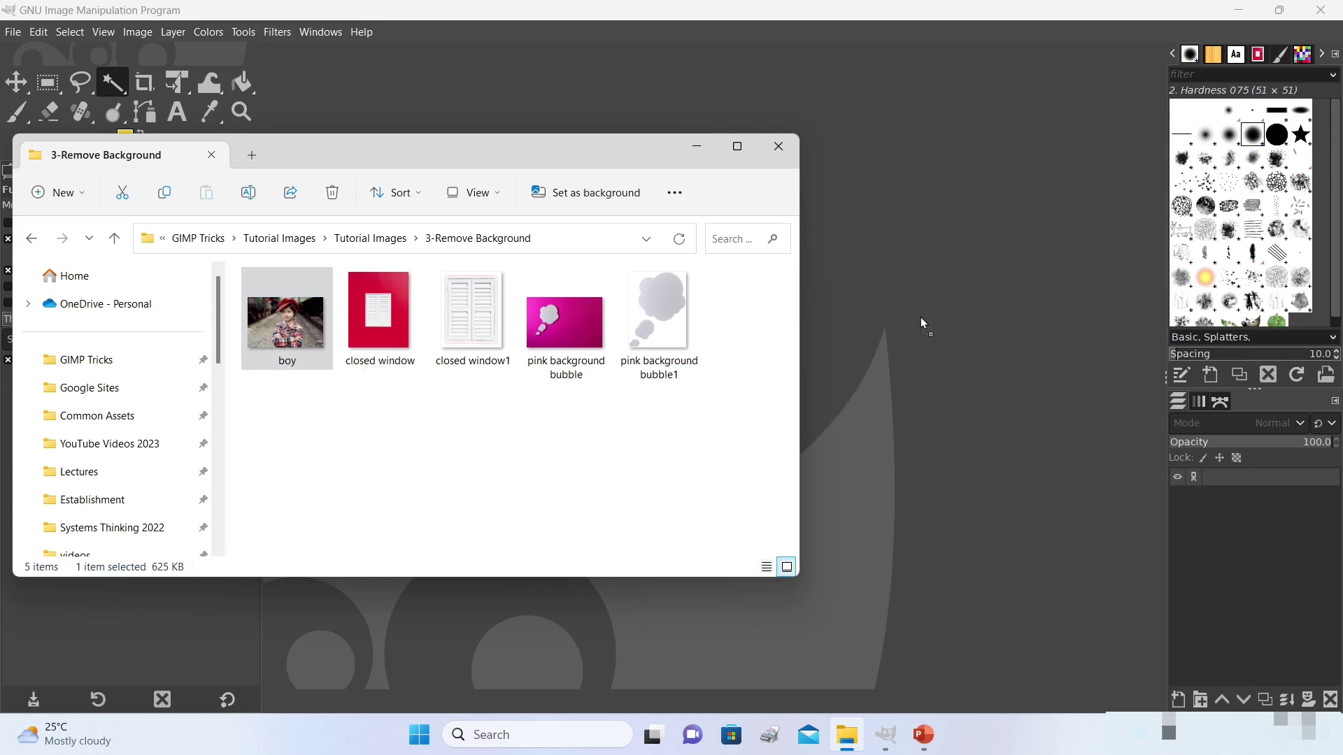
Step: Open the boy photo in GIMP and activate the Scissors Select tool
left_click_drag(921, 317, 920, 318)
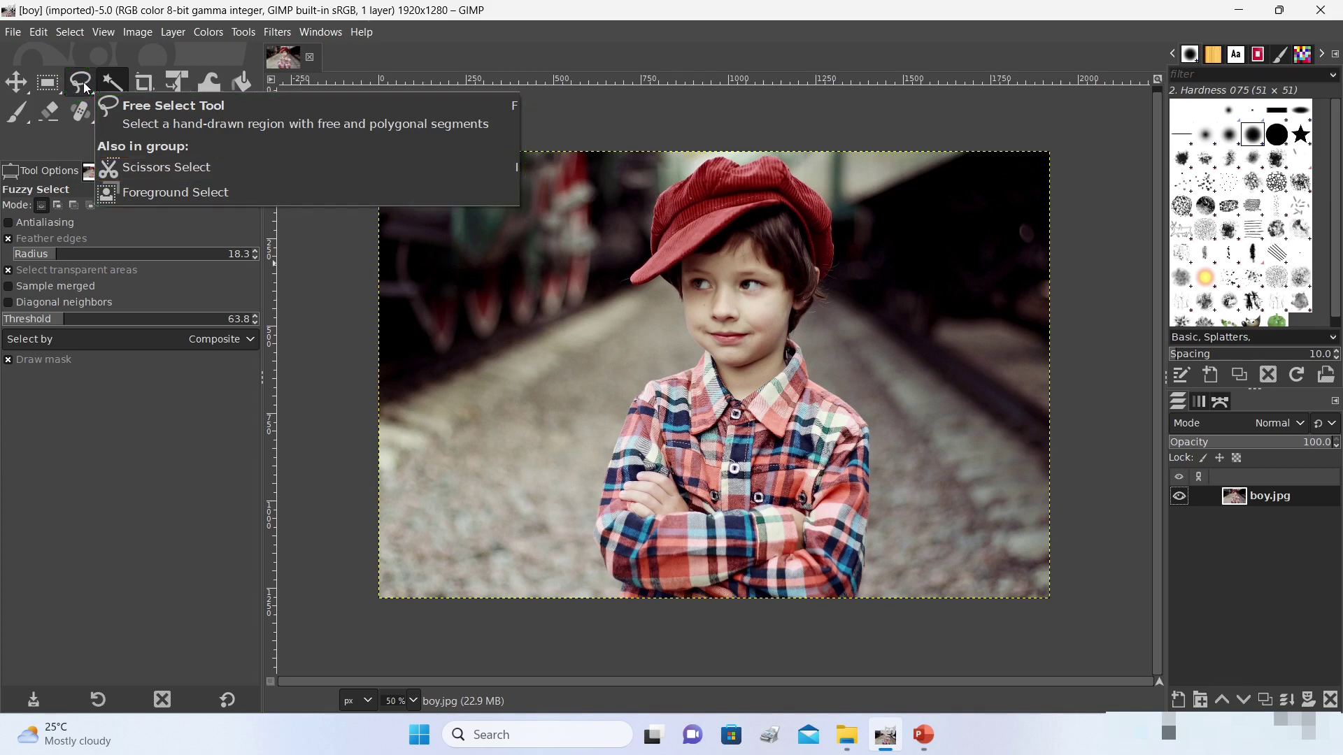
left_click(84, 86)
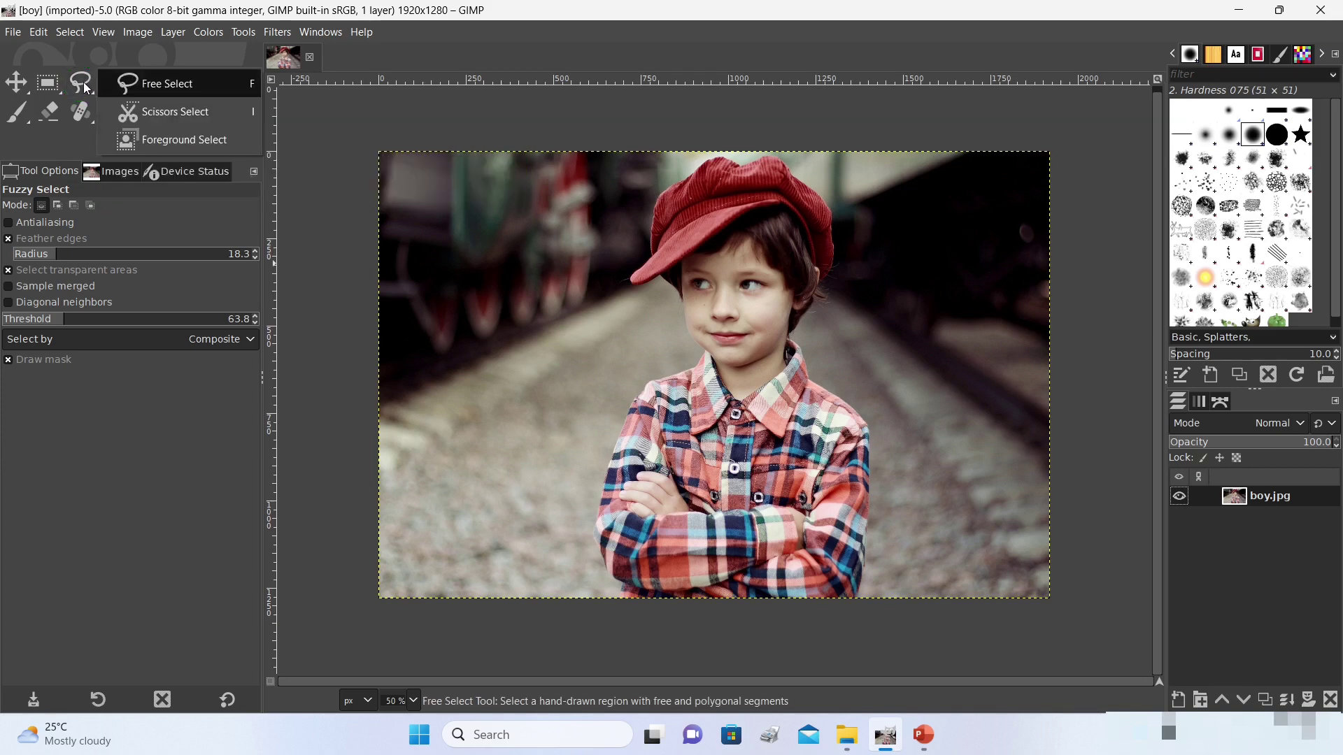
left_click(176, 115)
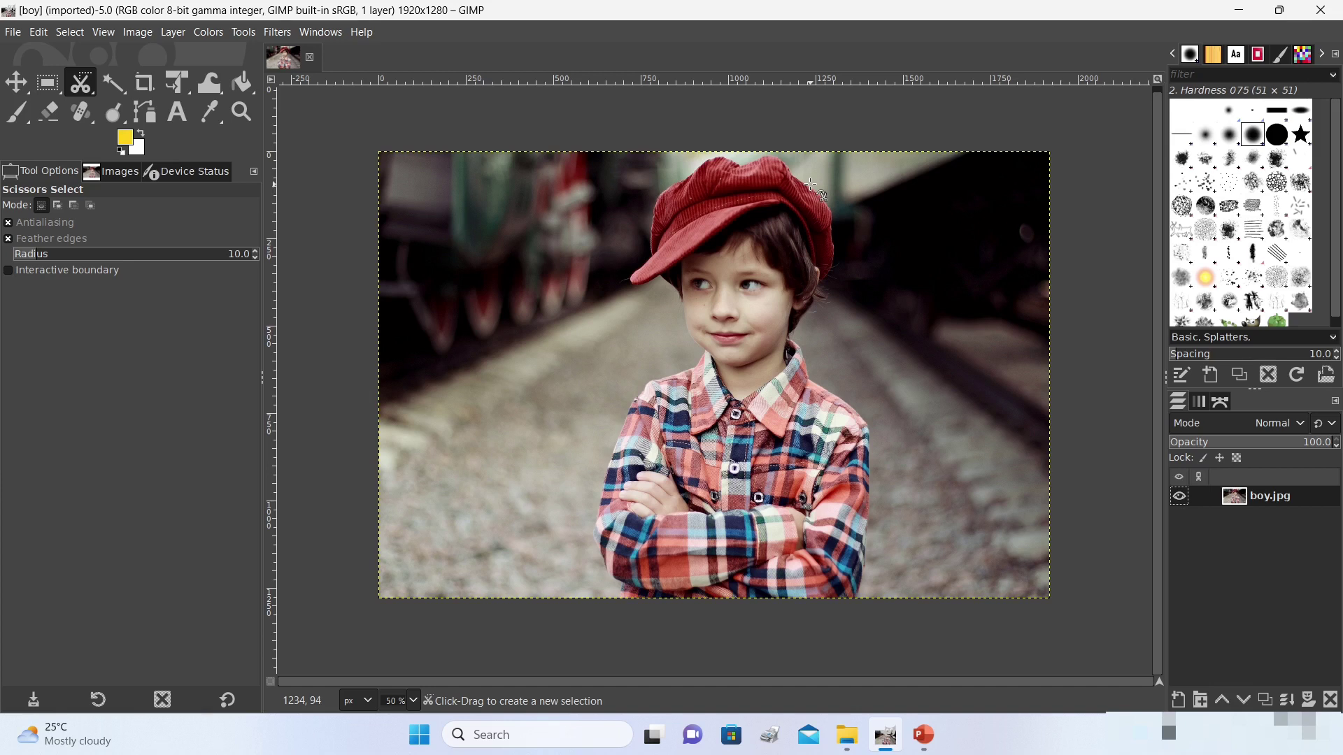
Step: Start a Scissors Select outline at the dip atop the boy's red cap and trace over the cap's left lobe
scroll(812, 184, "up", 3)
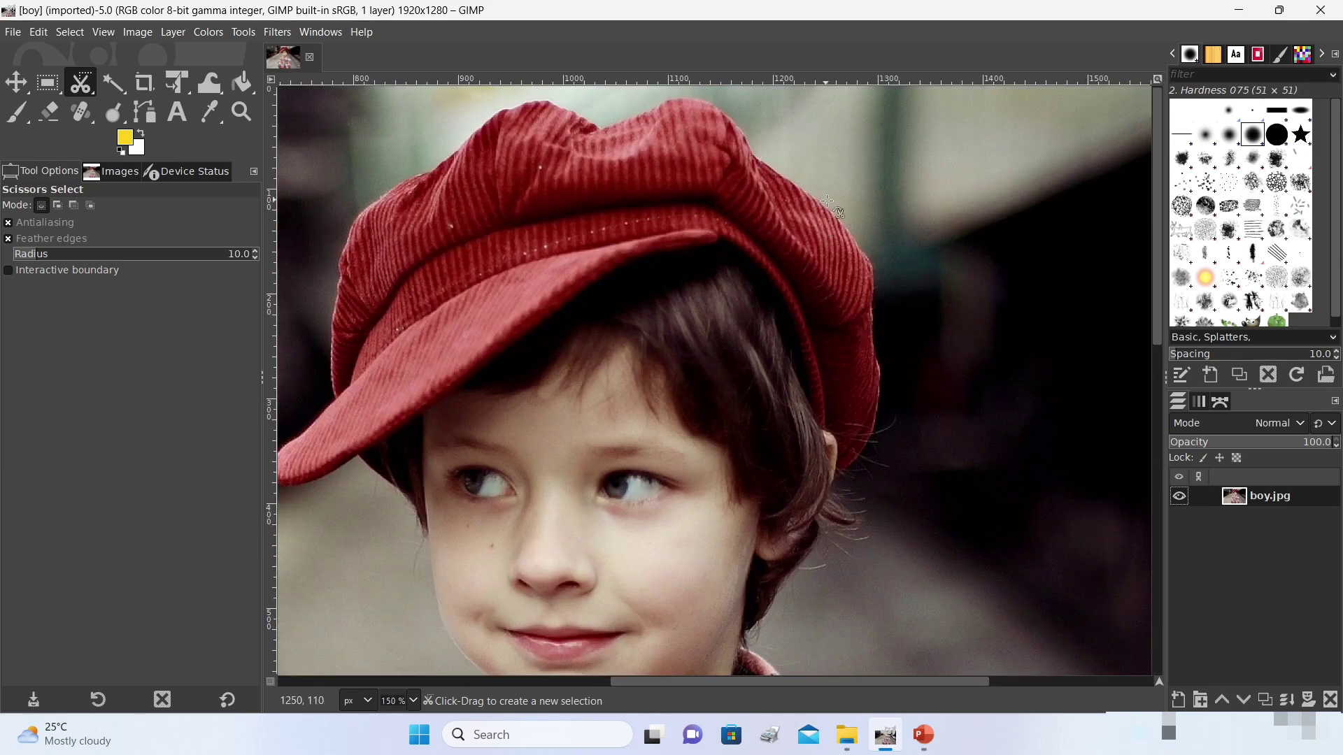
left_click_drag(1156, 223, 1203, 208)
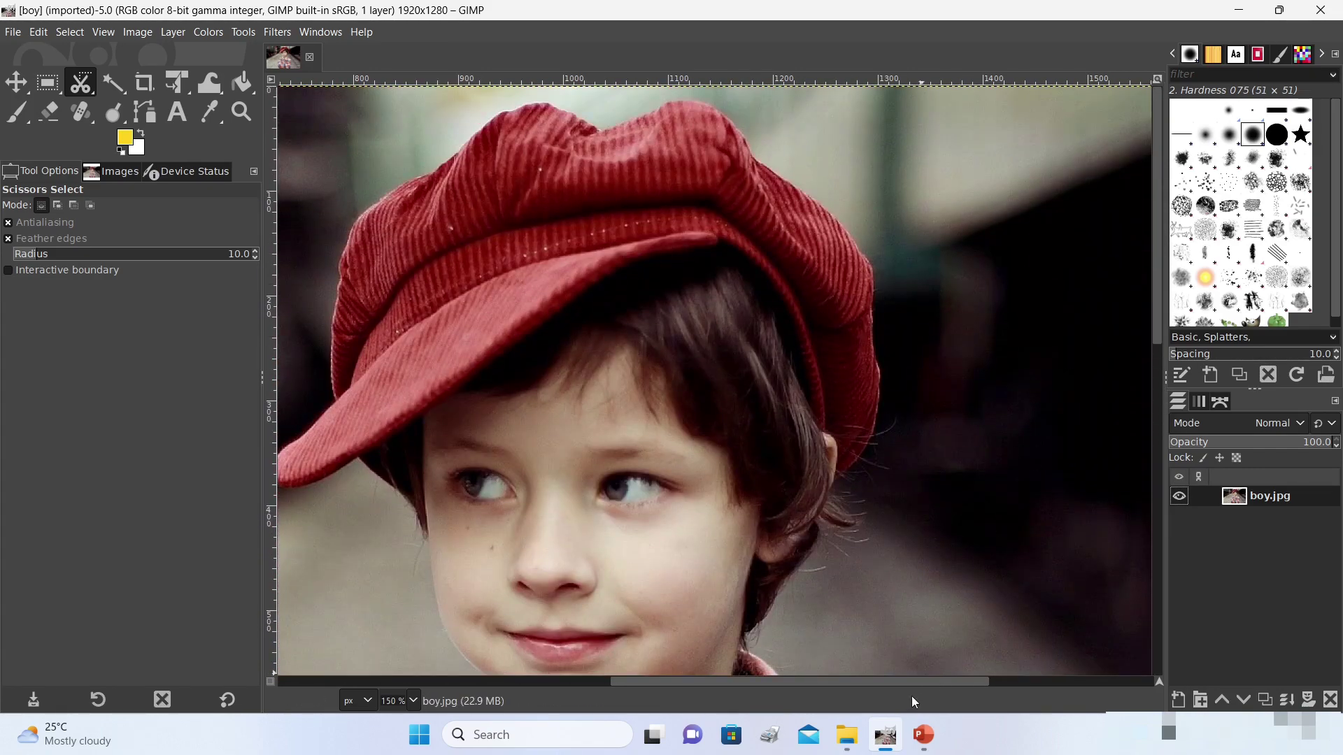
left_click_drag(921, 682, 861, 716)
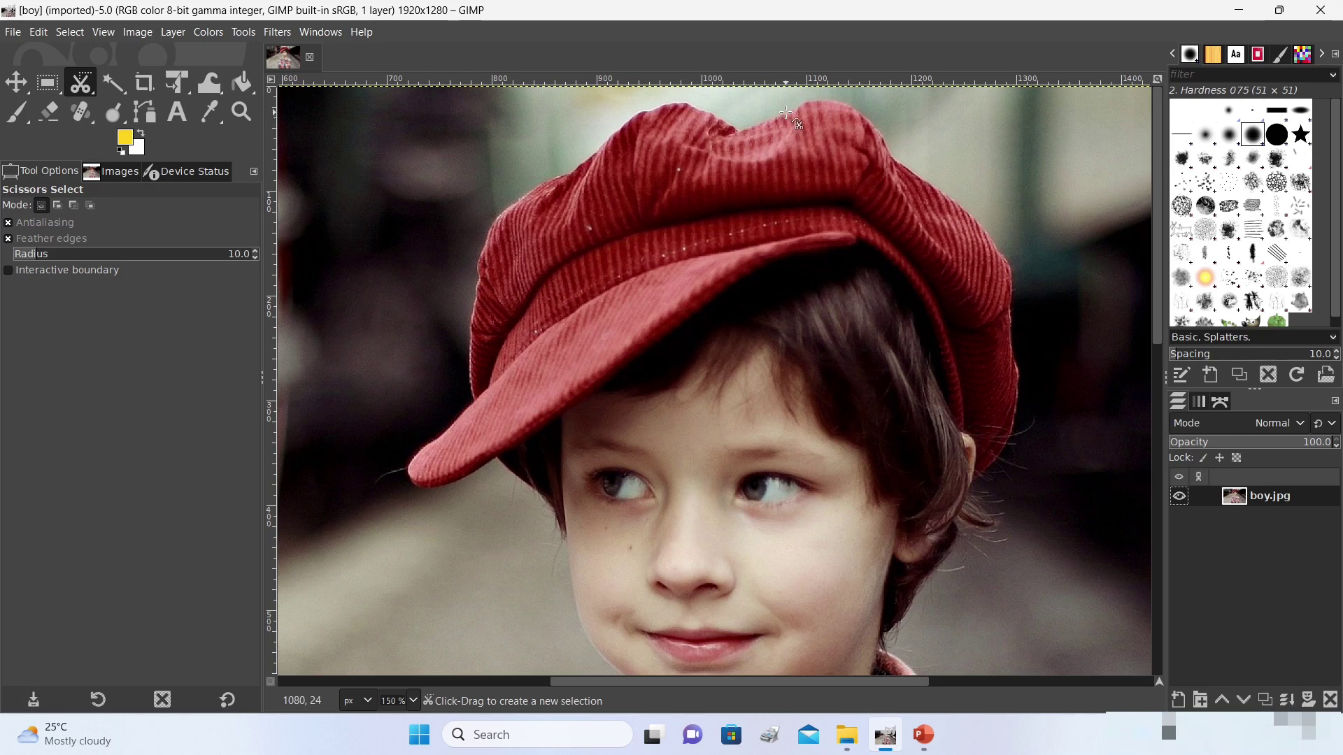
left_click(741, 129)
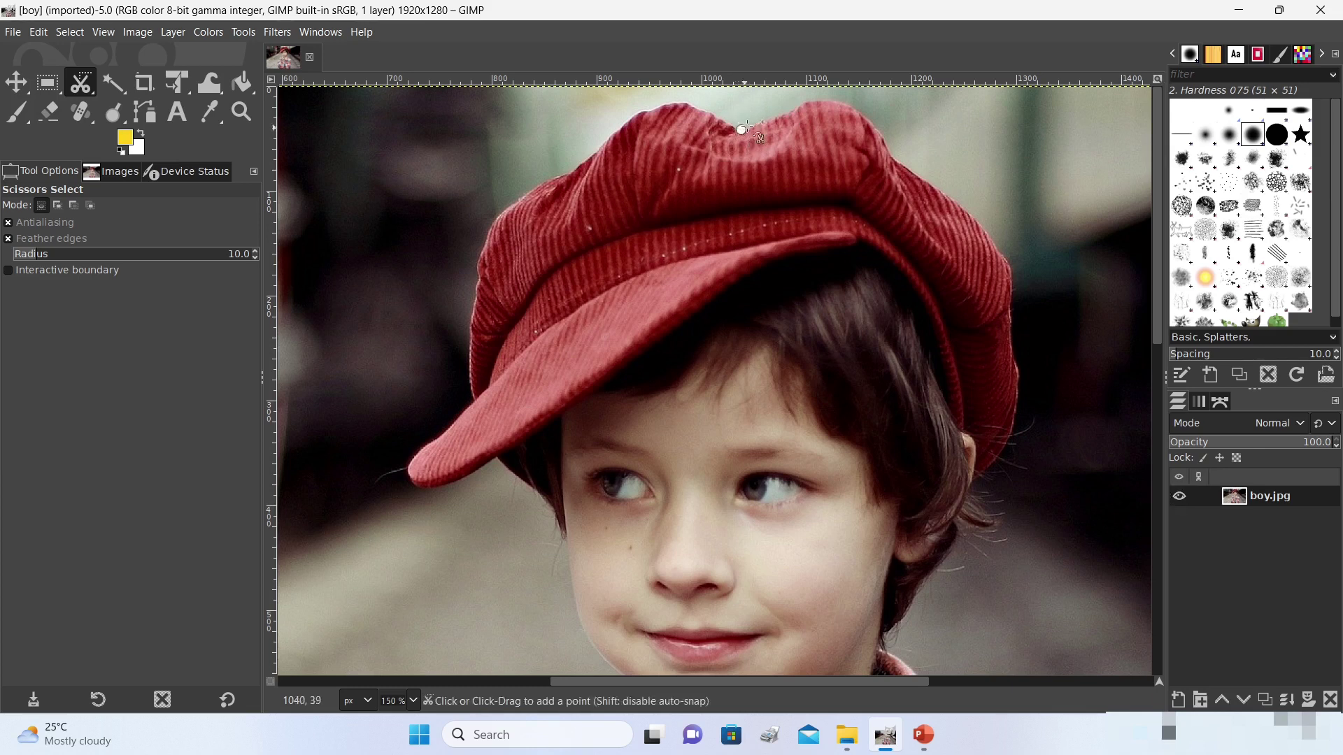
left_click(712, 112)
left_click(693, 104)
left_click(676, 102)
left_click(655, 109)
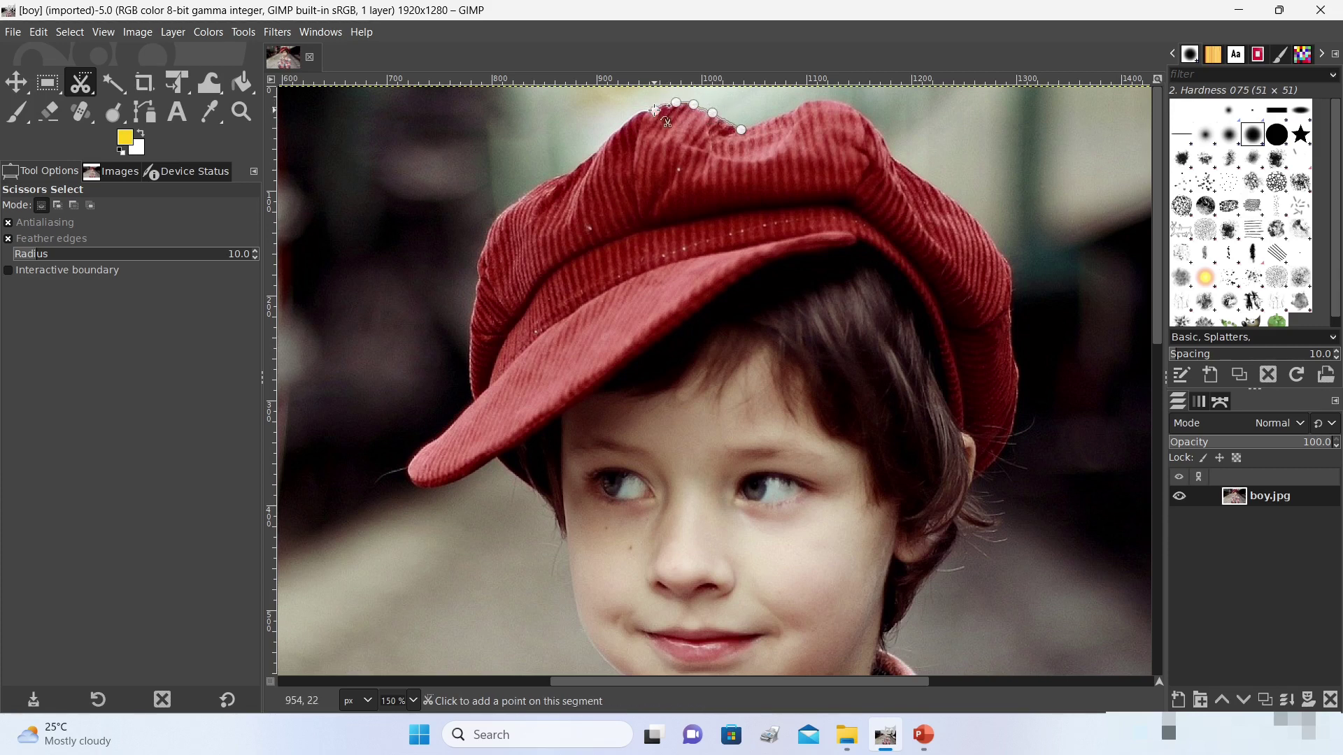
left_click(640, 112)
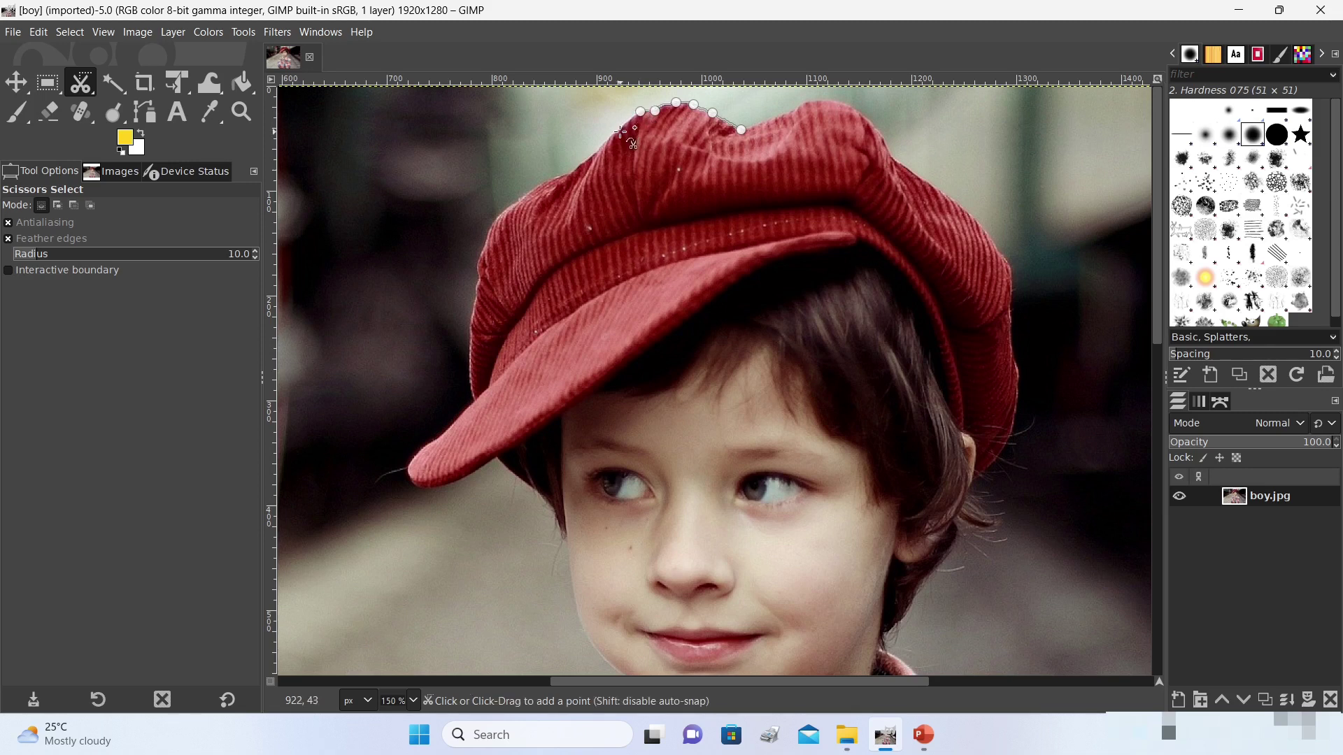
Step: Continue the outline down the cap's upper-left slope, removing the misplaced points and placing new ones on the cap edge
left_click(618, 132)
left_click(598, 148)
left_click(575, 169)
left_click(563, 177)
left_click(538, 212)
key("BackSpace")
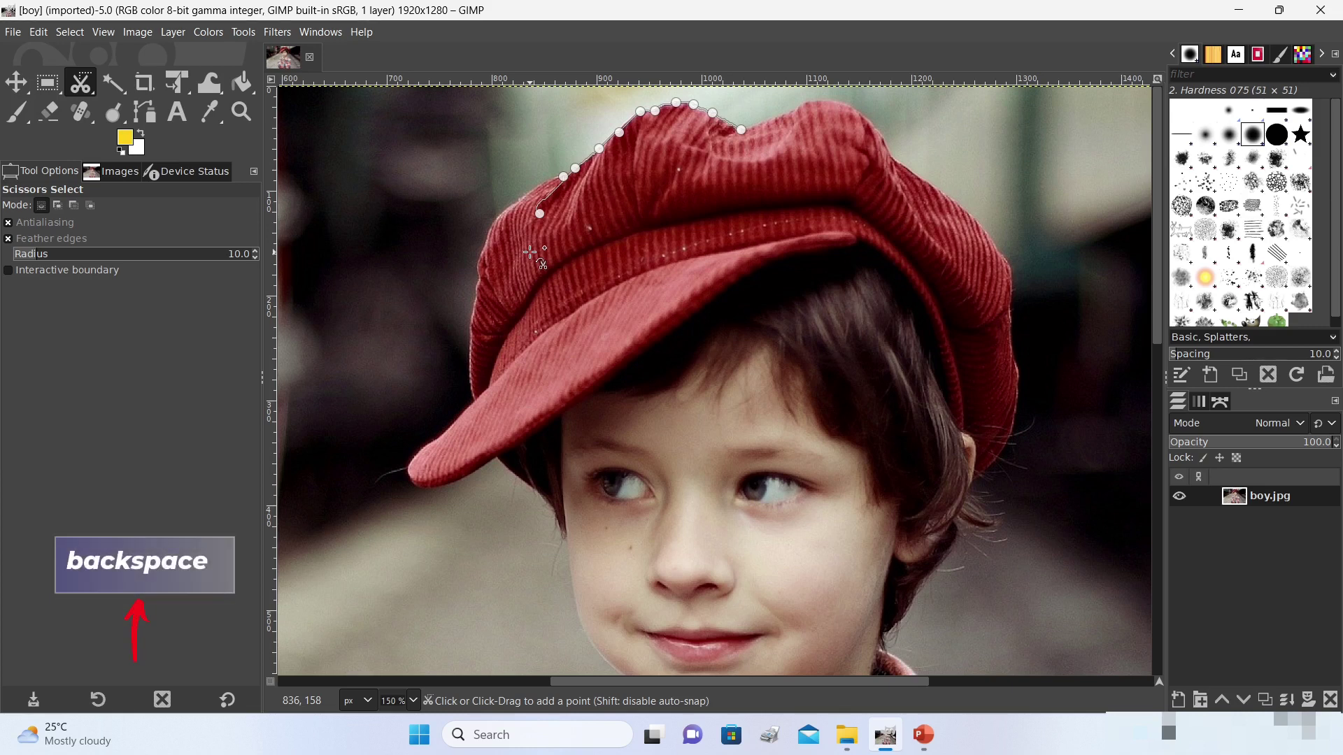
key("BackSpace")
left_click(556, 176)
left_click(529, 193)
left_click(500, 217)
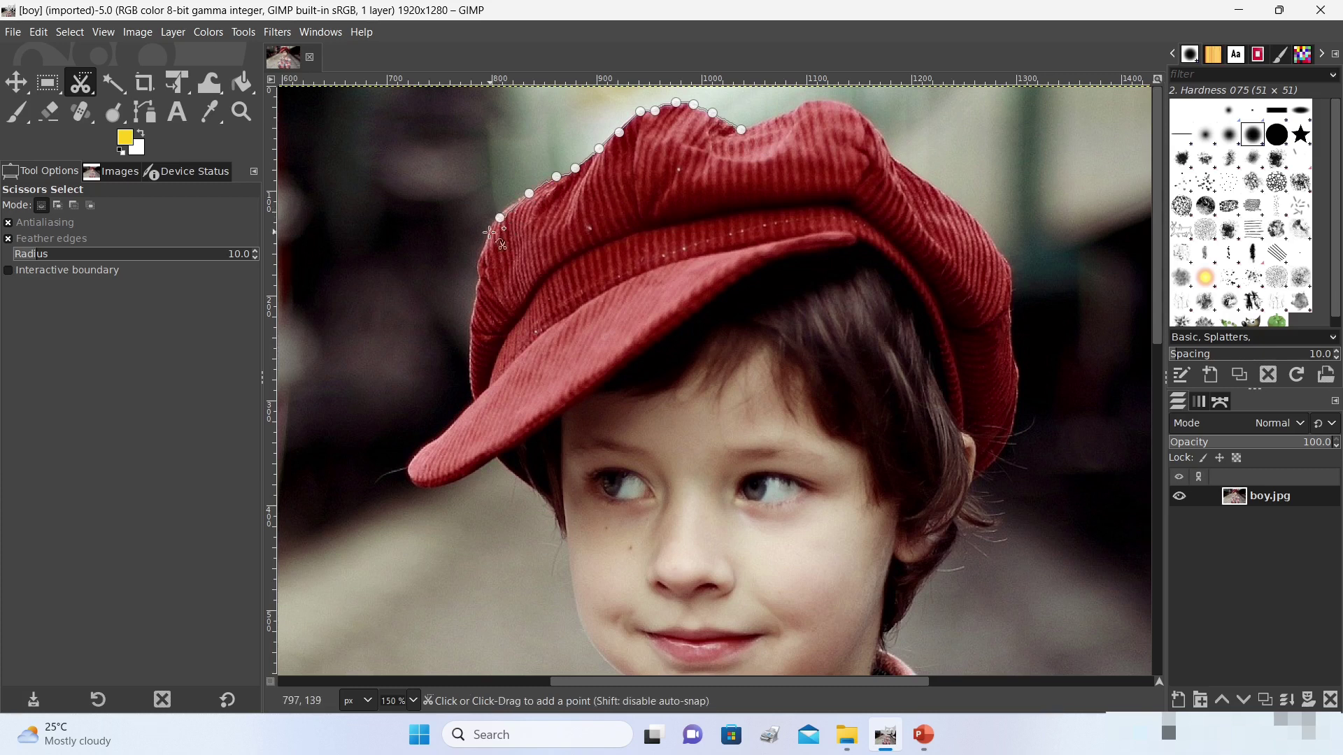
Step: Trace the left side of the cap down to the tip of the brim
left_click(486, 242)
left_click(476, 279)
left_click(471, 320)
left_click(469, 354)
left_click(470, 389)
left_click(465, 409)
left_click(435, 439)
left_click(411, 467)
Step: Trace the underside of the brim from its tip to the hair, adding a point to correct the curve
left_click(416, 486)
left_click(478, 466)
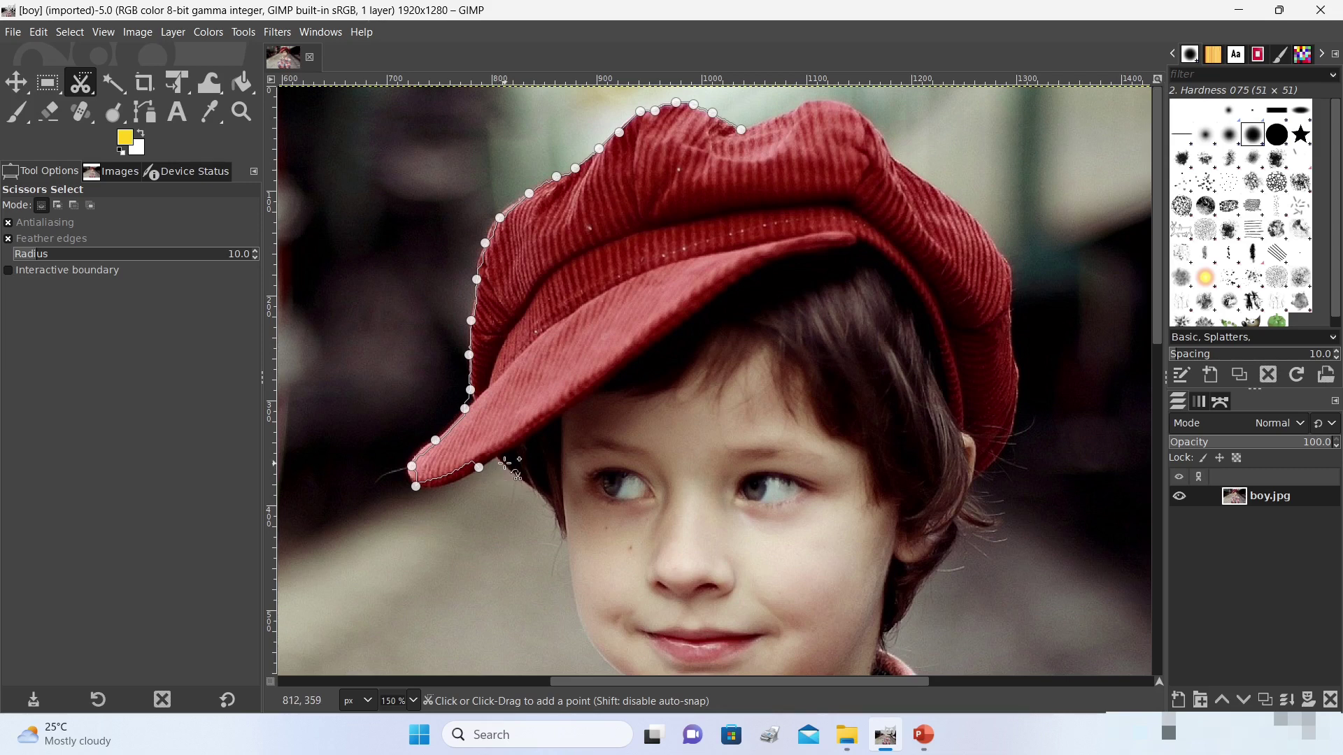
left_click(437, 488)
left_click(480, 469)
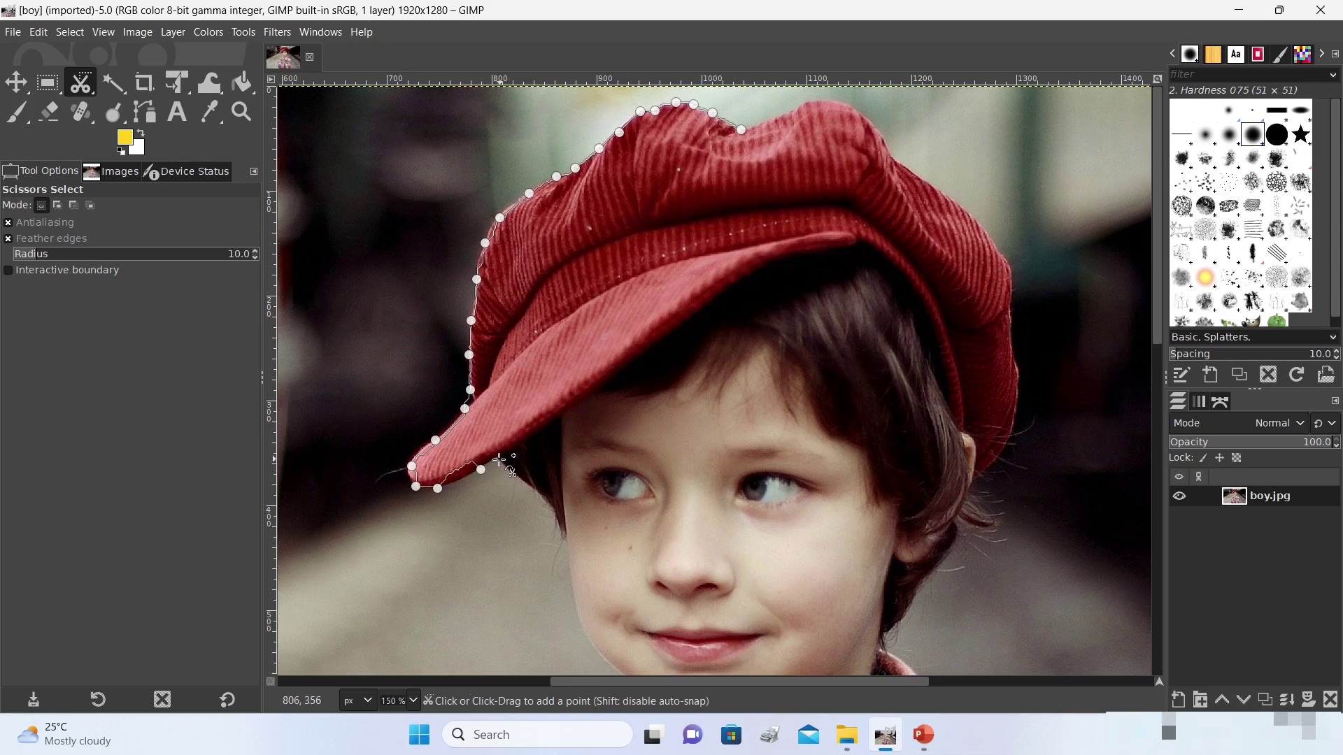
left_click(497, 462)
Step: Trace down the hair and the boy's left-side cheek to the jaw
left_click(524, 480)
left_click(554, 508)
left_click(565, 539)
left_click(571, 565)
left_click(579, 618)
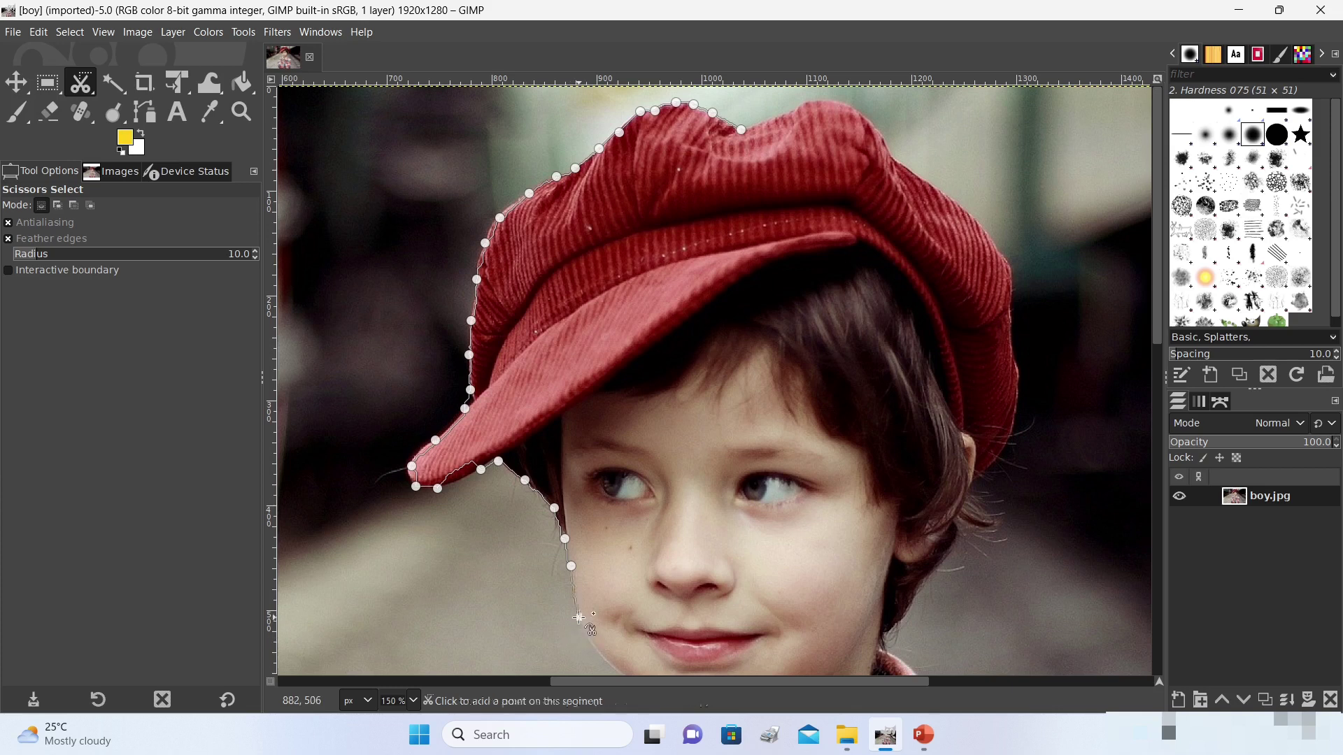
left_click(600, 657)
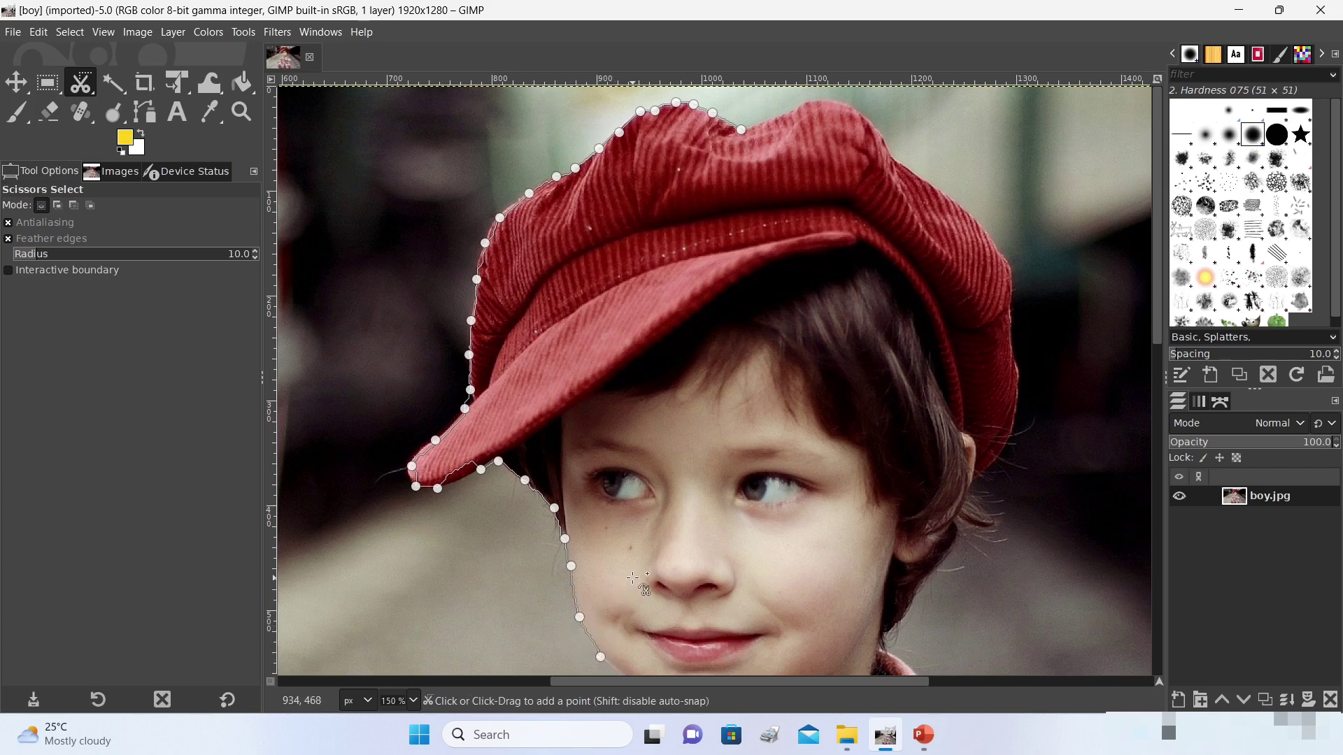
Step: Extend the outline from the jaw along the shirt collar and onto the left-side shoulder
left_click_drag(1160, 275, 1151, 439)
left_click(632, 306)
left_click(631, 326)
left_click(607, 361)
left_click(514, 390)
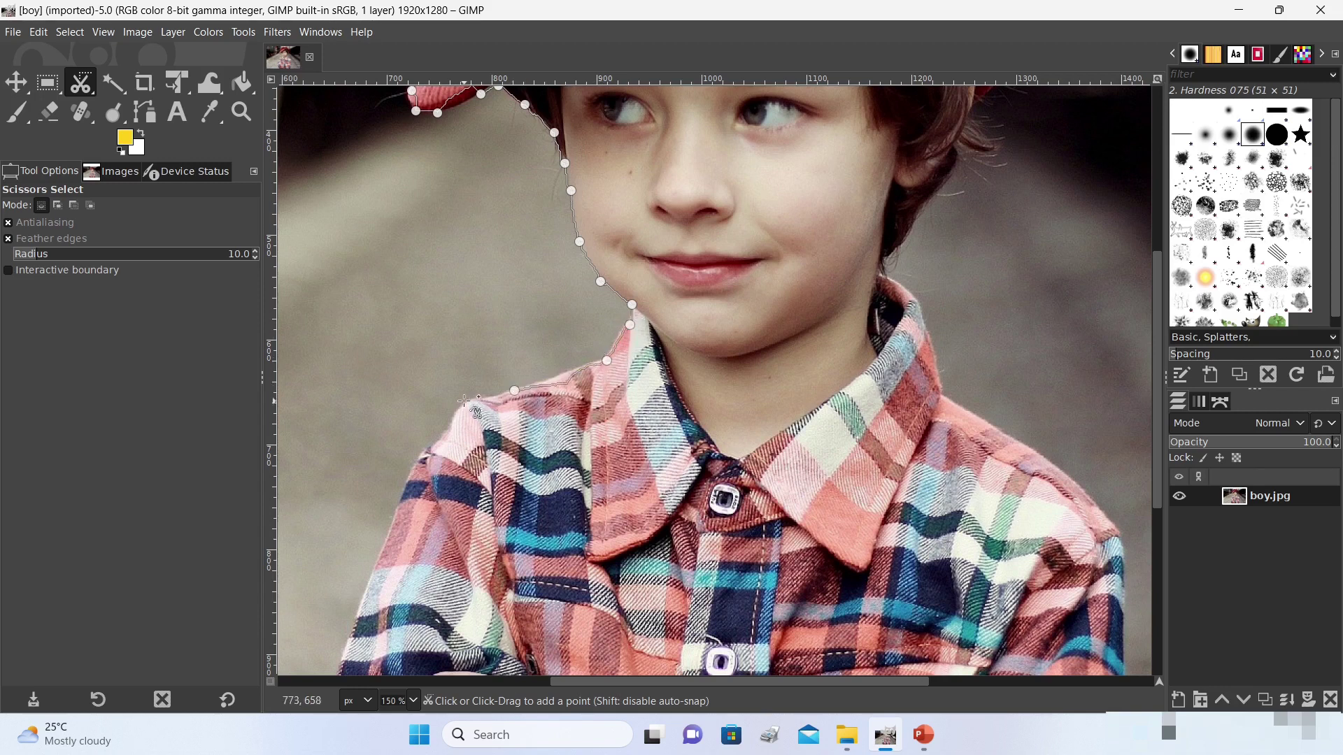
Step: Trace around the left-side shoulder and down the outer edge of the upper sleeve
left_click(467, 405)
left_click(444, 441)
left_click(406, 484)
left_click(357, 614)
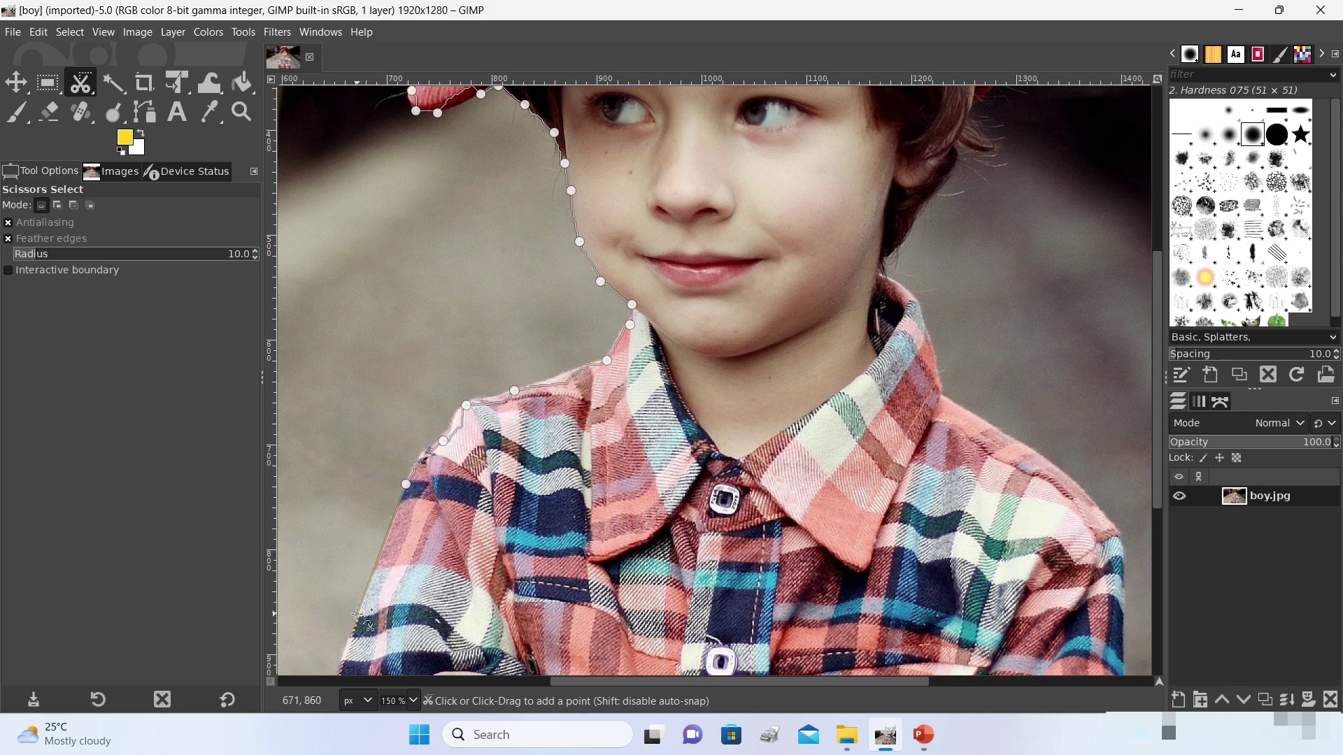
left_click(346, 652)
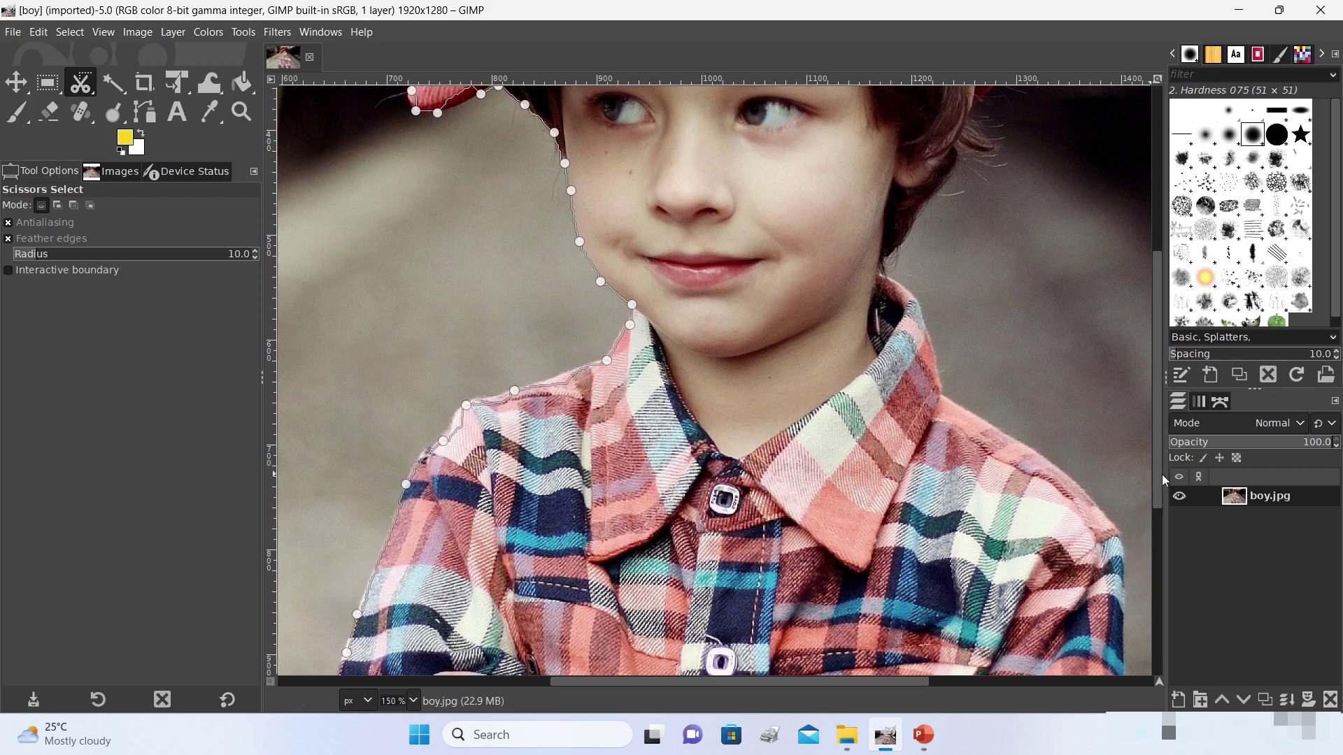
Step: Trace the left-side sleeve down around the elbow of the folded arm
left_click_drag(1157, 474, 1158, 636)
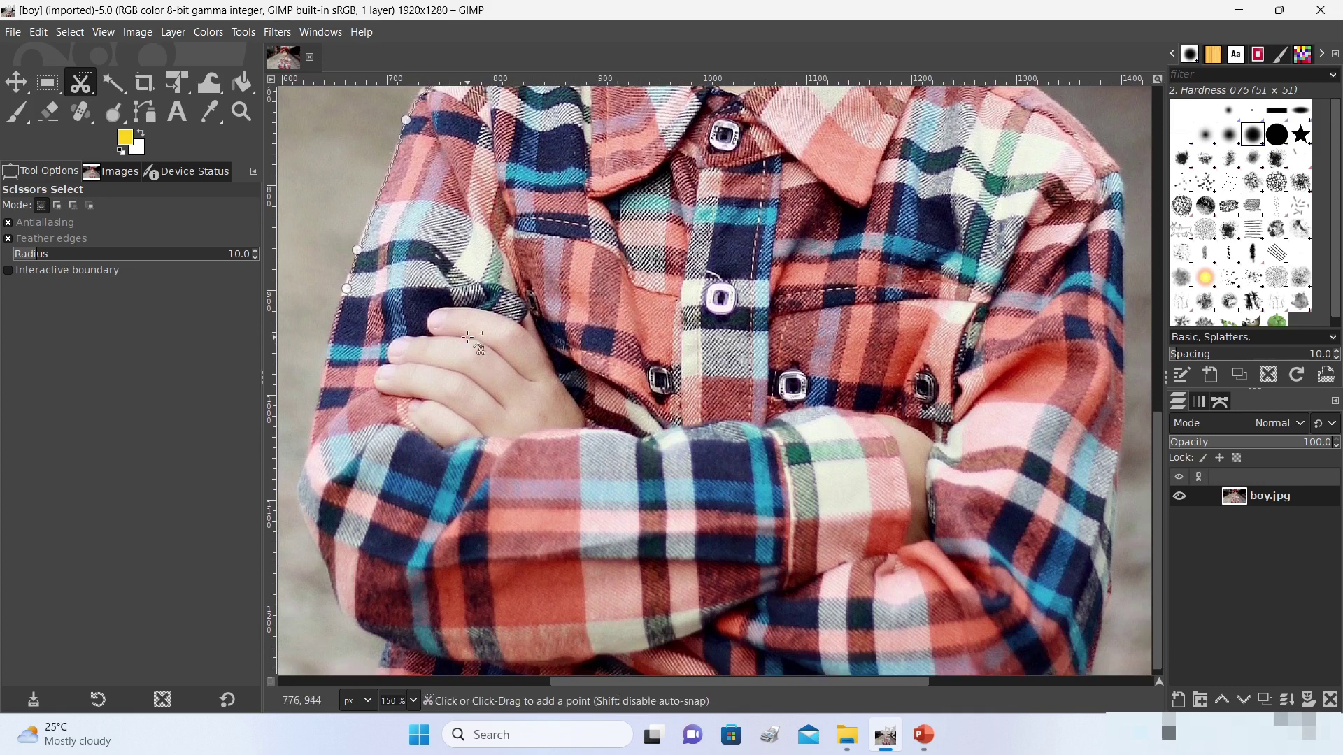
left_click(328, 355)
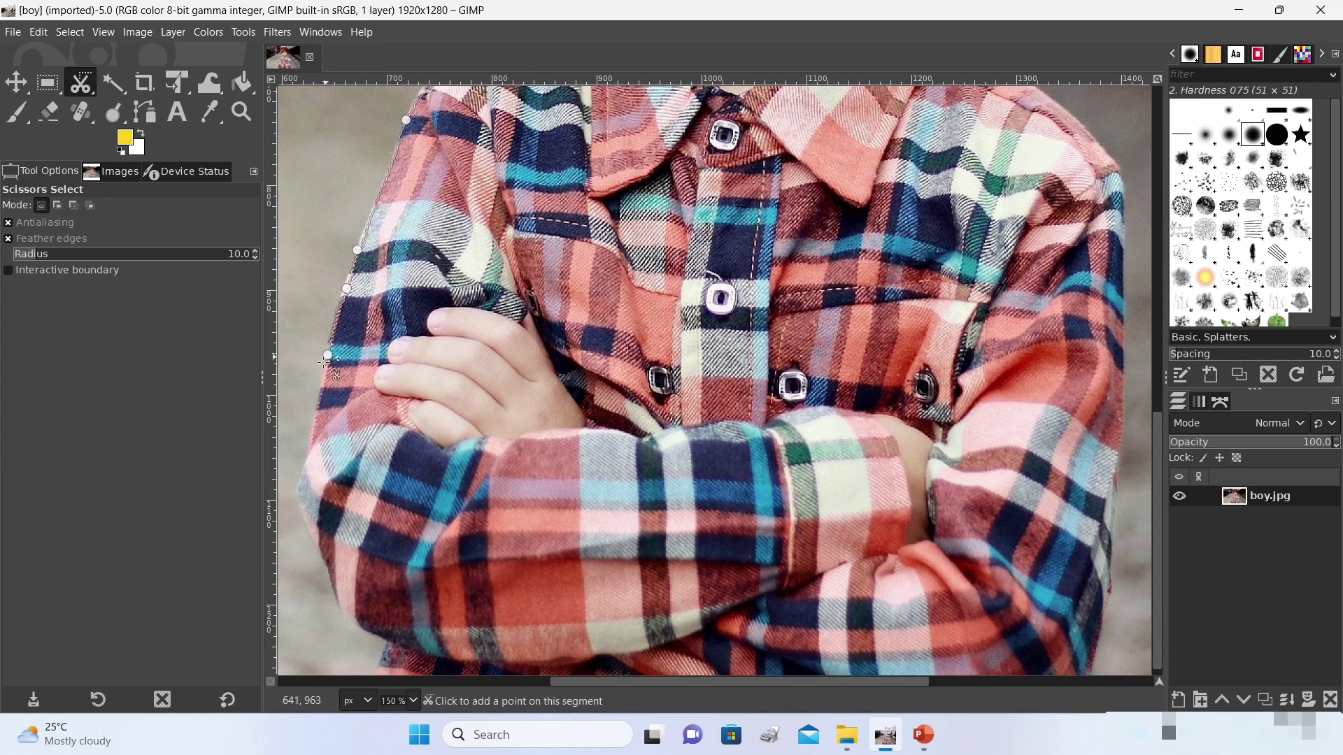
left_click(309, 453)
left_click(298, 488)
left_click(313, 538)
left_click(335, 588)
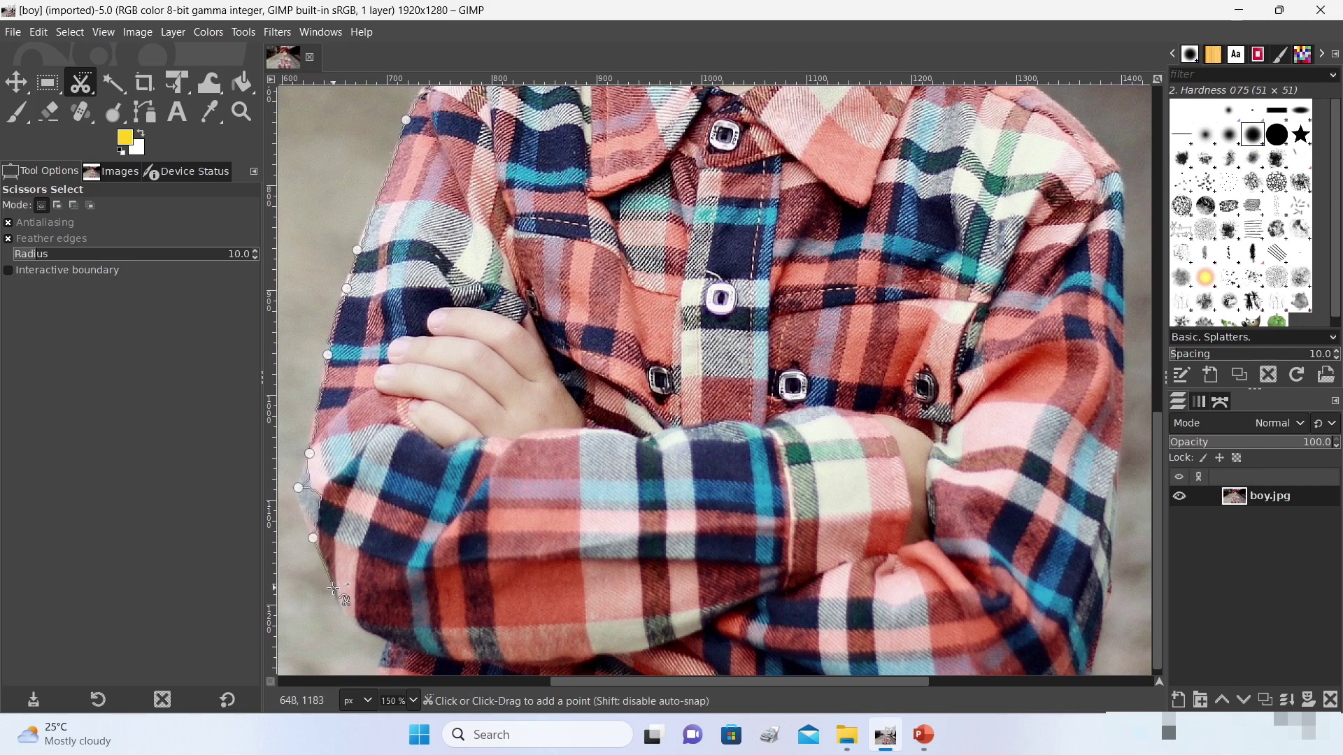
Step: Trace the underside of the left-side elbow and the shirt hem down to the photo's bottom edge
left_click(354, 625)
left_click(385, 640)
left_click(375, 664)
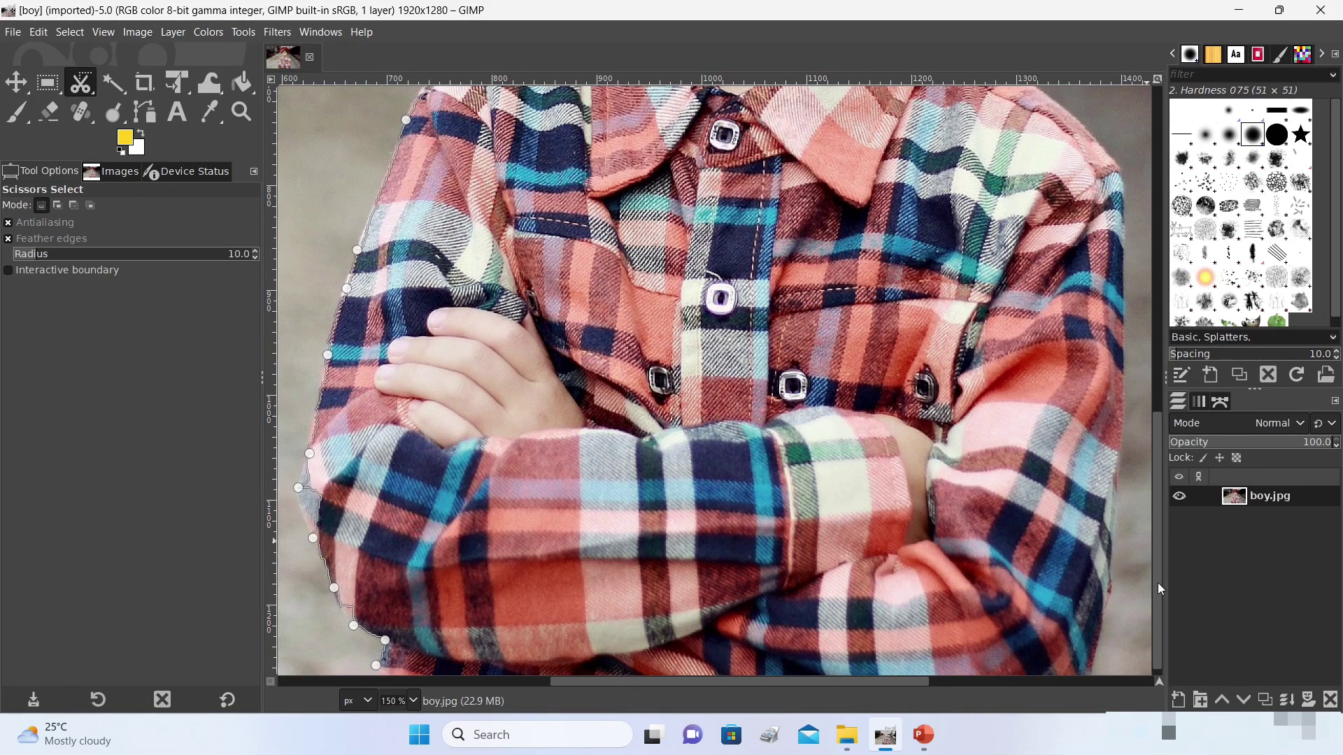
scroll(1159, 584, "down", 1)
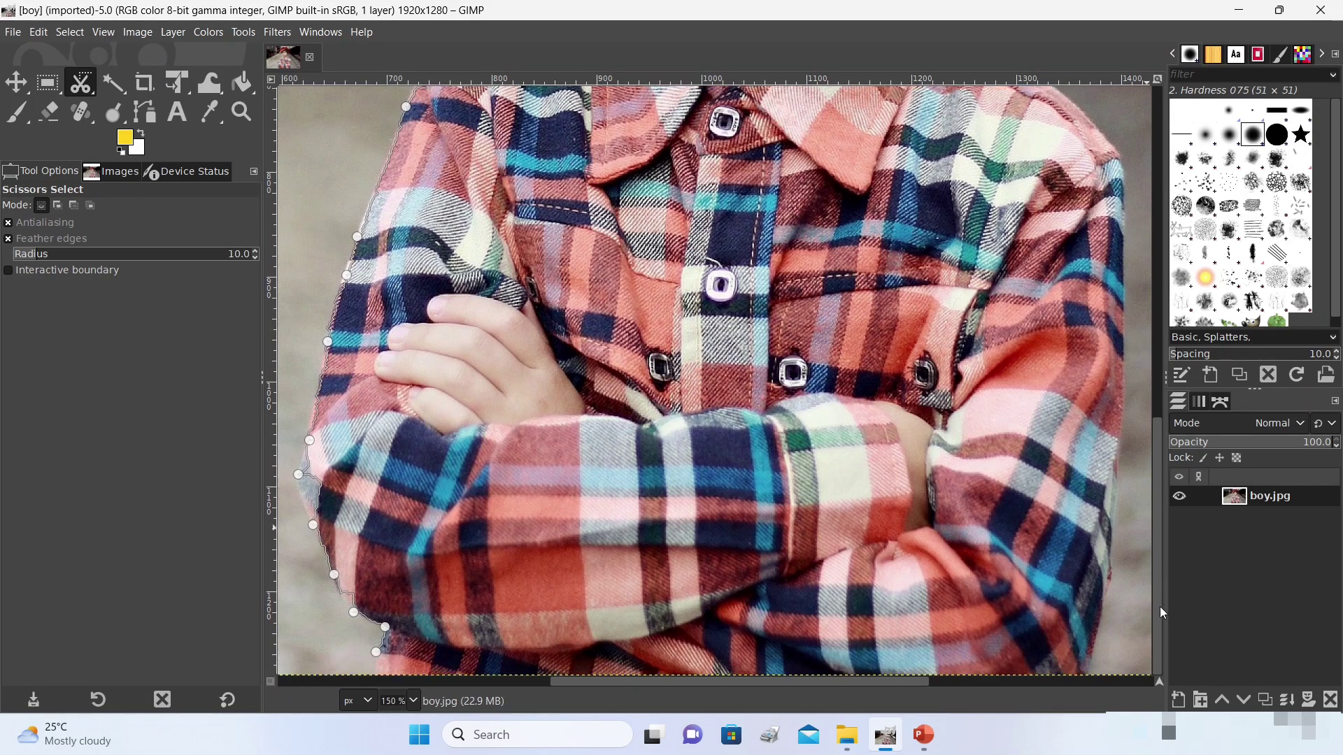
left_click(374, 671)
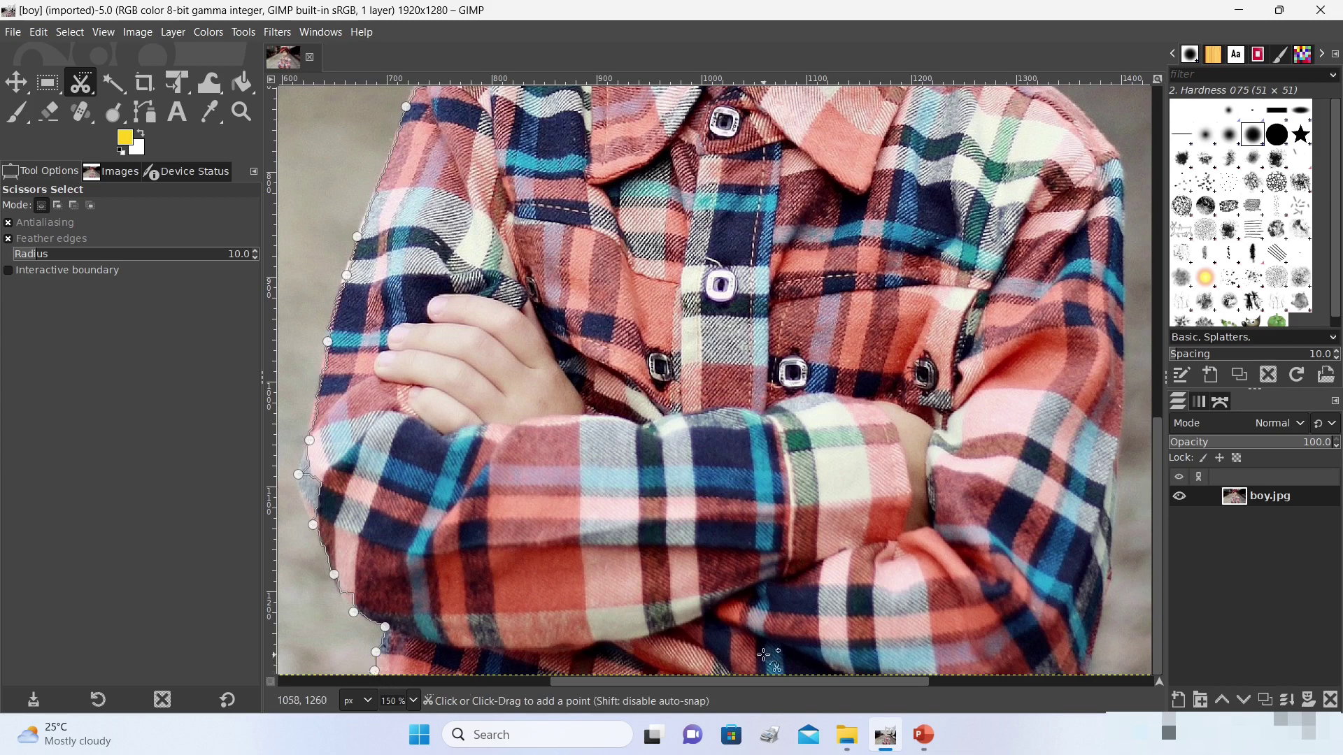
Step: Carry the outline across the photo's bottom edge and up the right-side sleeve to the shoulder
left_click(1087, 673)
left_click(1108, 594)
left_click(1118, 484)
left_click(1121, 365)
left_click(1125, 205)
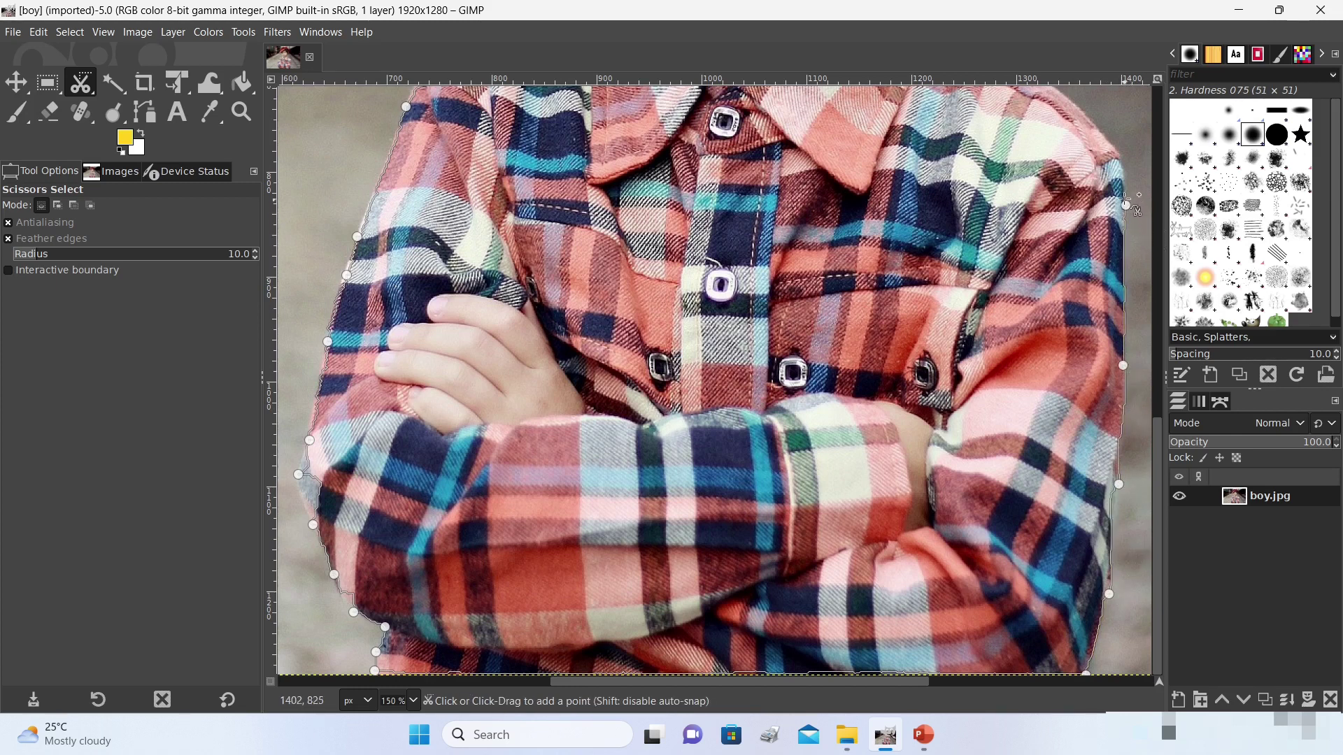
left_click(1119, 158)
left_click(1083, 114)
left_click(1066, 98)
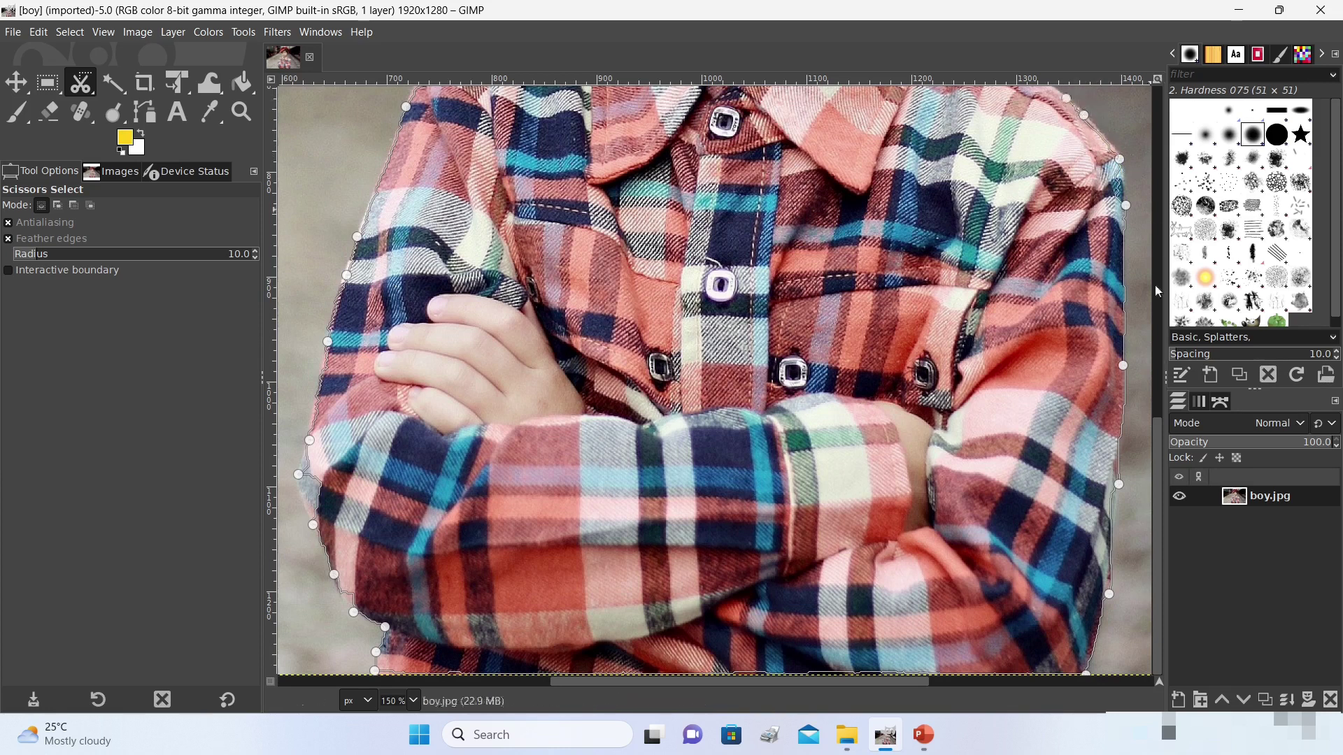
Step: Trace the right-side shoulder and collar up to the neck, undoing the misplaced collar point and using closer points
scroll(1151, 448, "up", 5)
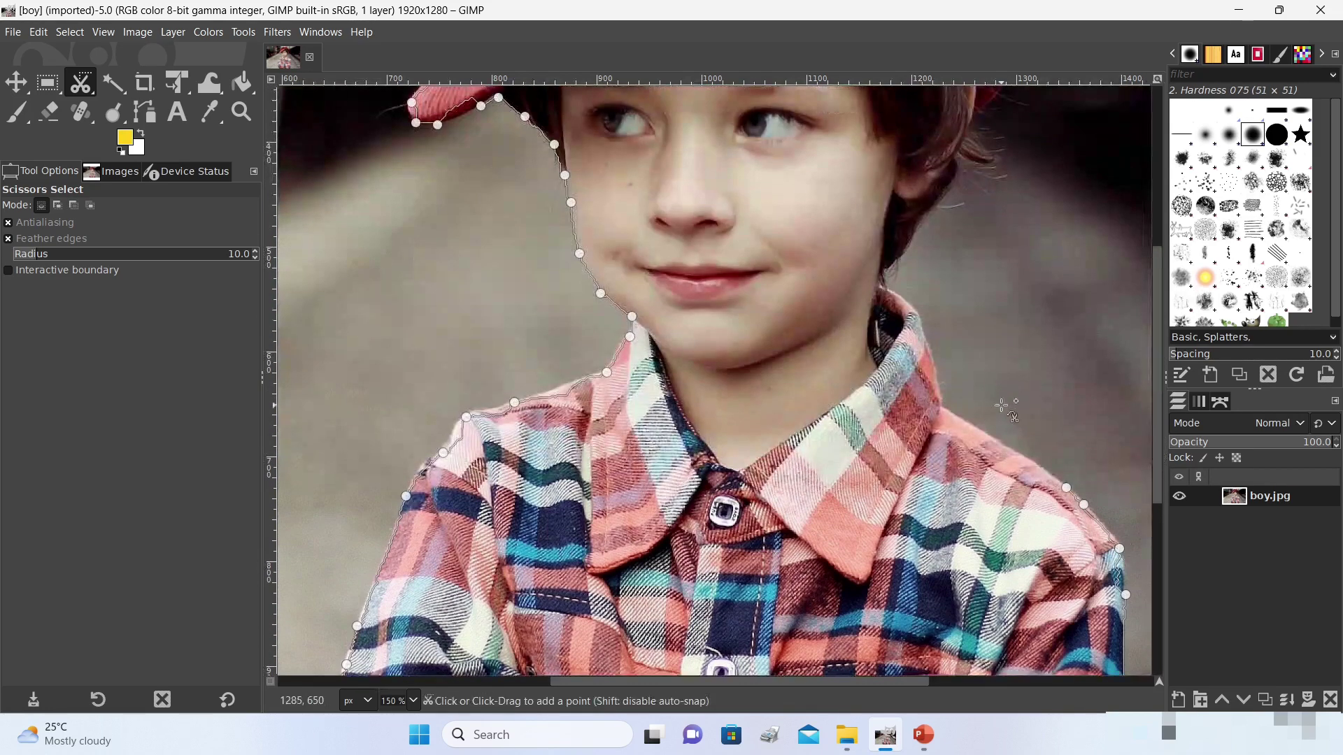
left_click(1004, 443)
left_click(942, 406)
left_click(925, 324)
key("ctrl+z")
left_click(938, 372)
left_click(926, 337)
left_click(917, 309)
left_click(886, 286)
Step: Trace the hair behind the neck and around the loose strands below the cap
left_click(891, 268)
left_click(917, 237)
left_click(931, 209)
left_click(962, 173)
left_click(1009, 182)
left_click(1001, 167)
left_click(1009, 152)
left_click(989, 148)
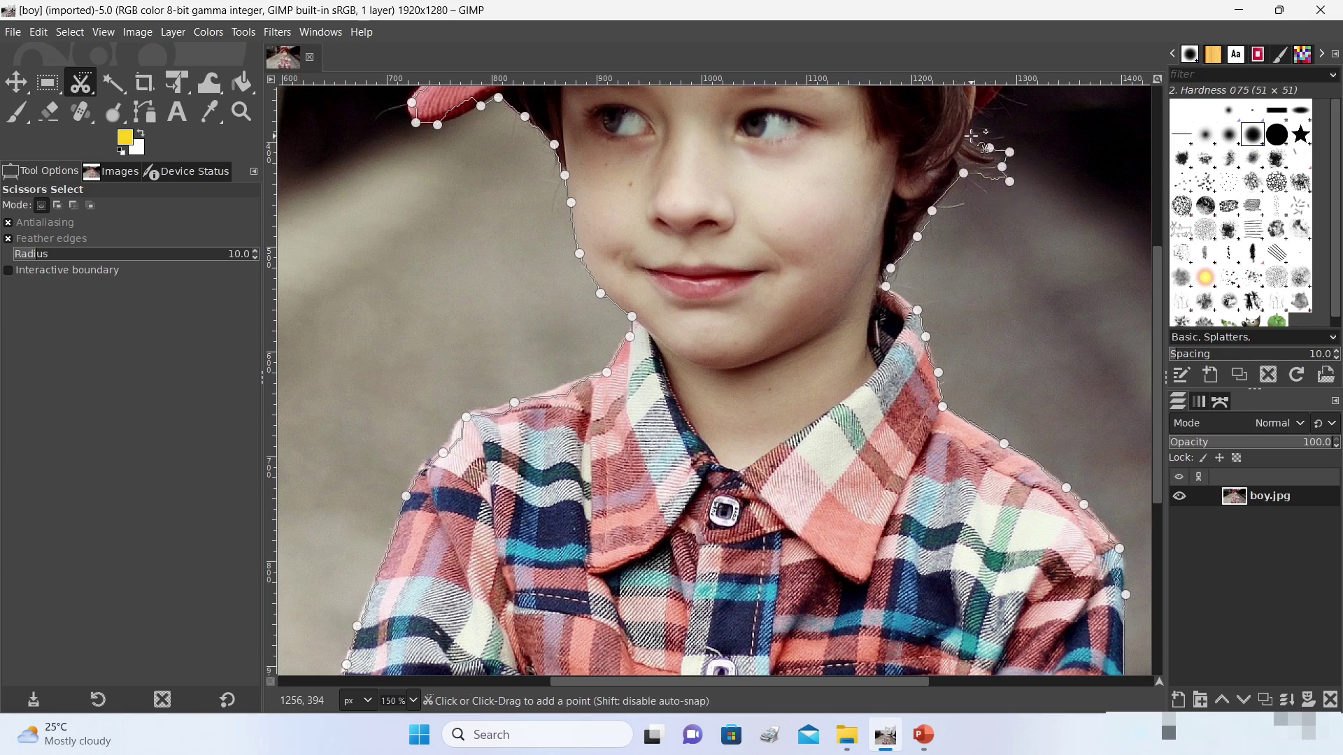
Step: Trace the right side of the cap from the hair up to its upper curve
scroll(1085, 129, "up", 5)
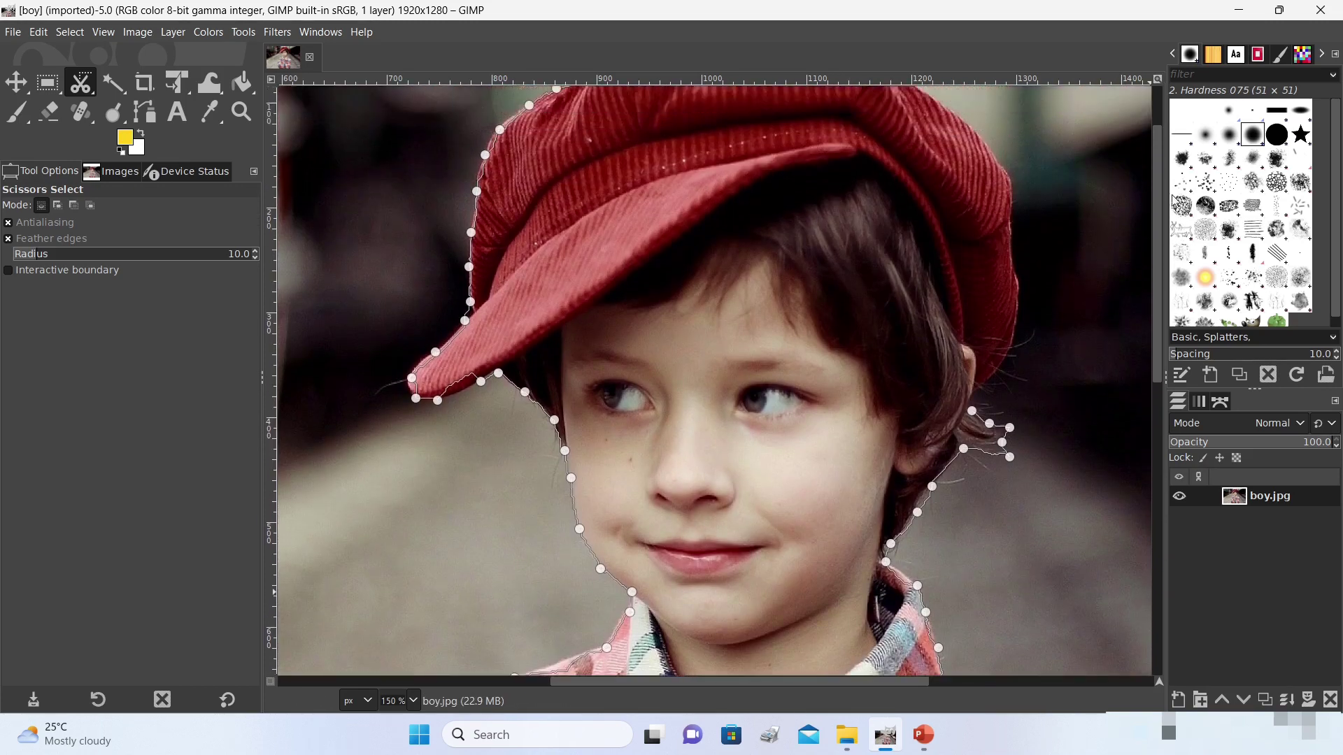
left_click(978, 392)
left_click(1005, 363)
left_click(1019, 306)
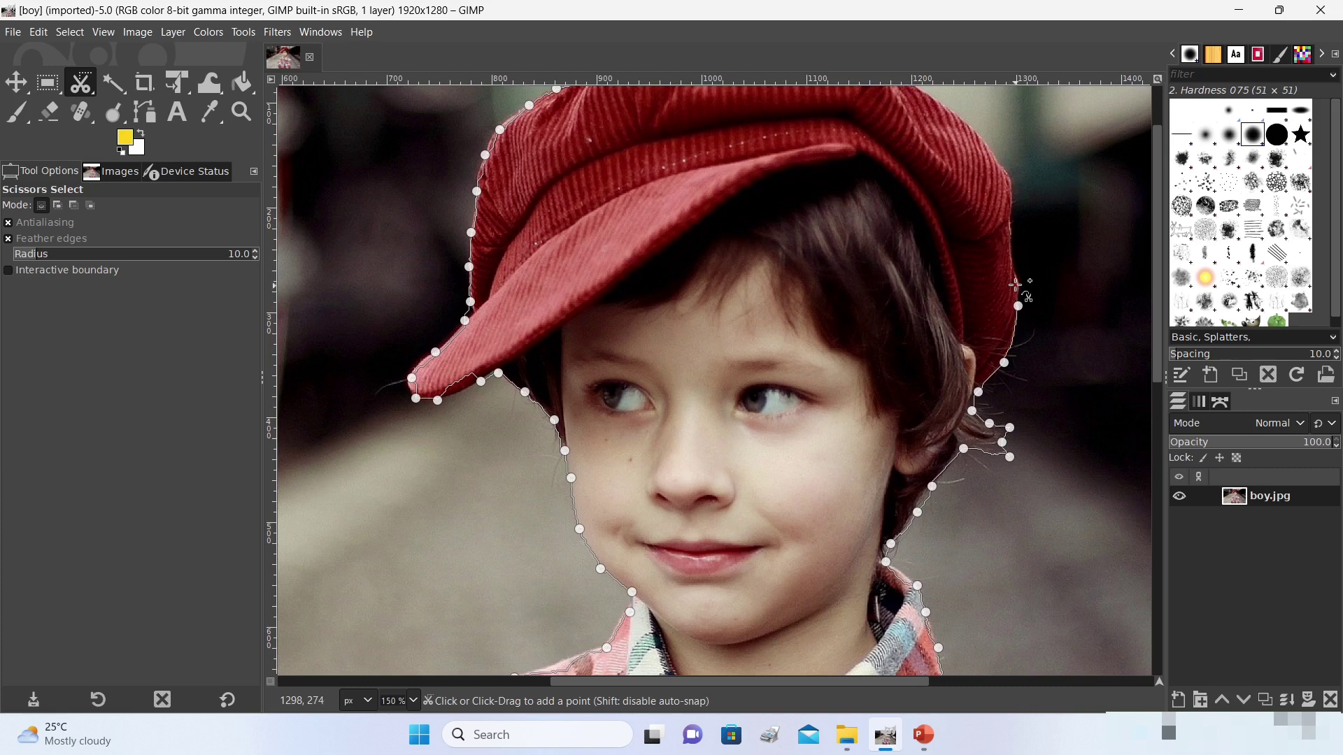
left_click(1017, 274)
left_click(1012, 227)
left_click(1010, 179)
left_click(988, 144)
left_click(964, 122)
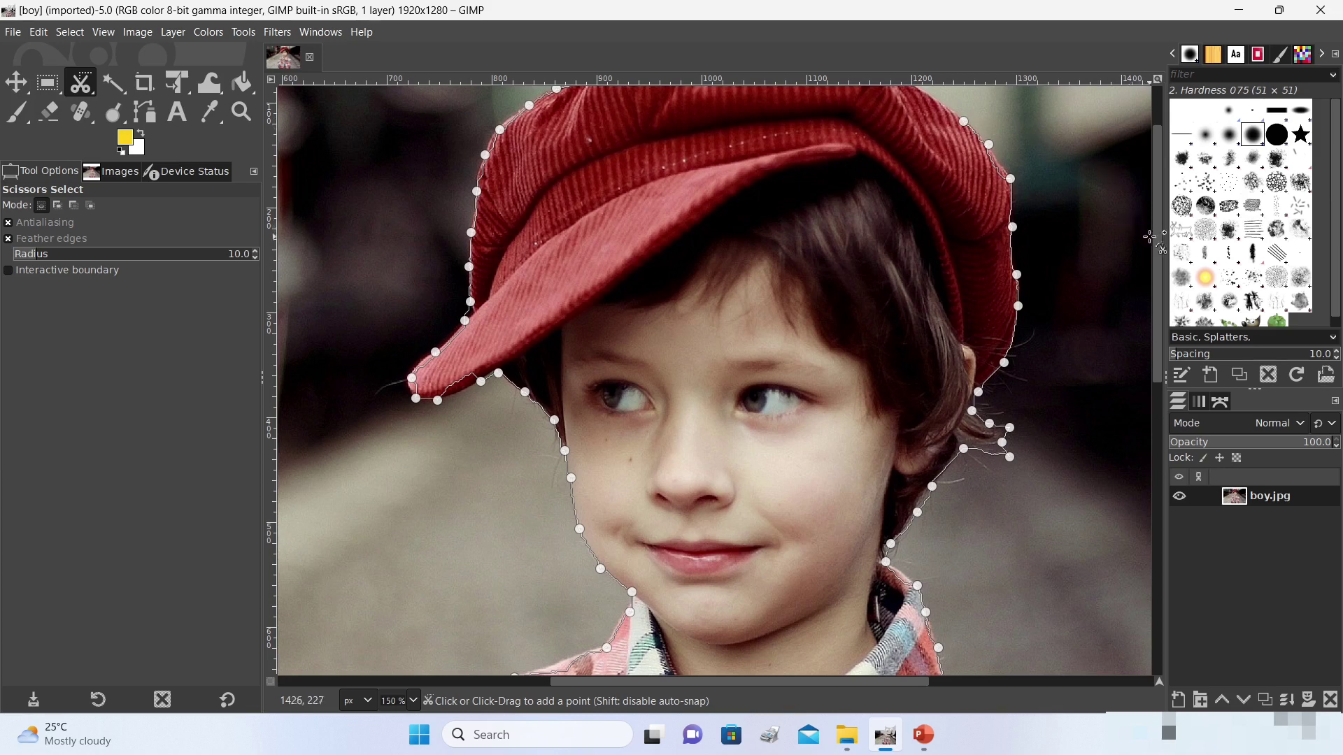
Step: Continue the outline along the right-side slope of the cap toward its crown, replacing the misplaced point
scroll(1159, 247, "up", 3)
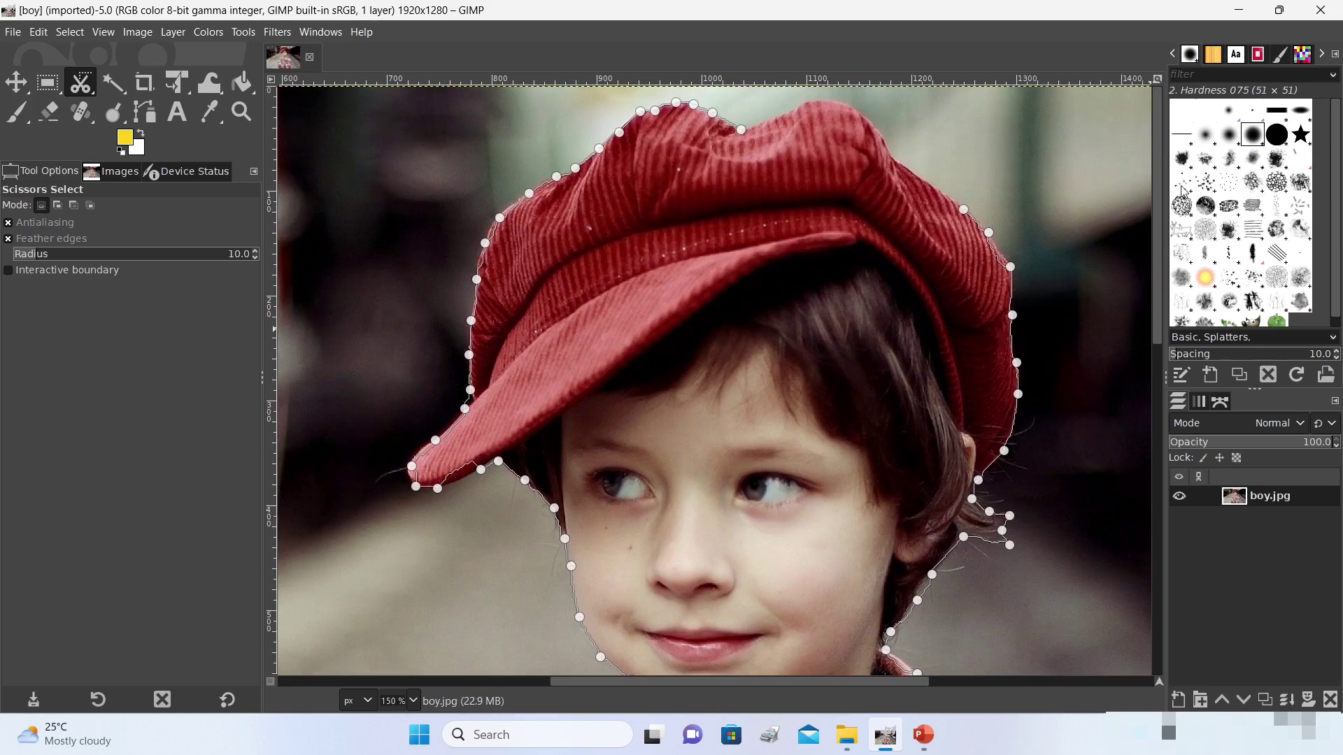
left_click(934, 189)
left_click(894, 159)
key("BackSpace")
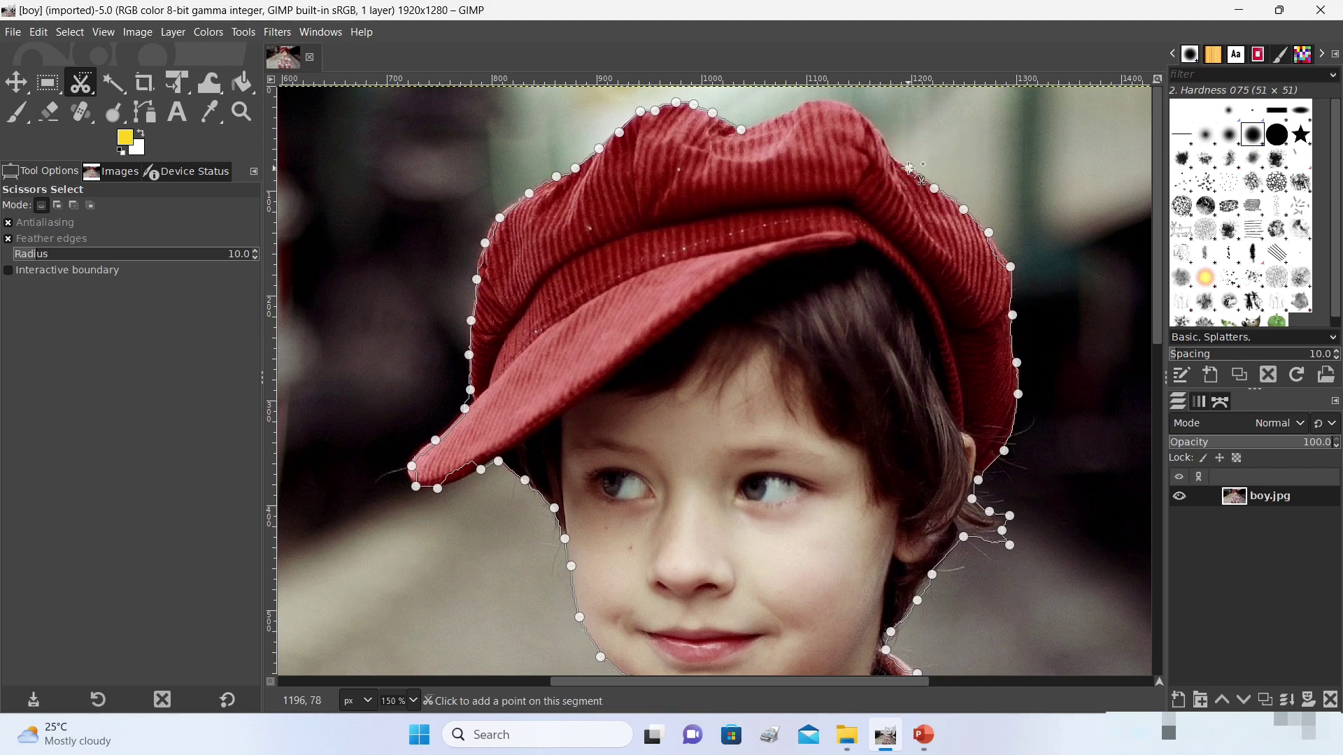
left_click(894, 158)
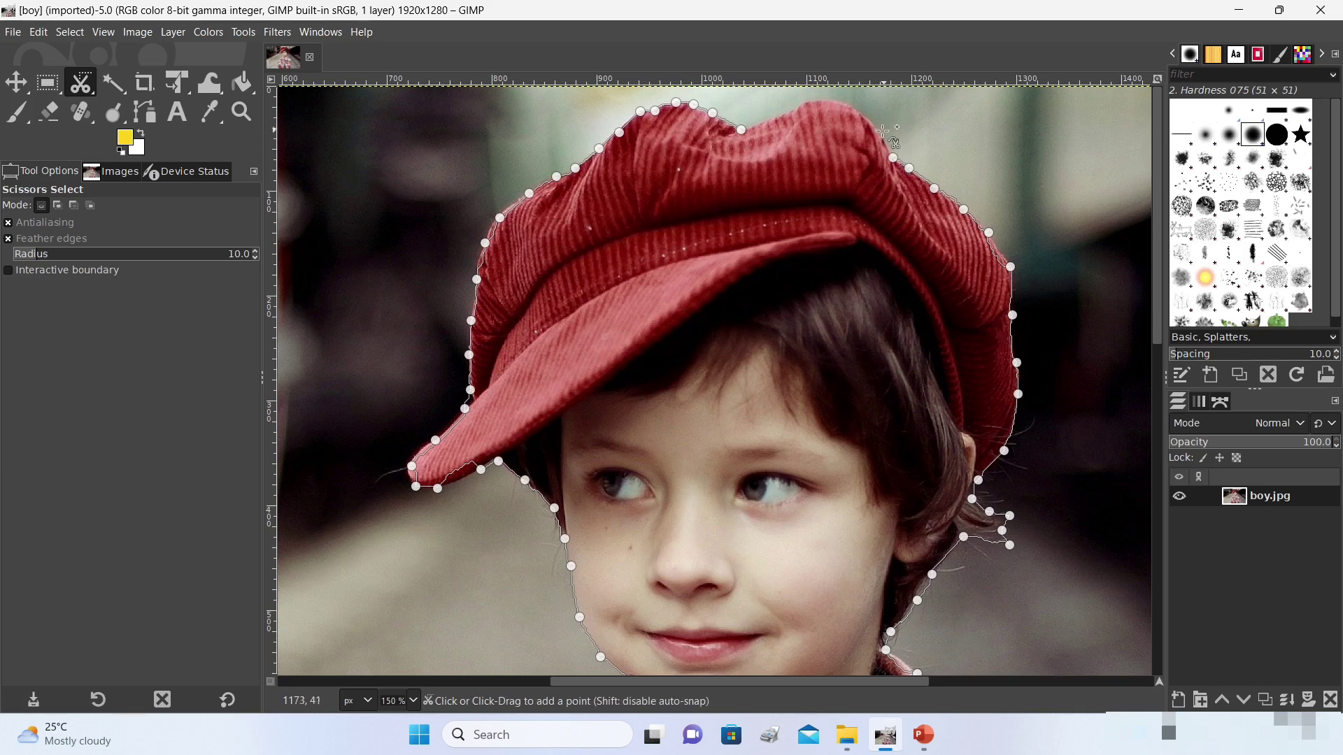
left_click(880, 132)
left_click(859, 113)
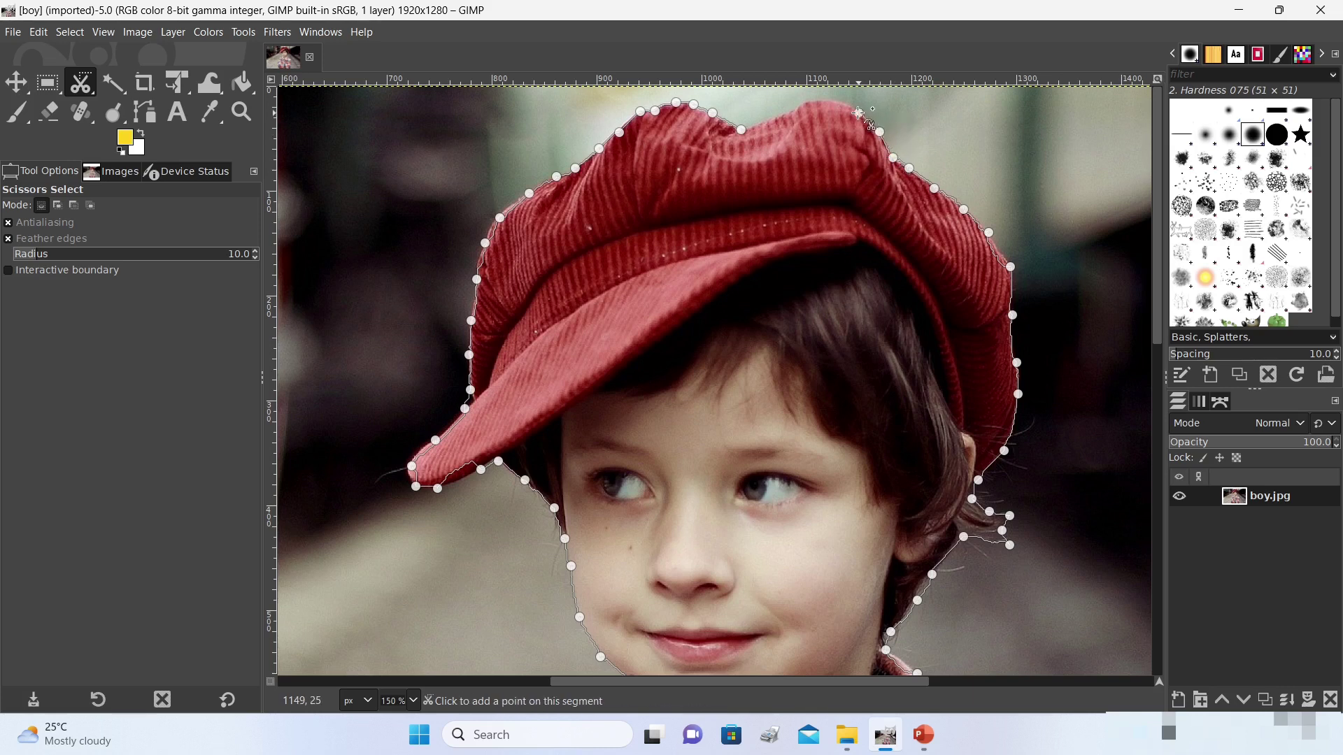
Step: Trace the top of the cap to its central dip and close the outline at the starting point
left_click(826, 104)
left_click(804, 107)
left_click(773, 121)
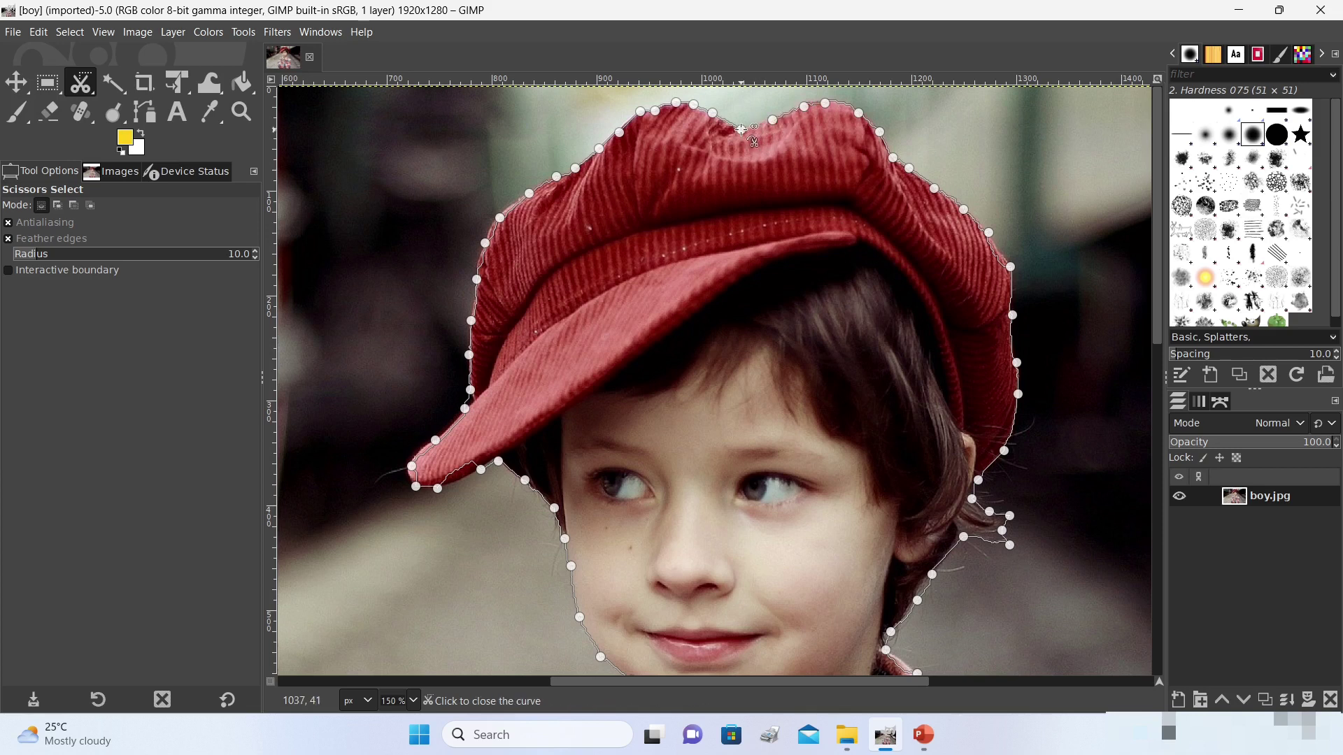
left_click(742, 130)
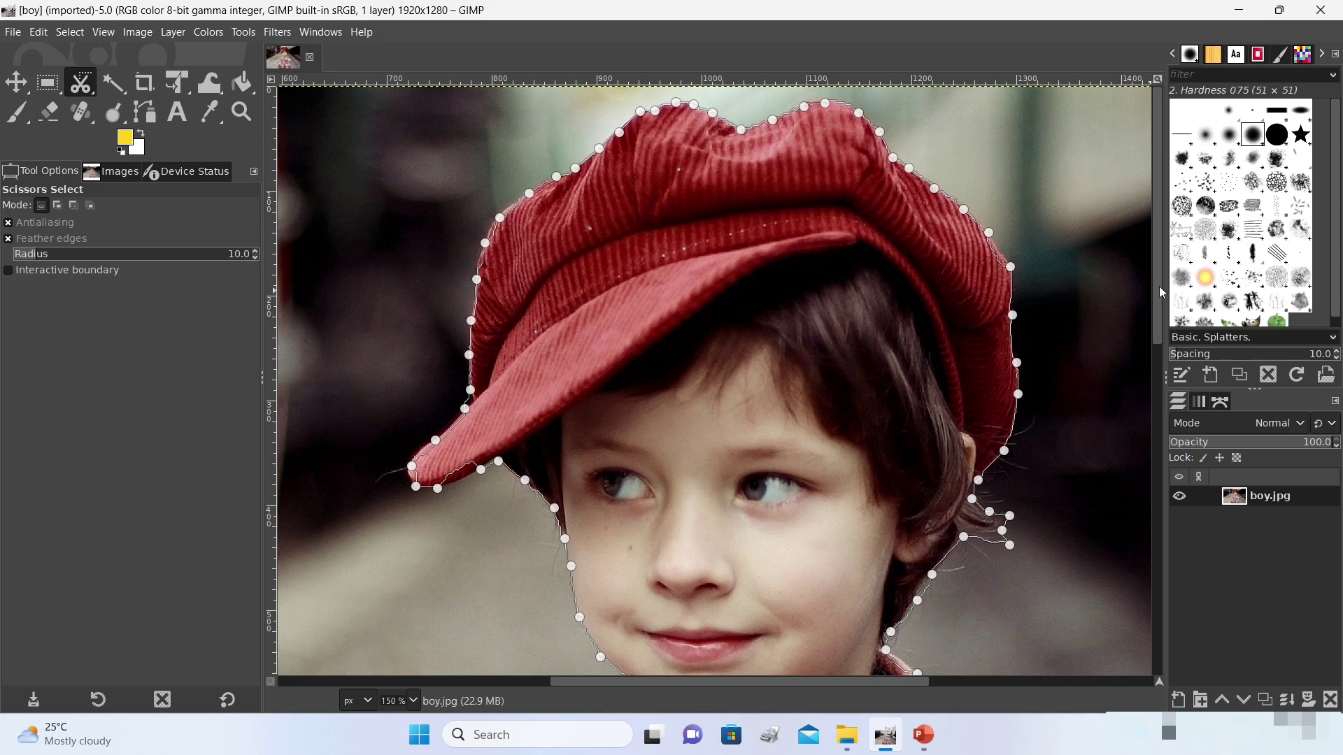
Step: Refine the outline along the left side of the cap and around its brim by adjusting and adding points
scroll(1147, 312, "down", 3)
scroll(1147, 301, "up", 2)
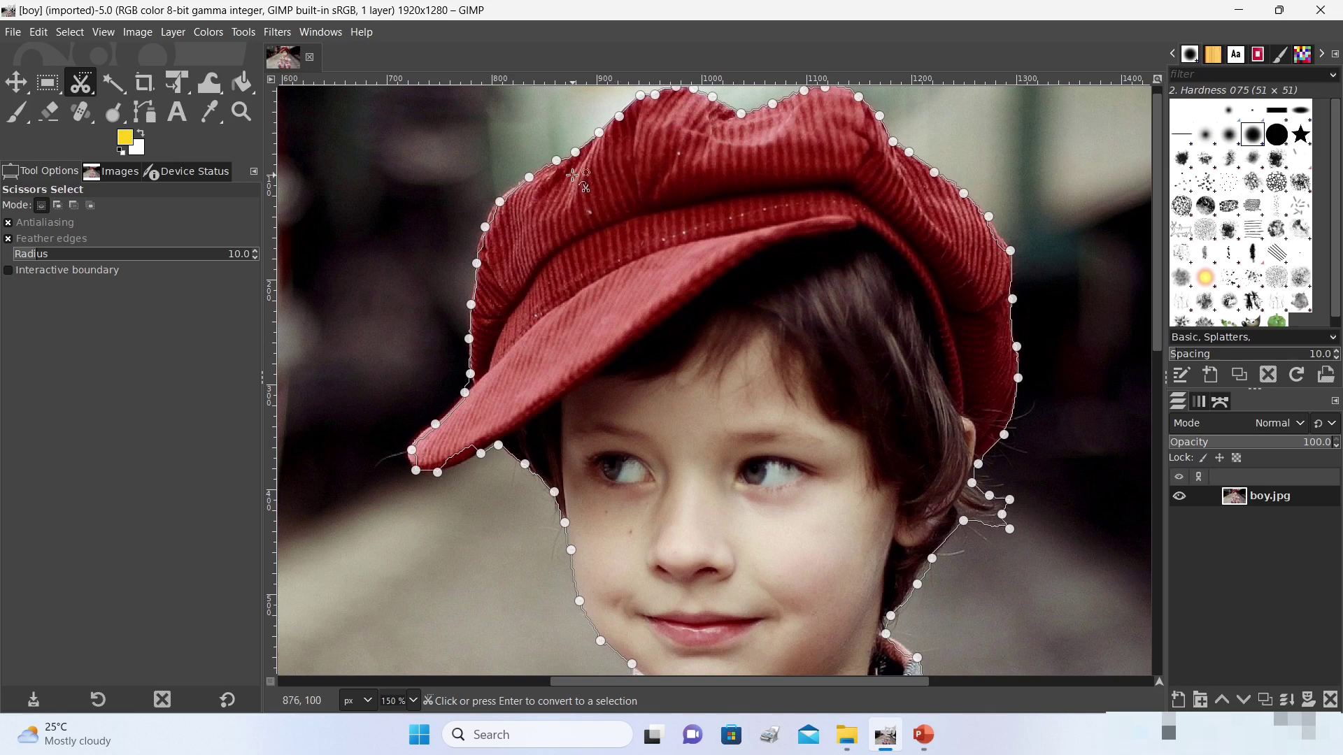
left_click_drag(574, 152, 578, 153)
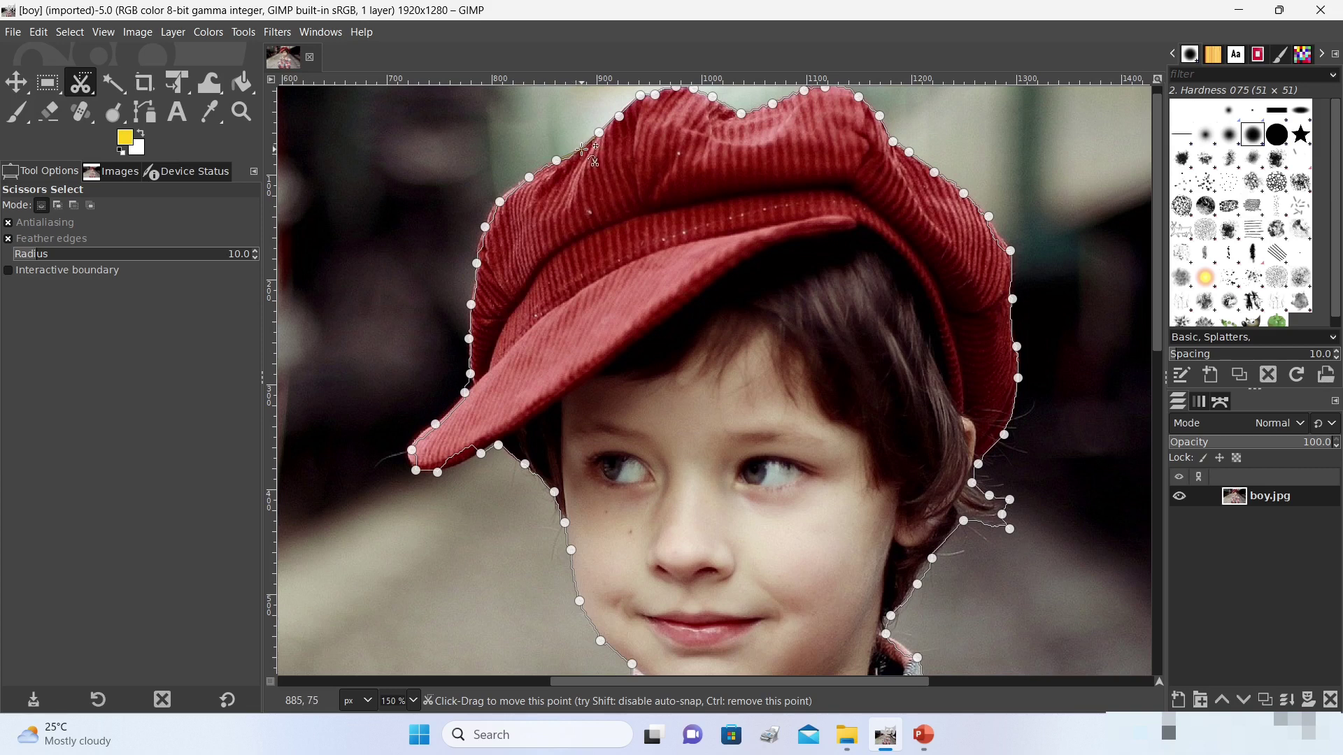
left_click(477, 263)
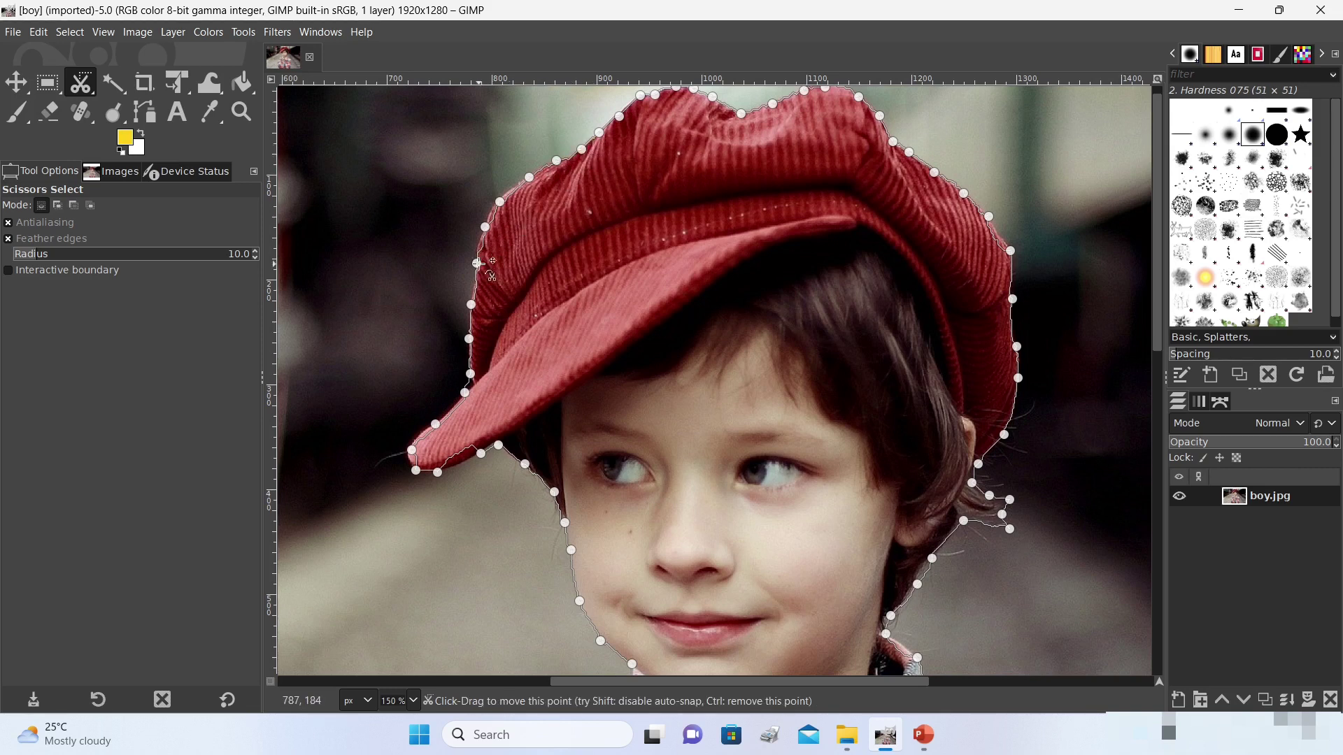
left_click(459, 409)
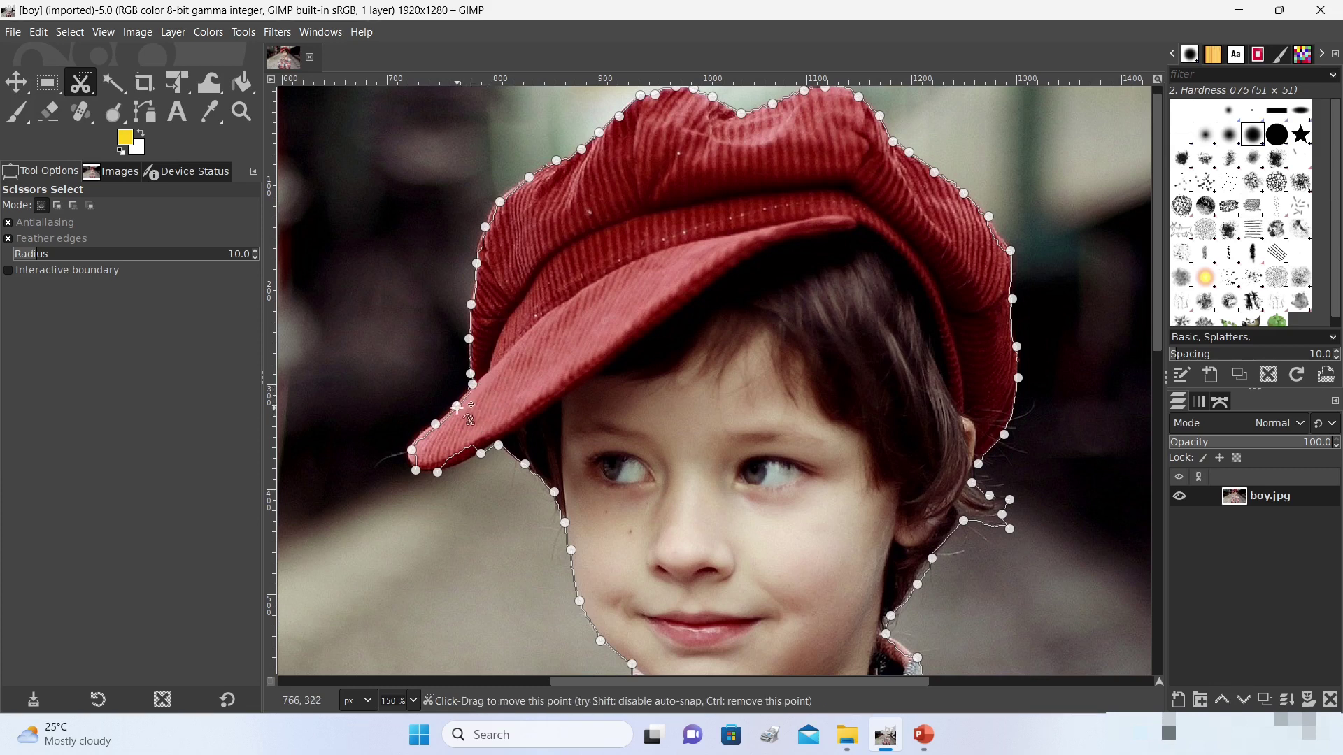
left_click(463, 452)
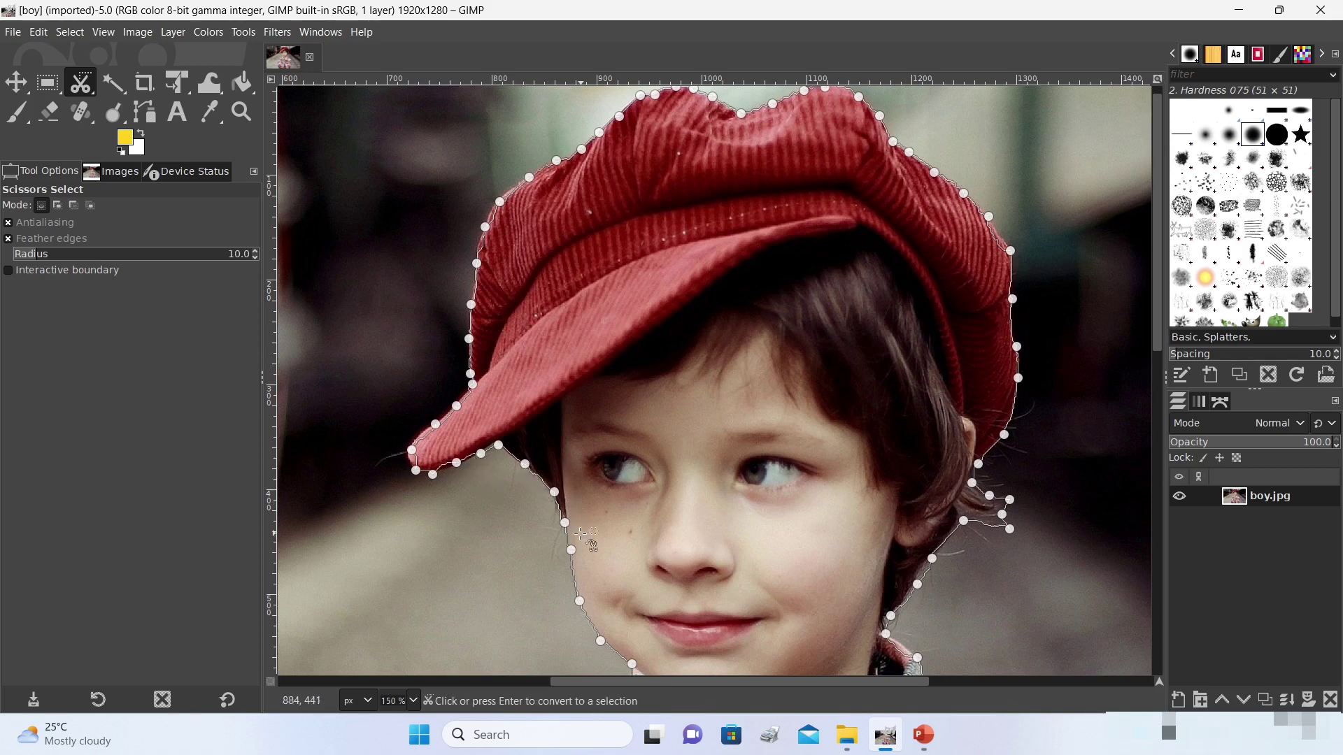
Step: Add points along the left-side shoulder and pull them onto the edge of the shirt
left_click_drag(1157, 323, 1151, 558)
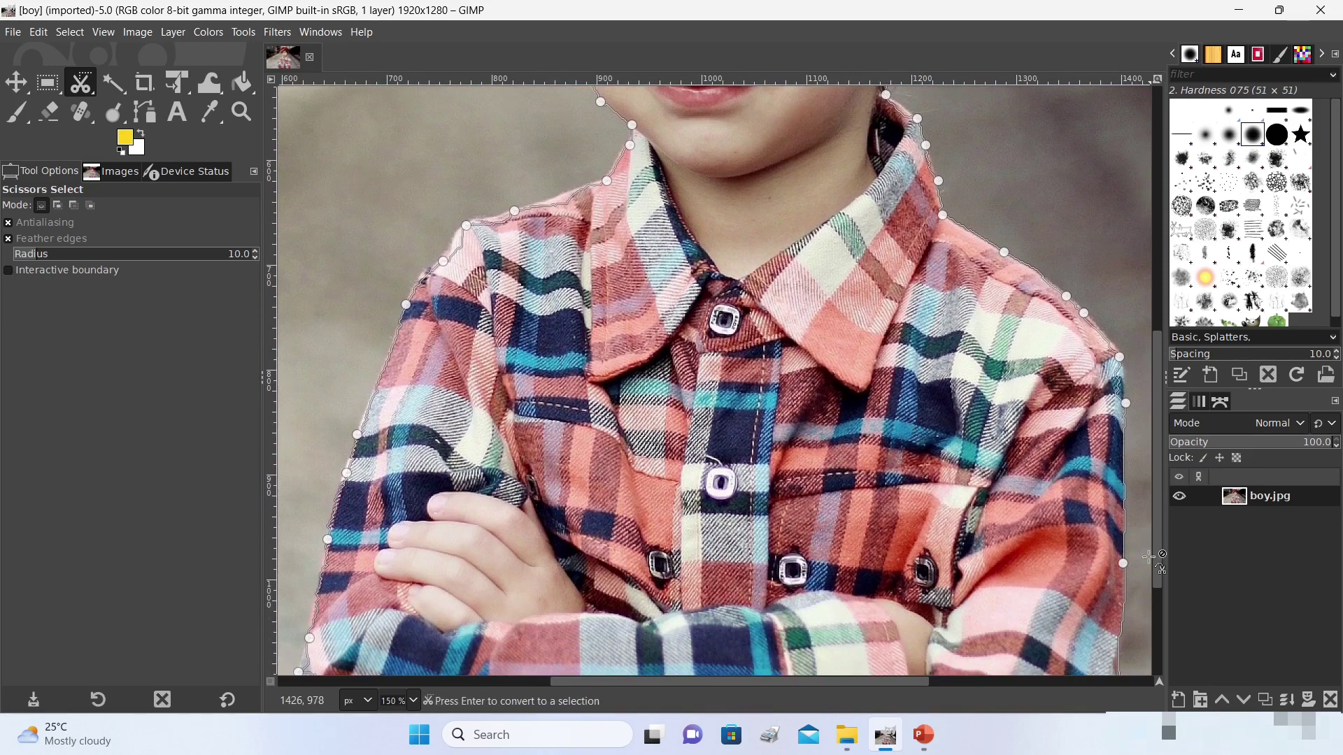
left_click(564, 205)
left_click_drag(564, 205, 561, 194)
left_click_drag(464, 247, 452, 239)
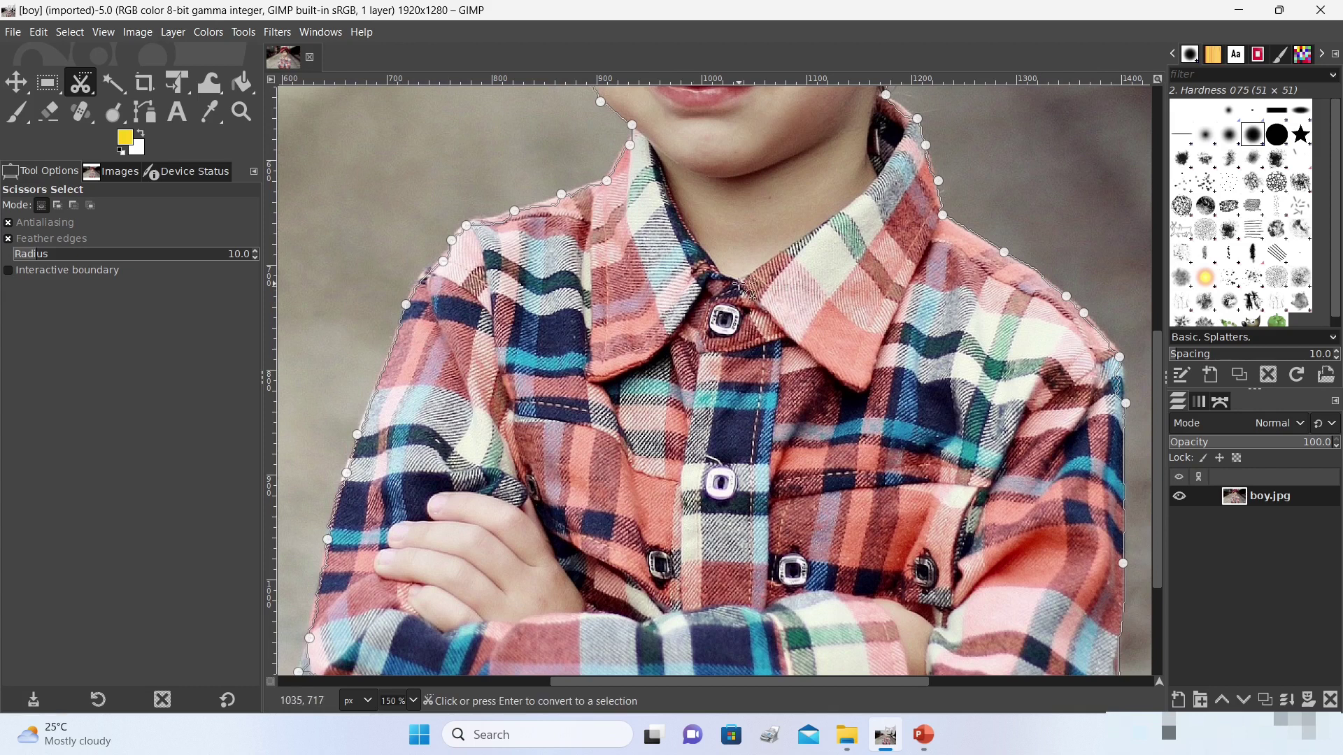
Step: Check the outline around the sleeves and add points along the hair at the back of the neck
left_click_drag(1158, 351, 1155, 489)
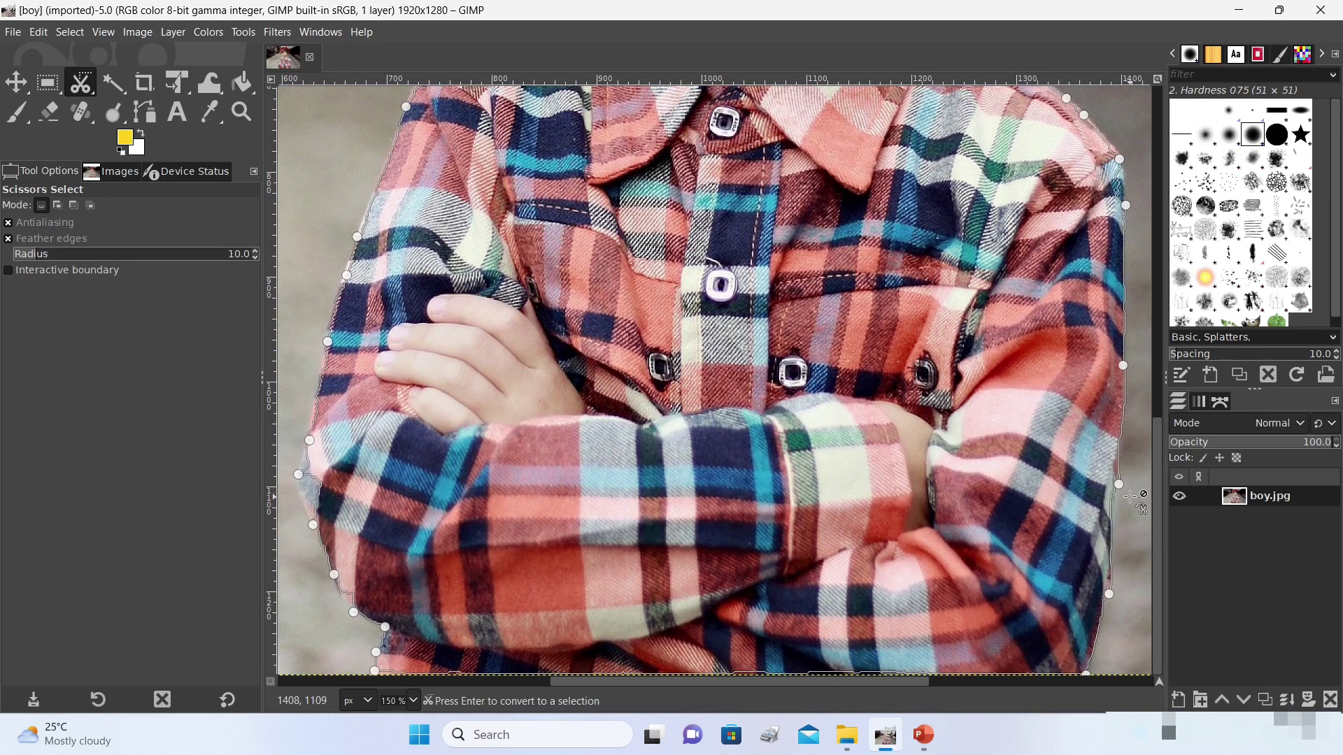
scroll(915, 275, "up", 5)
left_click(915, 275)
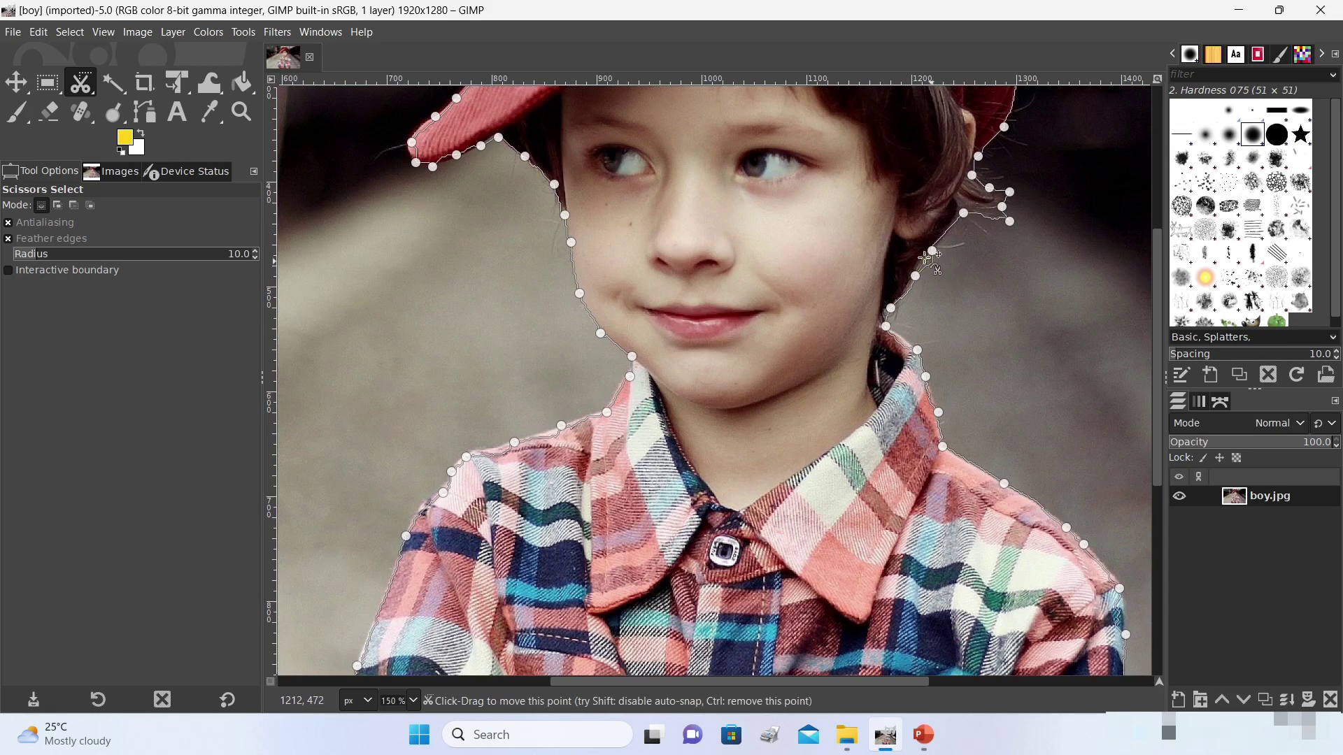
left_click(909, 296)
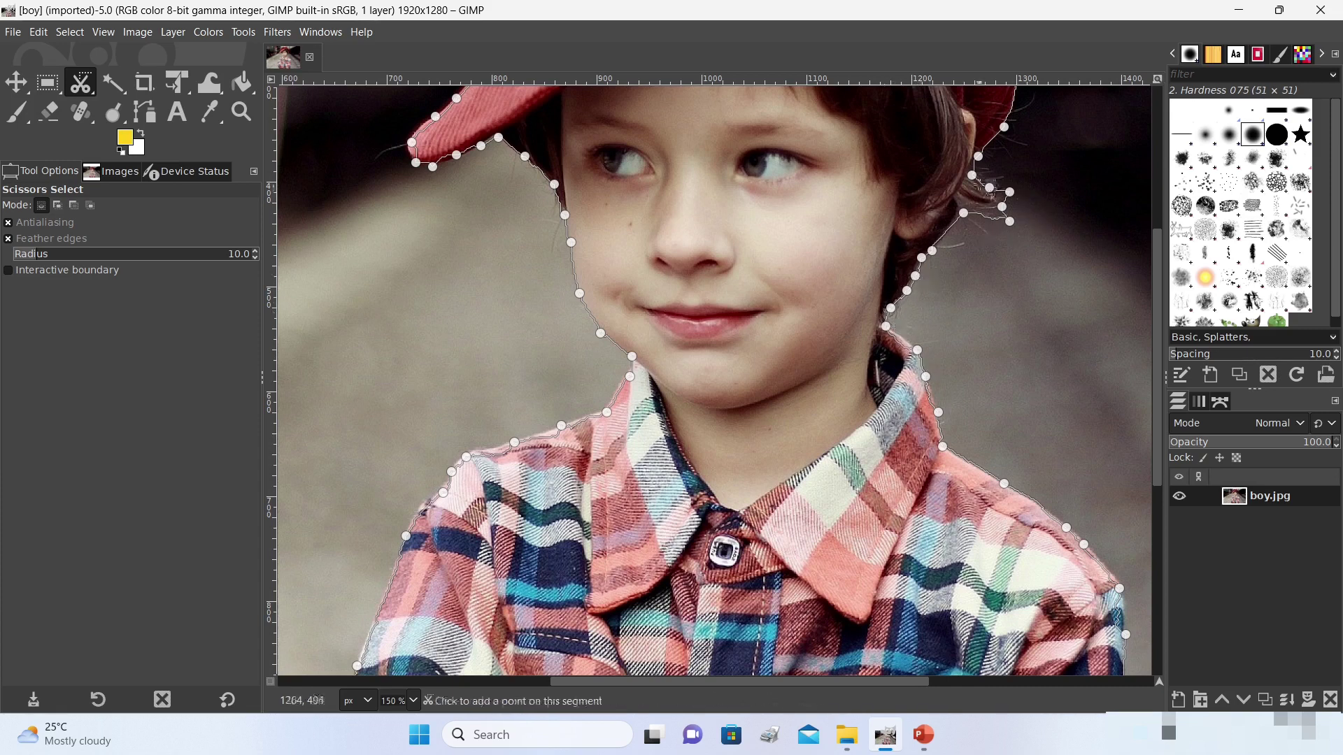
Step: Convert the closed outline into a selection and invert it to select the background
left_click_drag(1158, 280, 1212, 105)
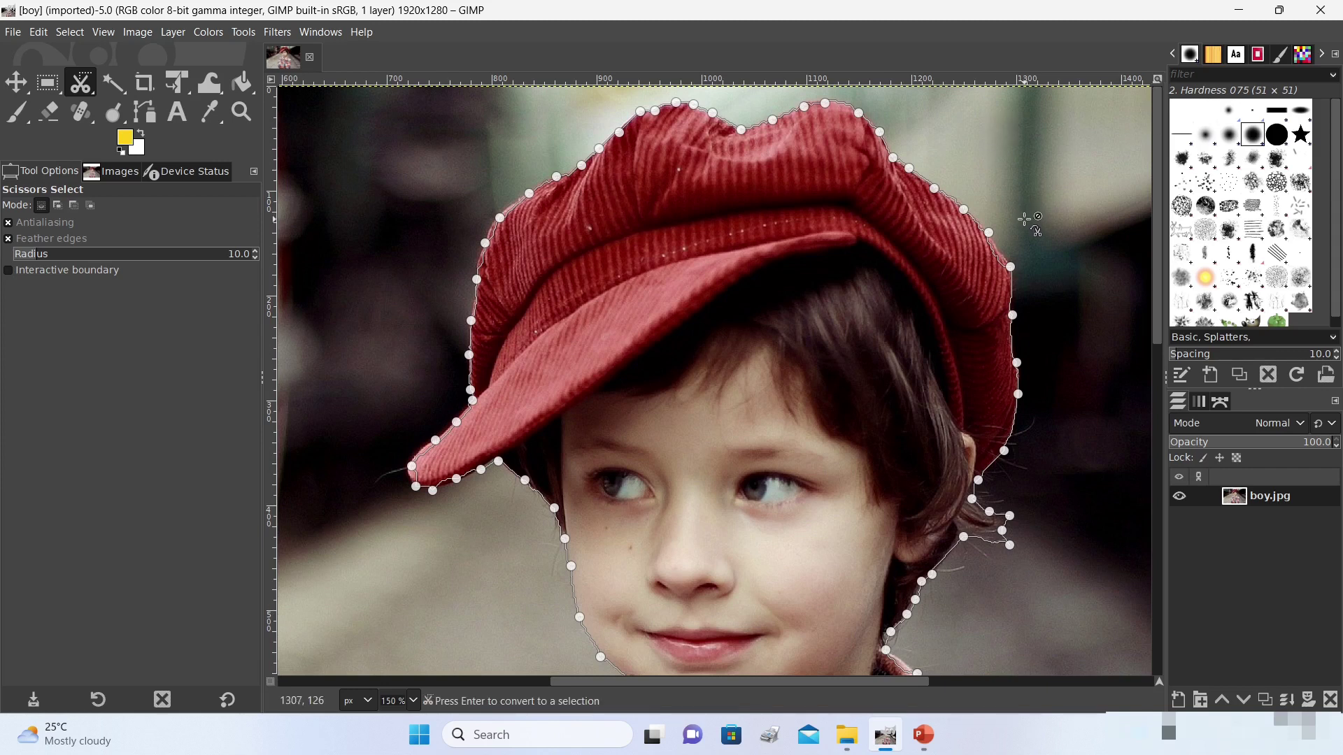
key("Return")
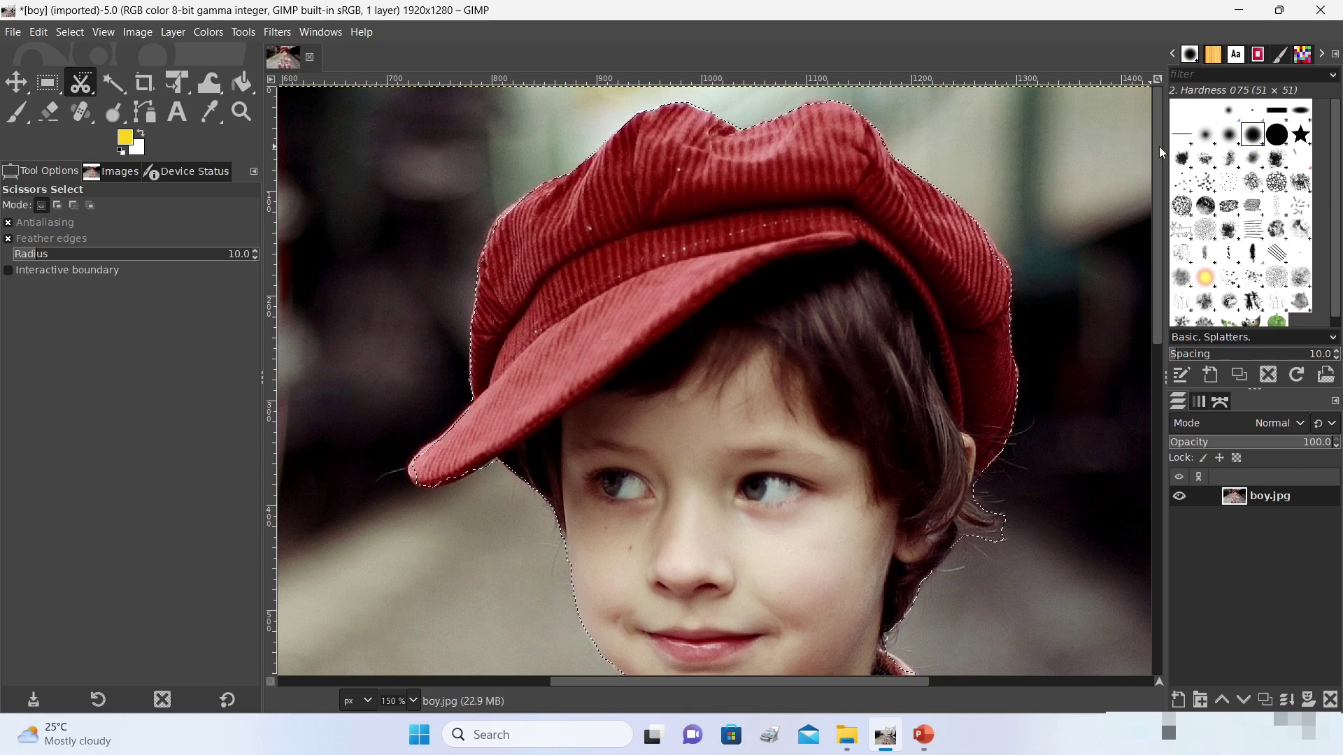
key("ctrl")
key("ctrl+shift+j")
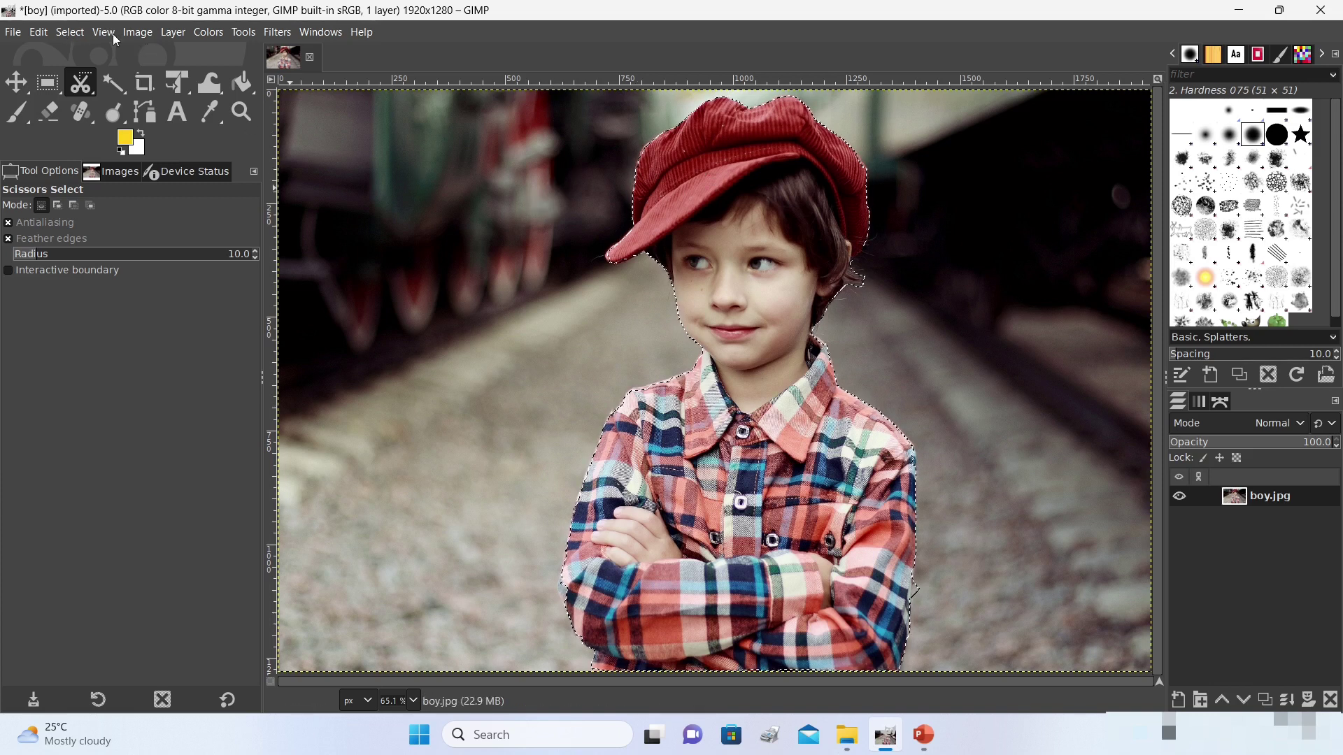
left_click(73, 33)
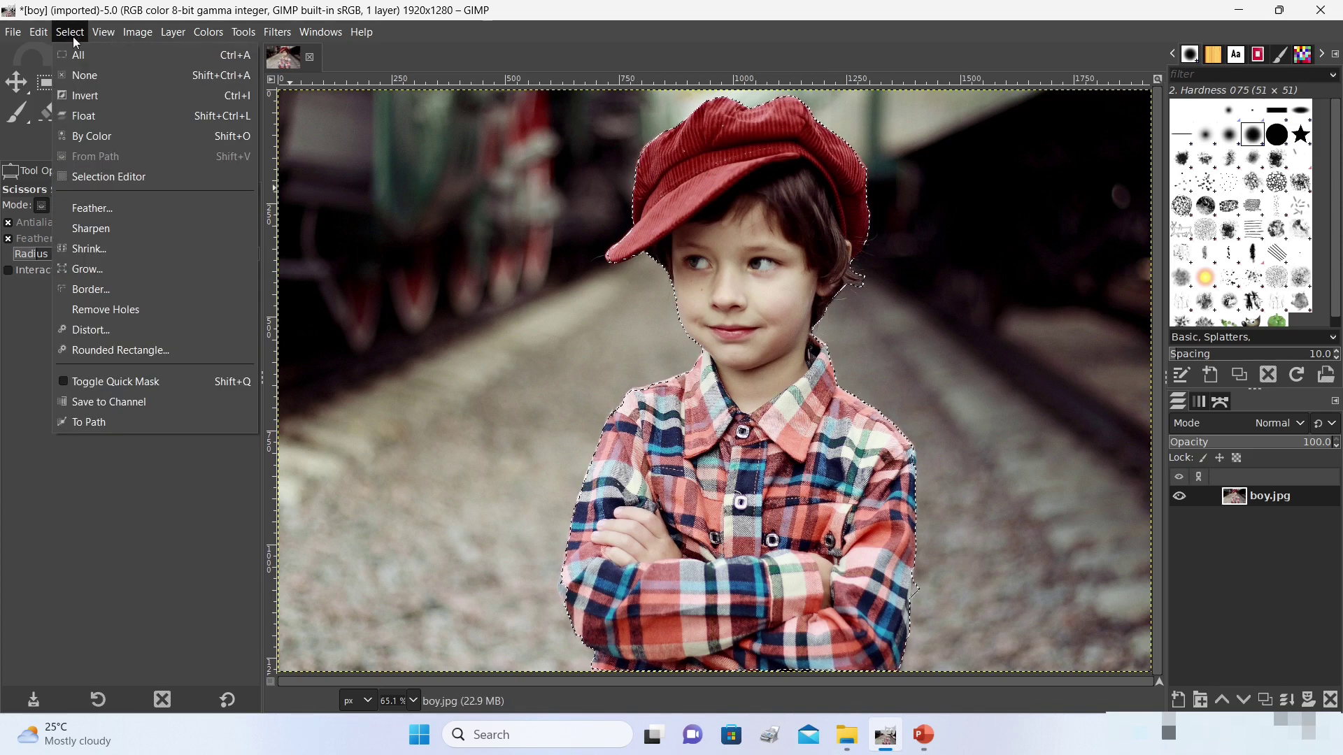
left_click(102, 91)
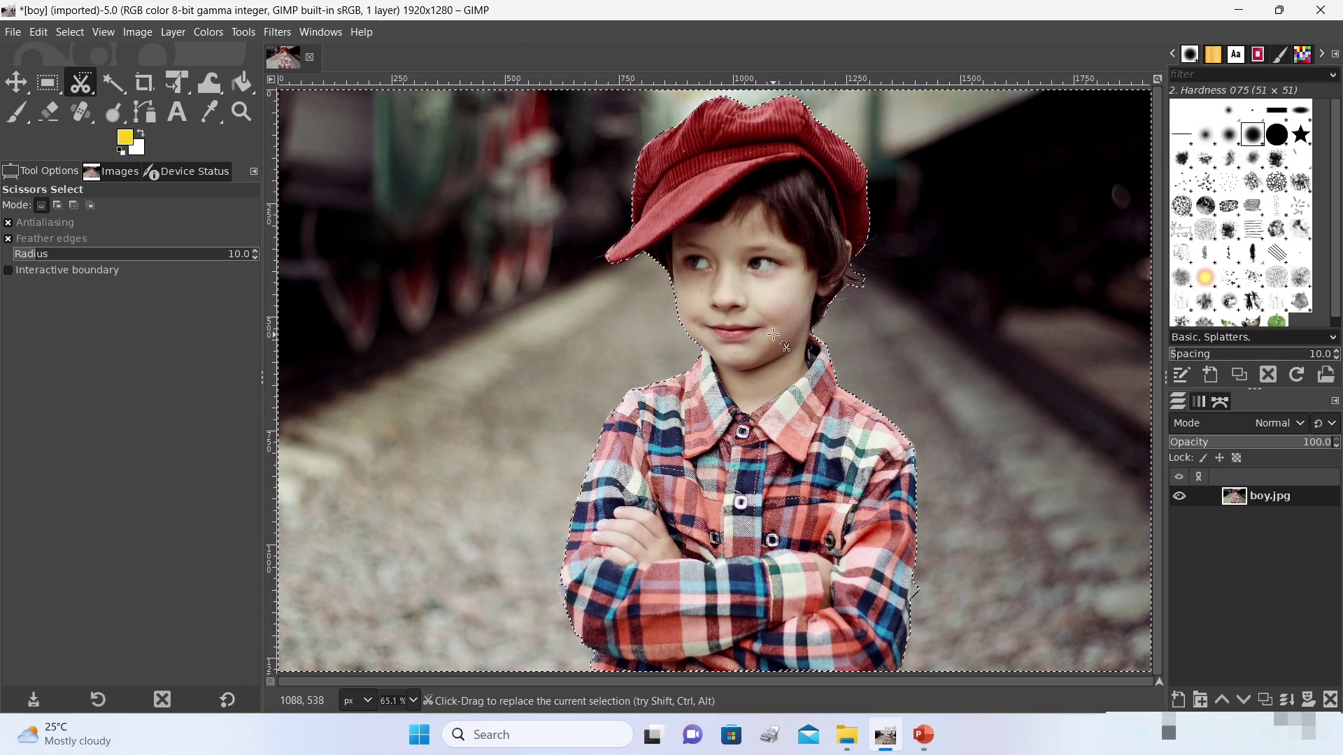
Step: Add an alpha channel to the boy.jpg layer and clear the selected background to transparency
right_click(1270, 503)
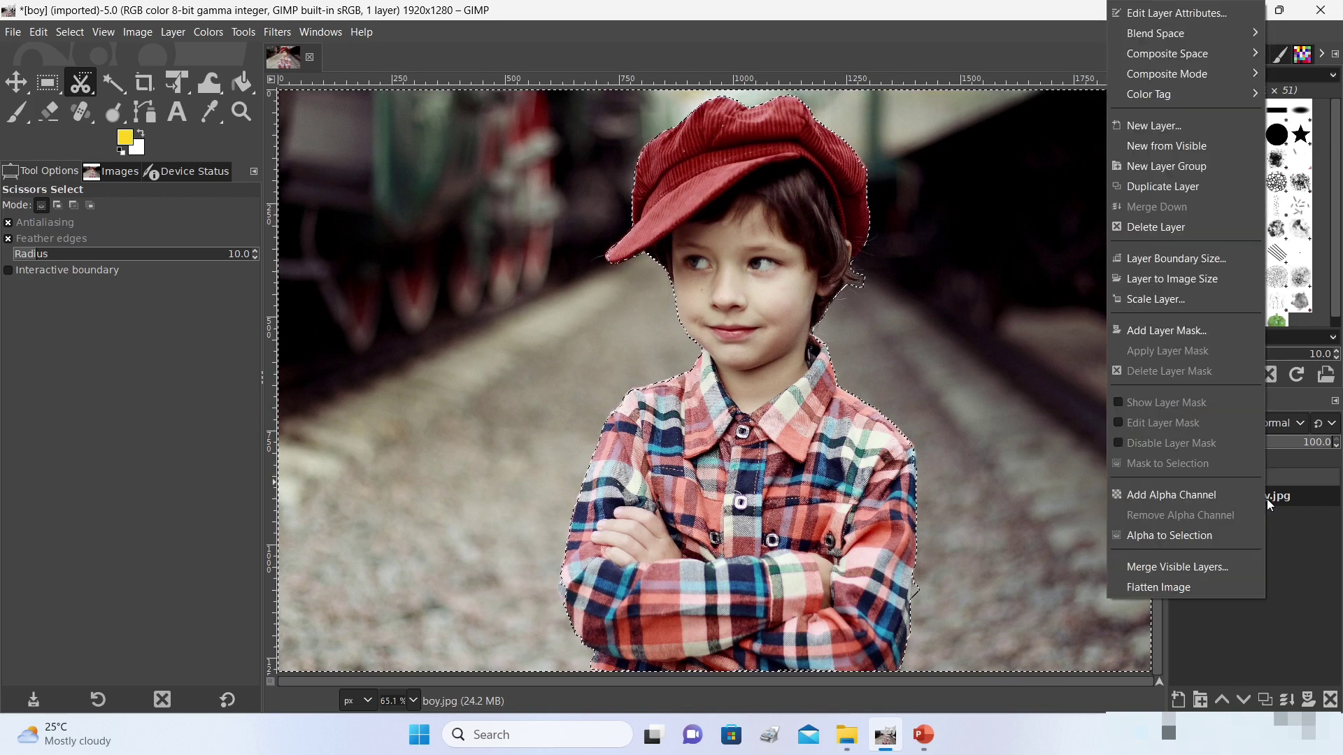
left_click(1215, 493)
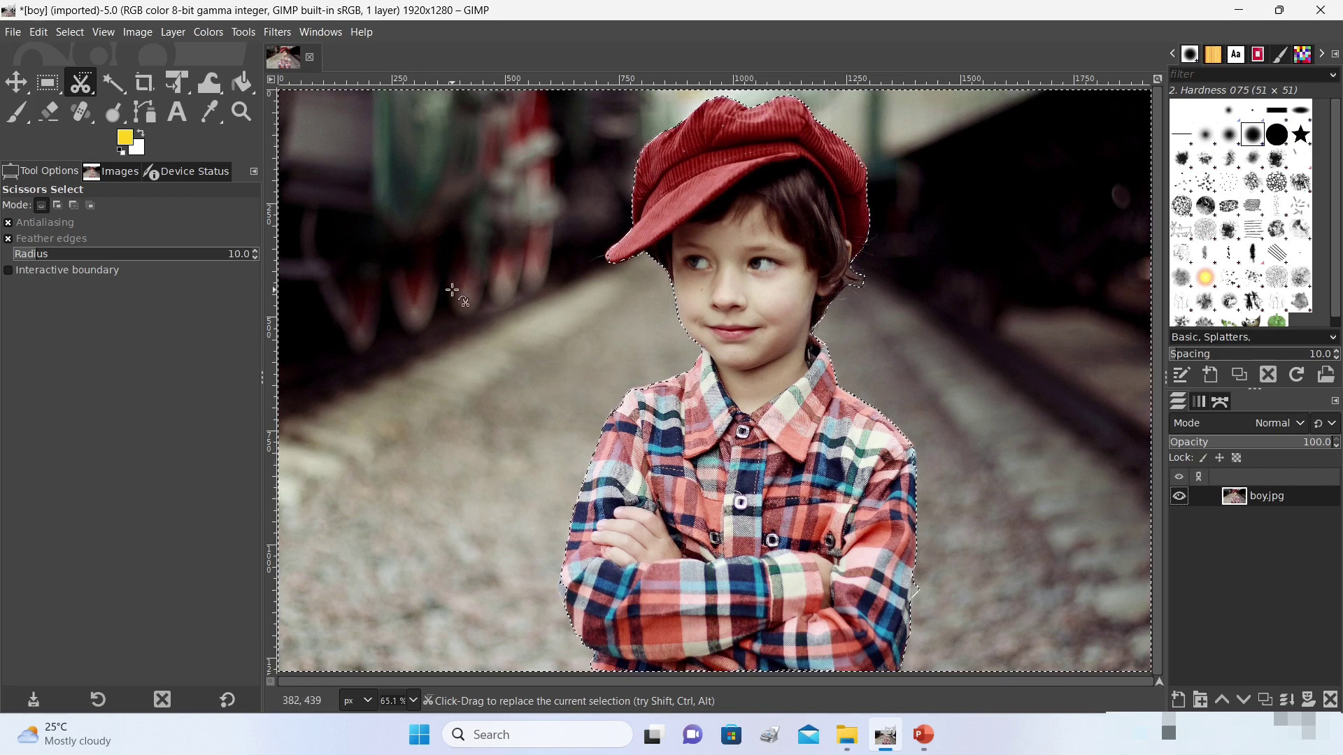
left_click(40, 32)
left_click(94, 322)
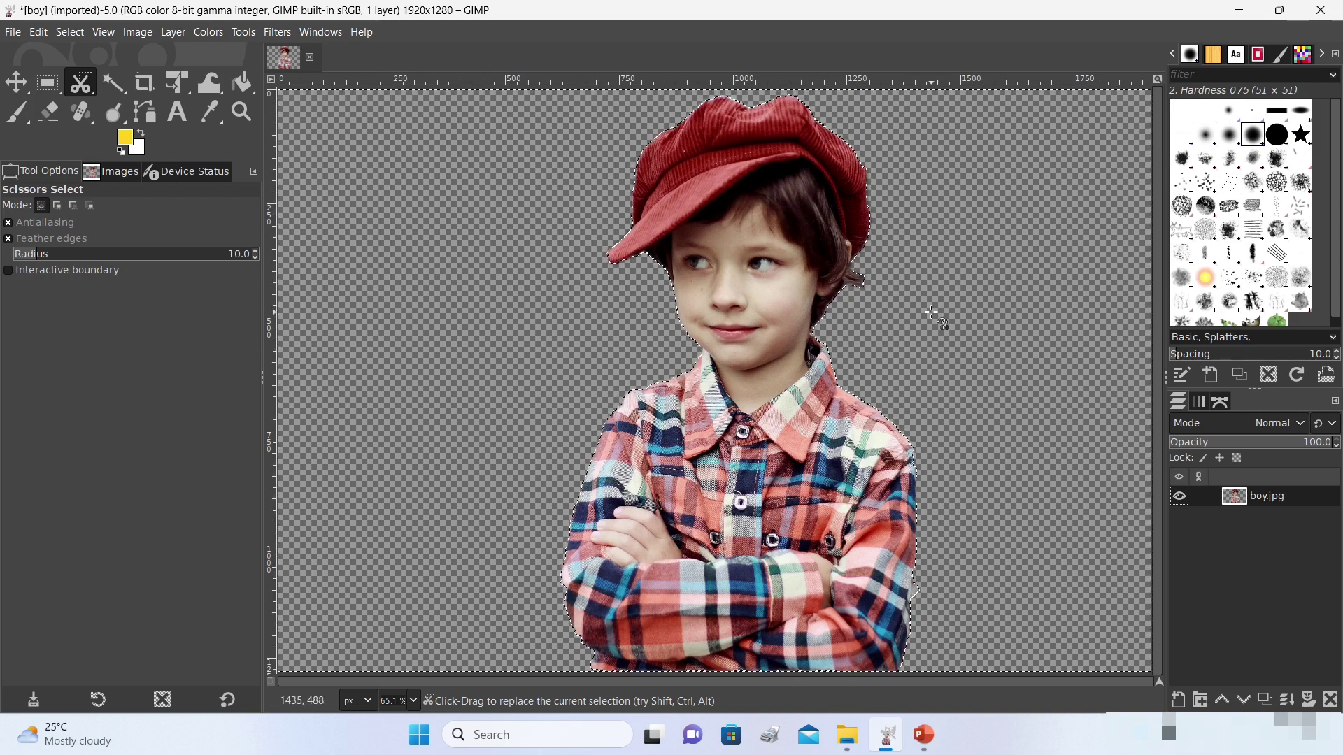
Step: Deselect everything in the image
scroll(896, 322, "down", 1)
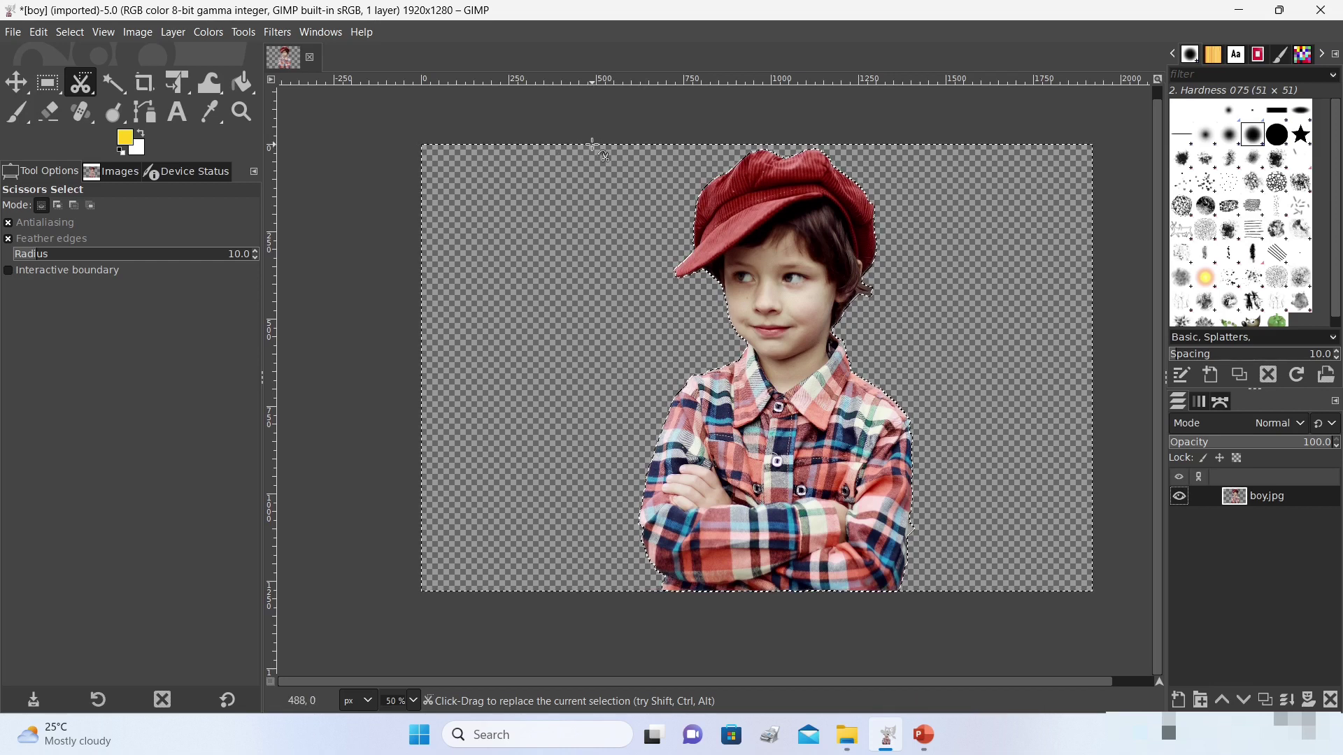
left_click(70, 34)
left_click(71, 35)
left_click(70, 33)
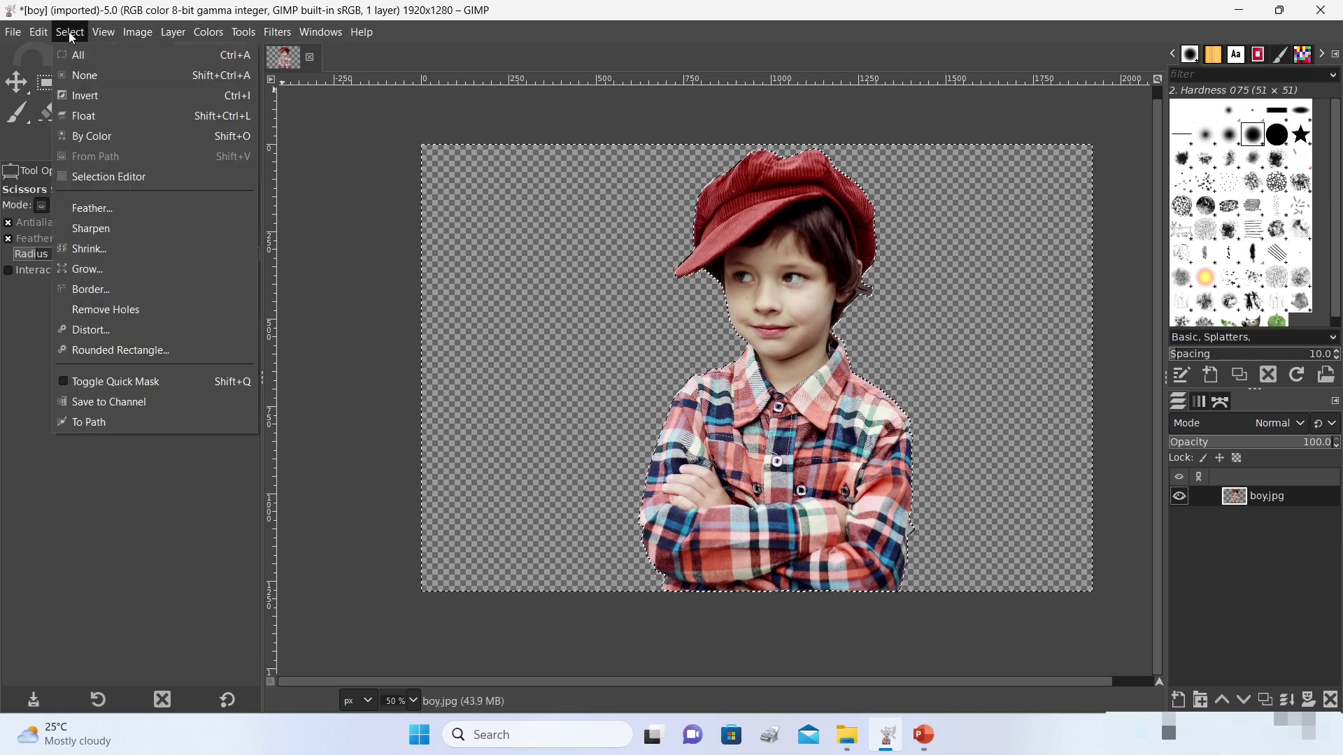
left_click(91, 74)
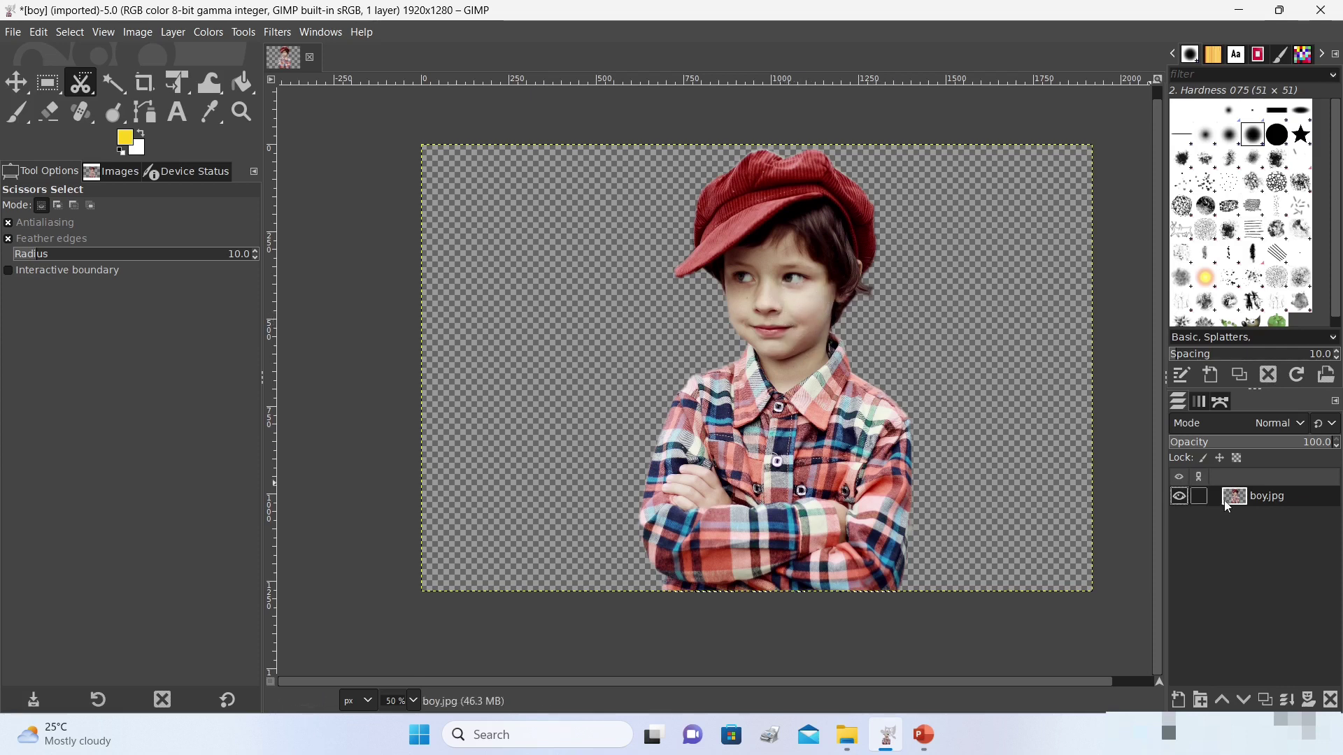
Step: Select the boy with Alpha to Selection on the boy.jpg layer and fit the canvas to the selection
right_click(1289, 497)
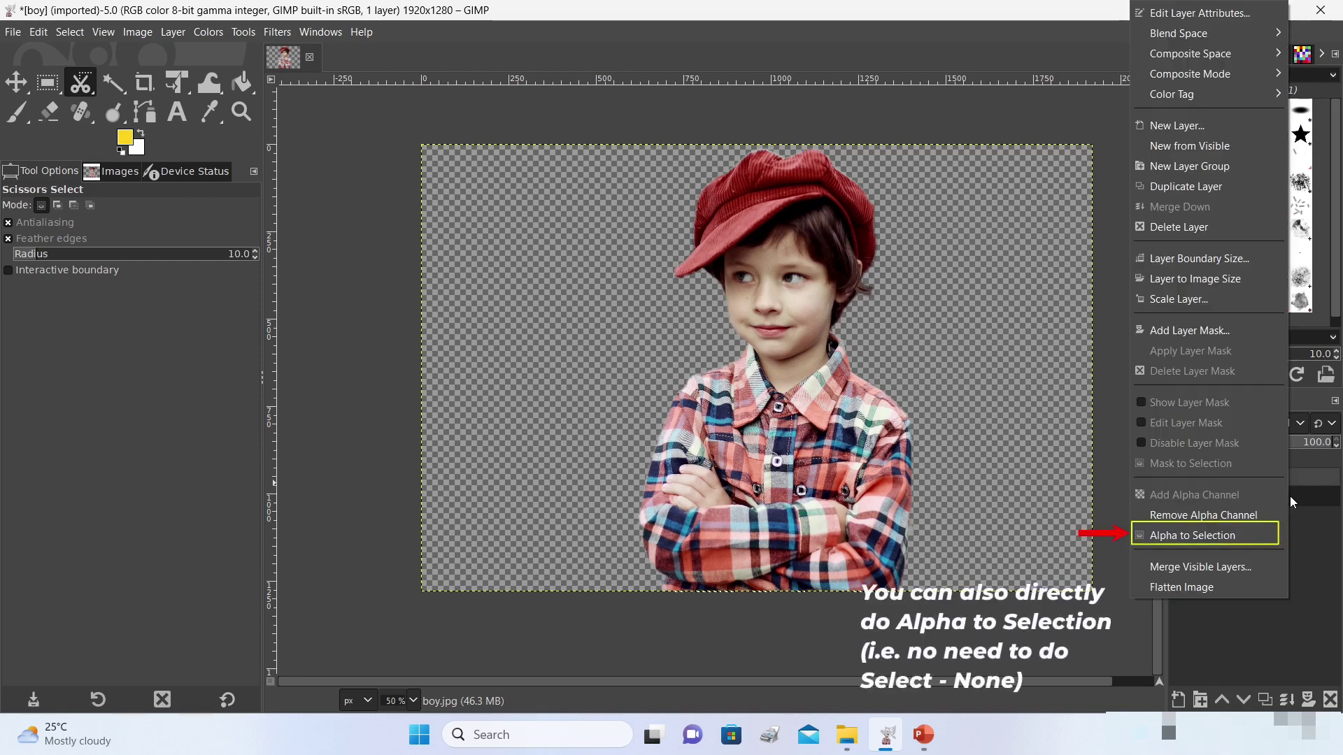
left_click(1226, 540)
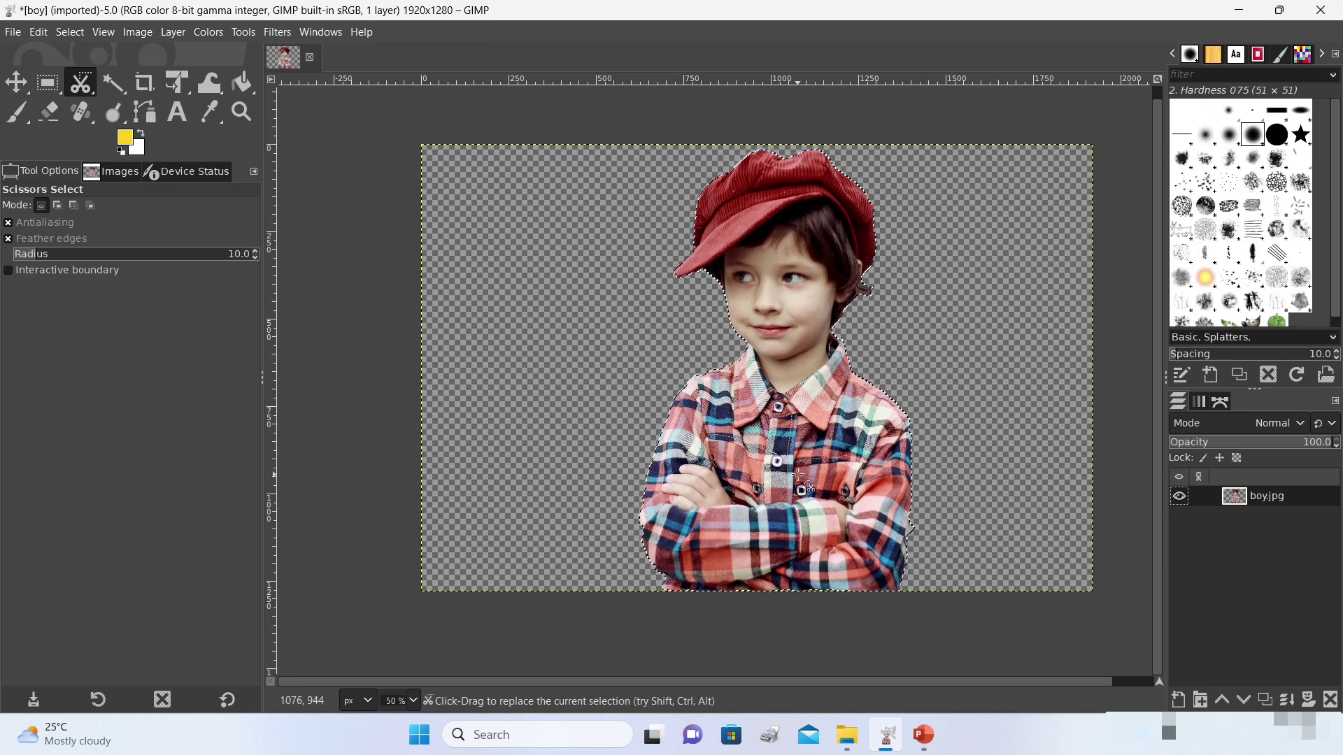
left_click(138, 32)
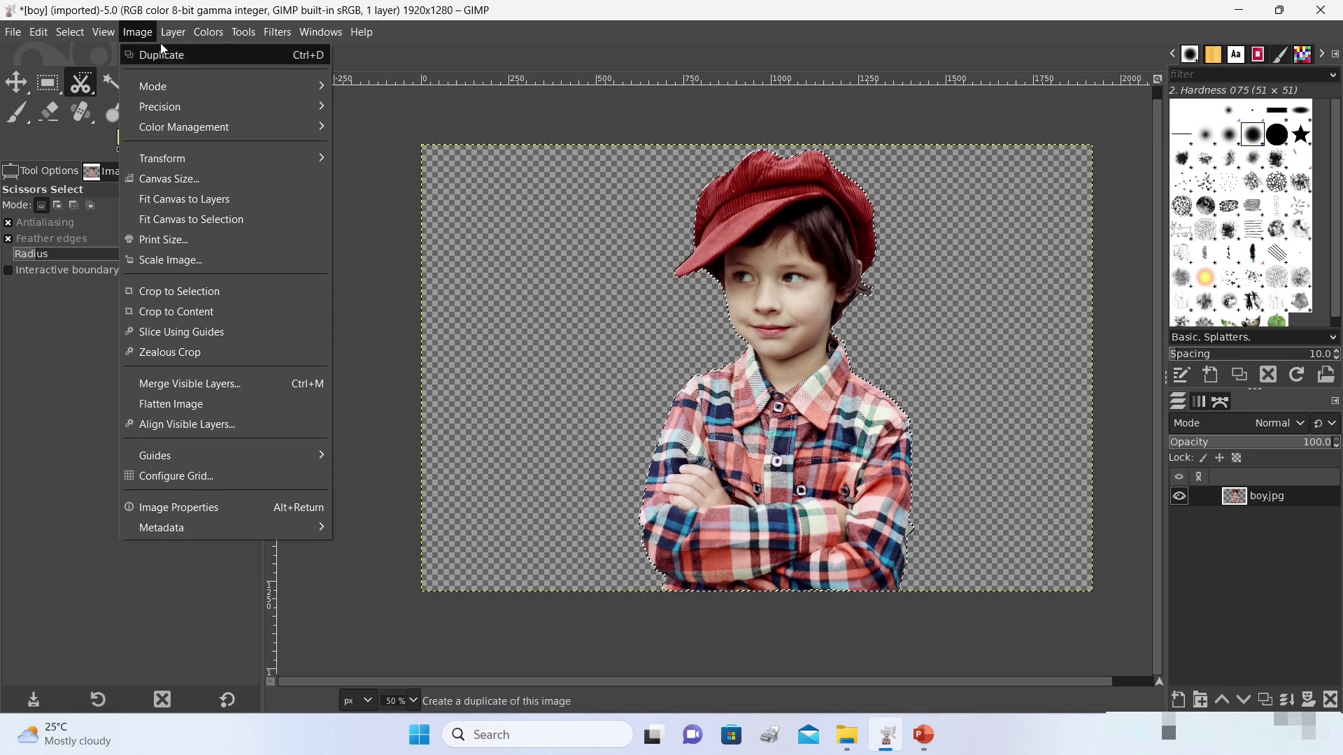
left_click(175, 221)
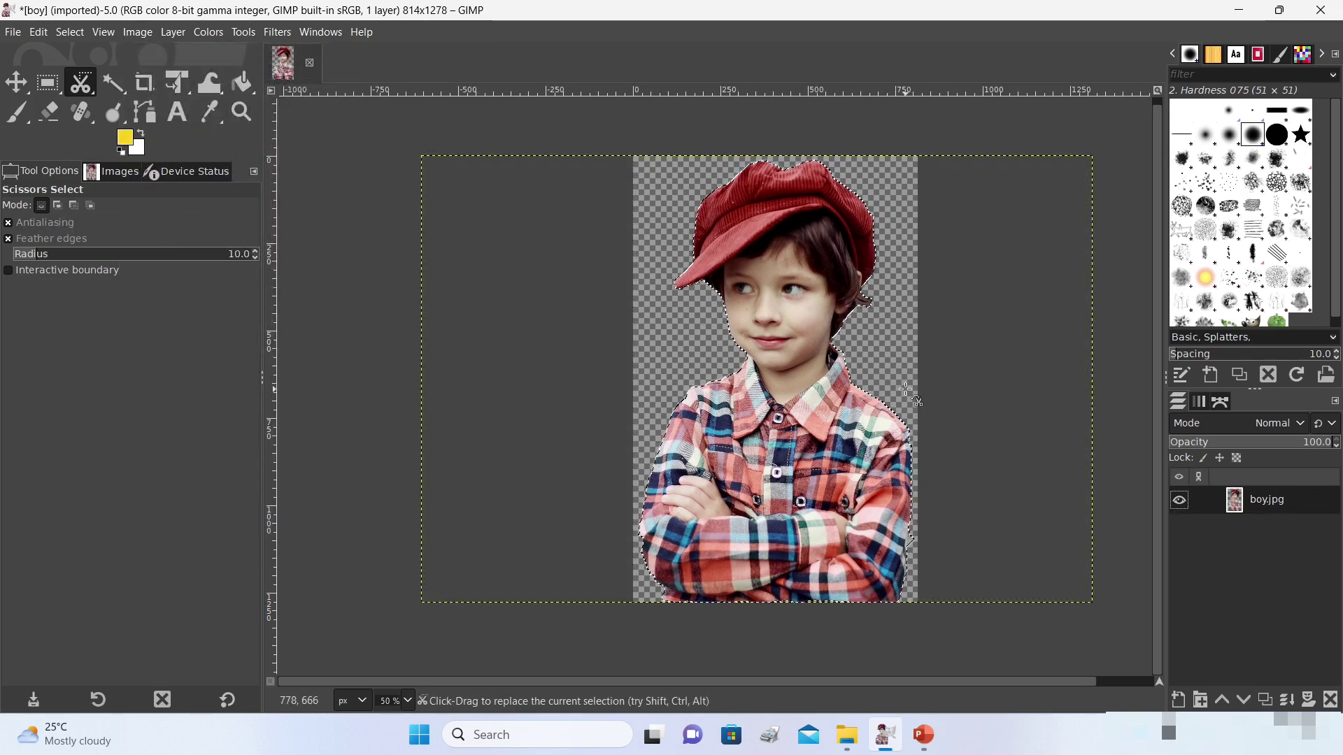
Step: Export the cut-out boy image as boy1.png in the 3-Remove Background folder
left_click(14, 33)
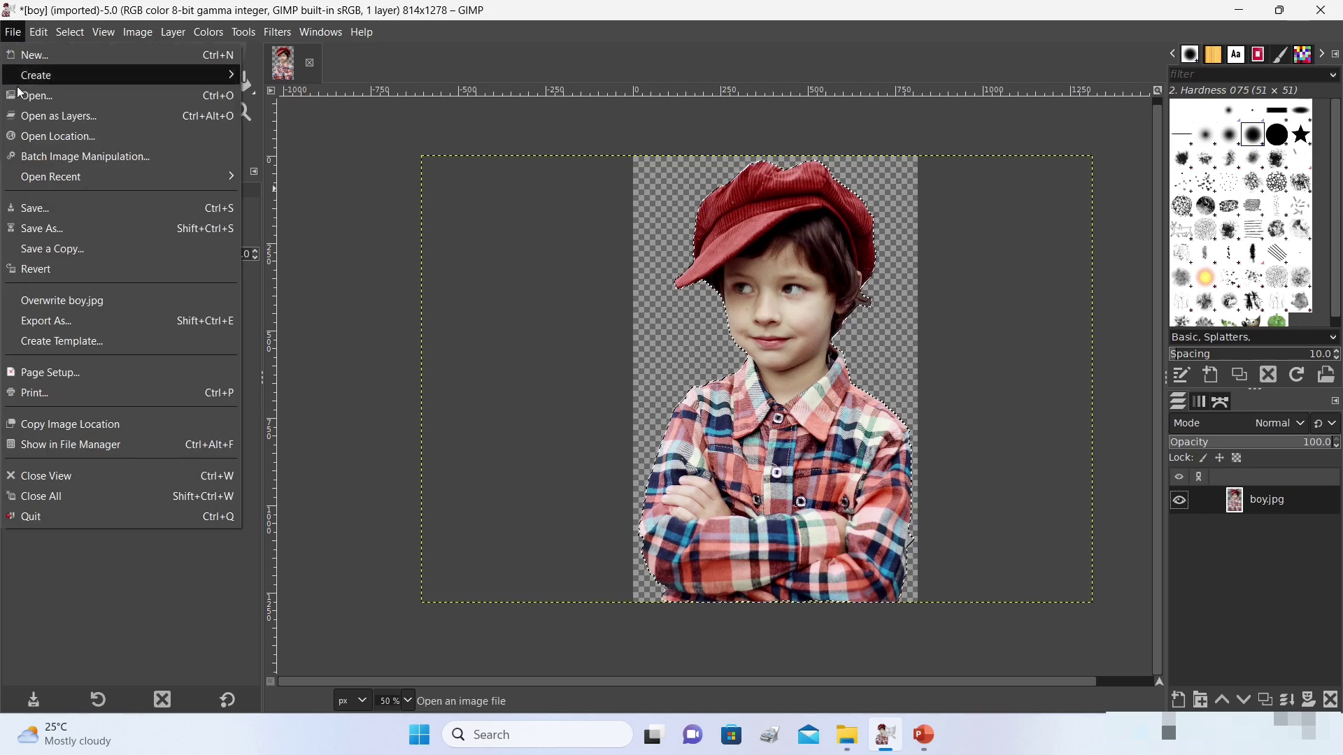
left_click(60, 321)
left_click(352, 62)
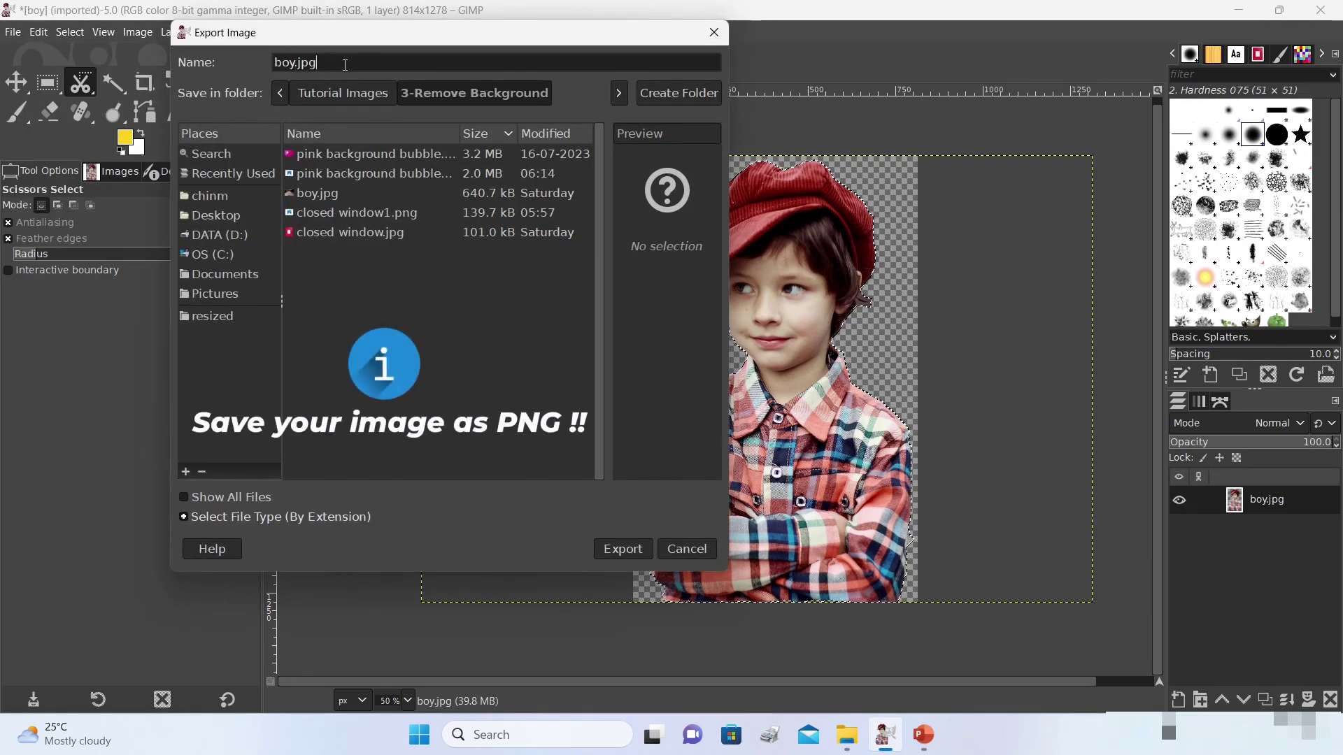
key("BackSpace")
key("BackSpace")
key("BackSpace")
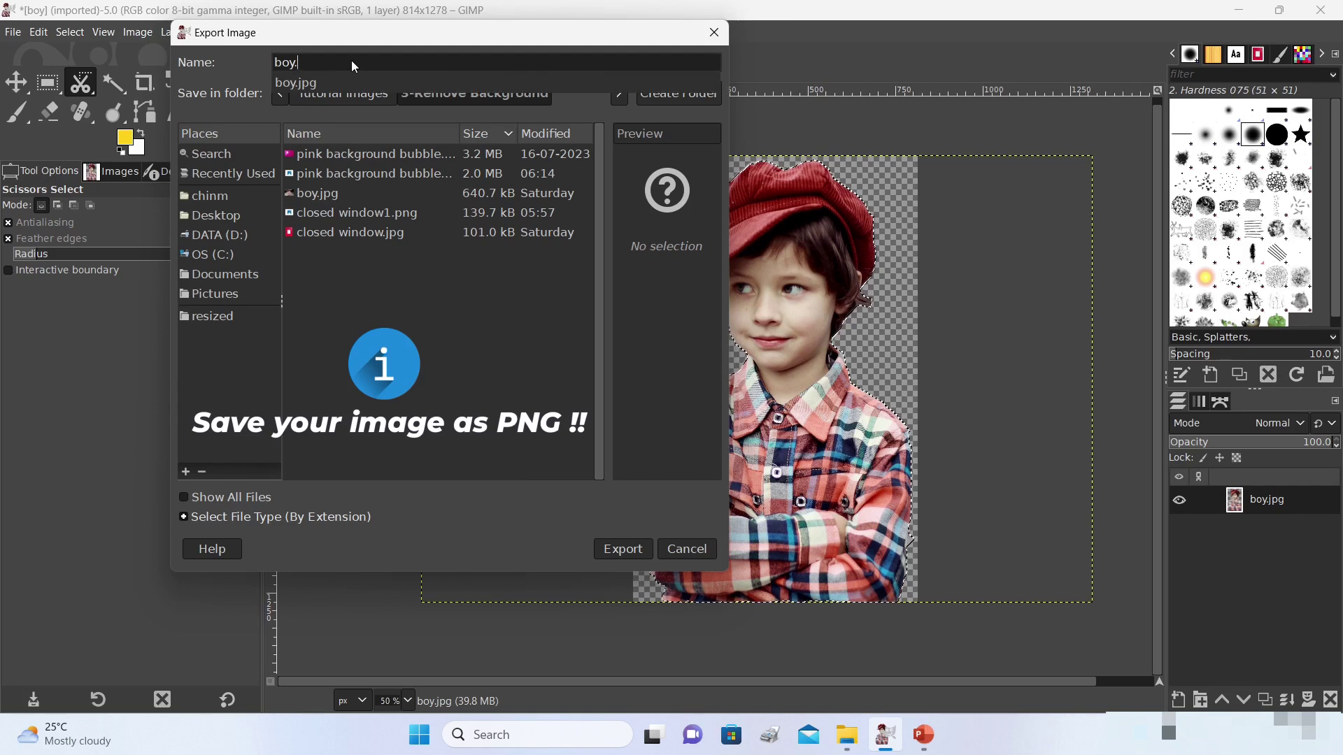
type("png")
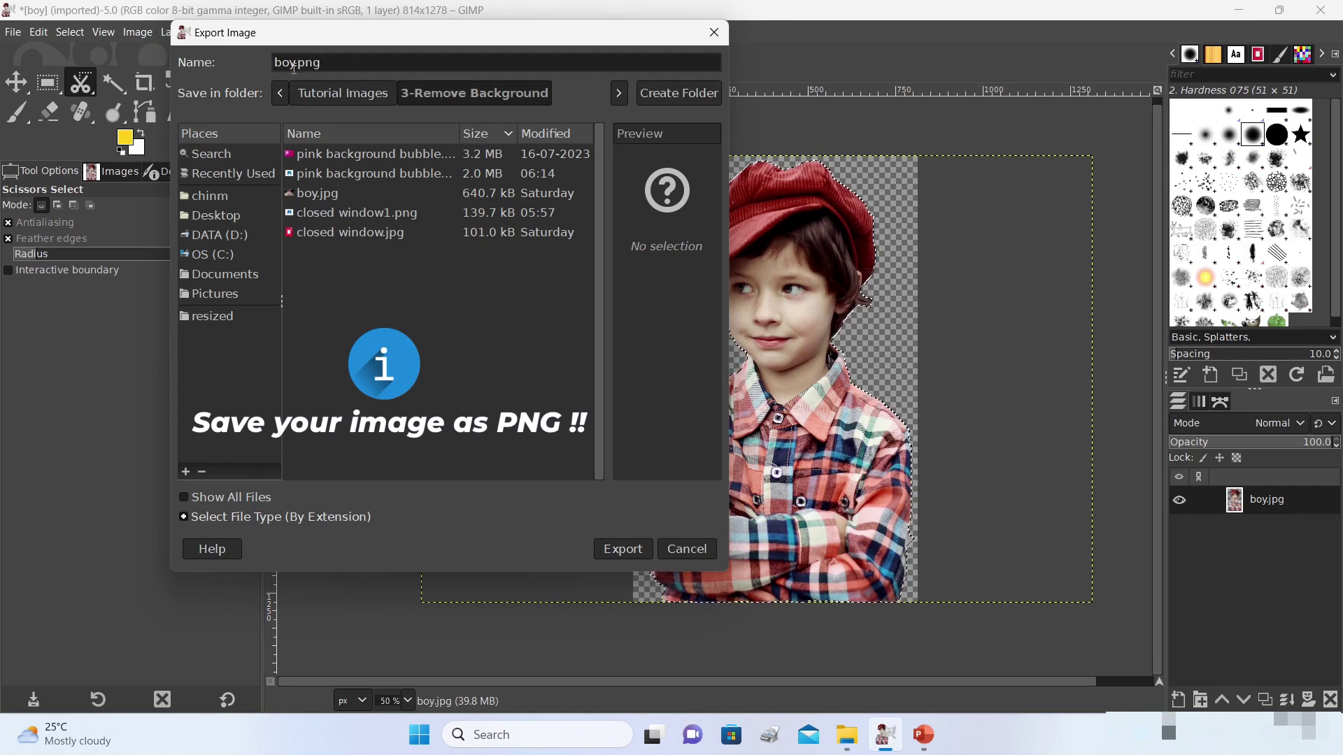
type("1")
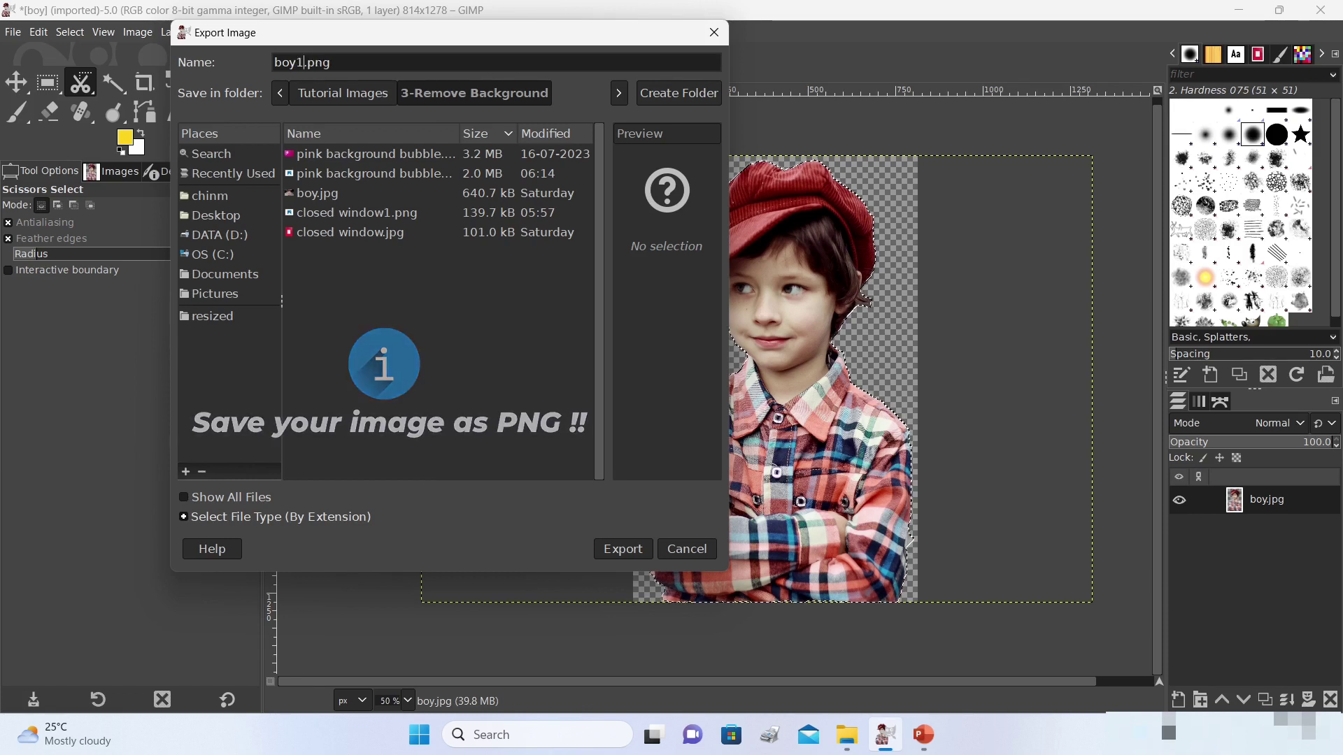
left_click(618, 551)
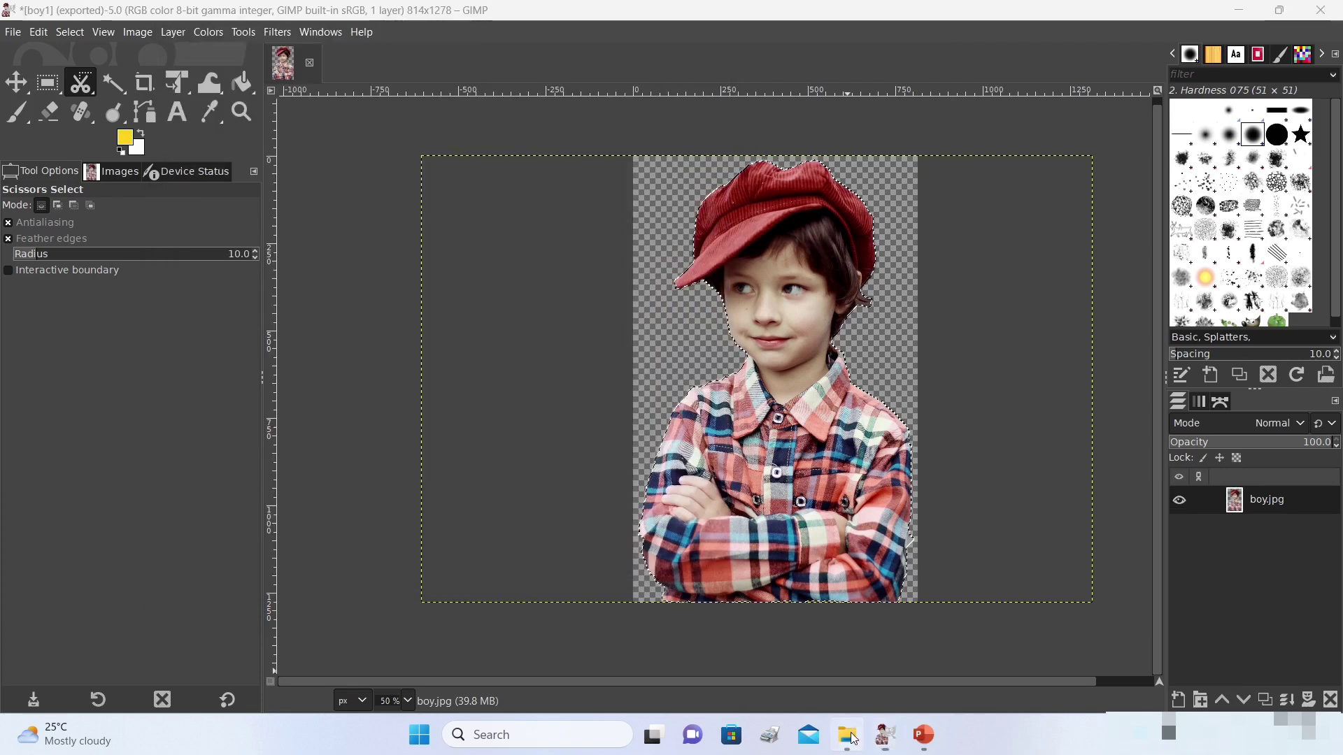
Step: Insert boy1.png from the 3-Remove Background folder into the PowerPoint Introspection slide, between the title and the thought bubble
left_click(846, 735)
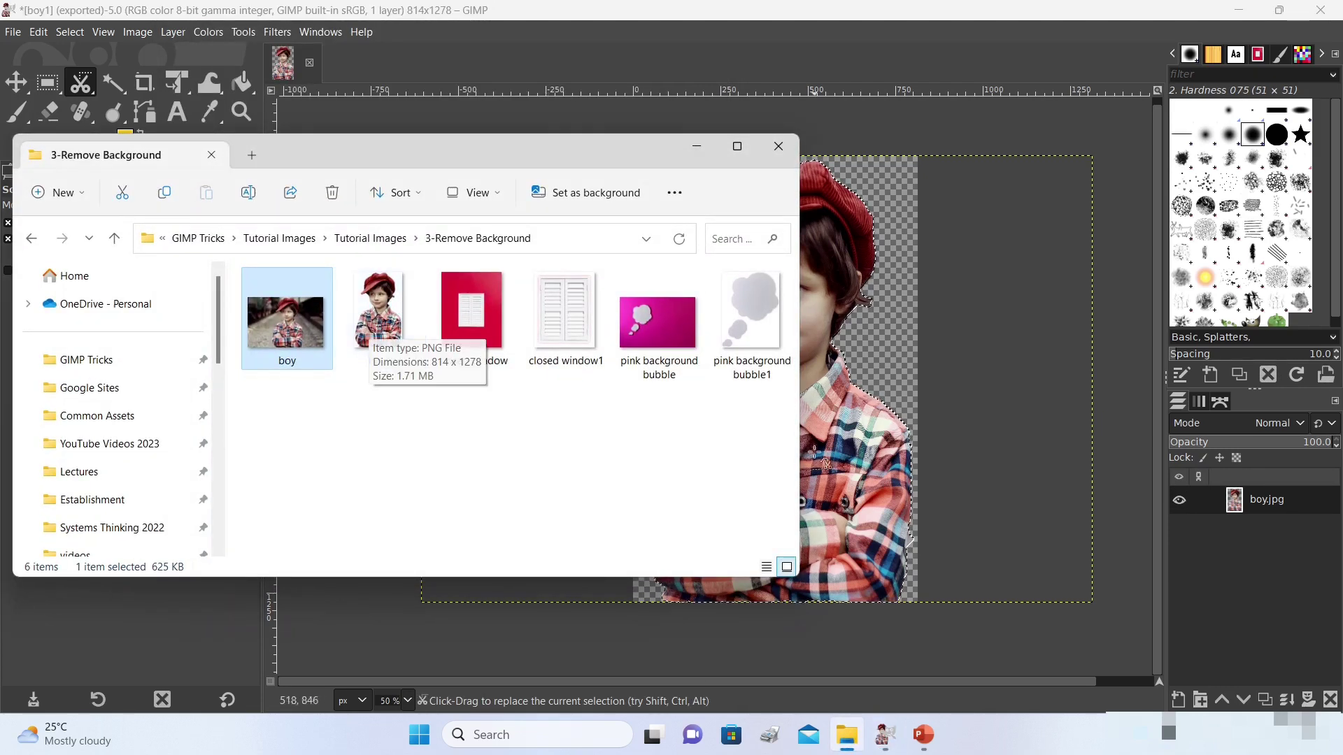
left_click(924, 734)
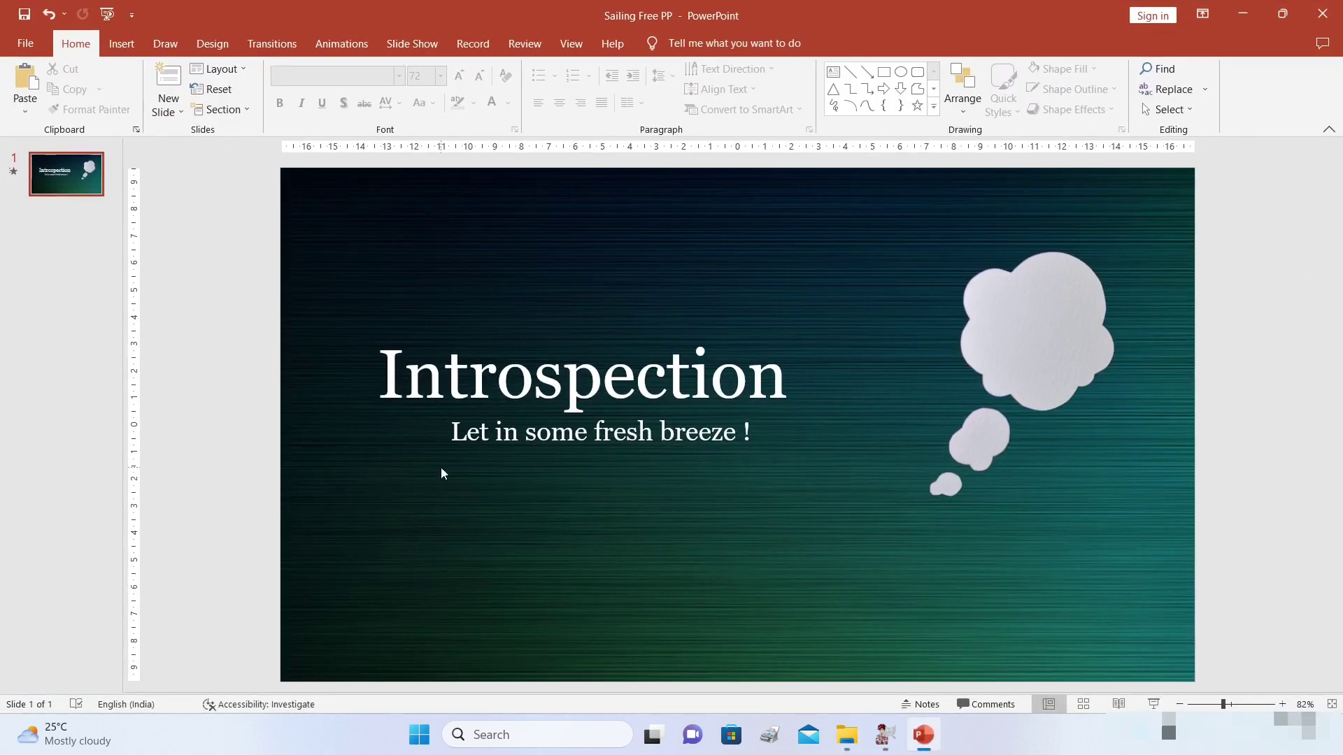
left_click(846, 735)
left_click_drag(376, 320, 867, 470)
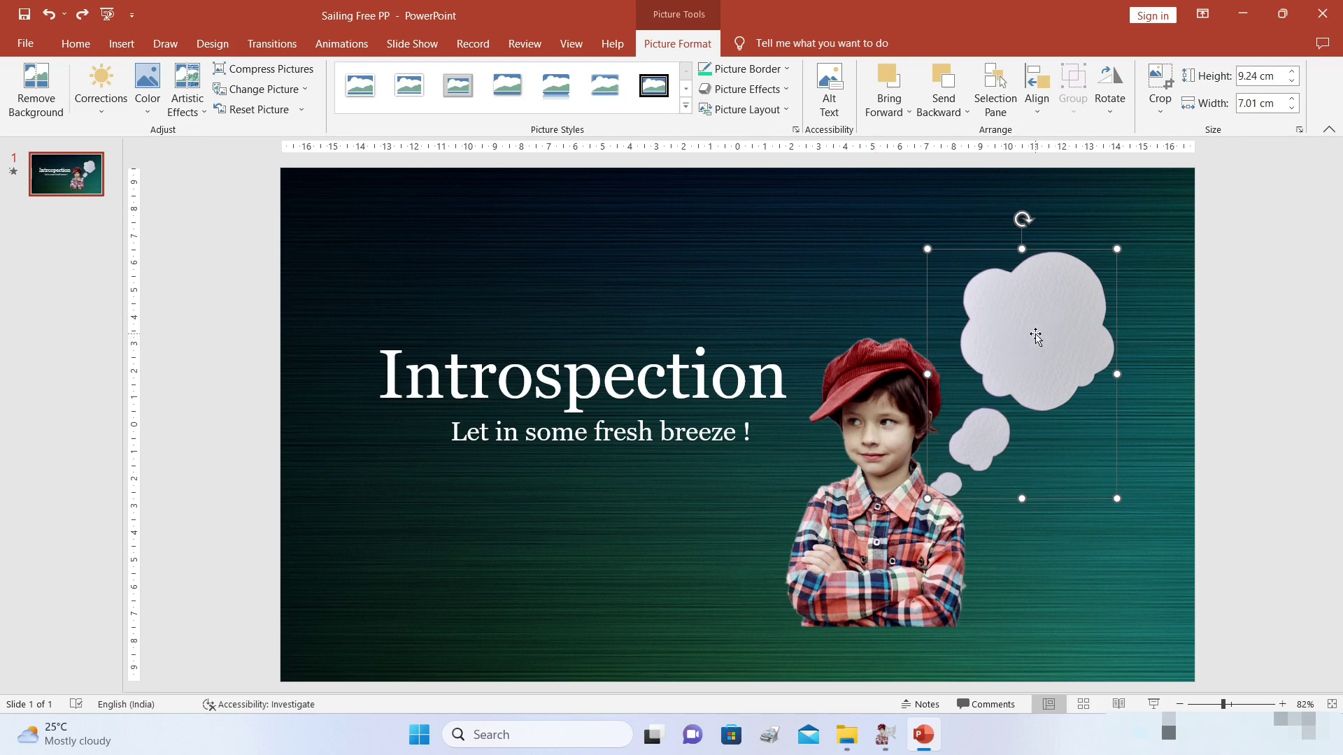
Step: Shrink the thought bubble picture and arrange it above the boy's cap, with the boy moved to the slide's right side
left_click_drag(1117, 249, 1037, 358)
left_click_drag(999, 401, 1091, 255)
left_click_drag(861, 463, 968, 468)
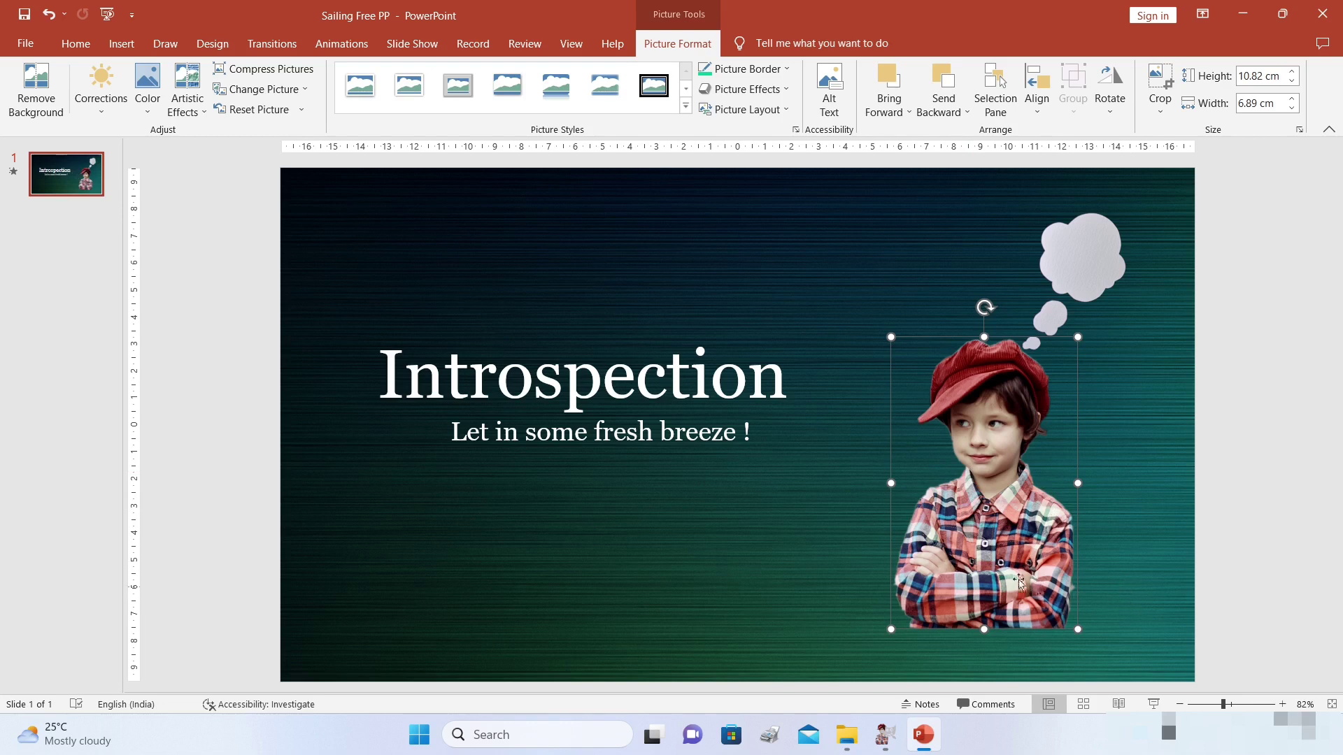
left_click(817, 545)
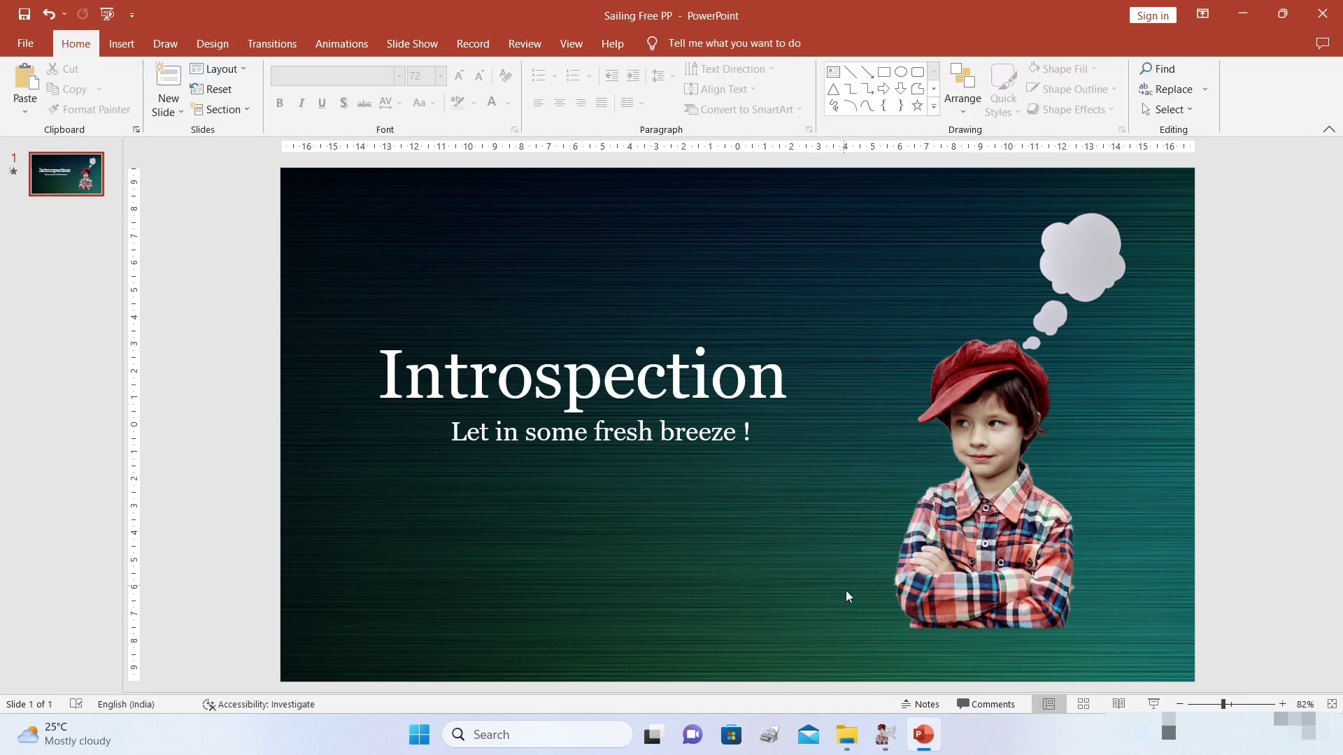
Step: Switch back to GIMP and bring up the 3-Remove Background folder in File Explorer
left_click(885, 735)
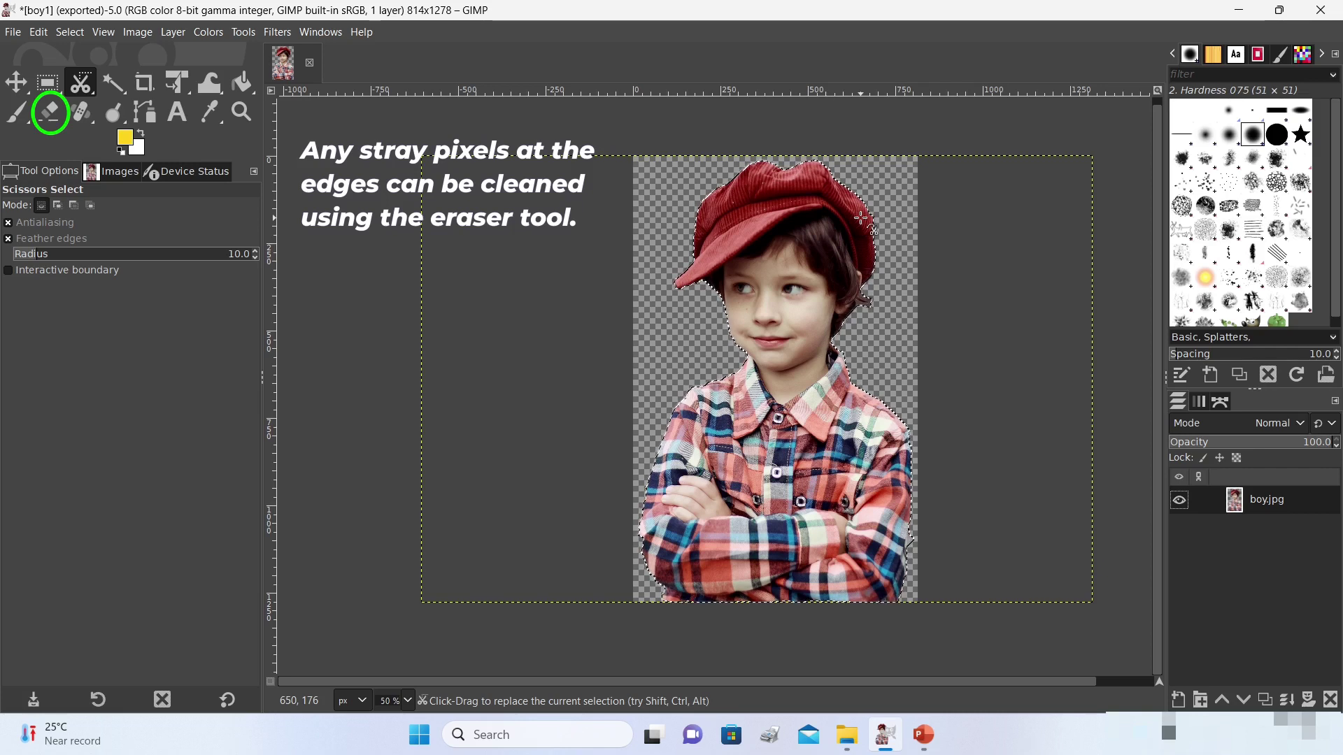
left_click(846, 747)
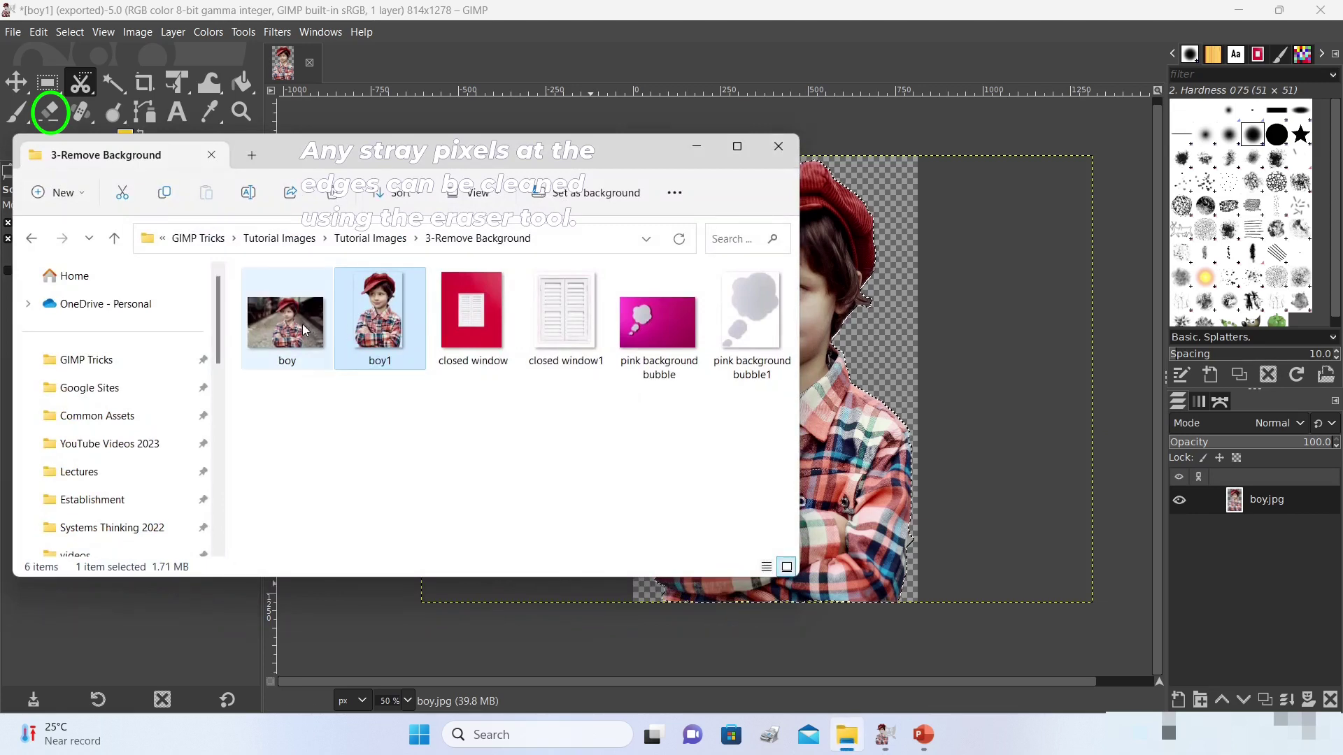